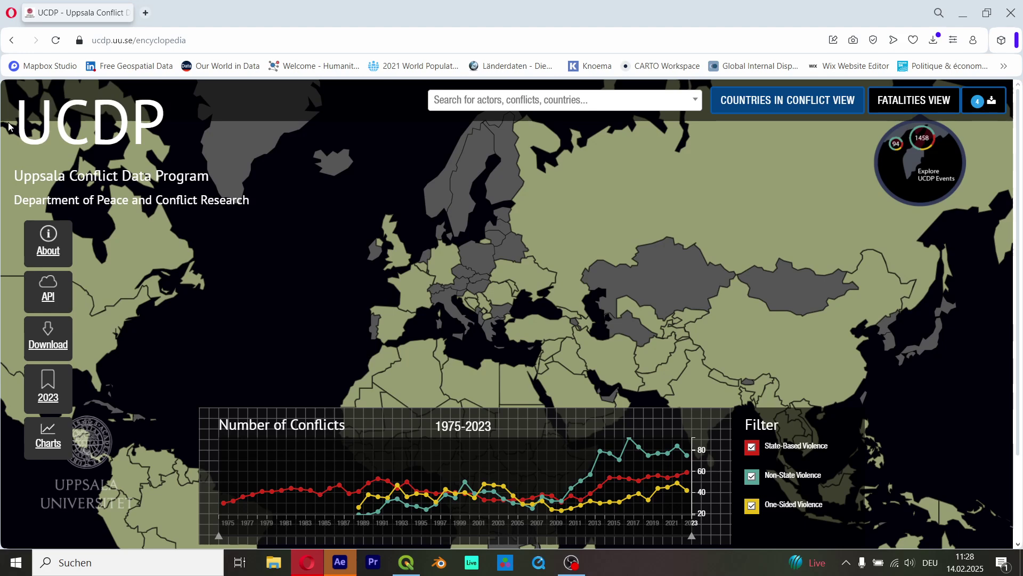
# Download the event data for the four saved keypages: Bosnia-Herzegovina, Serbia (Yugoslavia), Croatia and North Macedonia.
pyautogui.moveTo(22, 122); pyautogui.dragTo(209, 123)
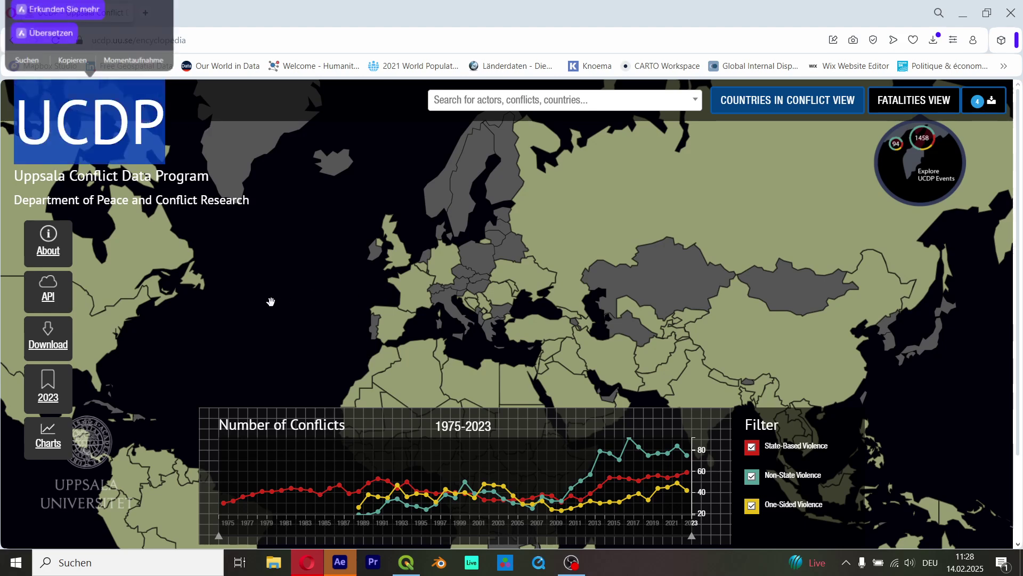
pyautogui.click(985, 101)
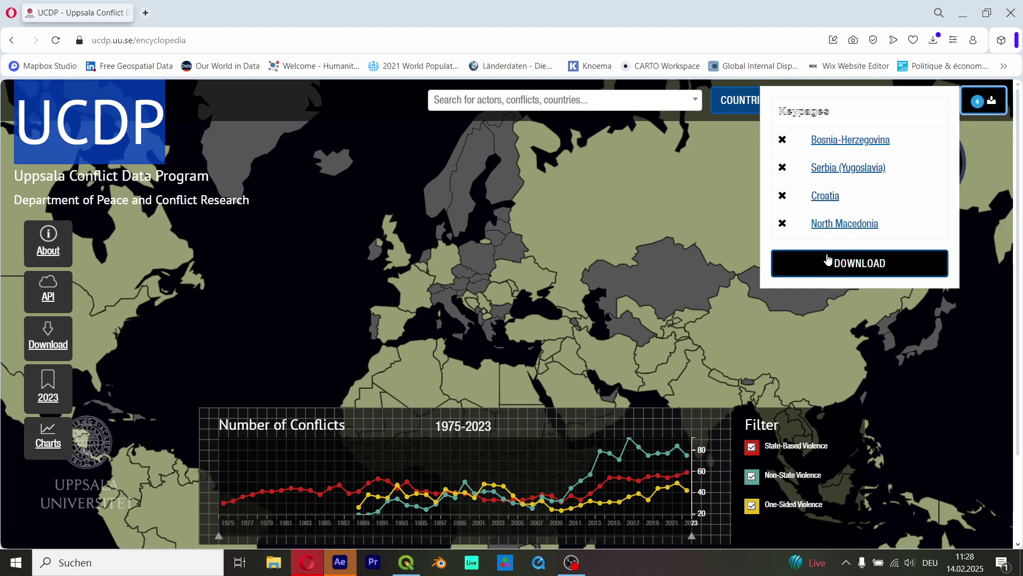
pyautogui.click(833, 271)
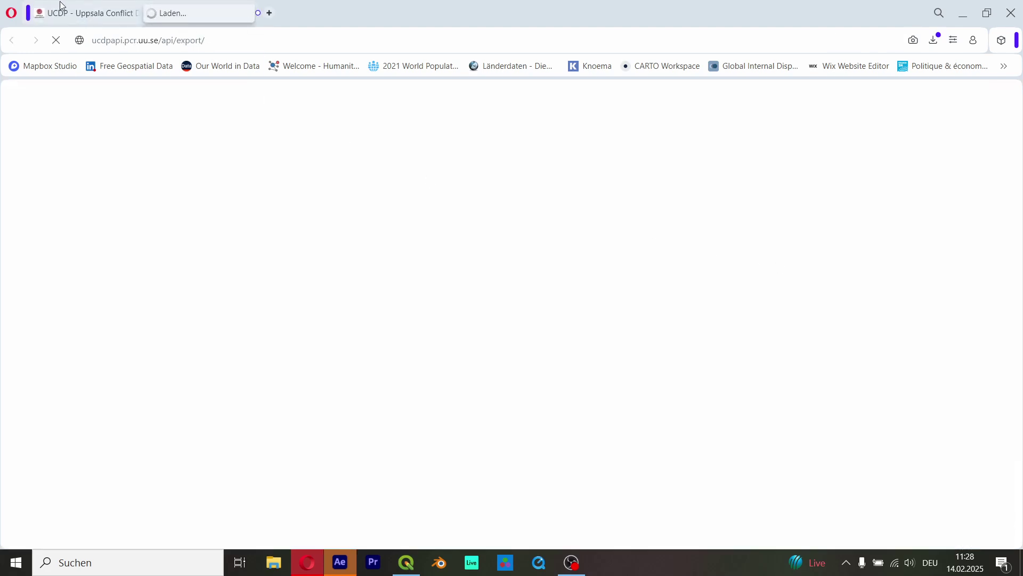
pyautogui.click(58, 7)
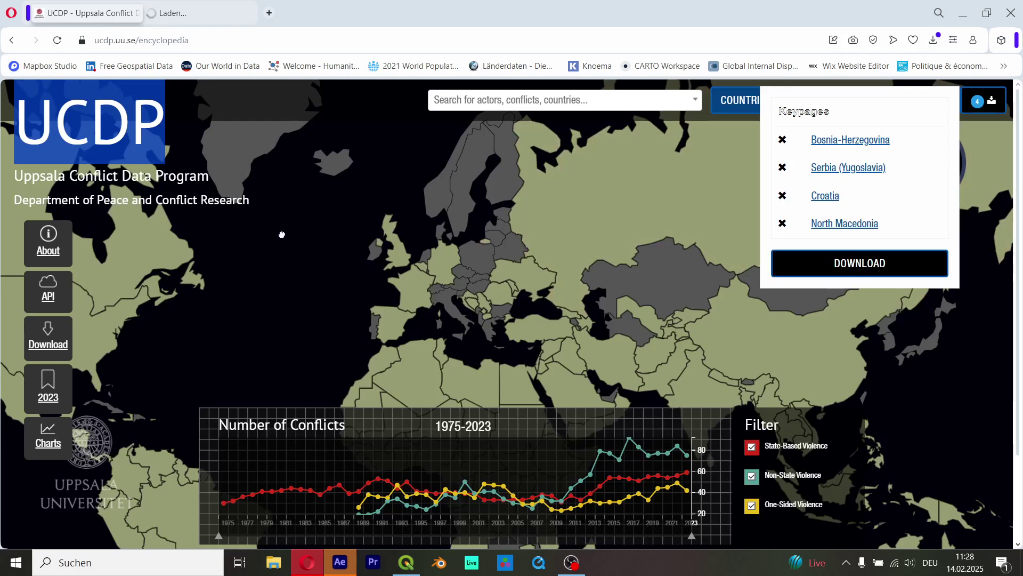
# Open the Bosnia-Herzegovina country page and examine its number of deaths and its conflict event map.
pyautogui.click(293, 261)
pyautogui.click(482, 301)
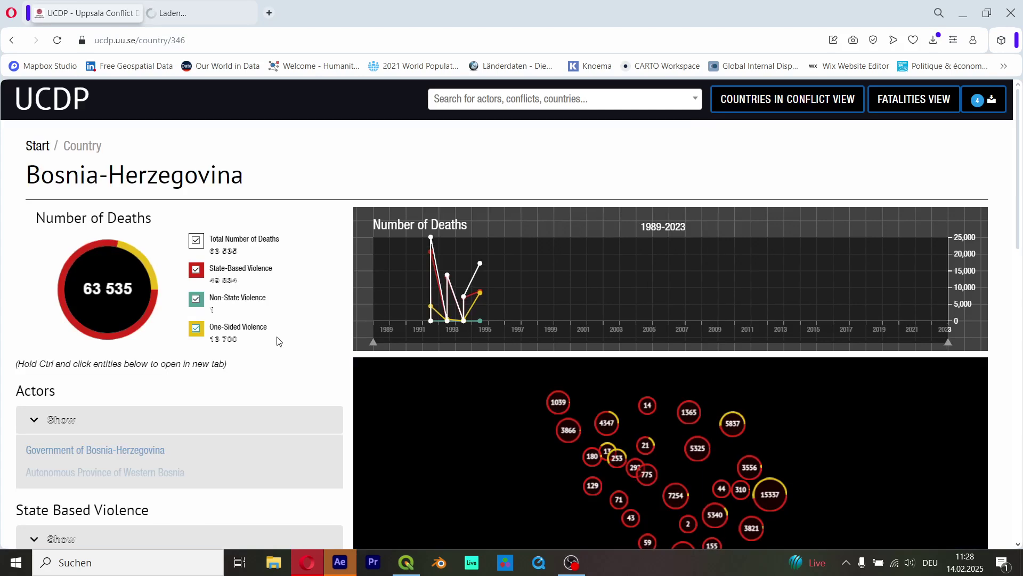
pyautogui.scroll(-3, 278, 338)
pyautogui.scroll(1, 70, 152)
pyautogui.moveTo(35, 152); pyautogui.dragTo(152, 153)
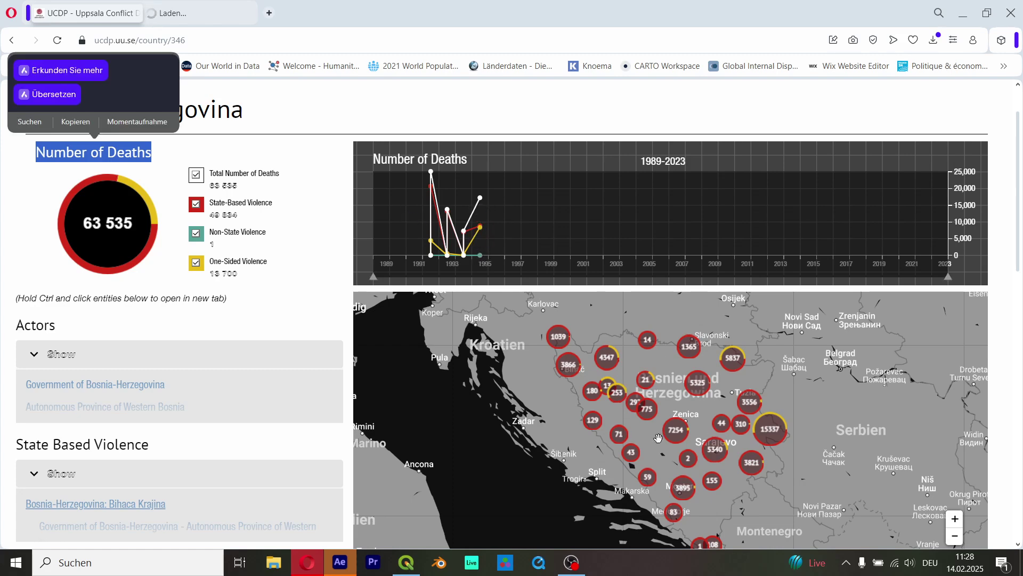
pyautogui.scroll(3, 651, 442)
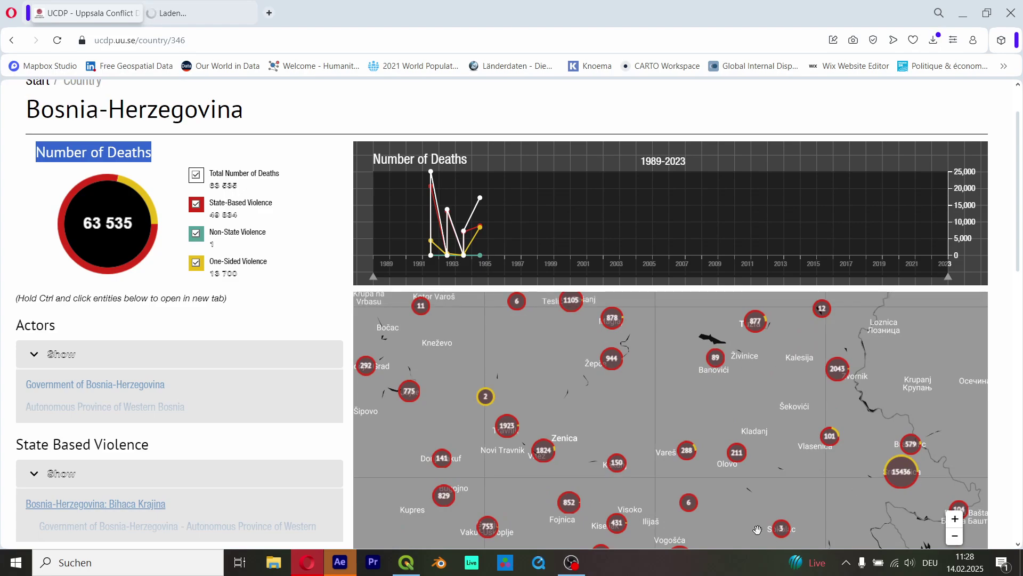
# Check the progress of the gedevents download in the browser and show an earlier gedevents CSV in its folder.
pyautogui.click(406, 563)
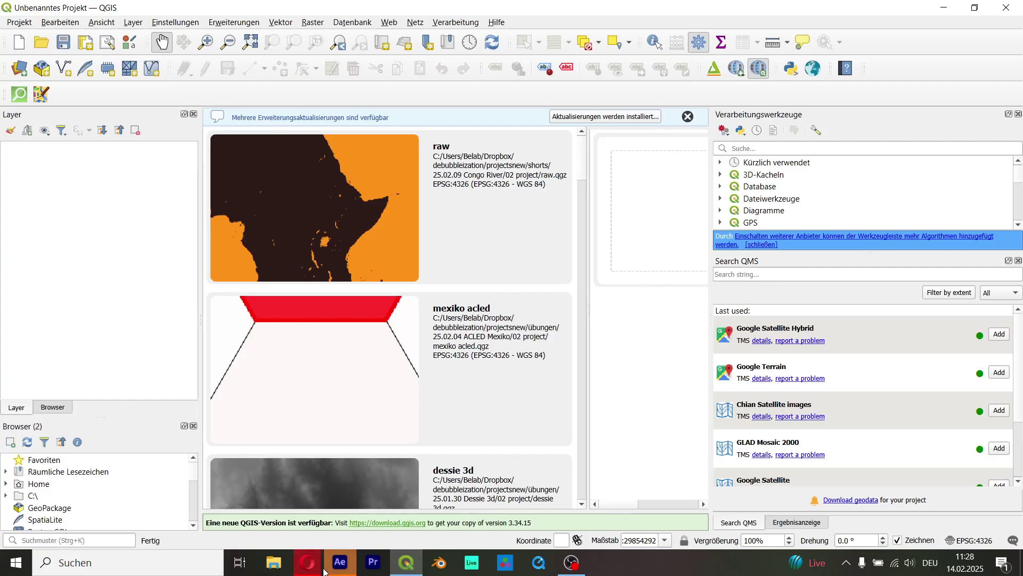
pyautogui.click(307, 563)
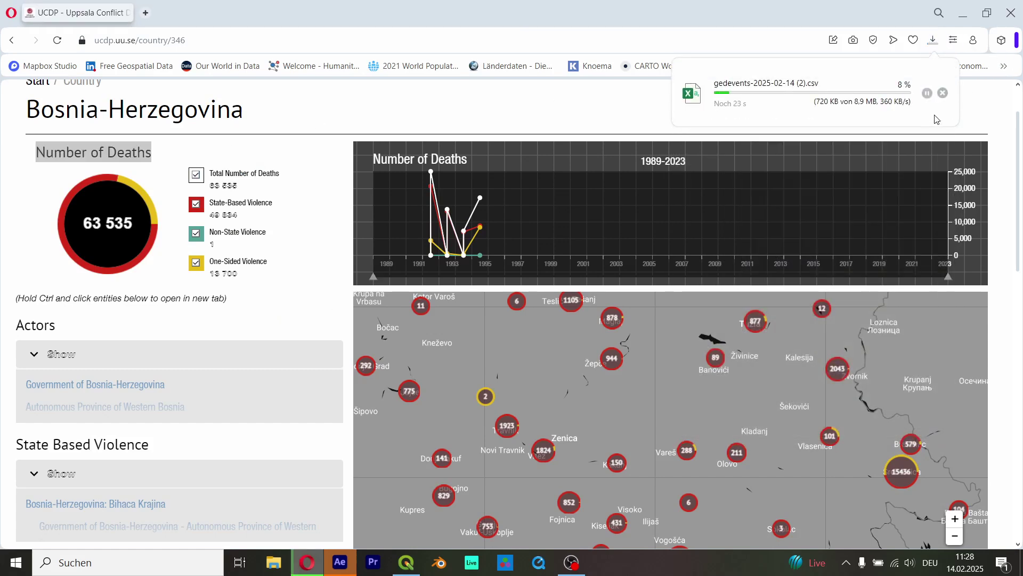
pyautogui.click(933, 39)
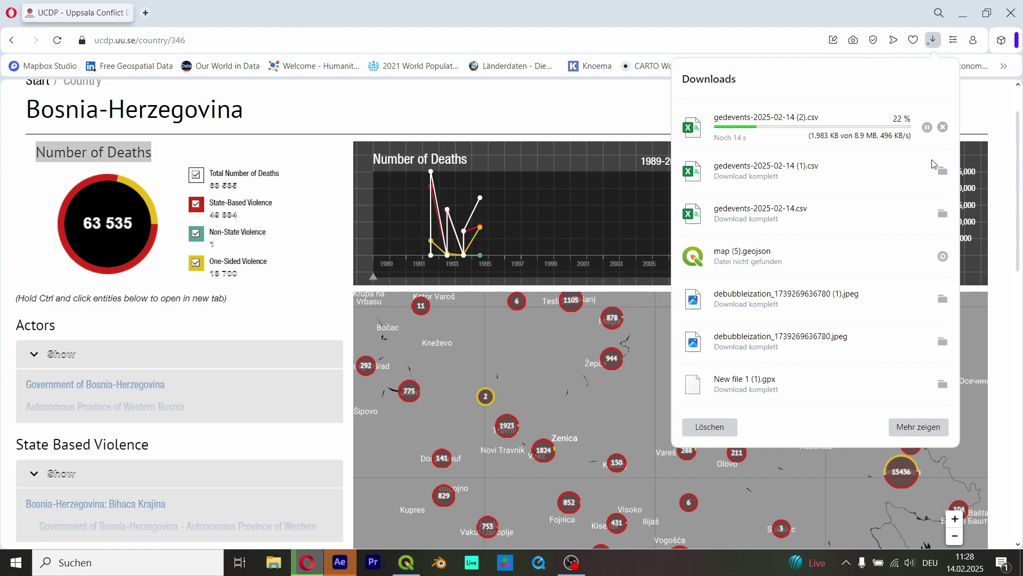
pyautogui.click(942, 171)
# Switch to QGIS and add gedevents-2025-02-14 (2).csv as a delimited text point layer using its longitude and latitude fields.
pyautogui.click(966, 18)
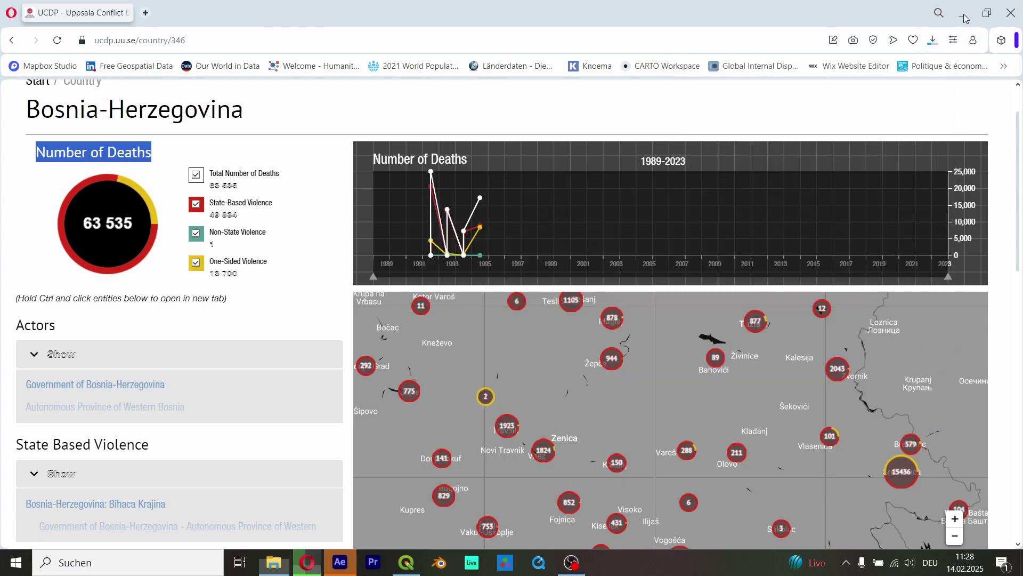
pyautogui.click(965, 19)
pyautogui.click(21, 78)
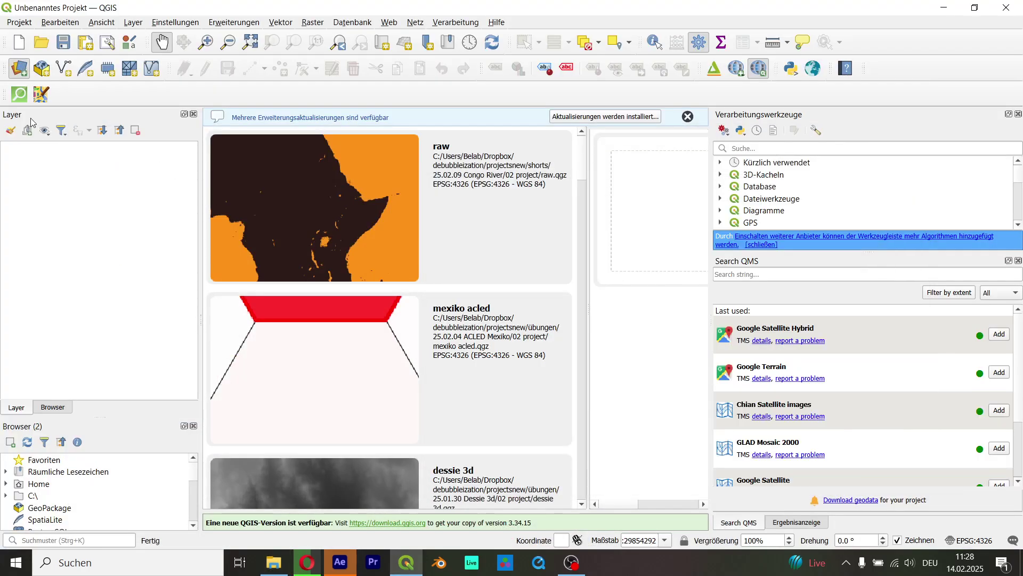
pyautogui.click(16, 71)
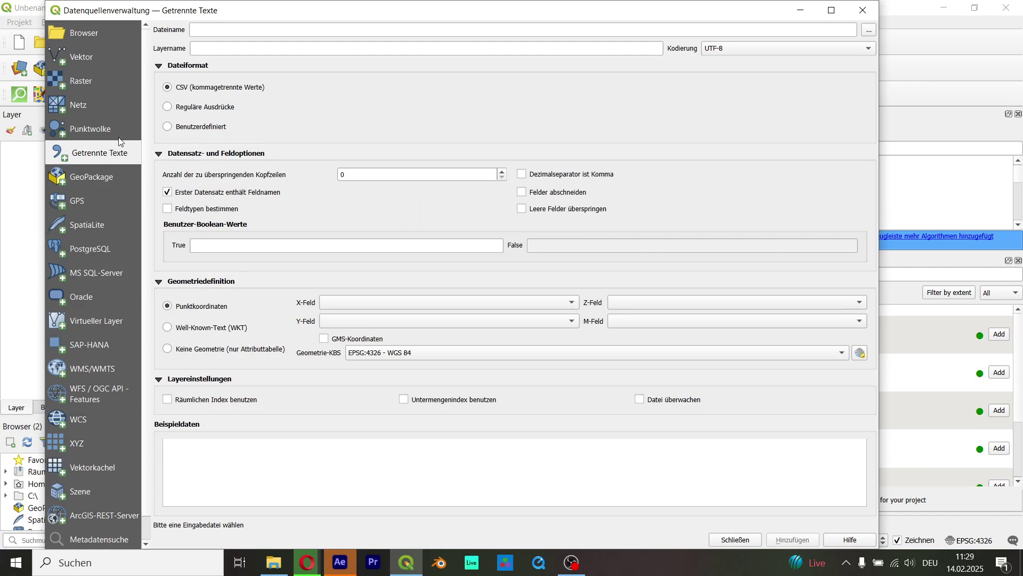
pyautogui.click(869, 30)
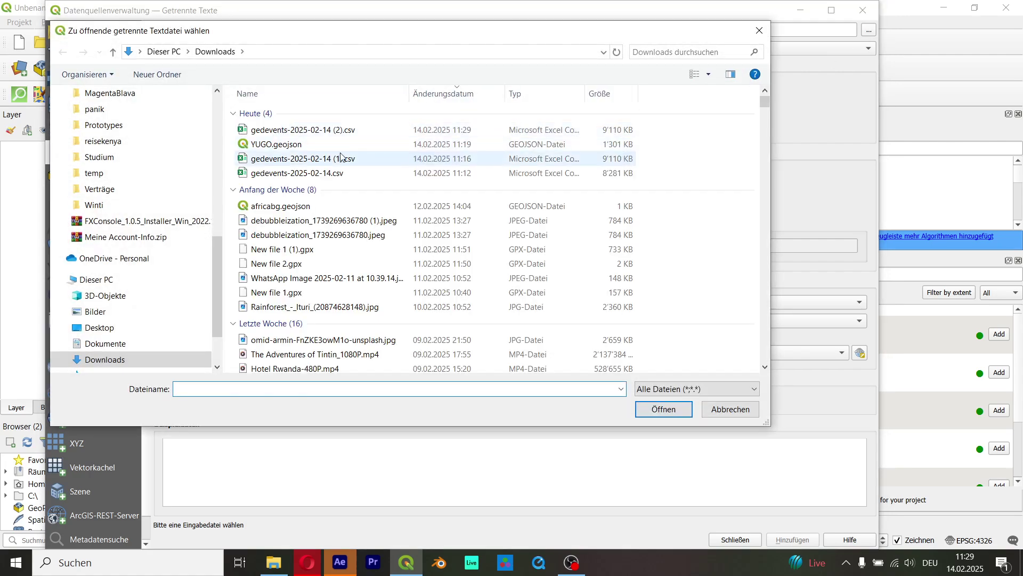
pyautogui.doubleClick(351, 133)
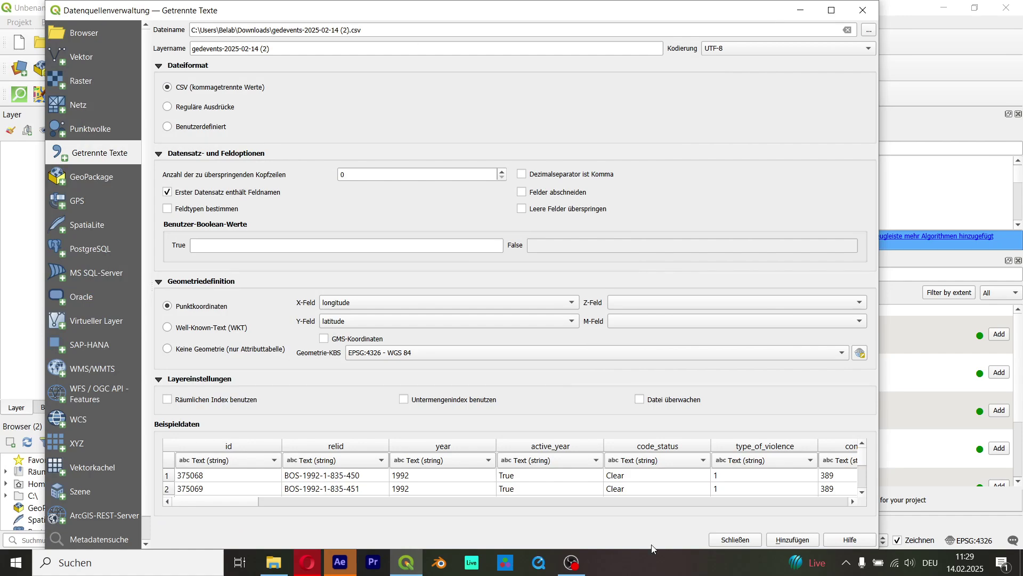
pyautogui.click(792, 540)
pyautogui.click(738, 543)
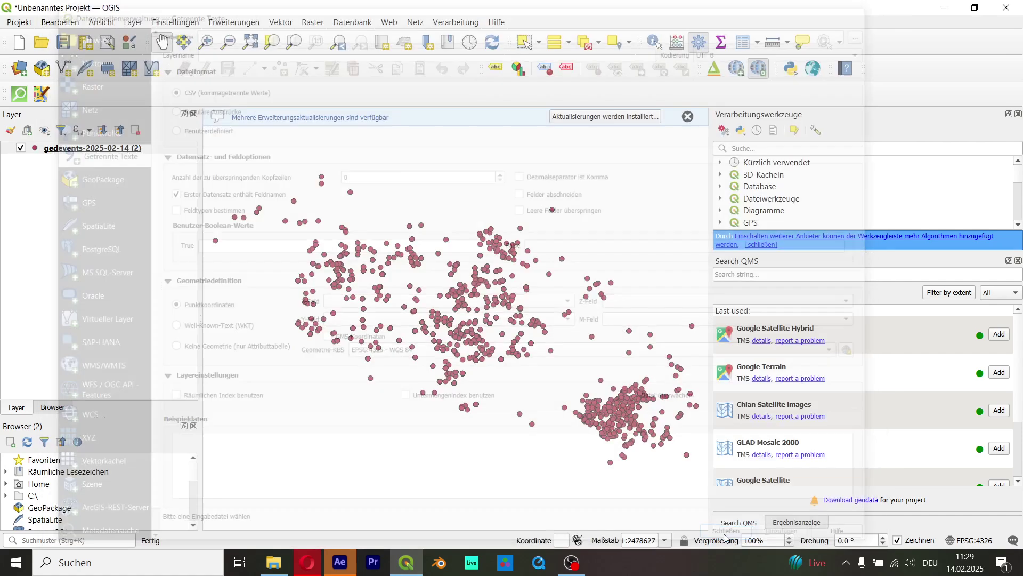
# Add the OpenStreetMap XYZ tile basemap to the project beneath the gedevents point layer.
pyautogui.scroll(-1, 408, 214)
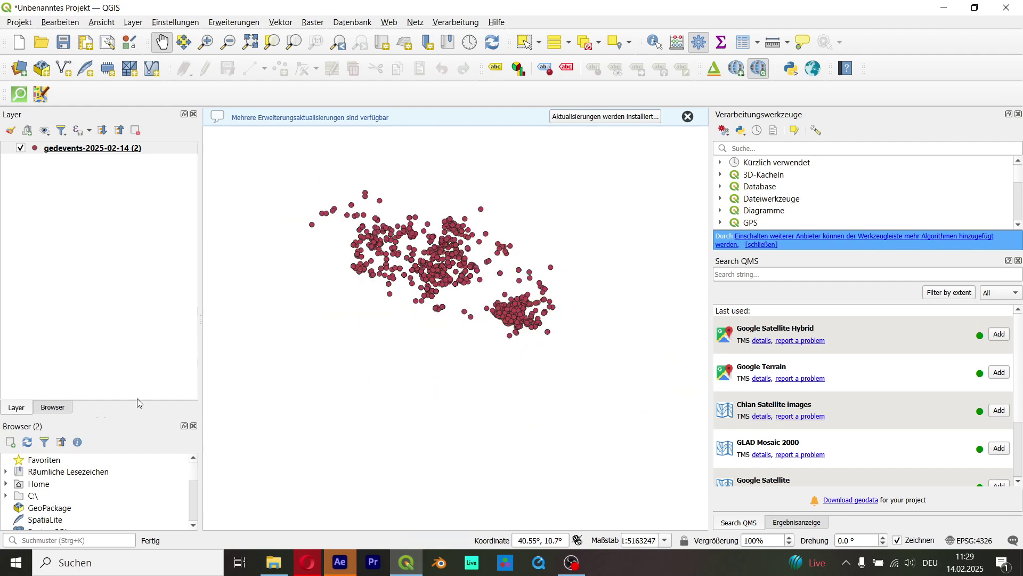
pyautogui.scroll(-3, 85, 491)
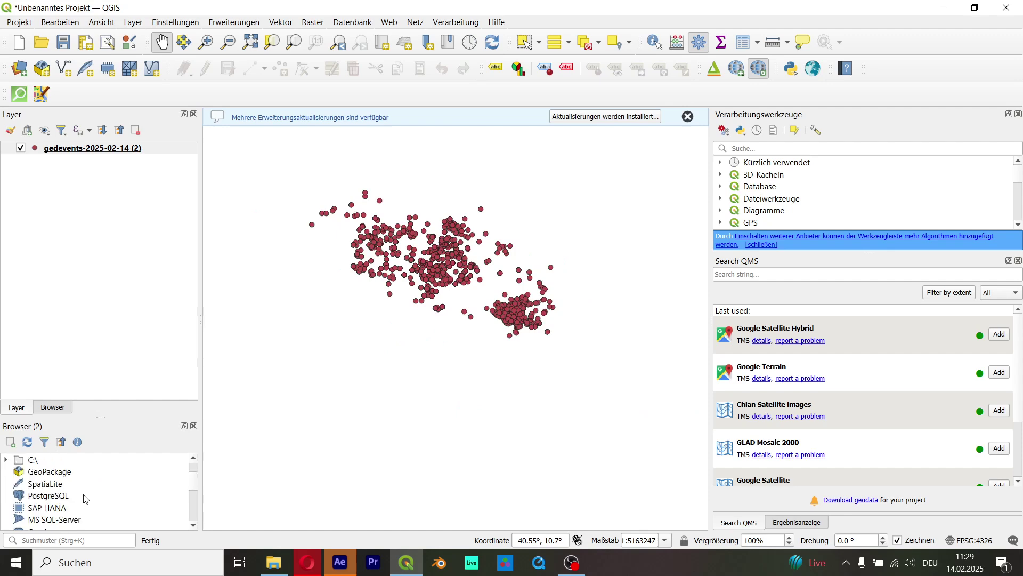
pyautogui.scroll(-1, 69, 501)
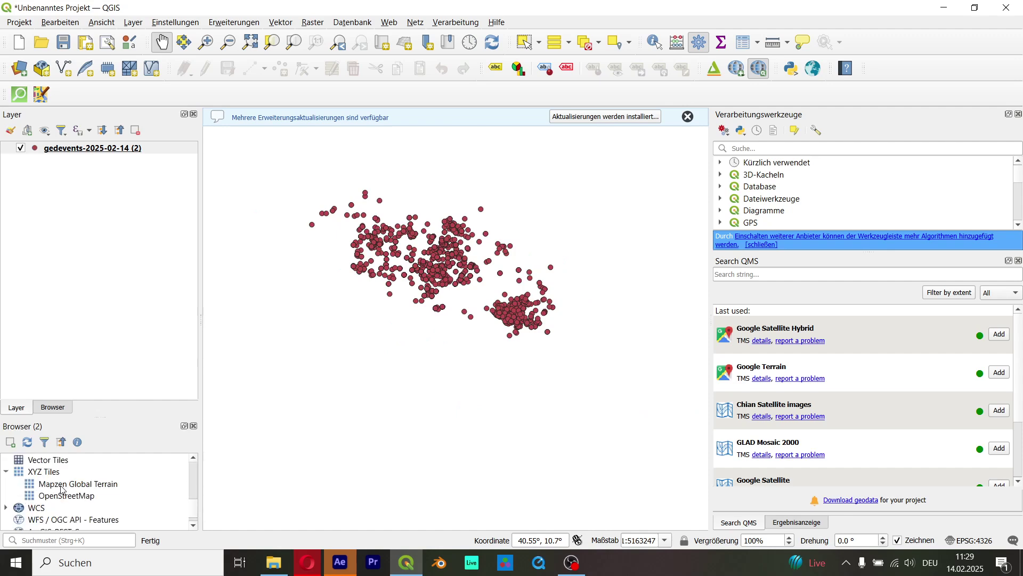
pyautogui.doubleClick(61, 495)
pyautogui.moveTo(86, 149); pyautogui.dragTo(92, 165)
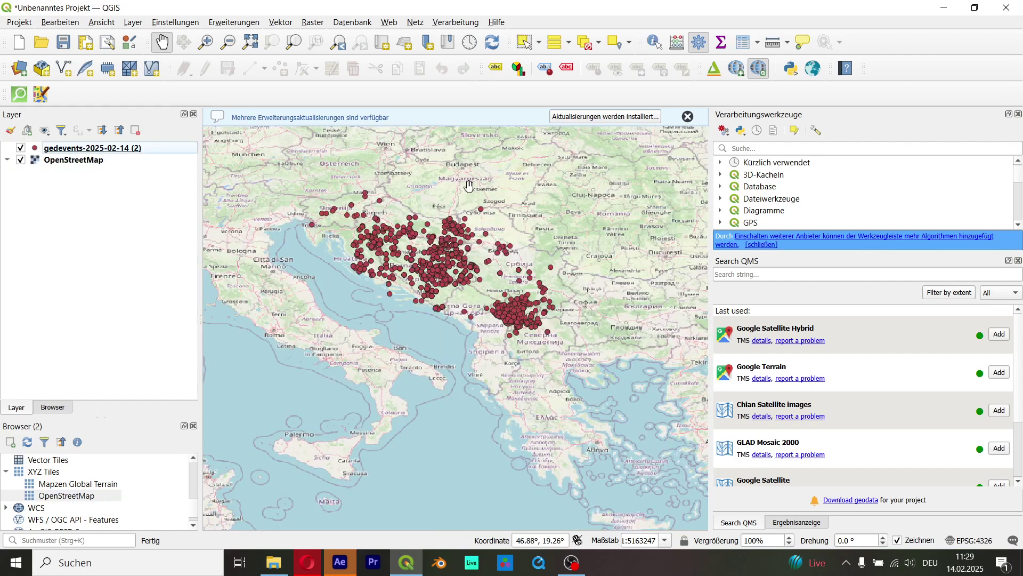
# Open the filter of the gedevents layer and begin its expression with the "year" field.
pyautogui.moveTo(468, 186); pyautogui.dragTo(464, 214)
pyautogui.scroll(2, 454, 249)
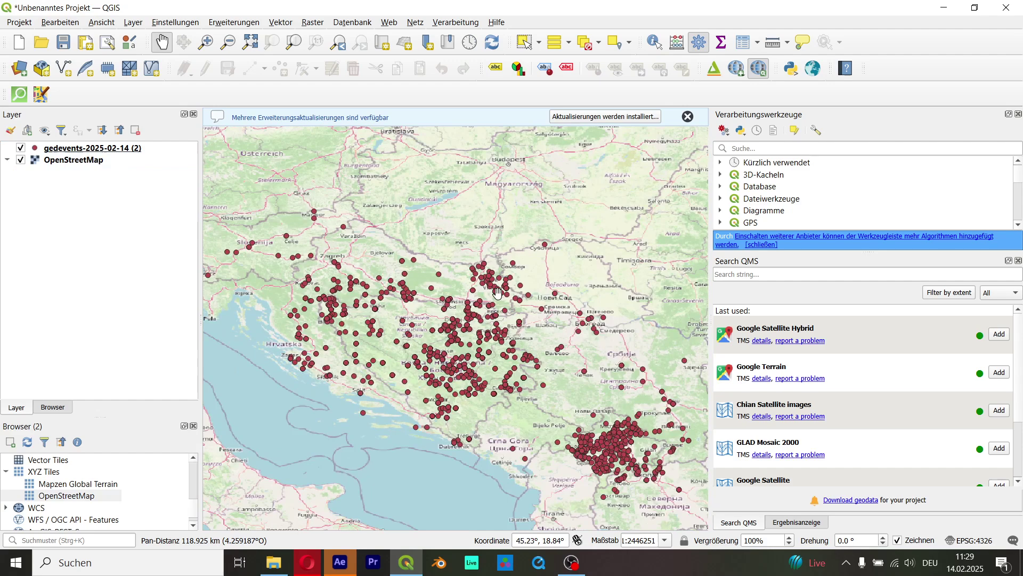
pyautogui.moveTo(501, 320); pyautogui.dragTo(501, 299)
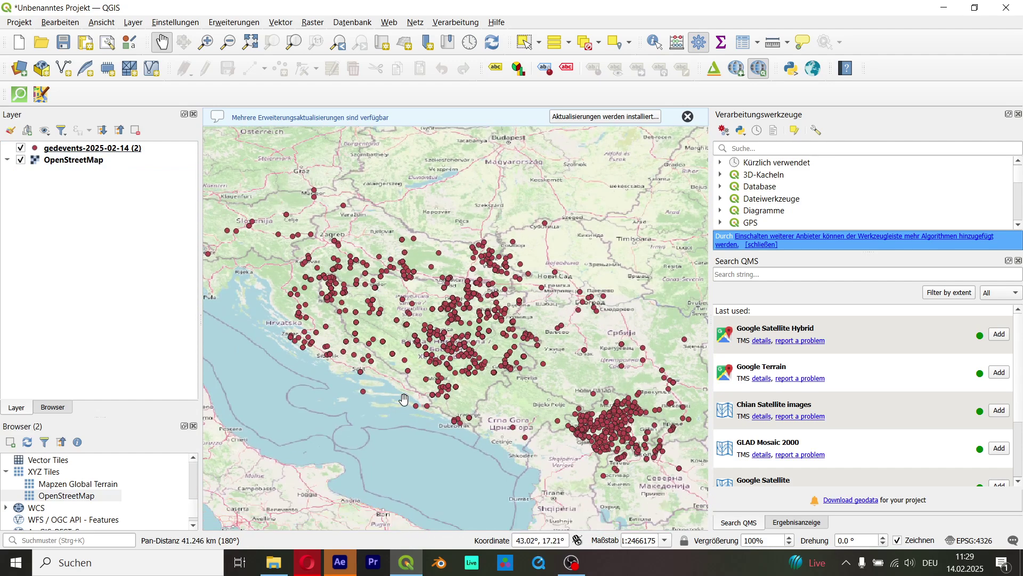
pyautogui.click(125, 148)
pyautogui.rightClick(125, 148)
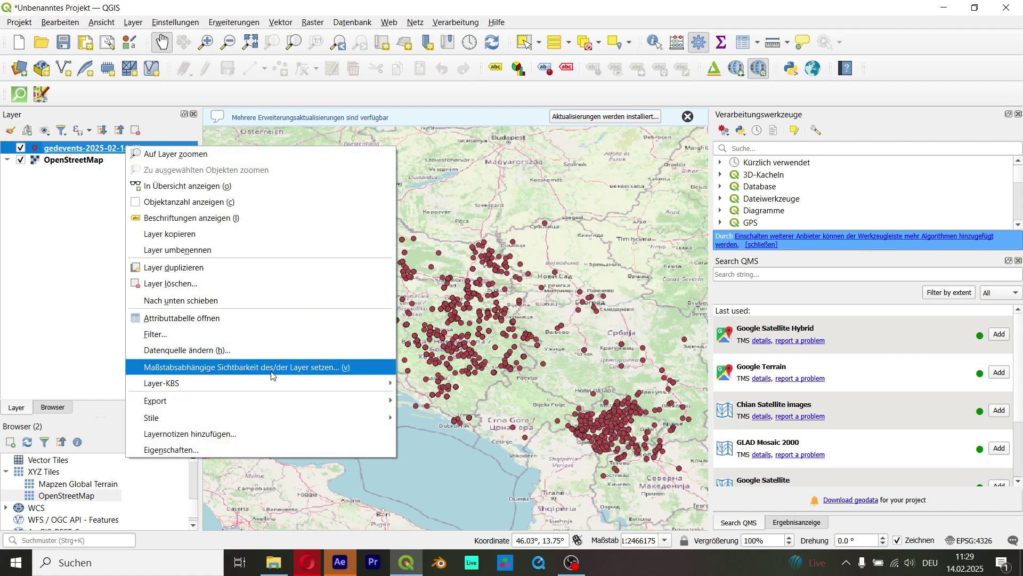
pyautogui.click(252, 340)
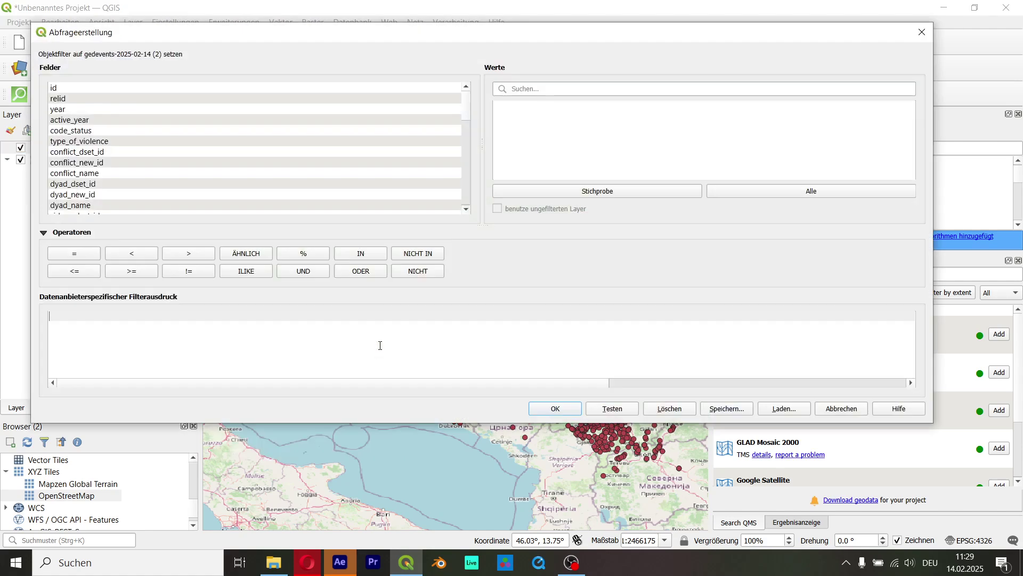
pyautogui.doubleClick(89, 109)
pyautogui.scroll(-5, 121, 133)
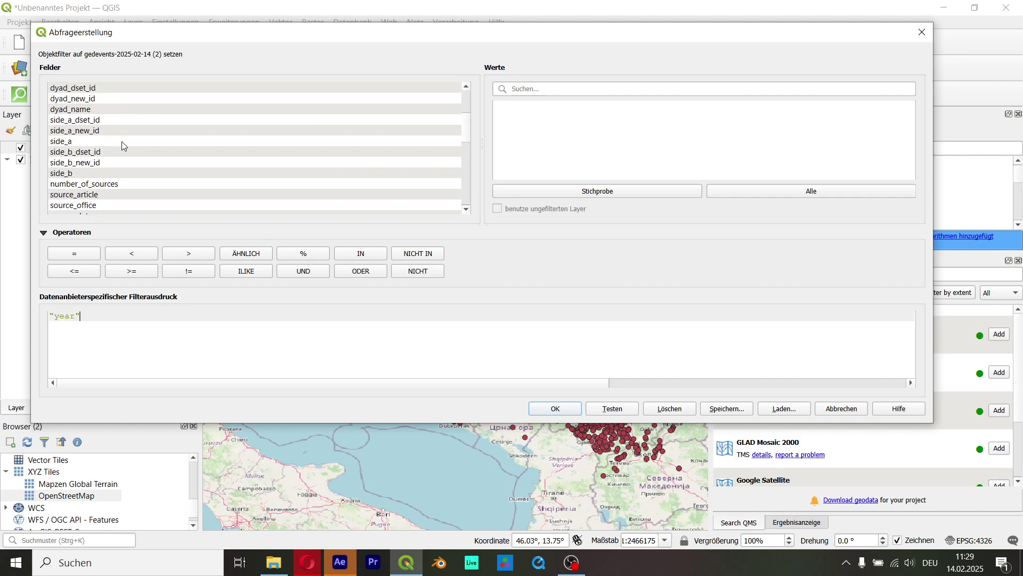
pyautogui.scroll(-5, 121, 151)
pyautogui.scroll(10, 121, 151)
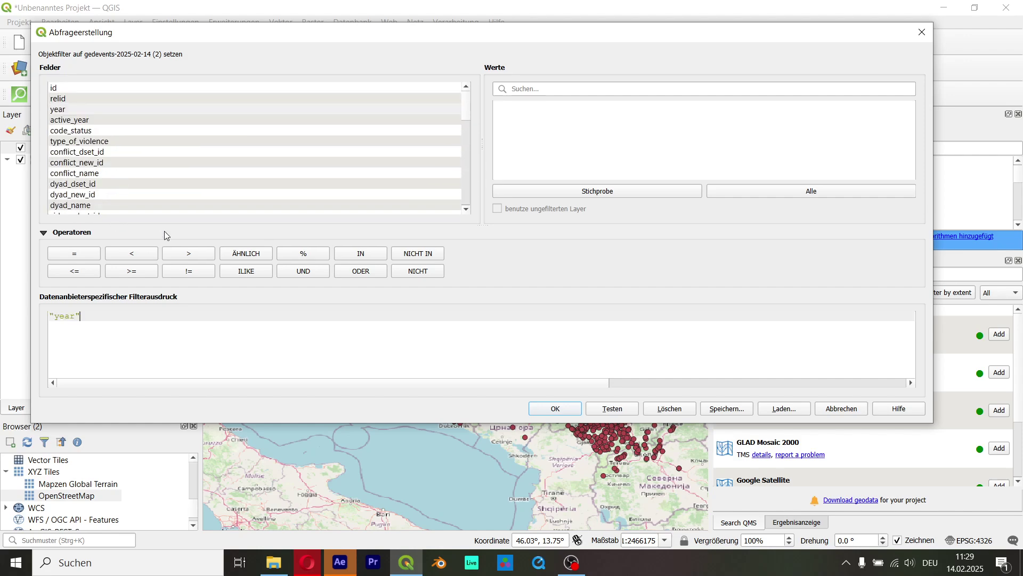
# Complete the gedevents filter expression as "year" <= '1996' from the year field's values and apply it.
pyautogui.click(101, 110)
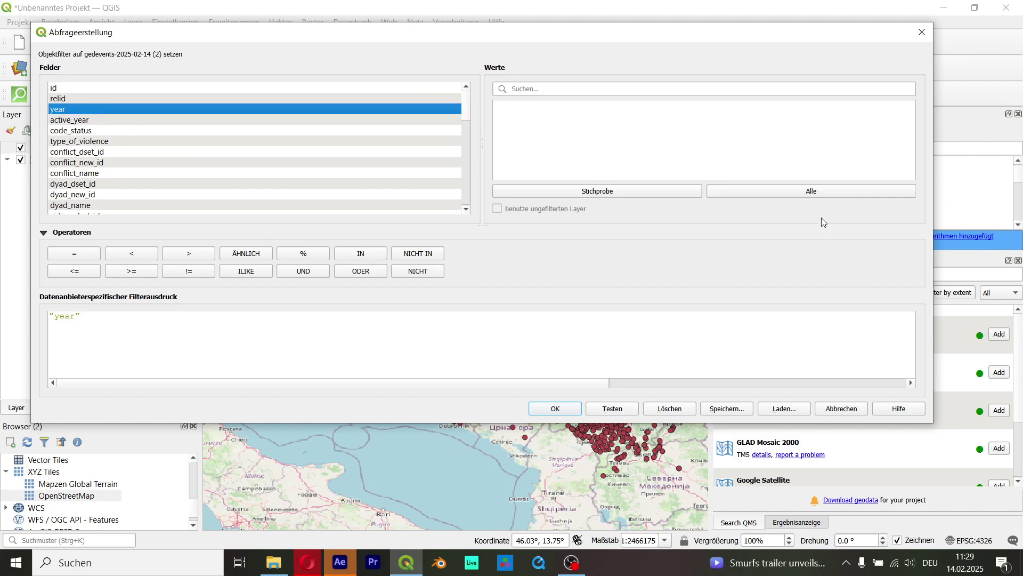
pyautogui.click(827, 190)
pyautogui.scroll(-1, 614, 115)
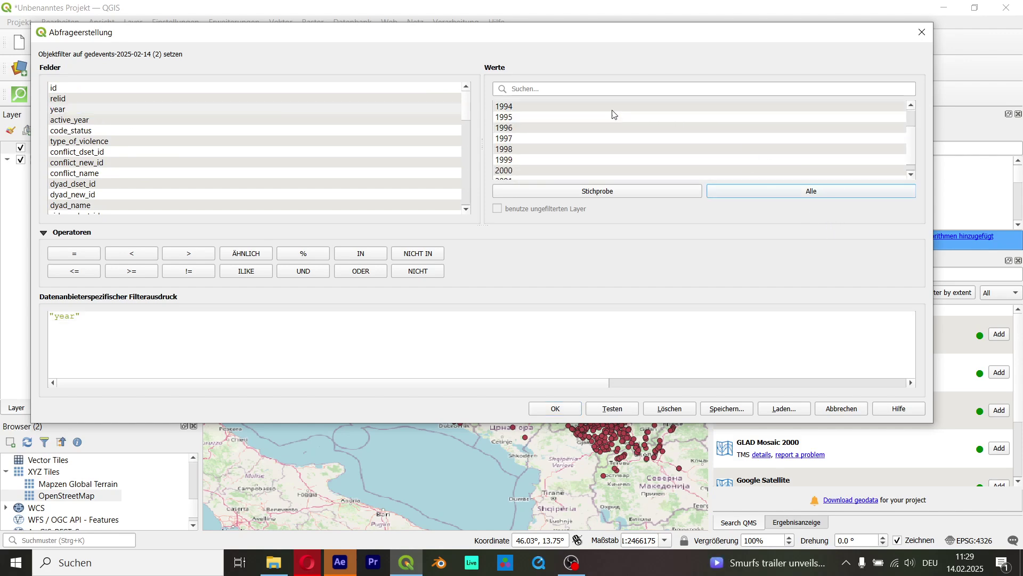
pyautogui.click(67, 273)
pyautogui.doubleClick(536, 128)
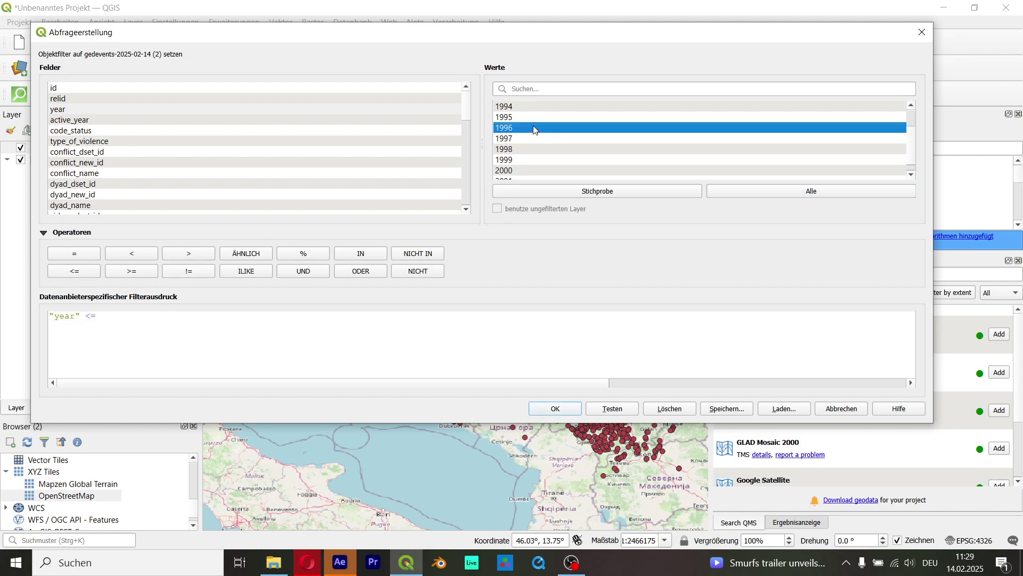
pyautogui.click(556, 409)
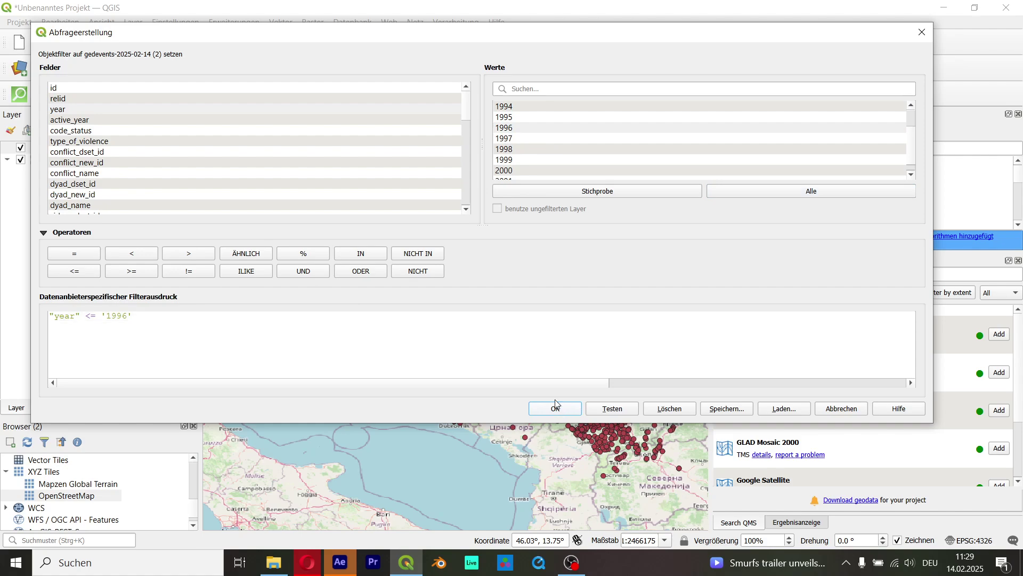
pyautogui.moveTo(577, 427); pyautogui.dragTo(585, 476)
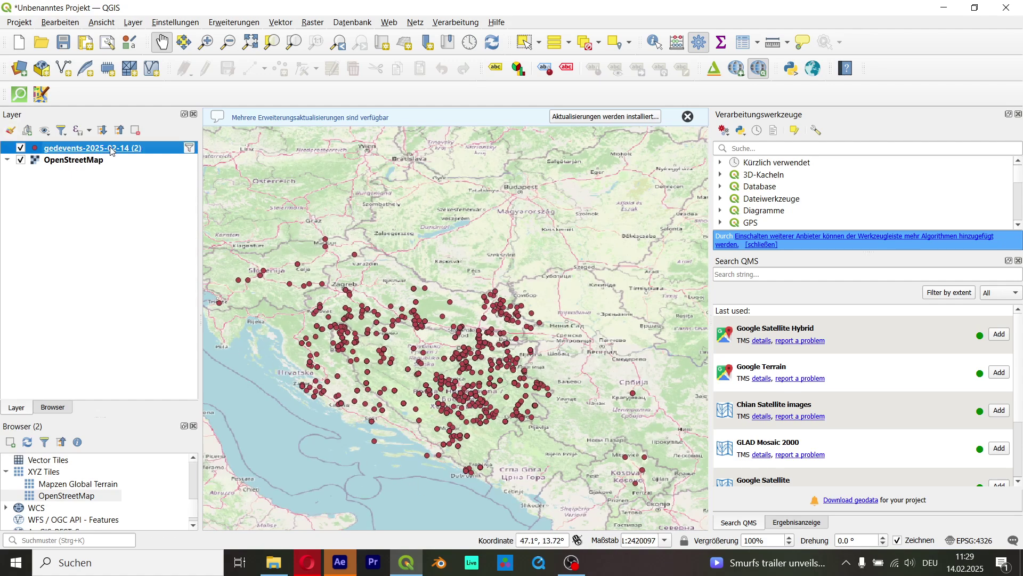
# Switch to After Effects, dismiss the home screen and start creating a new mapcomp in GEOlayers 3.
pyautogui.click(340, 563)
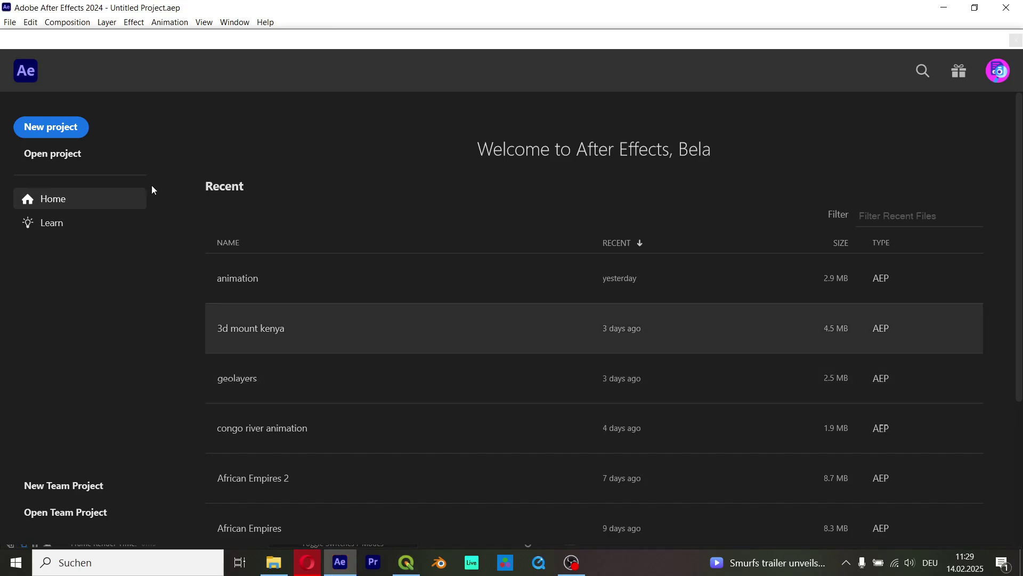
pyautogui.click(1016, 40)
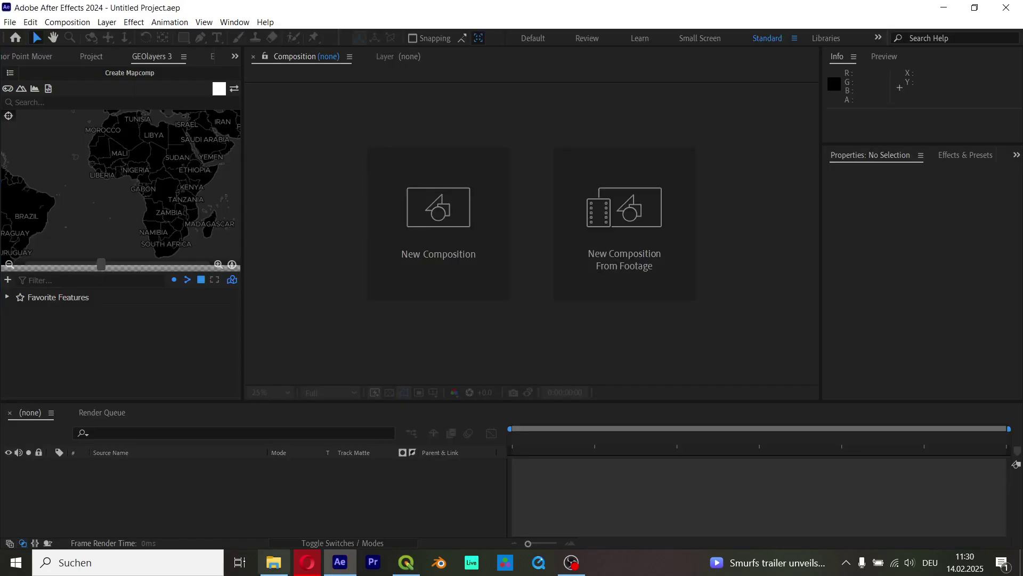
pyautogui.click(10, 73)
pyautogui.click(118, 156)
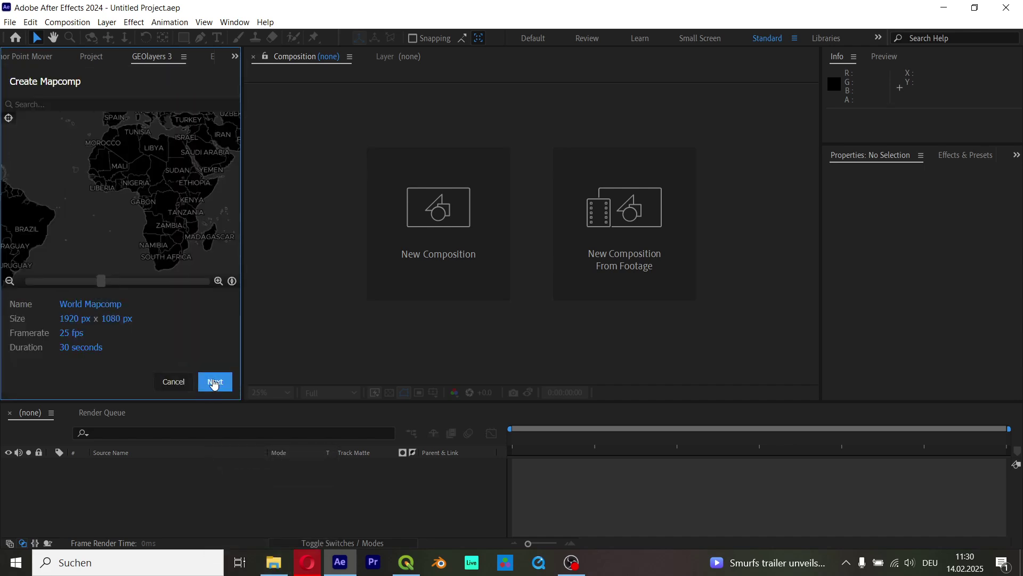
# Set the new World Mapcomp's size to 1080 x 1350 px and continue to the imagery selection.
pyautogui.click(102, 319)
pyautogui.click(69, 320)
pyautogui.write('1080')
pyautogui.press('Tab')
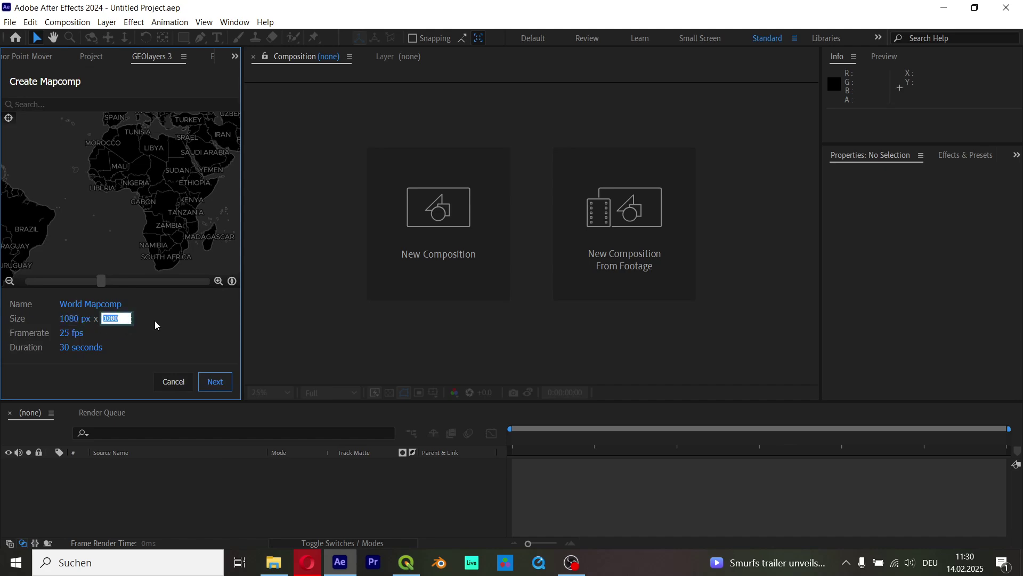
pyautogui.write('1350')
pyautogui.press('Return')
pyautogui.click(224, 393)
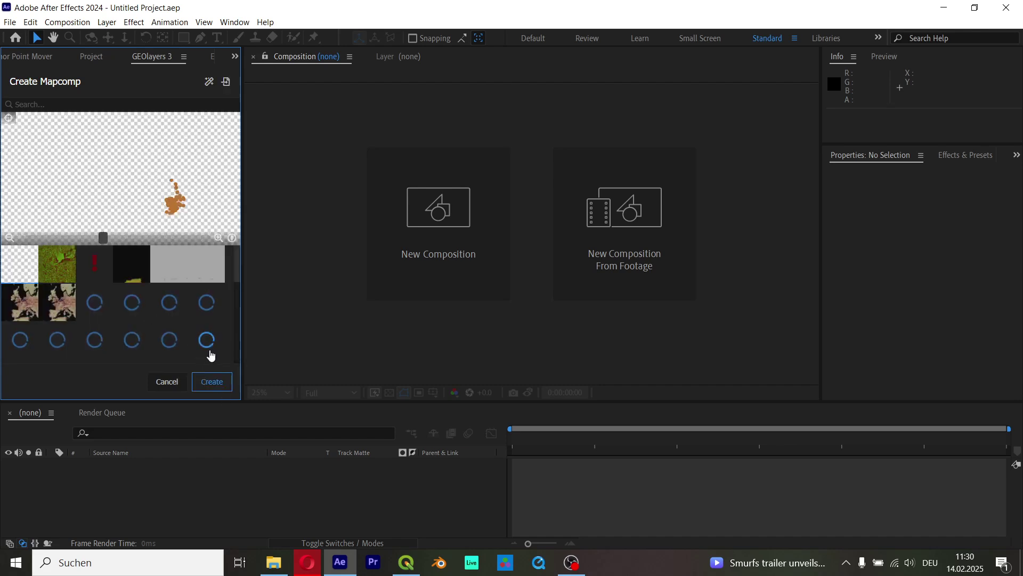
# Choose the ESRI imagery with the World Imagery style and apply it to the mapcomp.
pyautogui.click(96, 315)
pyautogui.click(62, 265)
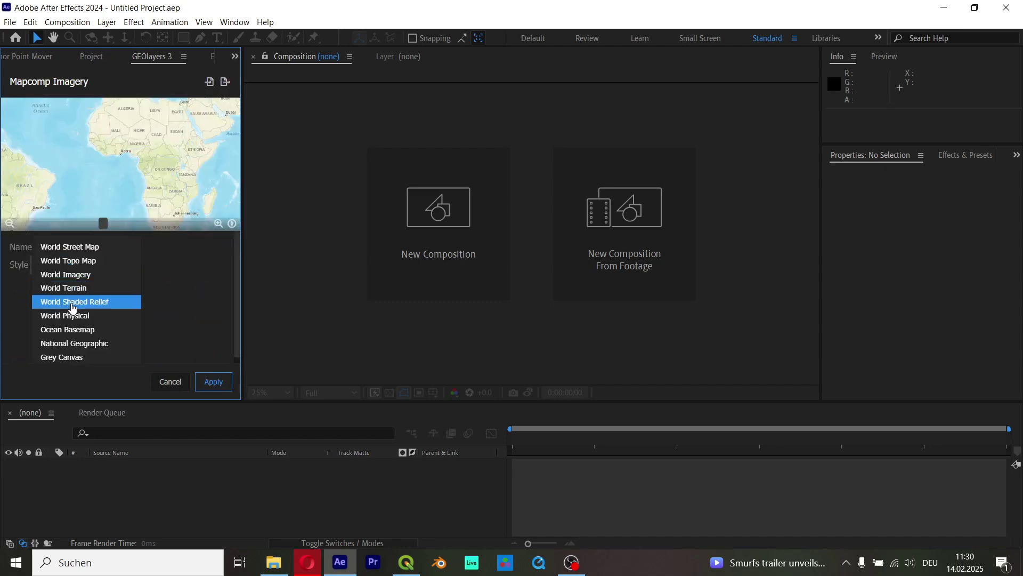
pyautogui.click(85, 274)
pyautogui.moveTo(147, 165); pyautogui.dragTo(149, 288)
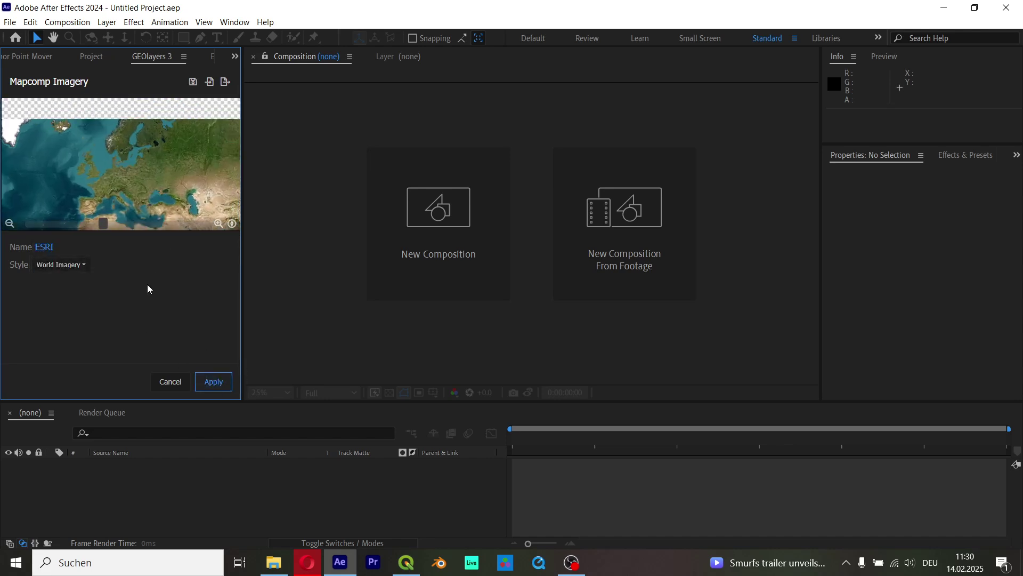
pyautogui.moveTo(155, 201); pyautogui.dragTo(193, 168)
pyautogui.scroll(3, 181, 162)
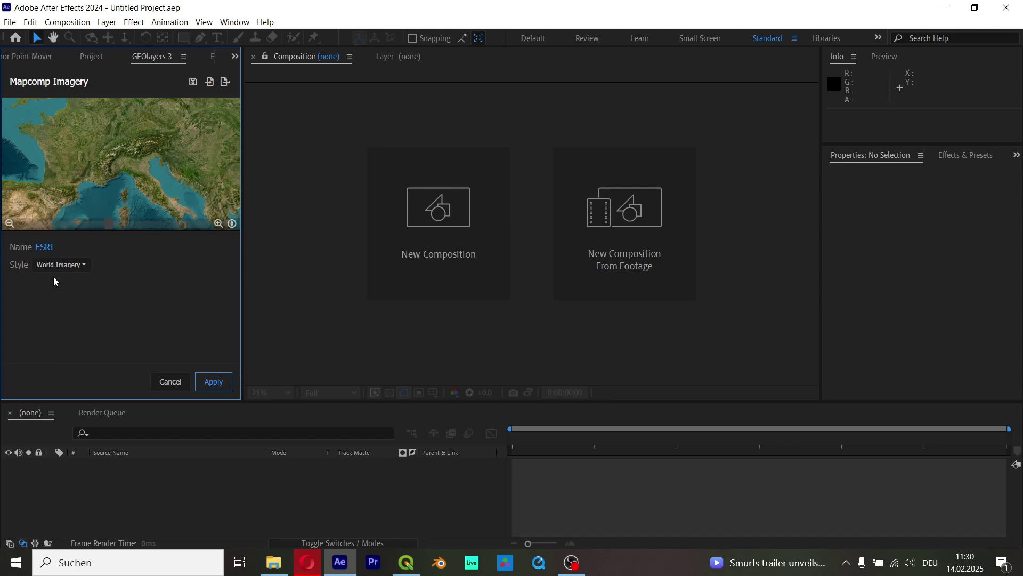
pyautogui.scroll(-5, 146, 162)
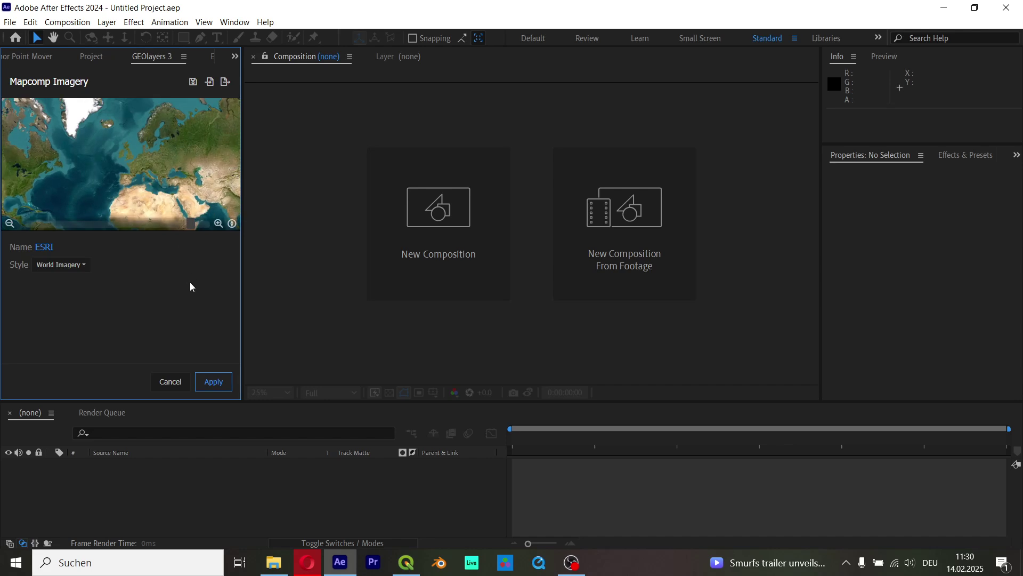
pyautogui.click(216, 385)
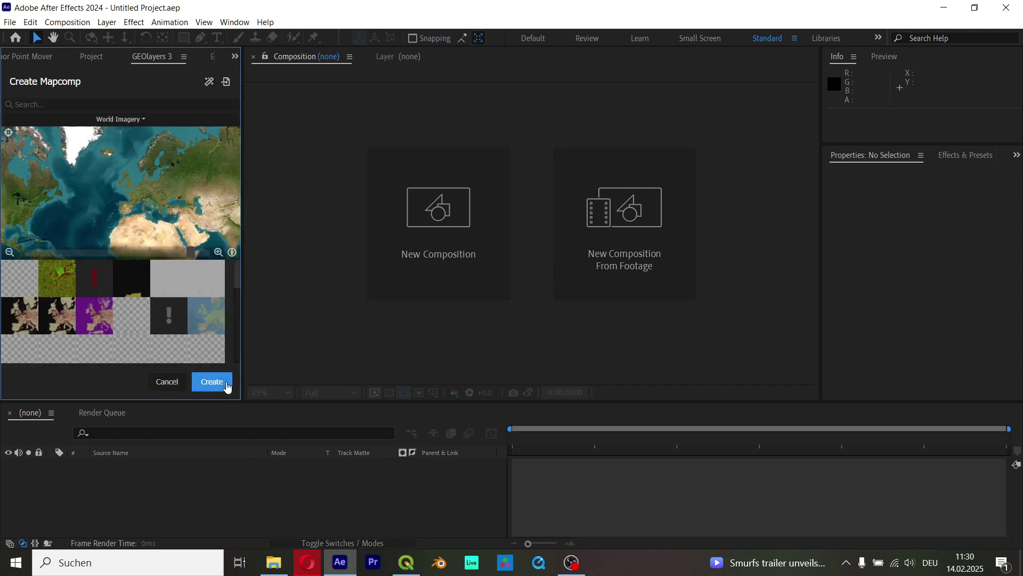
# Create the World Mapcomp with the World Imagery satellite basemap.
pyautogui.scroll(-1, 153, 331)
pyautogui.scroll(1, 154, 341)
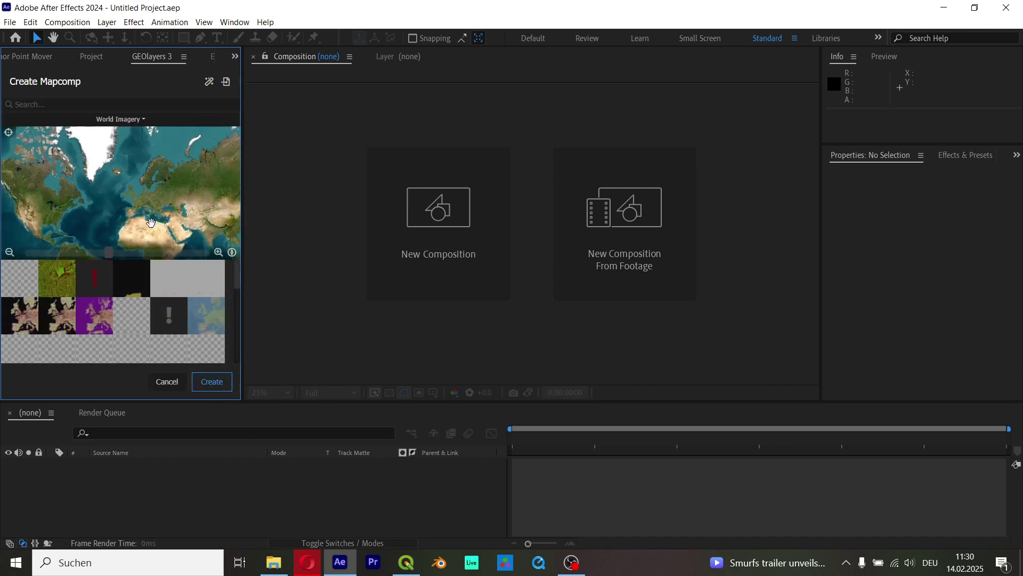
pyautogui.scroll(-4, 150, 336)
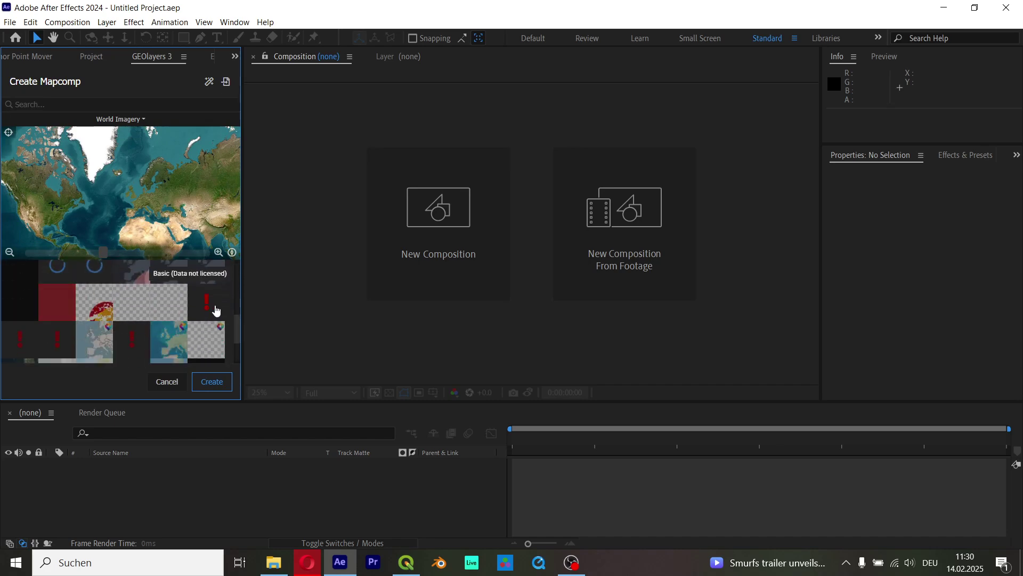
pyautogui.click(214, 383)
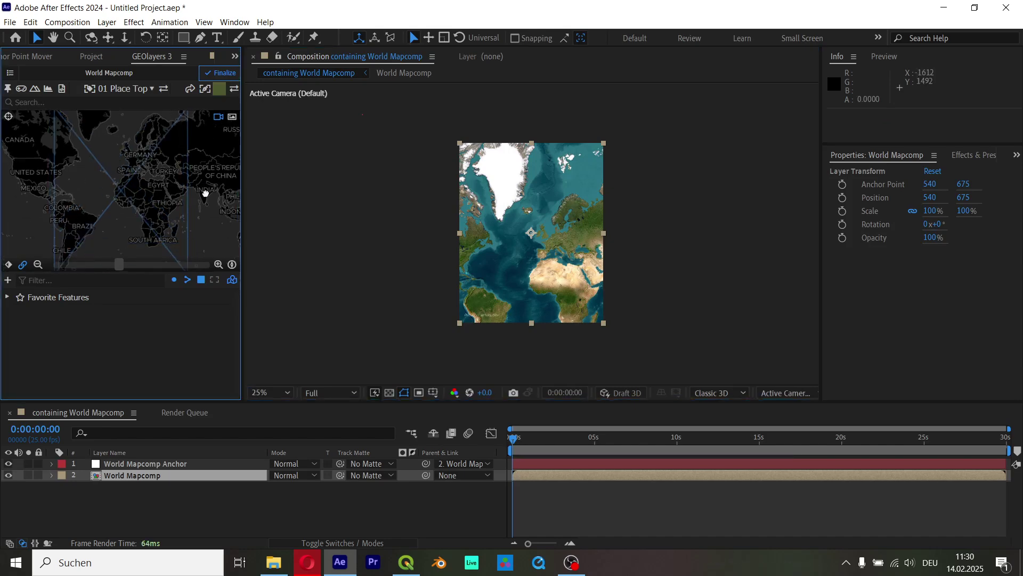
# Import gedevents-2025-02-14 (2).csv from the Downloads folder into the GEOlayers map and view its features over the Balkans.
pyautogui.click(273, 563)
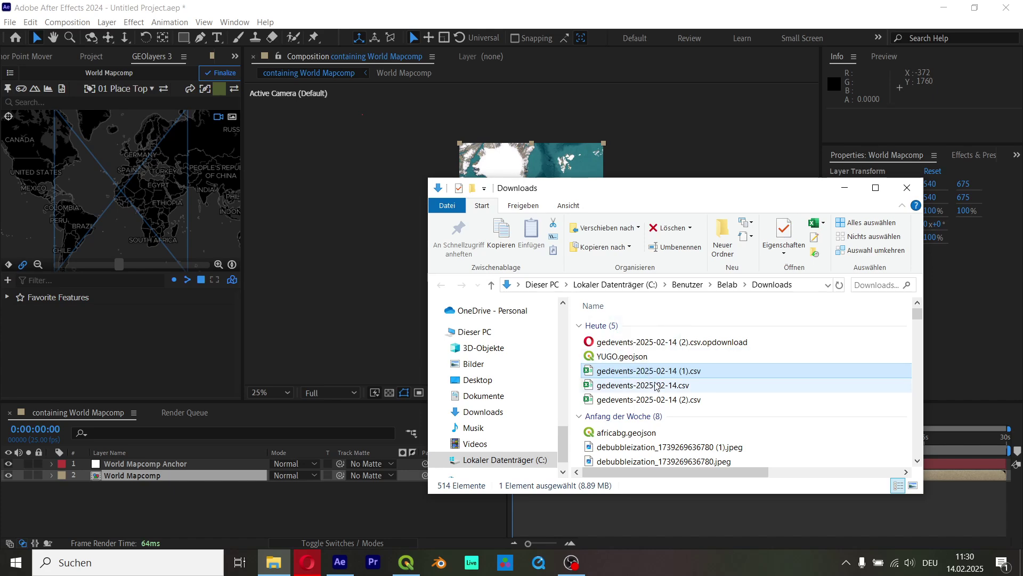
pyautogui.click(660, 400)
pyautogui.moveTo(698, 401); pyautogui.dragTo(199, 366)
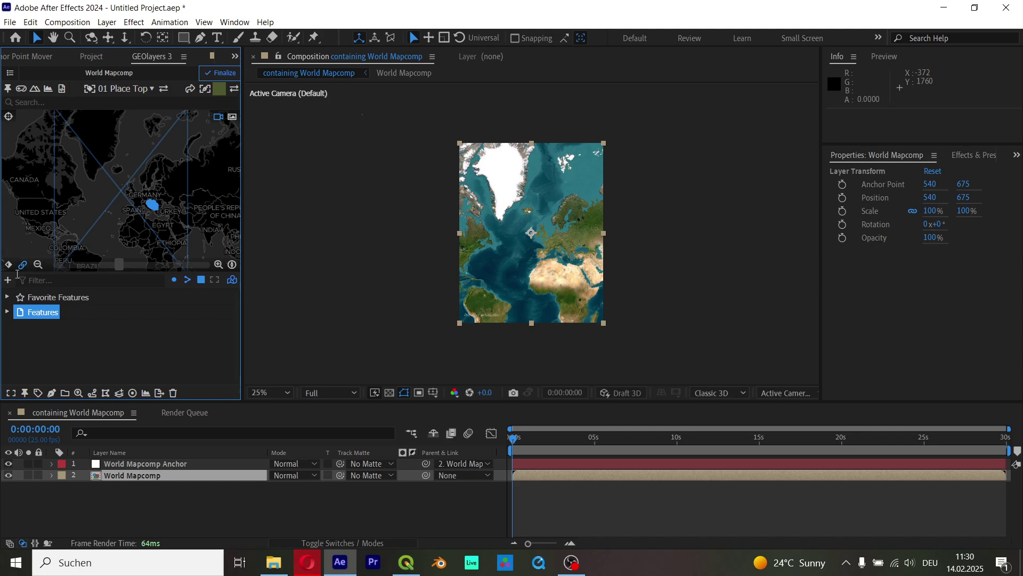
pyautogui.scroll(5, 145, 203)
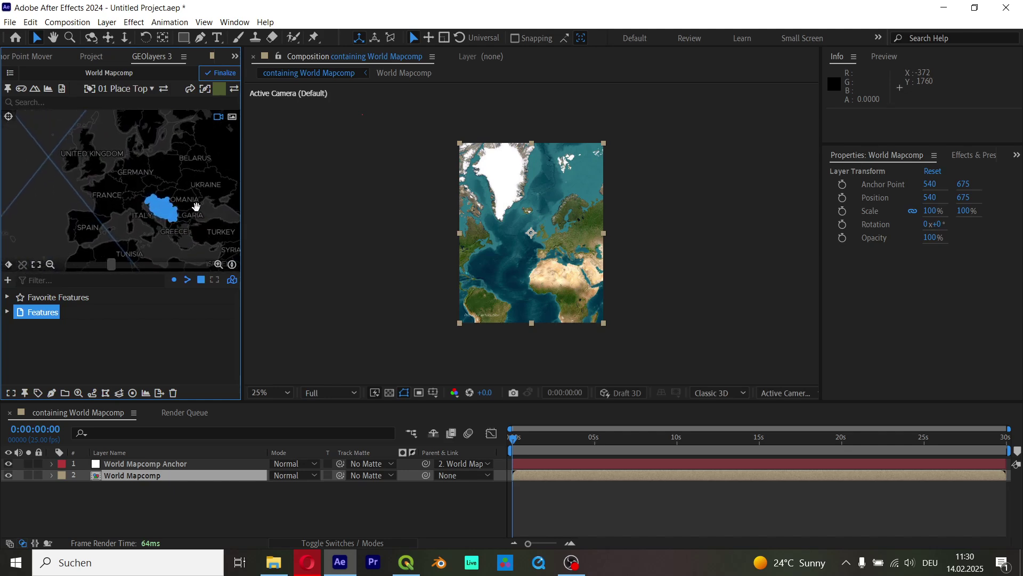
pyautogui.scroll(5, 196, 207)
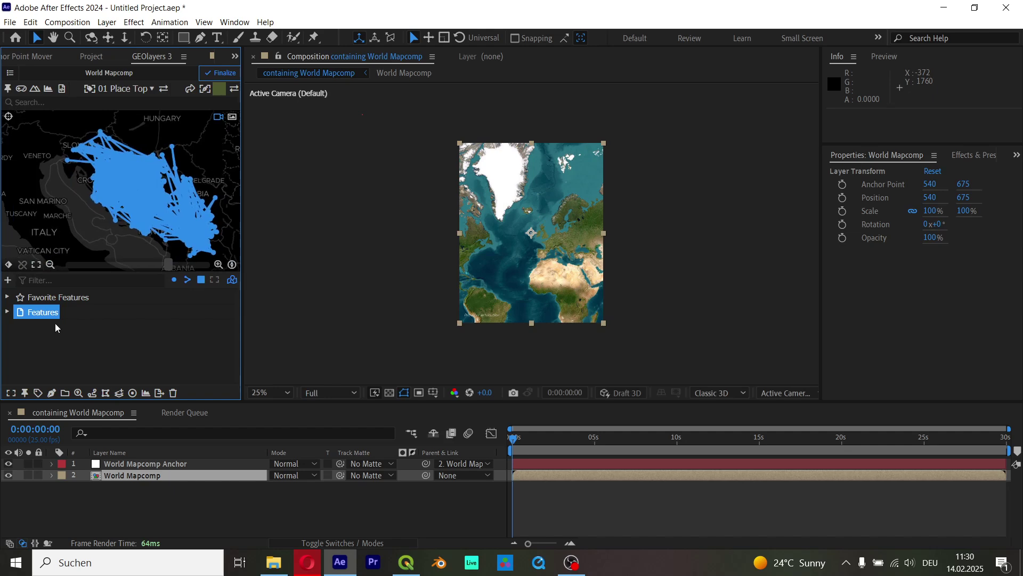
# Delete the line feature from the imported Features, keeping the Points folder, and inspect the points on the map.
pyautogui.click(7, 312)
pyautogui.click(32, 342)
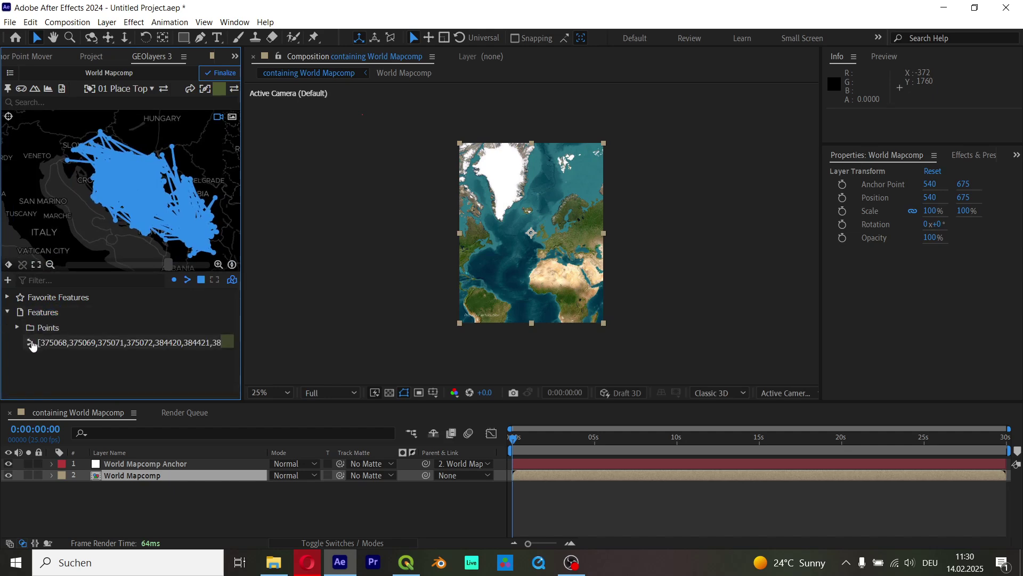
pyautogui.click(173, 392)
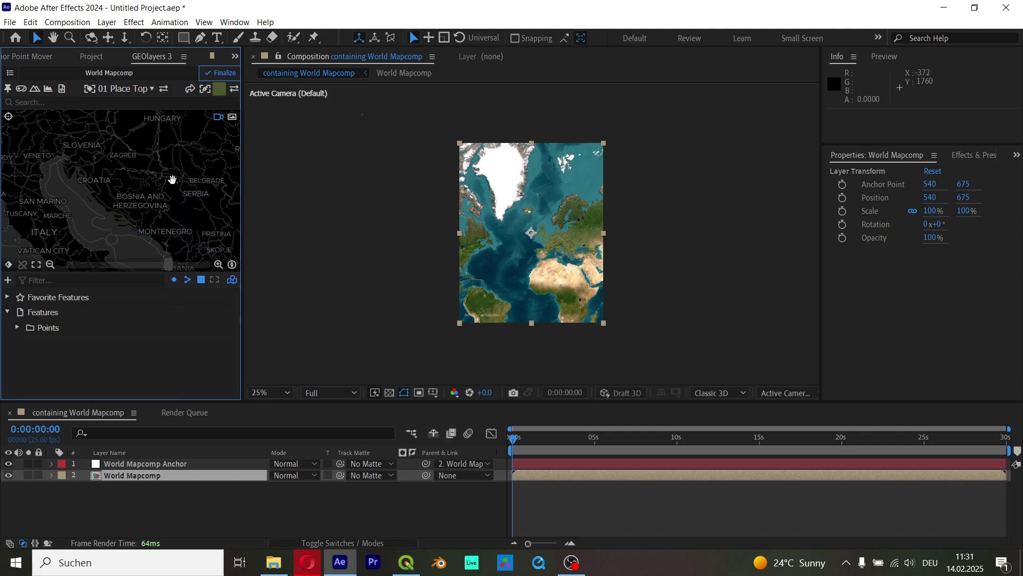
pyautogui.click(49, 328)
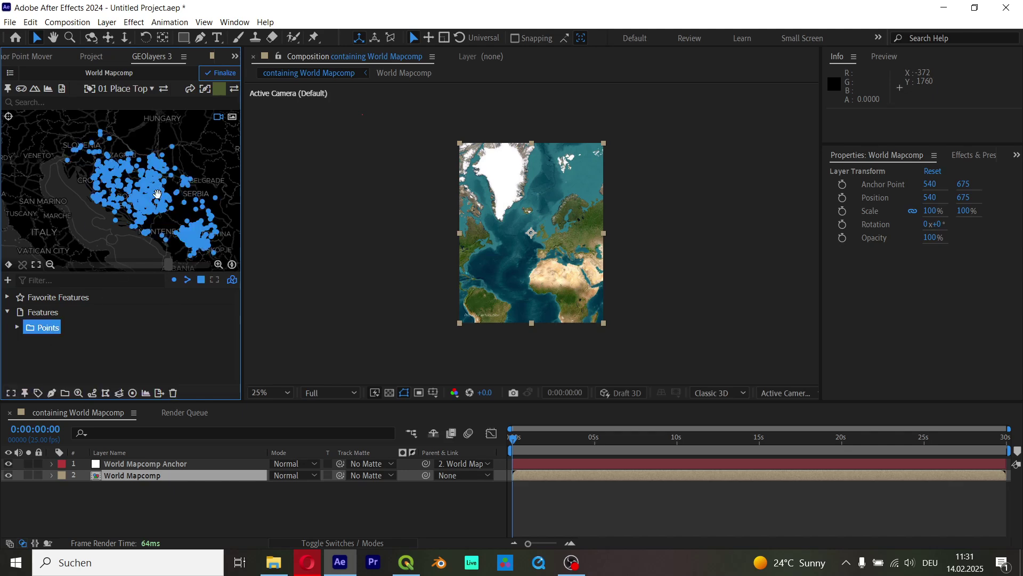
pyautogui.scroll(2, 202, 205)
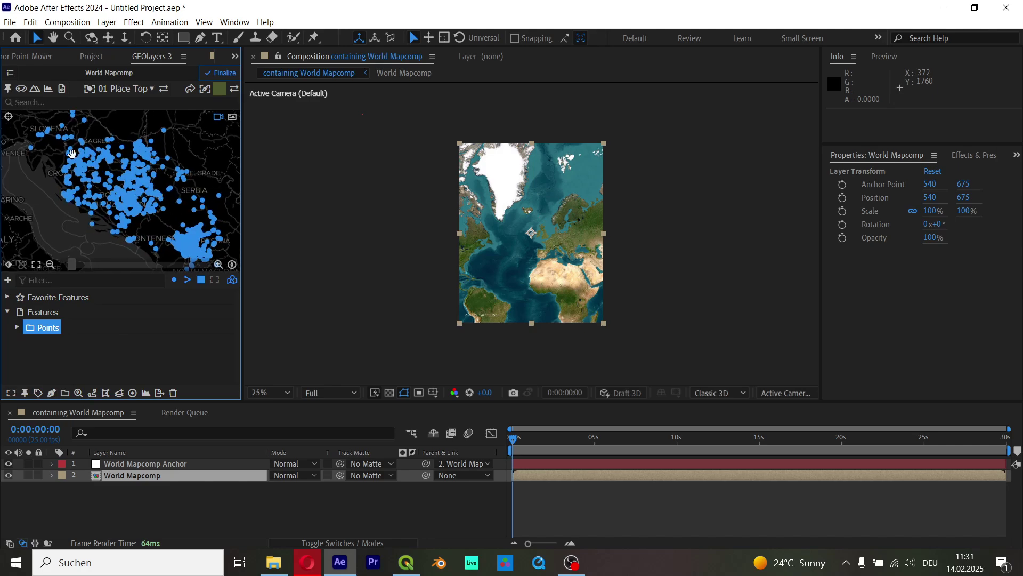
pyautogui.scroll(4, 76, 158)
pyautogui.scroll(-1, 102, 158)
pyautogui.scroll(-2, 110, 159)
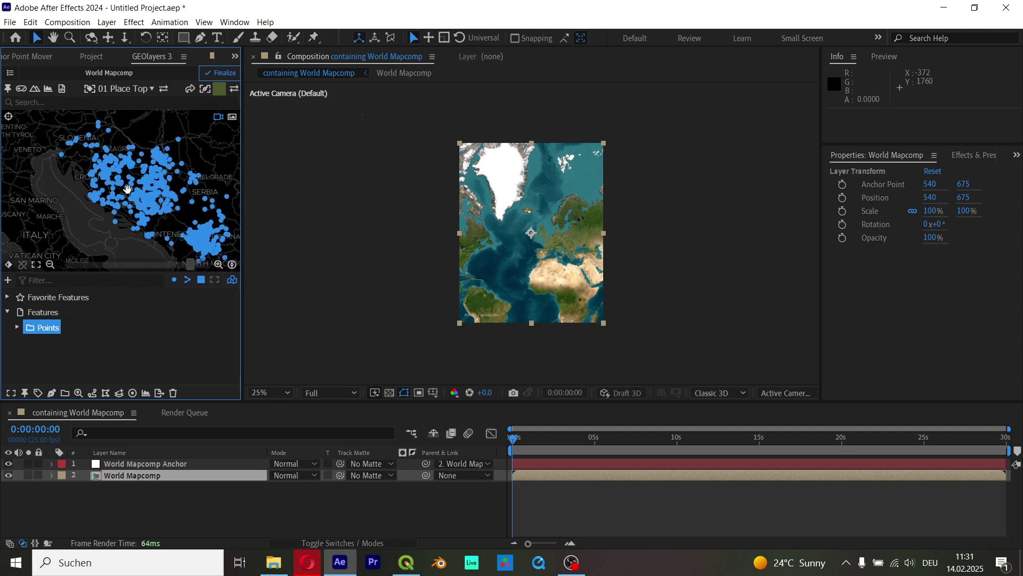
pyautogui.scroll(-3, 204, 228)
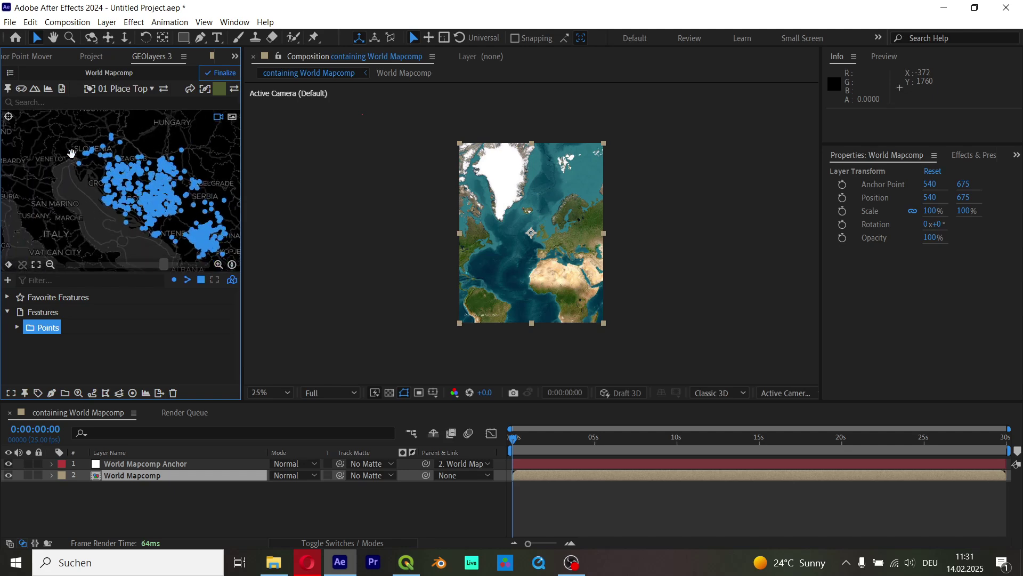
# Create a second mapcomp named "data" with transparent imagery and its view linked to World Mapcomp.
pyautogui.click(7, 74)
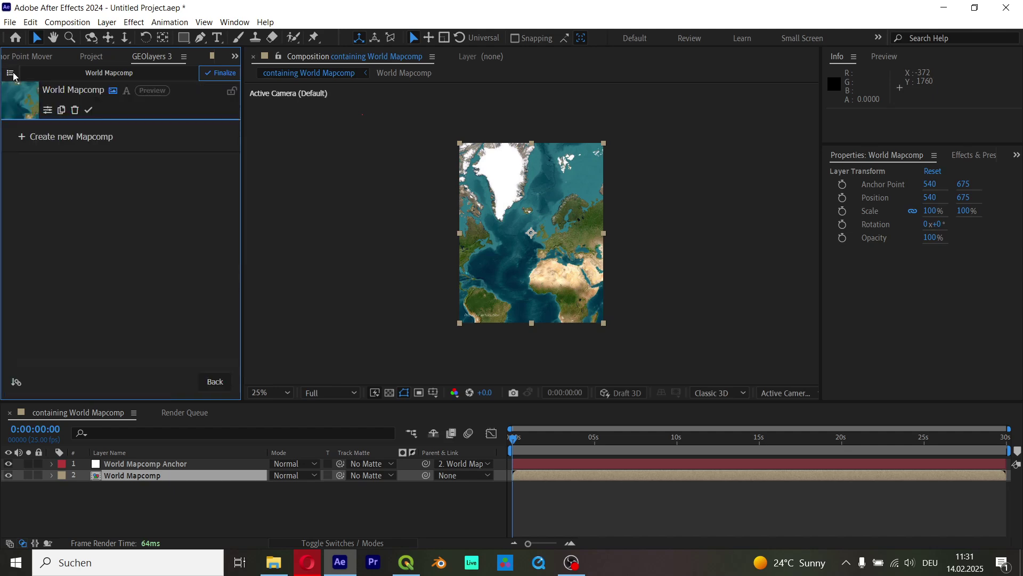
pyautogui.click(75, 139)
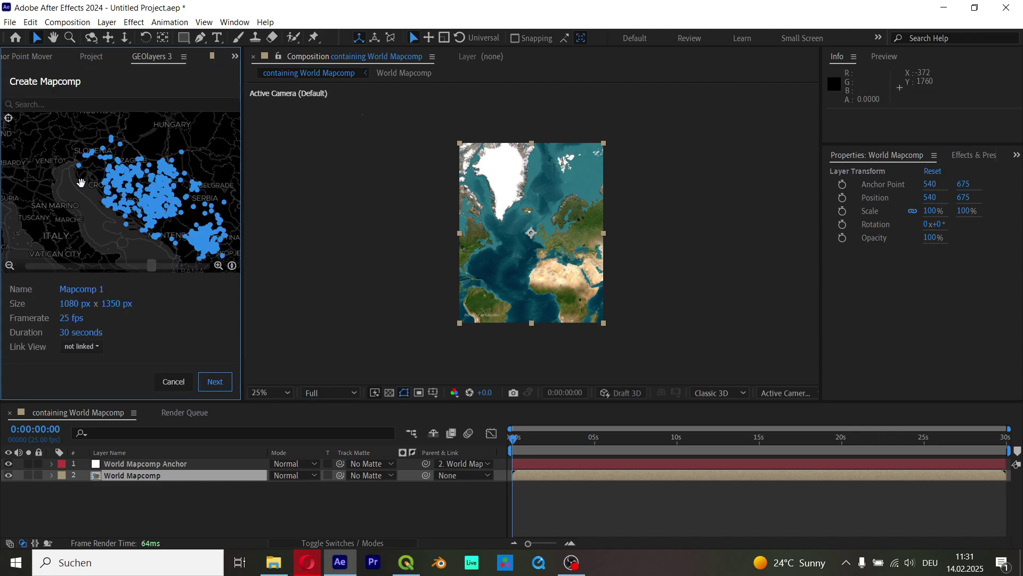
pyautogui.click(85, 345)
pyautogui.click(81, 326)
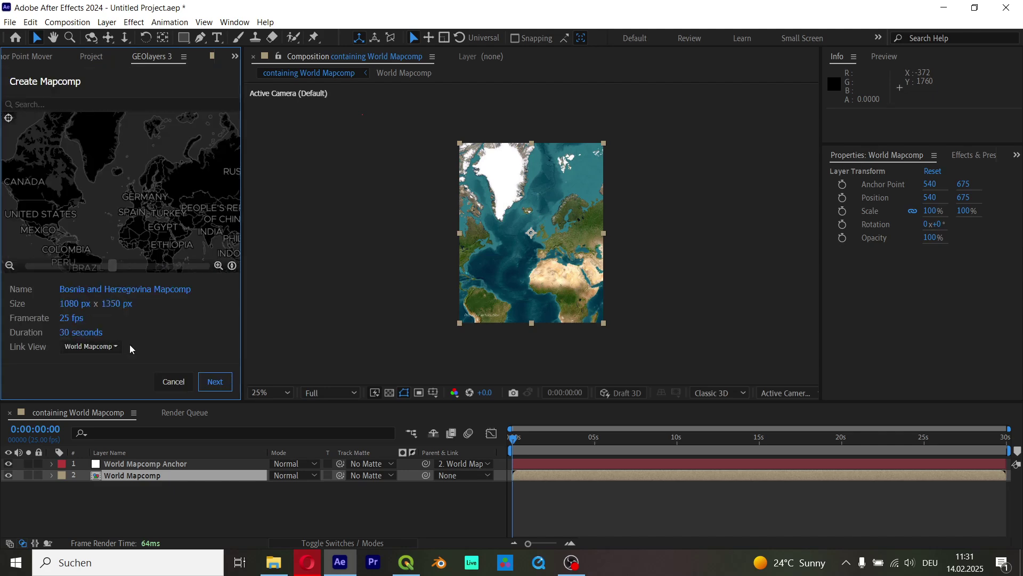
pyautogui.click(120, 289)
pyautogui.write('data')
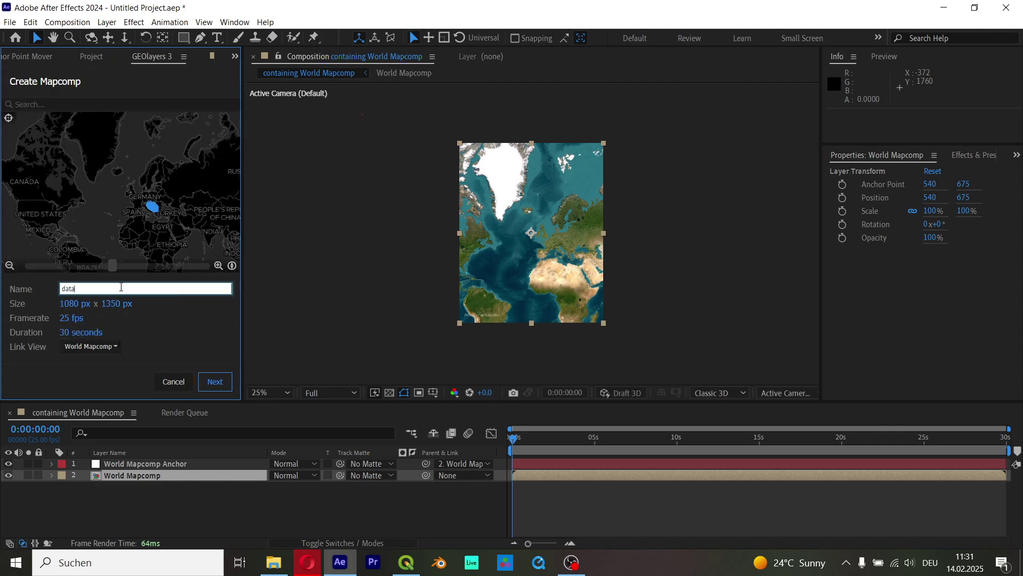
pyautogui.click(215, 382)
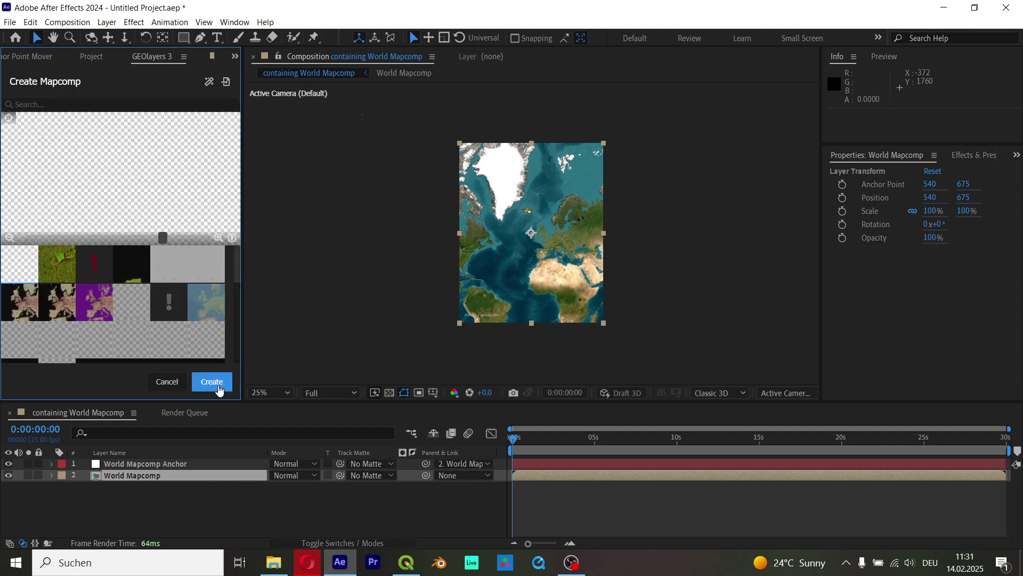
pyautogui.click(212, 382)
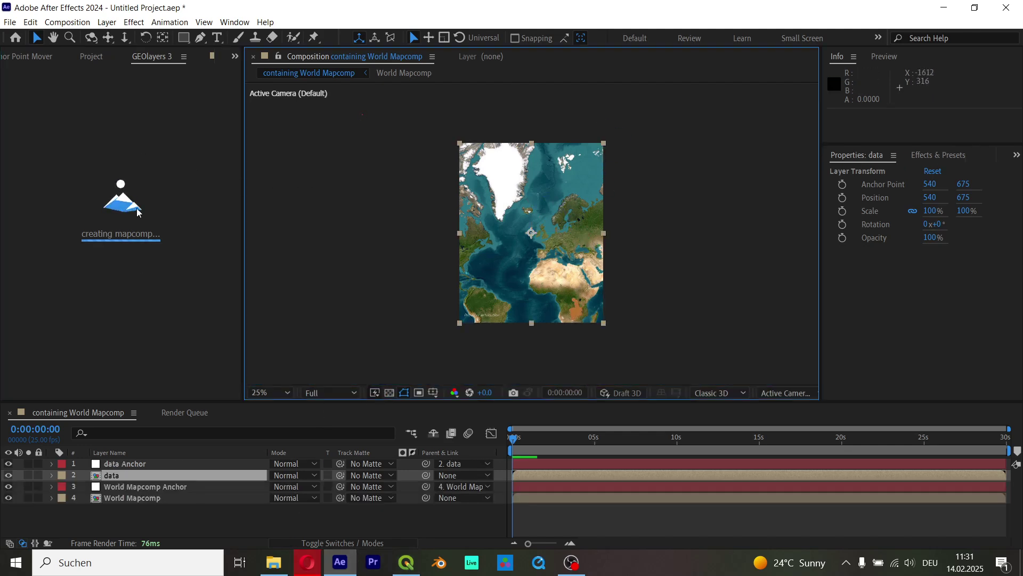
# Examine the drawing style options for the imported features, the Balkans map view in the composition and the list of mapcomps.
pyautogui.click(43, 312)
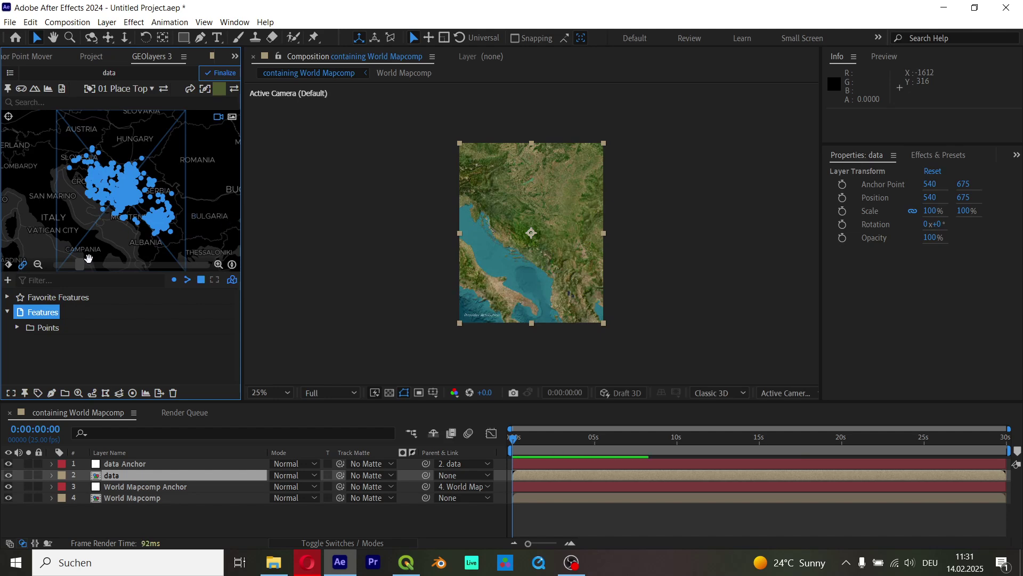
pyautogui.click(222, 94)
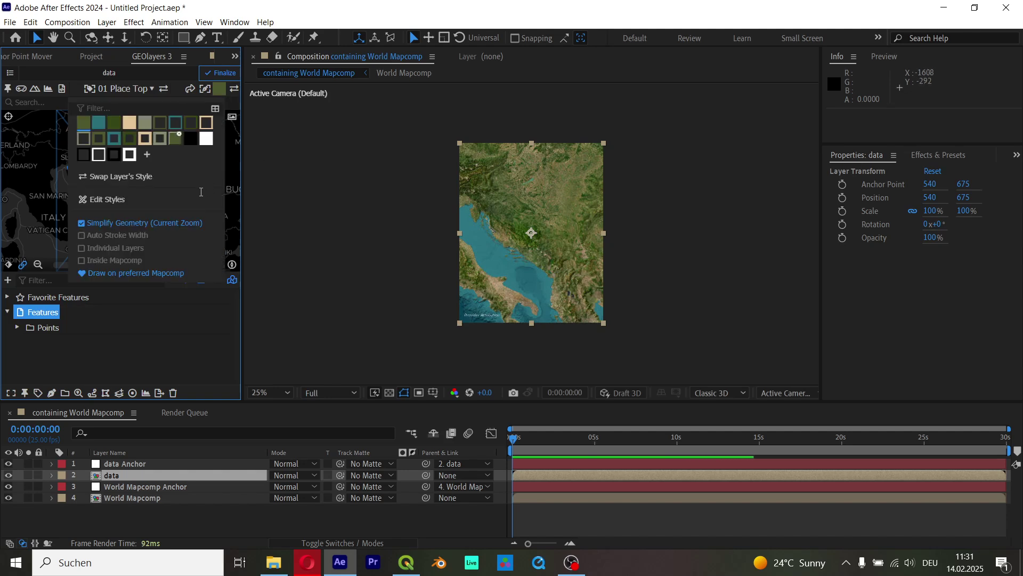
pyautogui.click(77, 351)
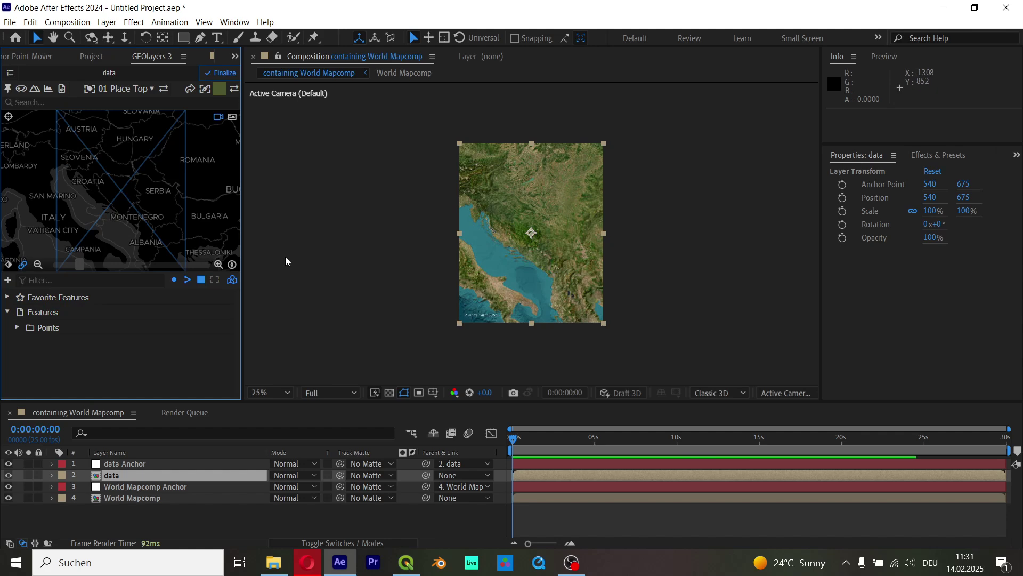
pyautogui.press('.')
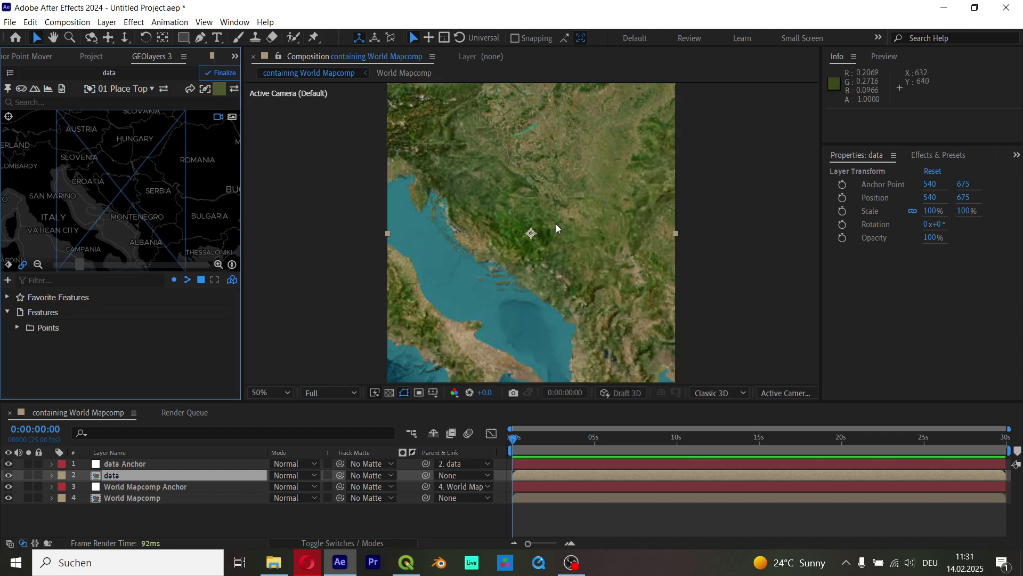
pyautogui.press(',')
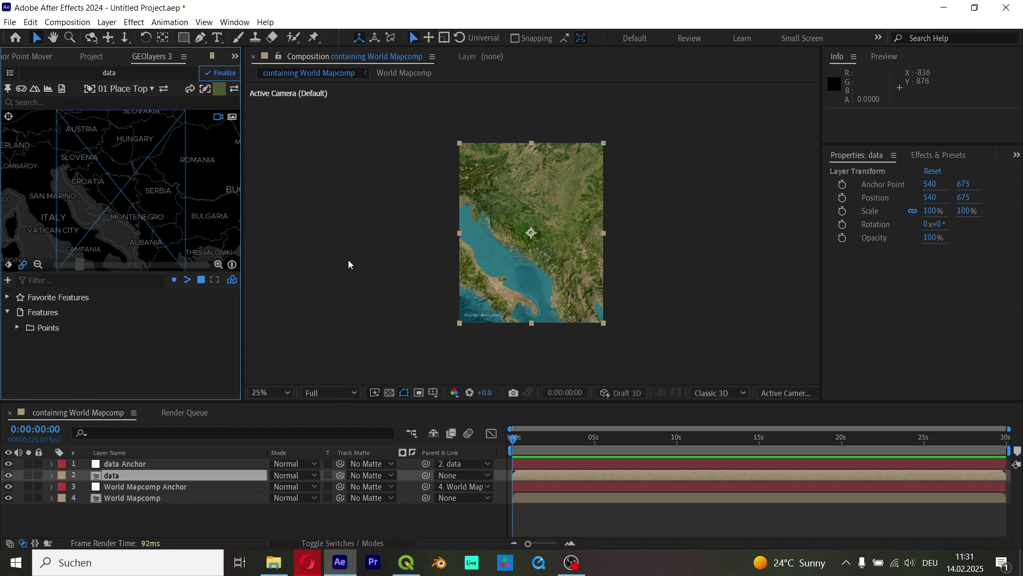
pyautogui.click(9, 72)
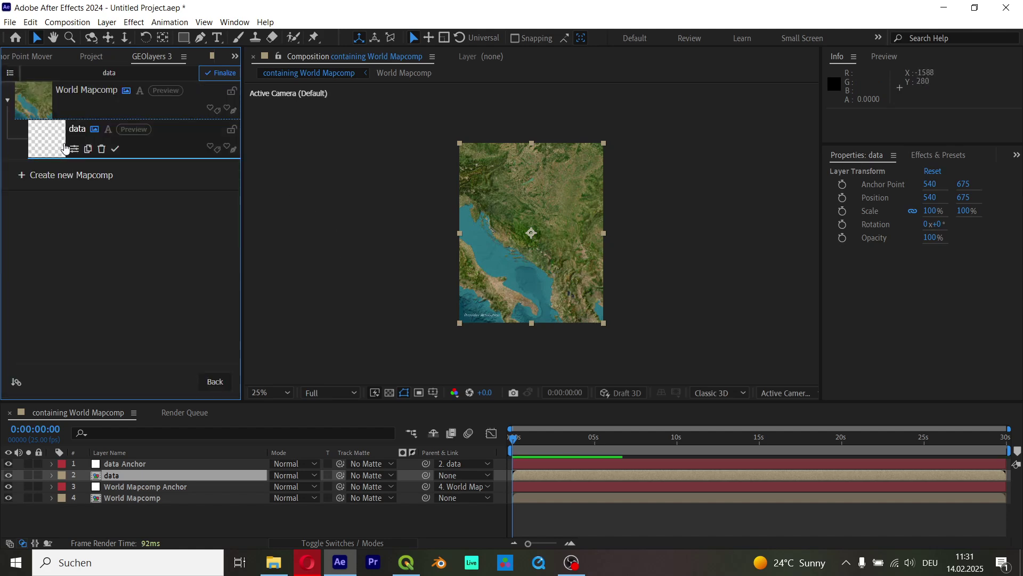
# Switch to QGIS and show the feature count for the gedevents-2025-02-14 (2) layer.
pyautogui.click(405, 562)
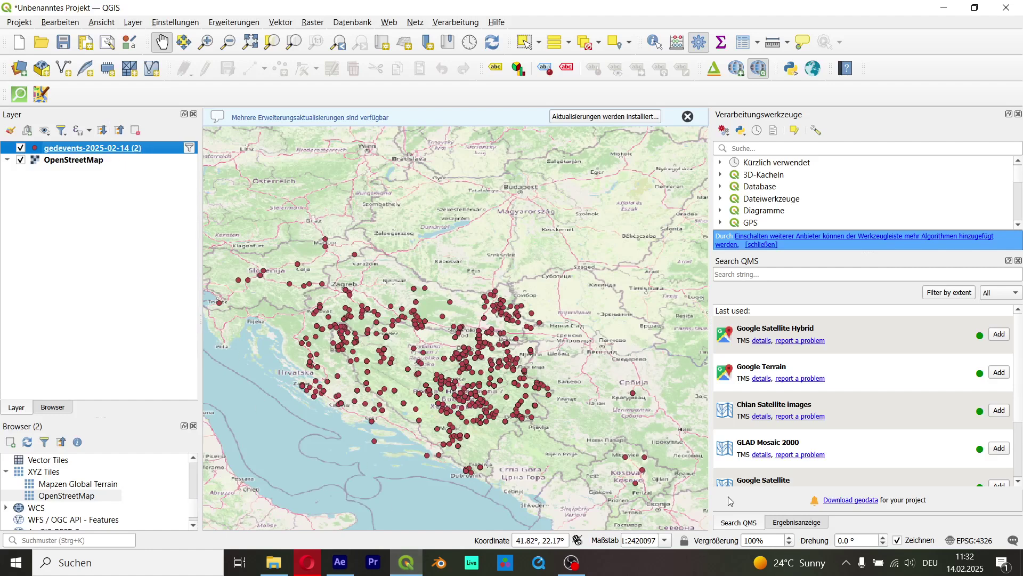
pyautogui.rightClick(130, 153)
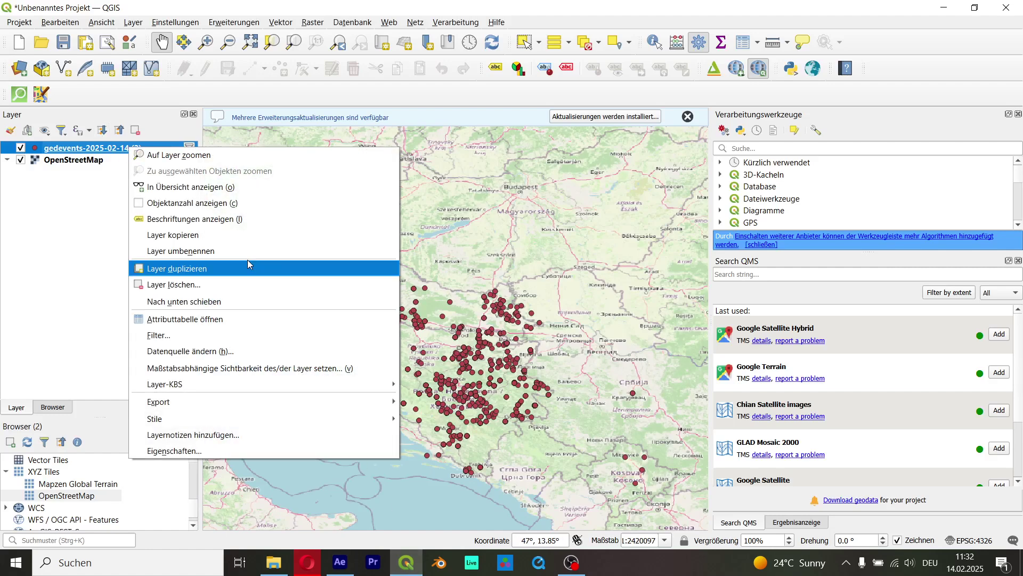
pyautogui.click(242, 207)
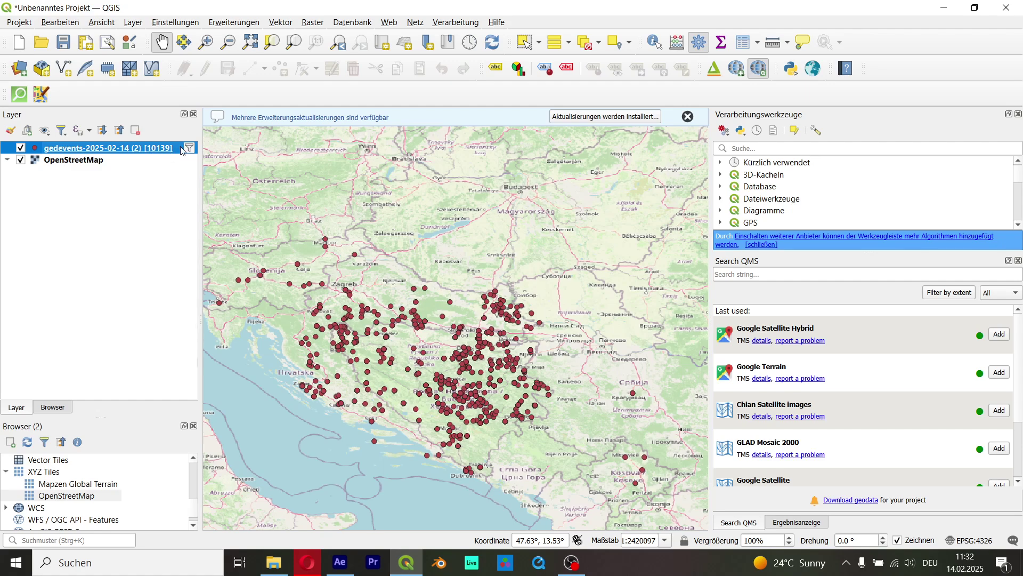
# Extend the gedevents layer's filter "year" <= '1996' with an AND condition setting a minimum (>=) for best_est, and apply it.
pyautogui.rightClick(149, 155)
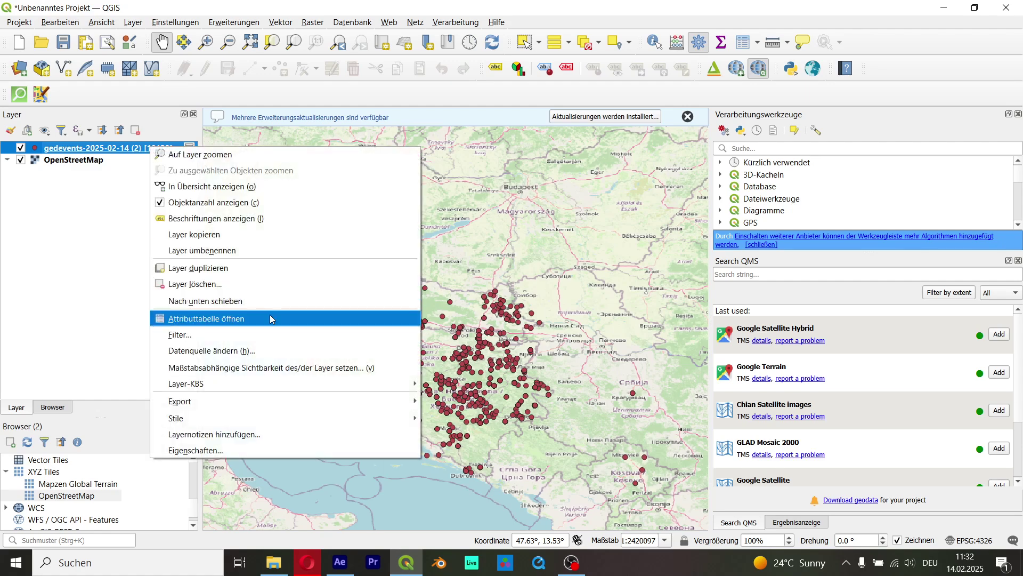
pyautogui.click(268, 334)
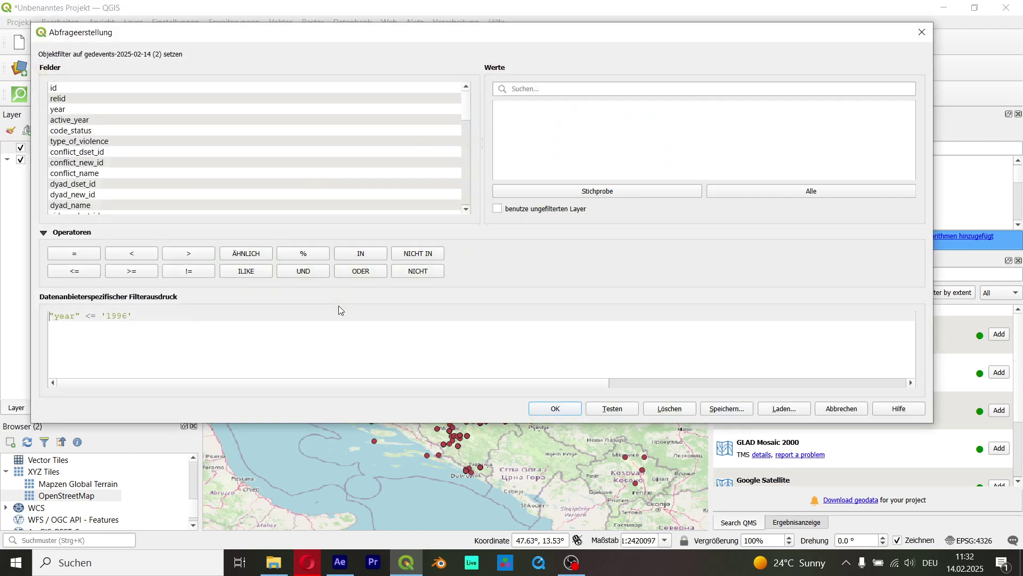
pyautogui.scroll(-12, 212, 167)
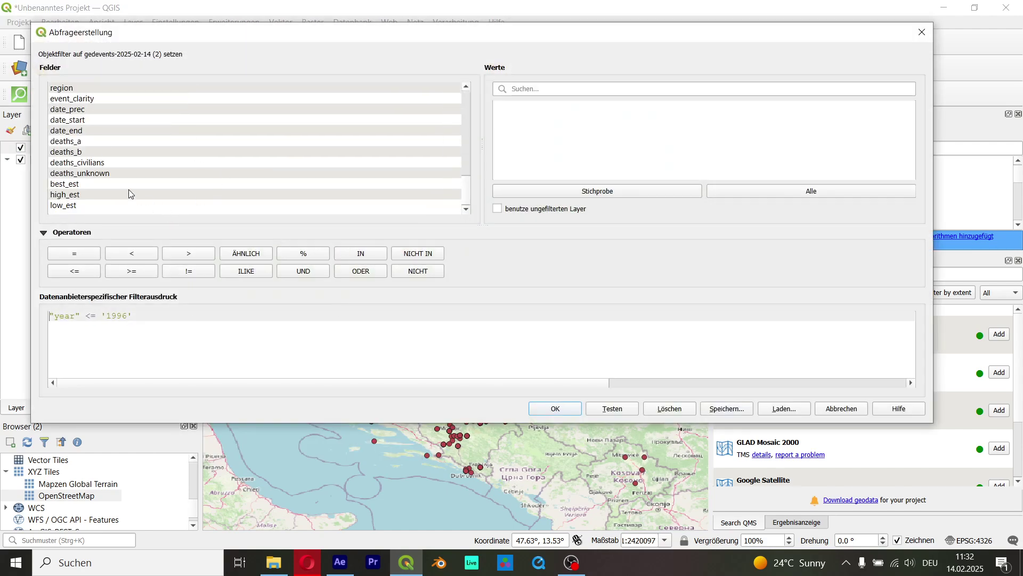
pyautogui.click(177, 316)
pyautogui.click(298, 273)
pyautogui.doubleClick(92, 186)
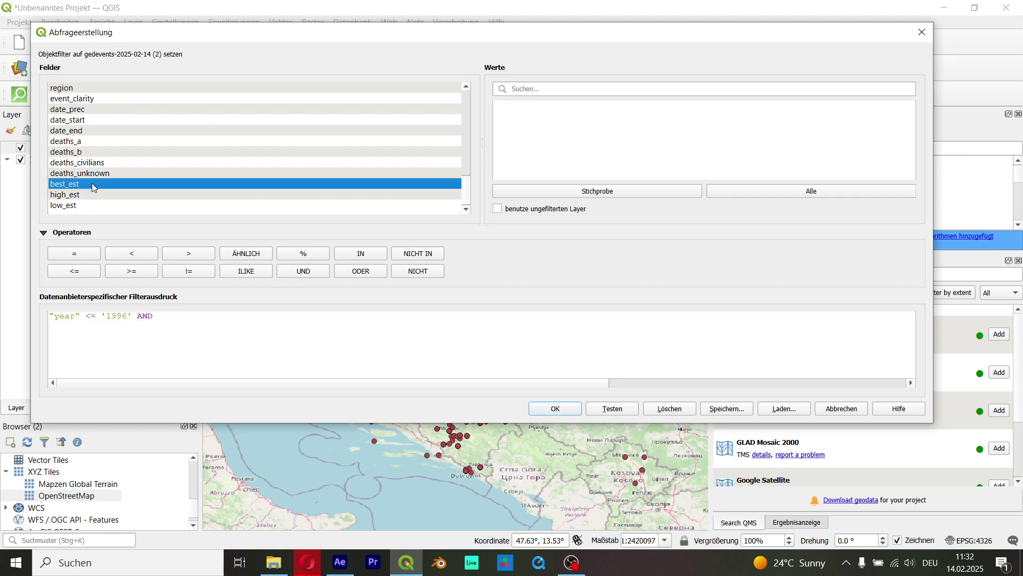
pyautogui.click(133, 271)
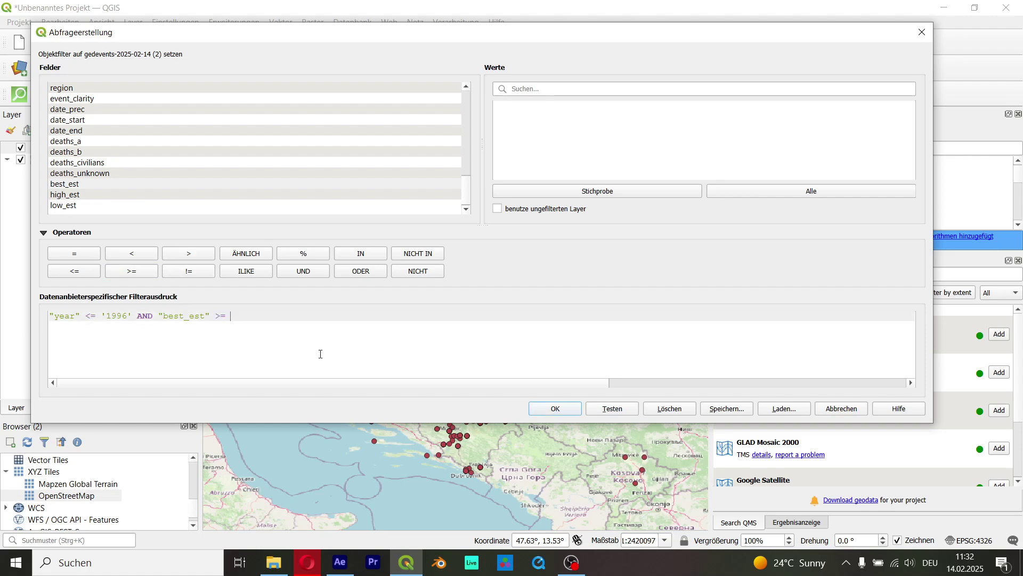
pyautogui.click(552, 409)
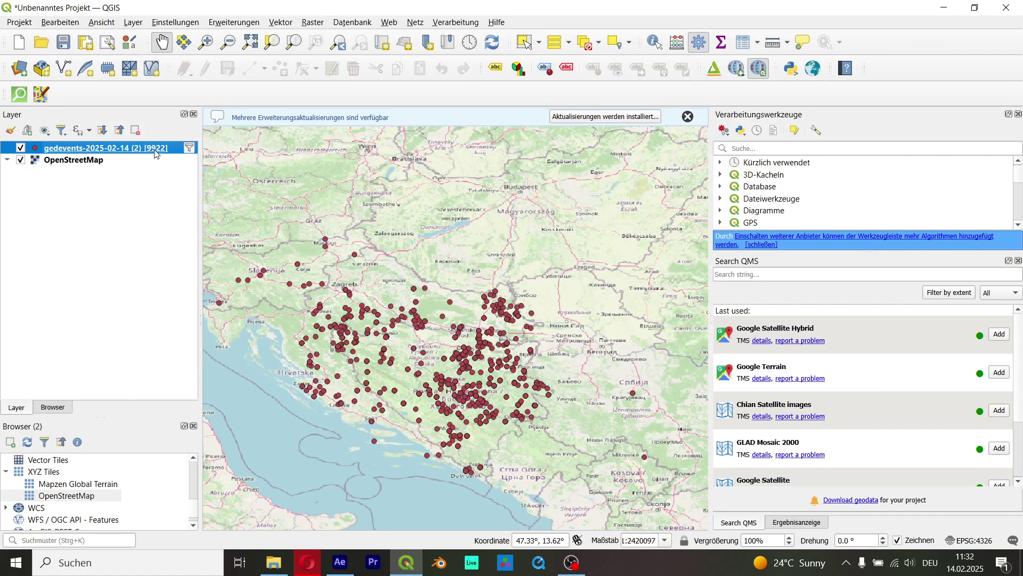
pyautogui.scroll(1, 501, 303)
pyautogui.scroll(-1, 501, 302)
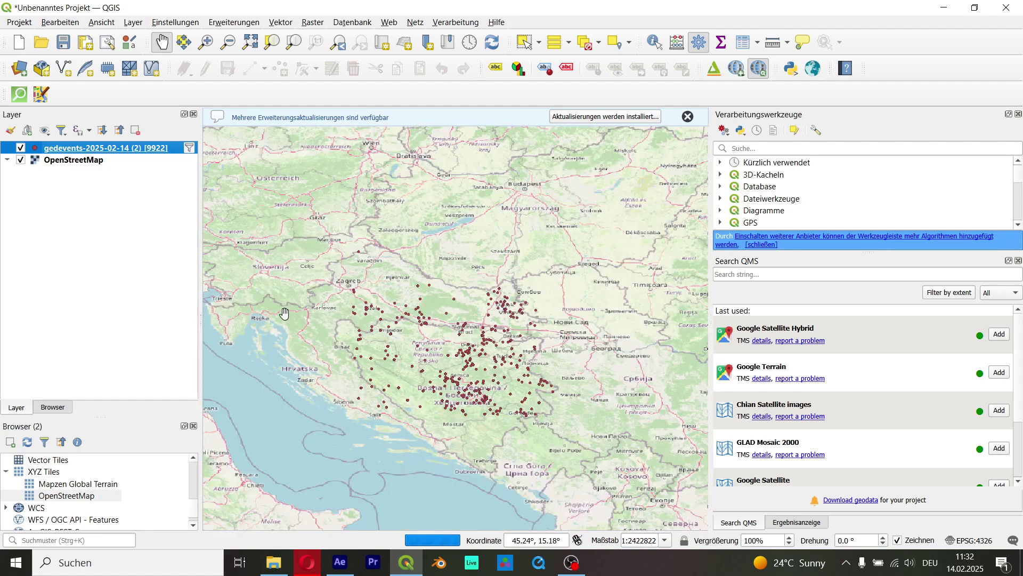
# Start exporting the filtered gedevents layer as GeoJSON to the Downloads folder with the file name "yugo 1".
pyautogui.rightClick(104, 148)
pyautogui.moveTo(236, 397)
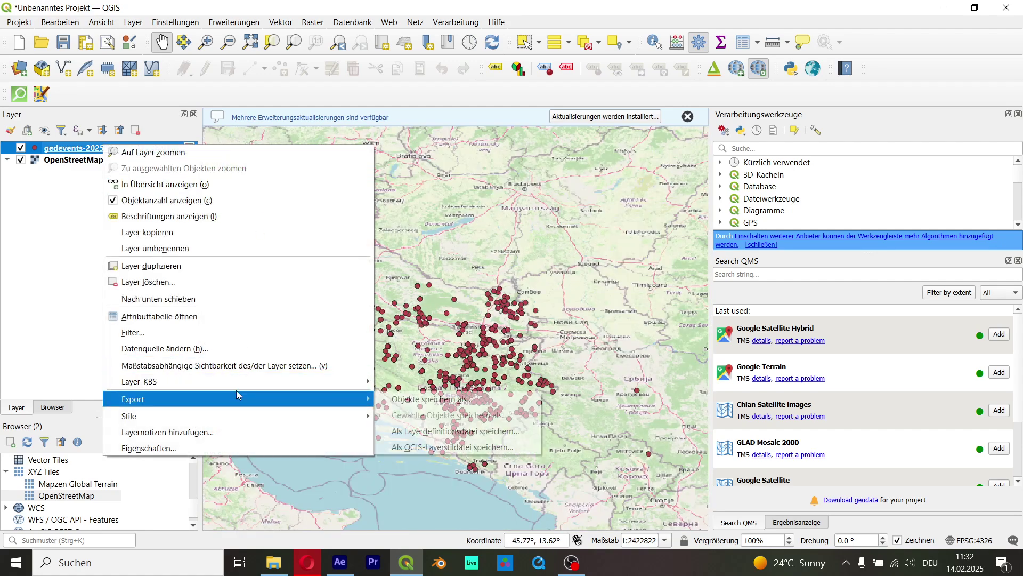
pyautogui.click(433, 400)
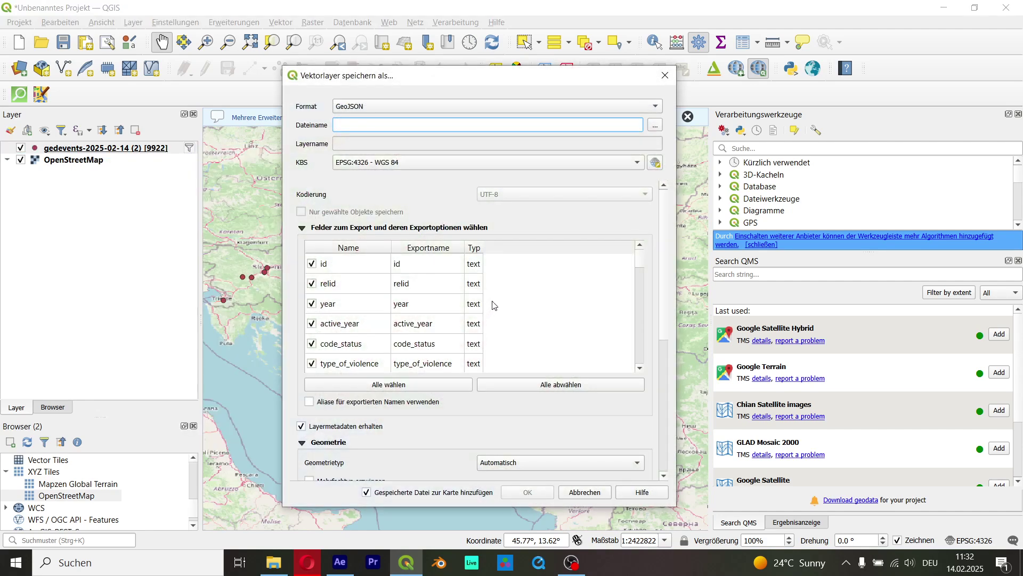
pyautogui.click(656, 125)
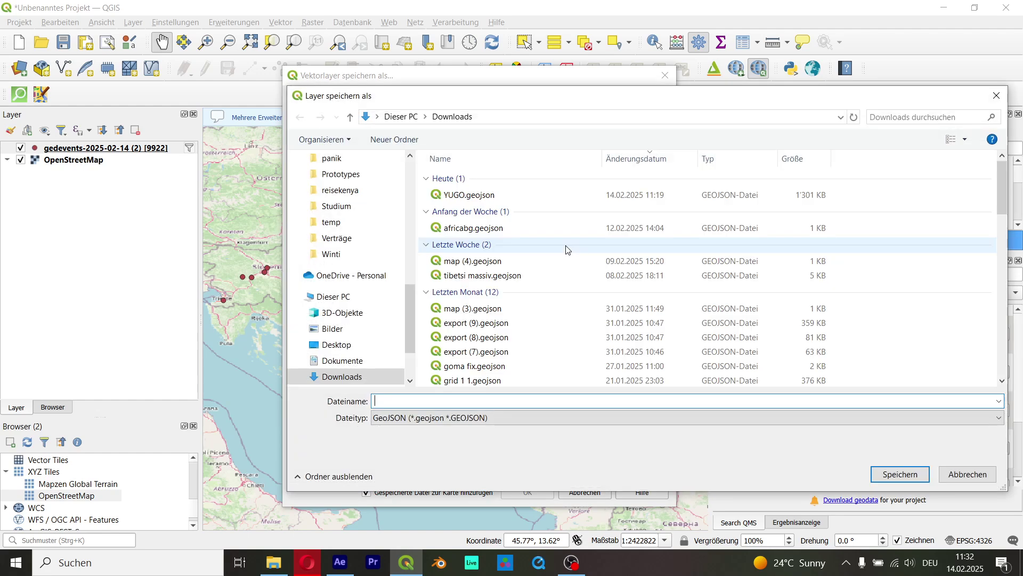
pyautogui.write('yugo 1')
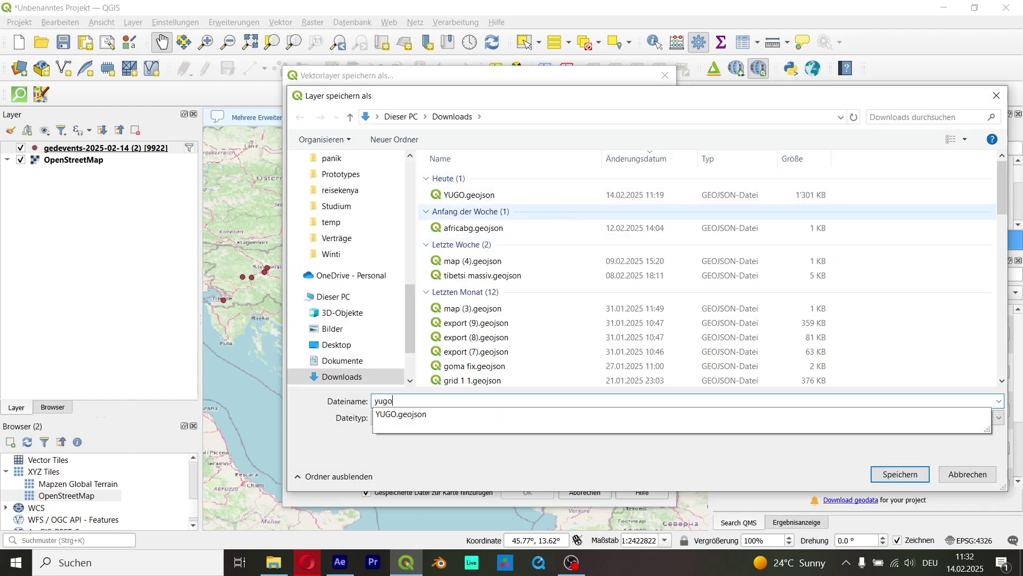
pyautogui.press('Return')
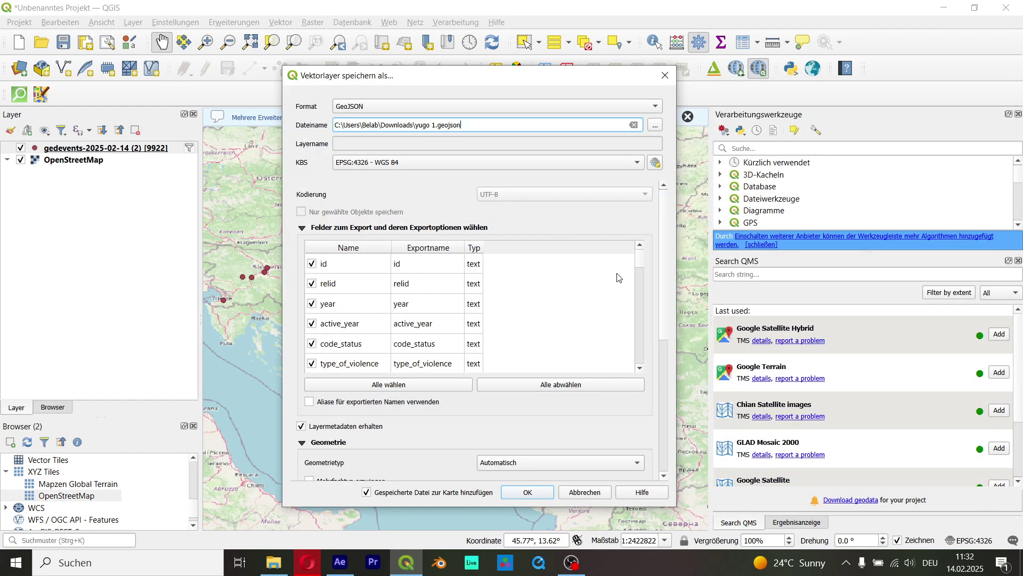
# Limit the exported fields to best_est only and set COORDINATE_PRECISION to 15.
pyautogui.click(557, 383)
pyautogui.scroll(-10, 490, 336)
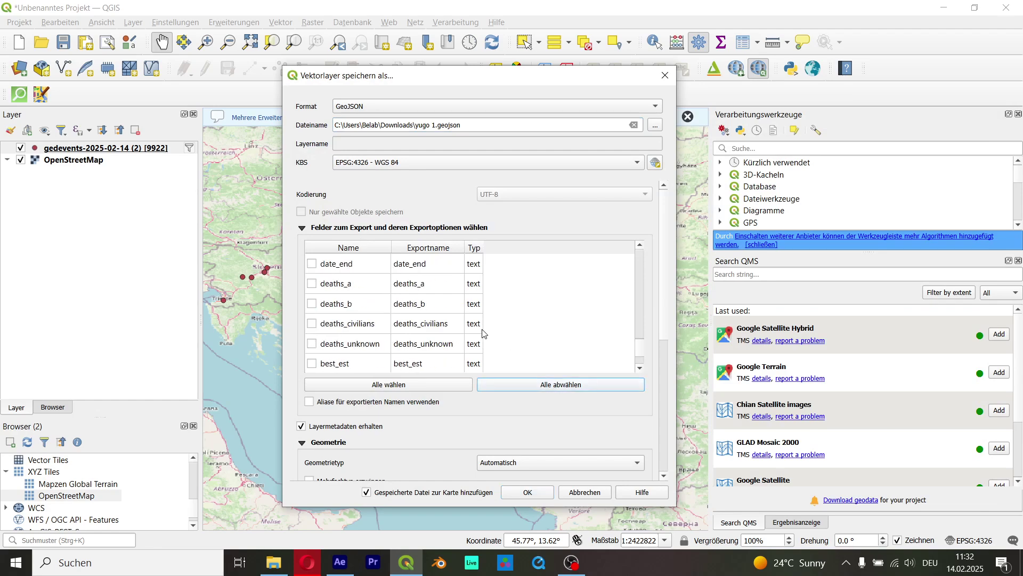
pyautogui.doubleClick(436, 361)
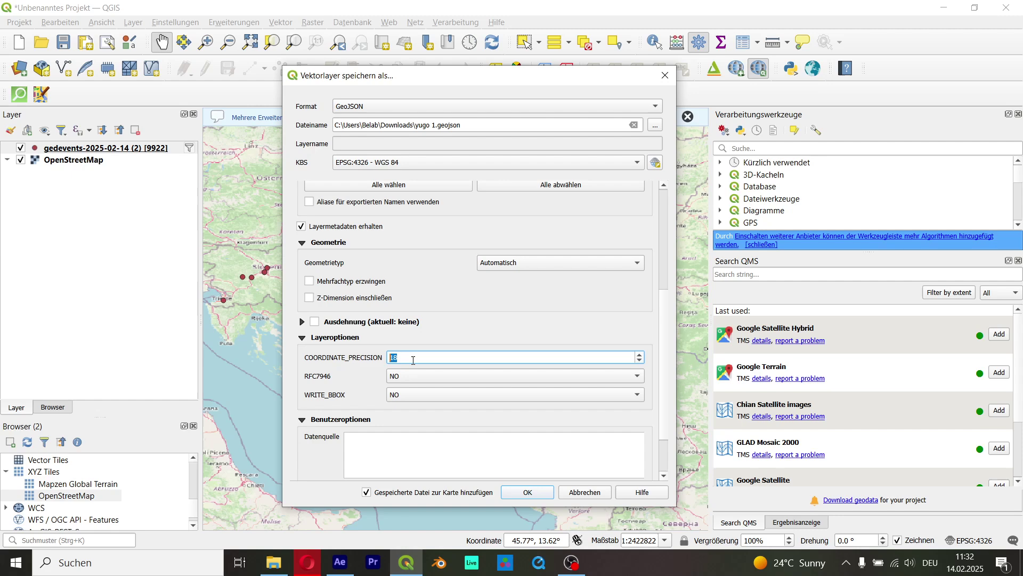
pyautogui.write('15')
# Review the export field selection, exclude the layer metadata and export the layer, adding the saved file to the map.
pyautogui.scroll(3, 476, 271)
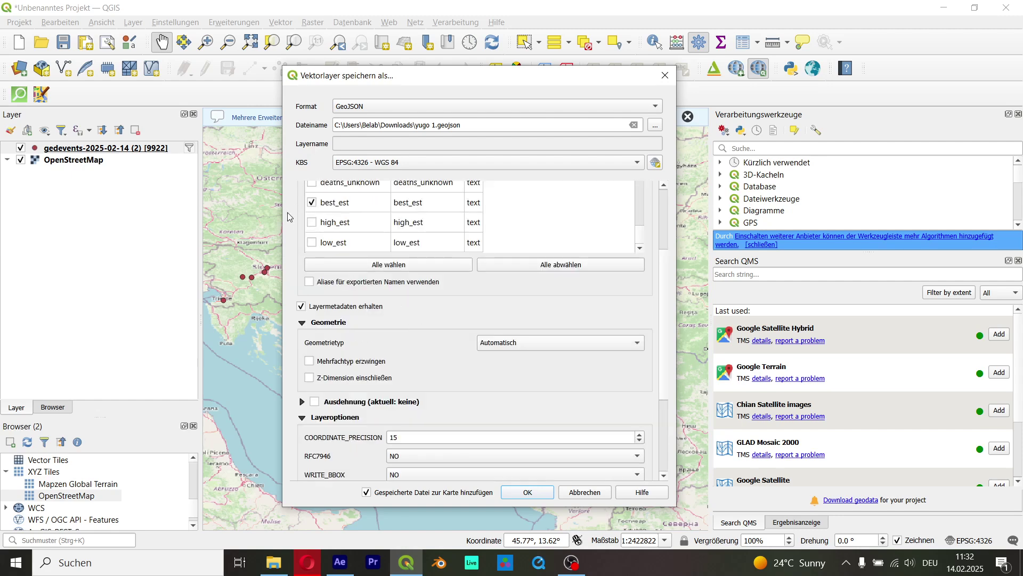
pyautogui.scroll(1, 395, 229)
pyautogui.scroll(1, 407, 233)
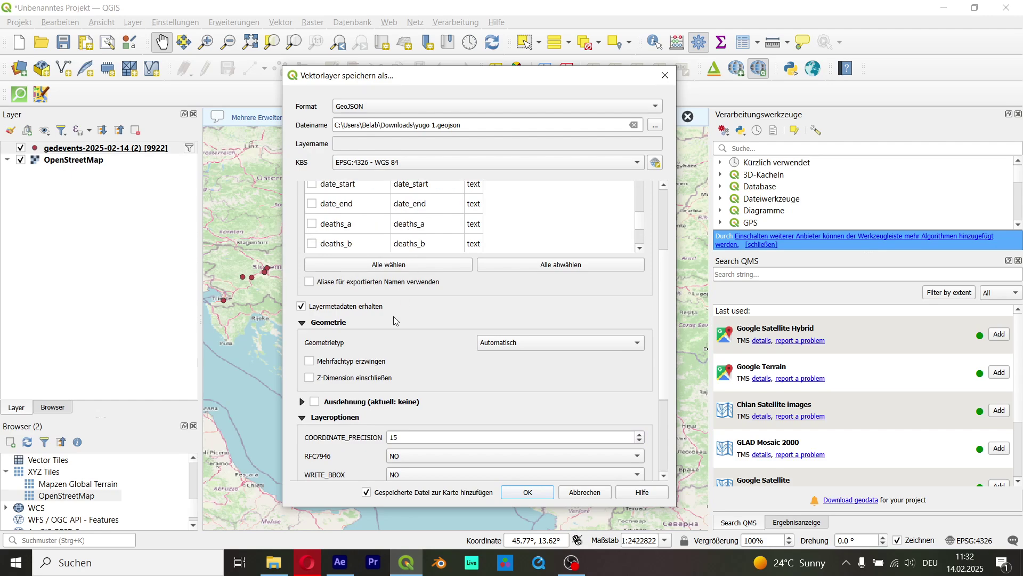
pyautogui.scroll(2, 395, 320)
pyautogui.scroll(2, 388, 265)
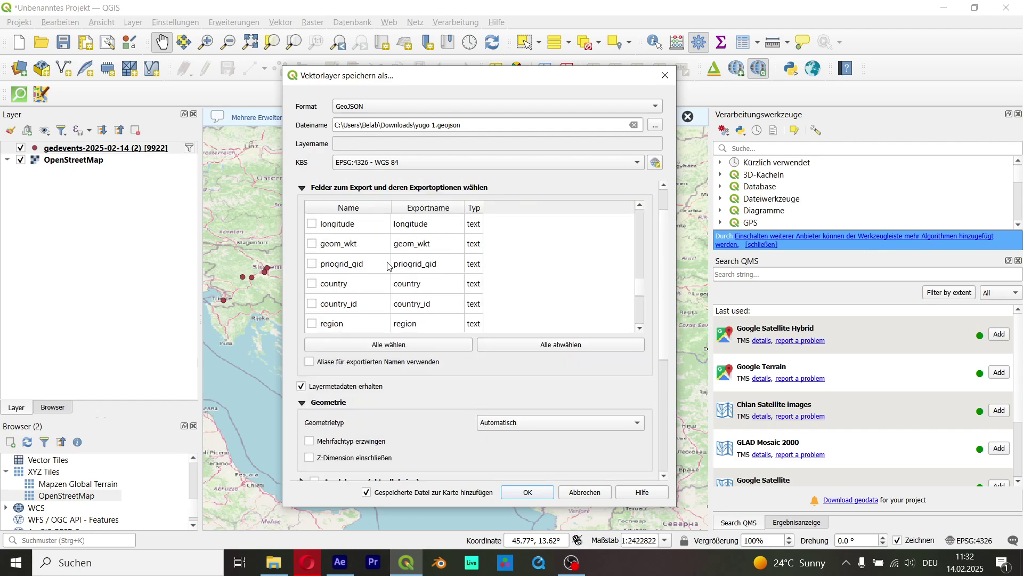
pyautogui.scroll(1, 389, 266)
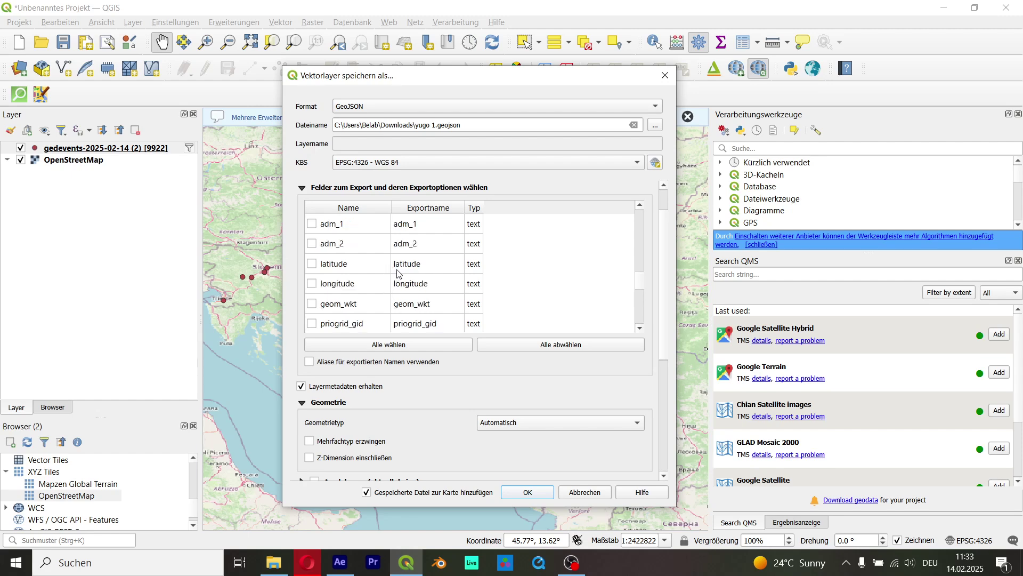
pyautogui.scroll(1, 397, 274)
pyautogui.scroll(2, 398, 272)
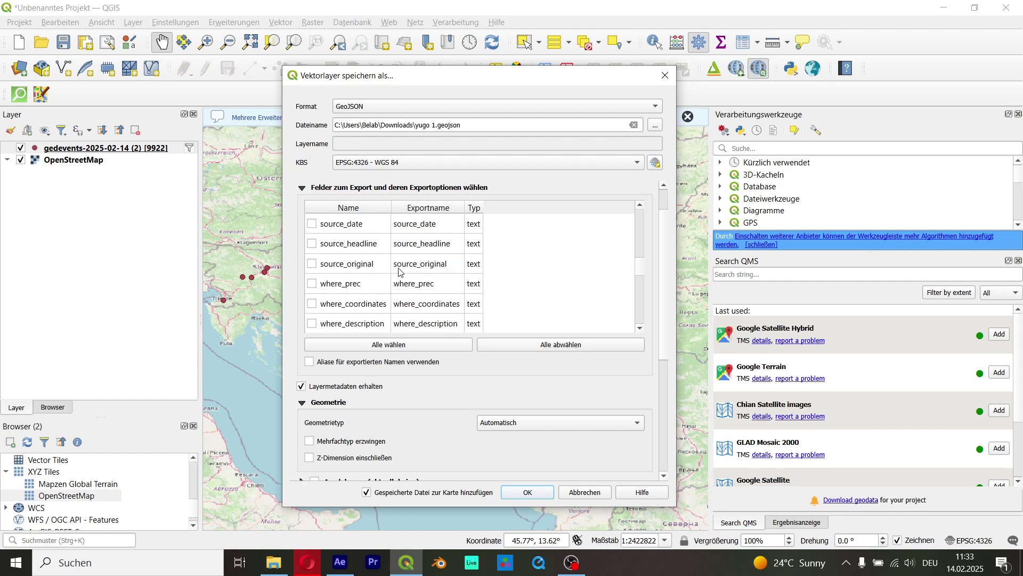
pyautogui.scroll(5, 401, 271)
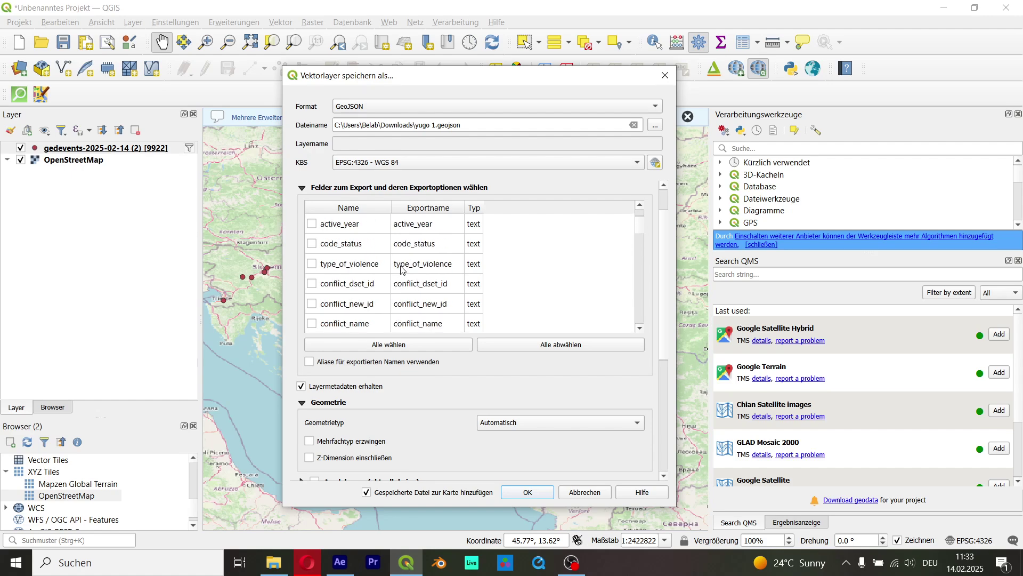
pyautogui.scroll(-8, 401, 269)
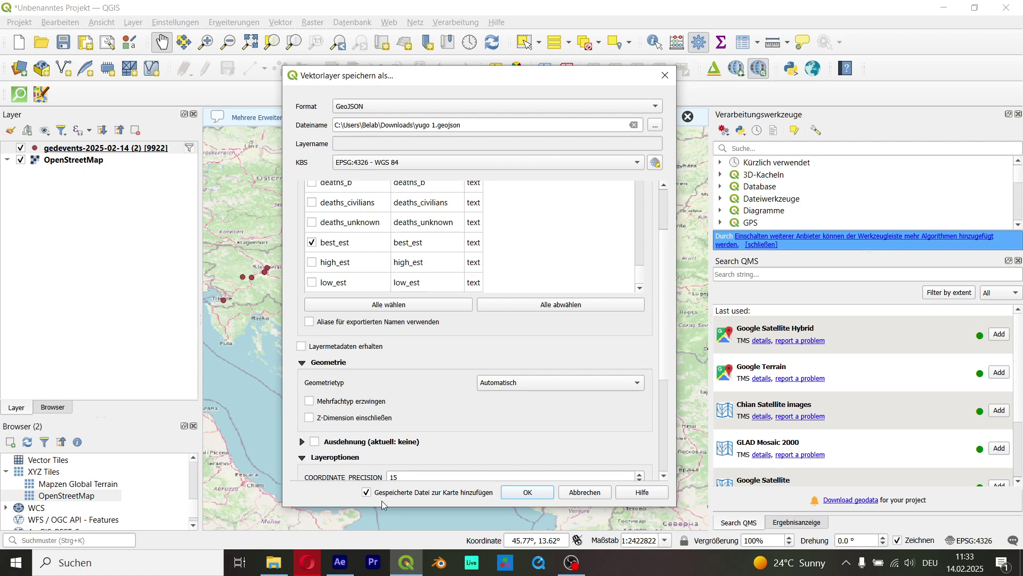
pyautogui.click(528, 492)
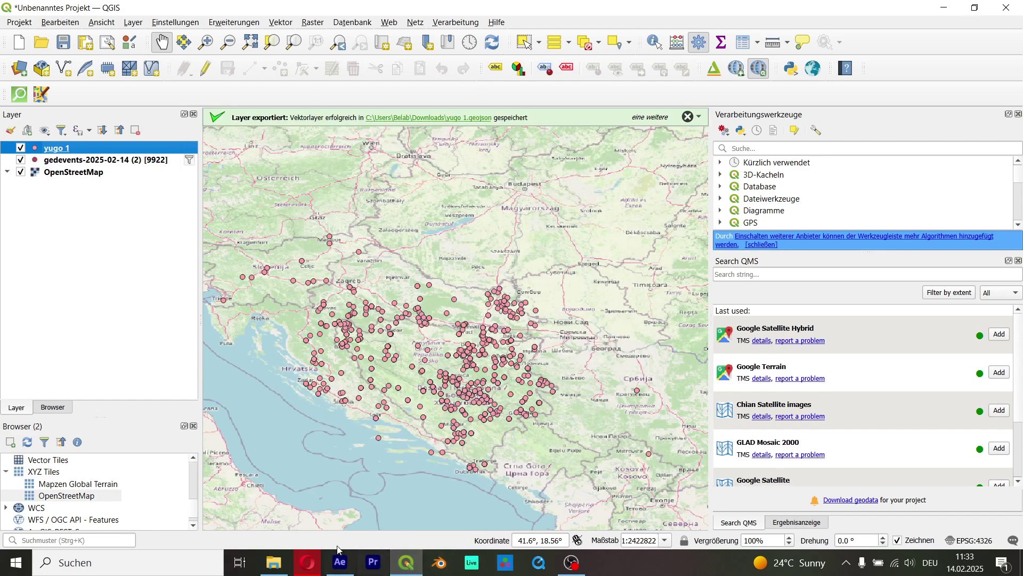
# Switch to After Effects and set the imagery of the "data" mapcomp to Dataviz - Circles.
pyautogui.click(340, 563)
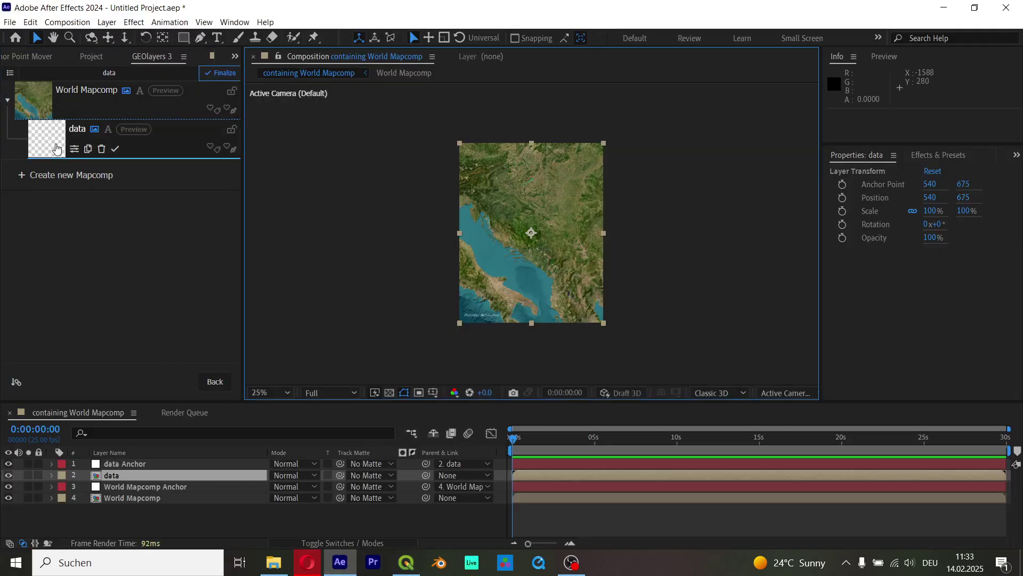
pyautogui.click(74, 152)
pyautogui.scroll(-5, 143, 264)
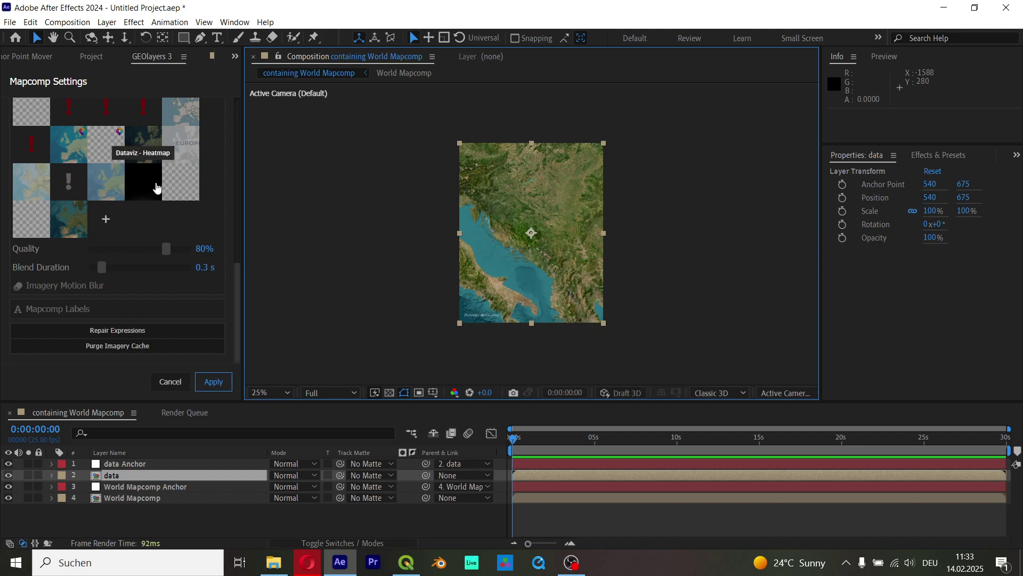
pyautogui.click(30, 220)
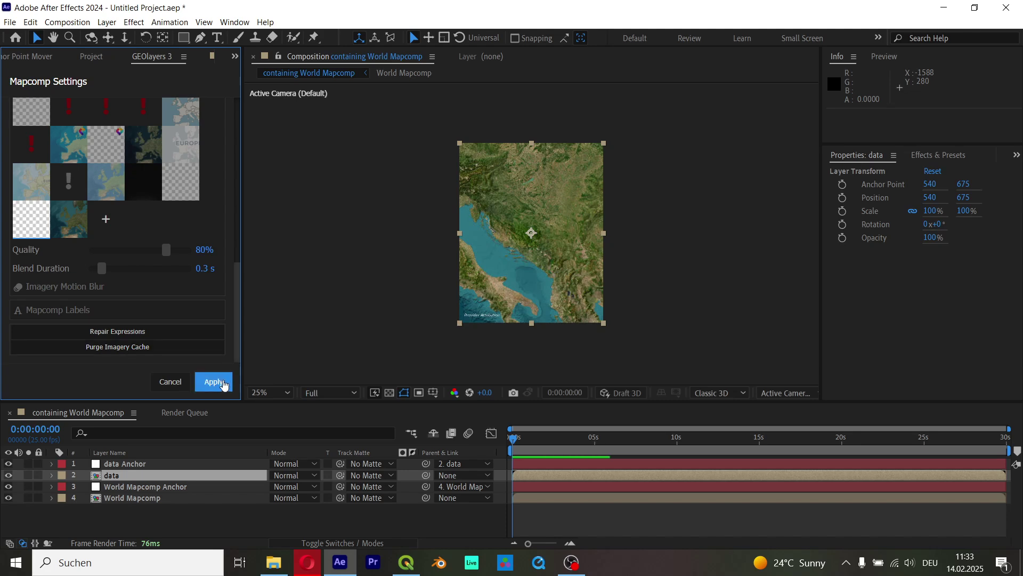
pyautogui.click(214, 381)
pyautogui.click(10, 73)
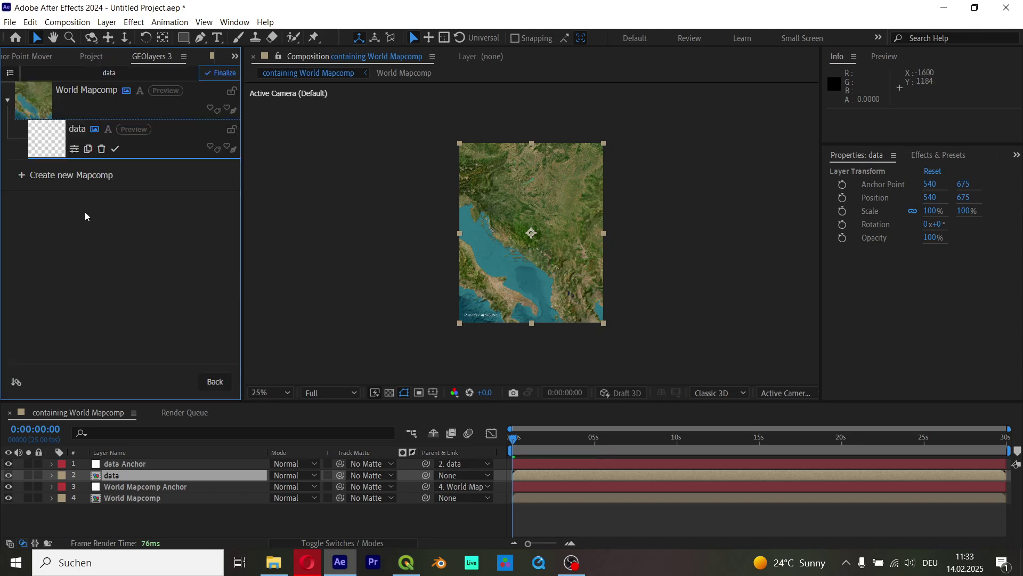
# Edit the Dataviz - Circles imagery of the "data" mapcomp and load the exported yugo 1 GeoJSON file from Downloads as its data.
pyautogui.click(73, 152)
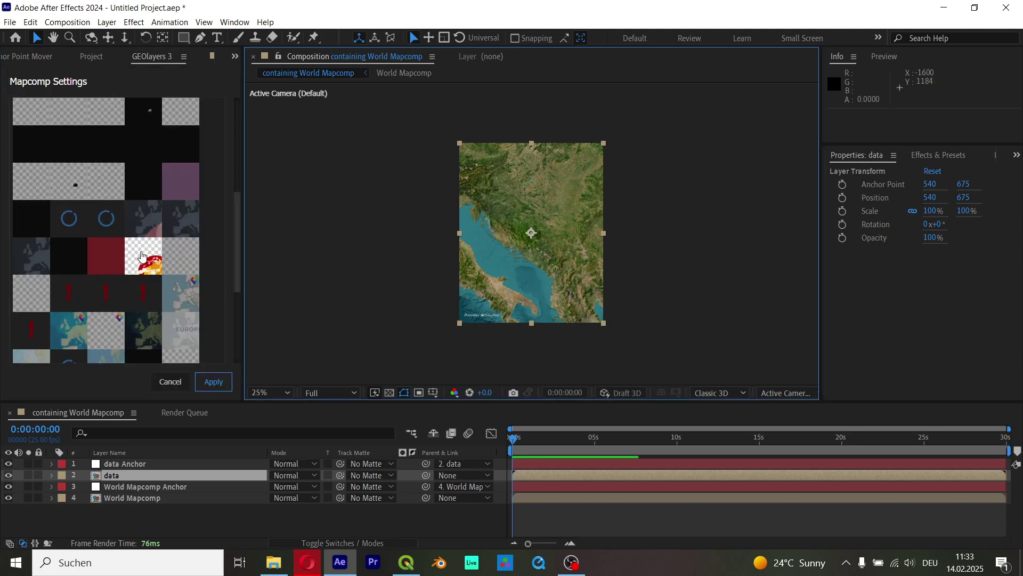
pyautogui.click(26, 233)
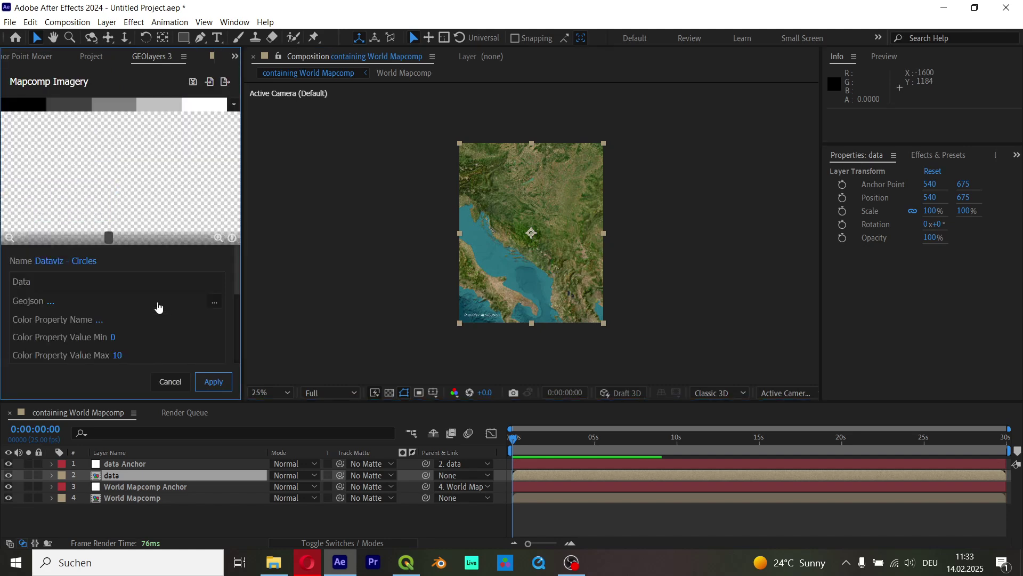
pyautogui.click(211, 307)
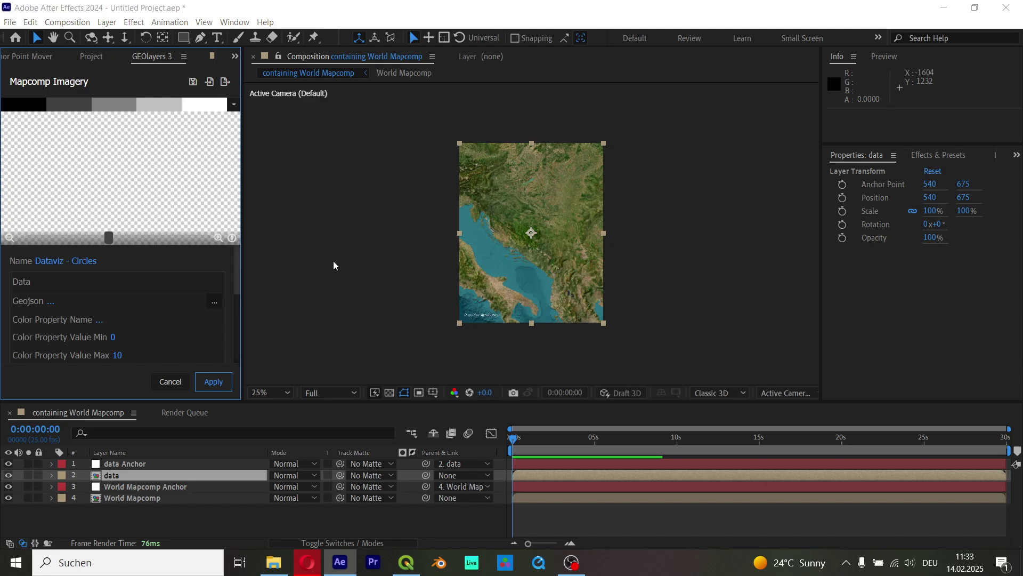
pyautogui.click(350, 170)
pyautogui.doubleClick(350, 170)
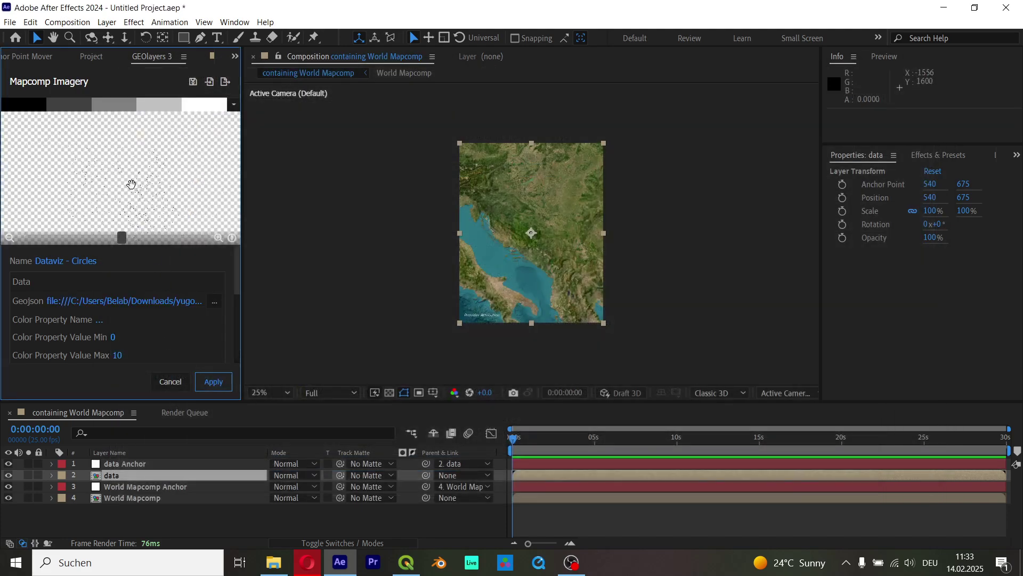
# Set the Color Property Name of the Dataviz - Circles imagery to best_est and check the circles in the preview.
pyautogui.click(114, 320)
pyautogui.write('best_est')
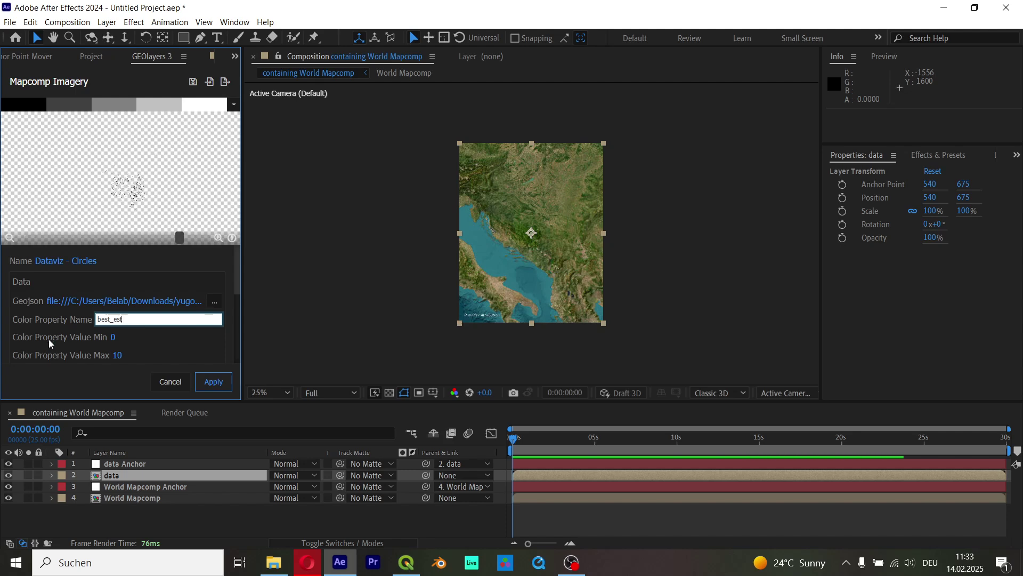
pyautogui.click(68, 319)
pyautogui.scroll(2, 128, 189)
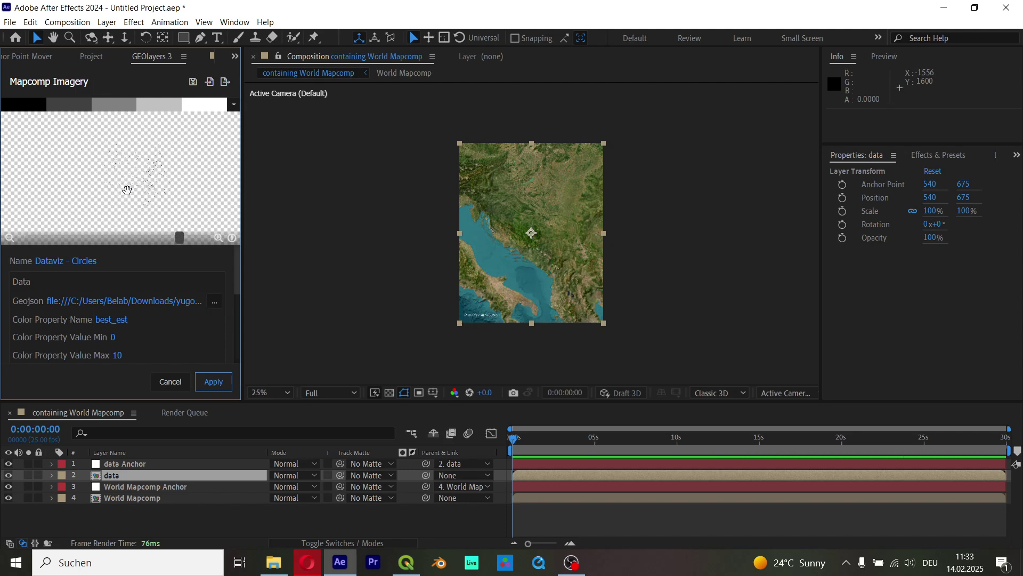
pyautogui.scroll(-5, 135, 186)
pyautogui.moveTo(185, 160); pyautogui.dragTo(163, 169)
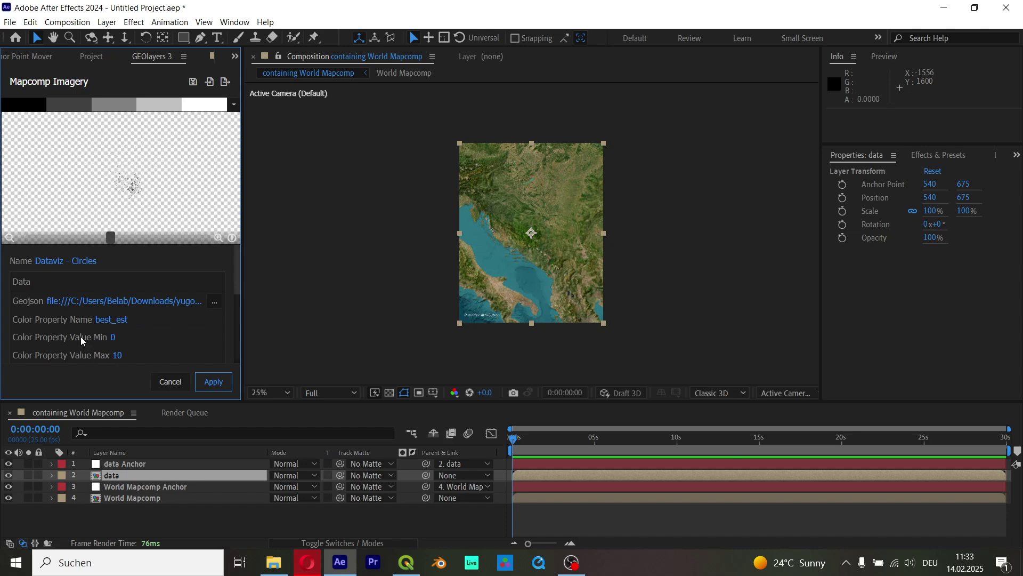
# Switch to QGIS and list all best_est values of the yugo 1 layer in its filter query builder to examine their range.
pyautogui.click(406, 562)
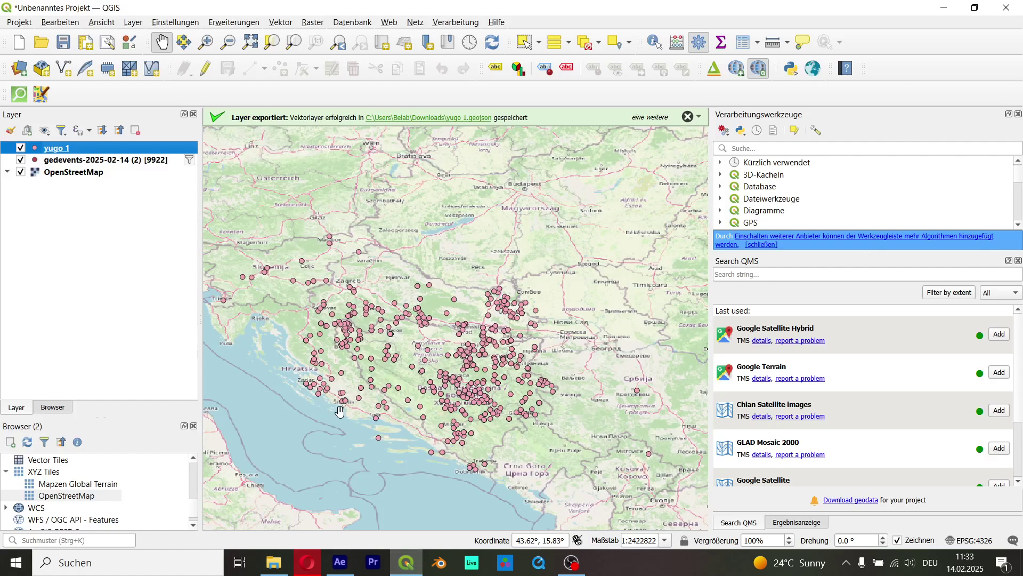
pyautogui.rightClick(103, 151)
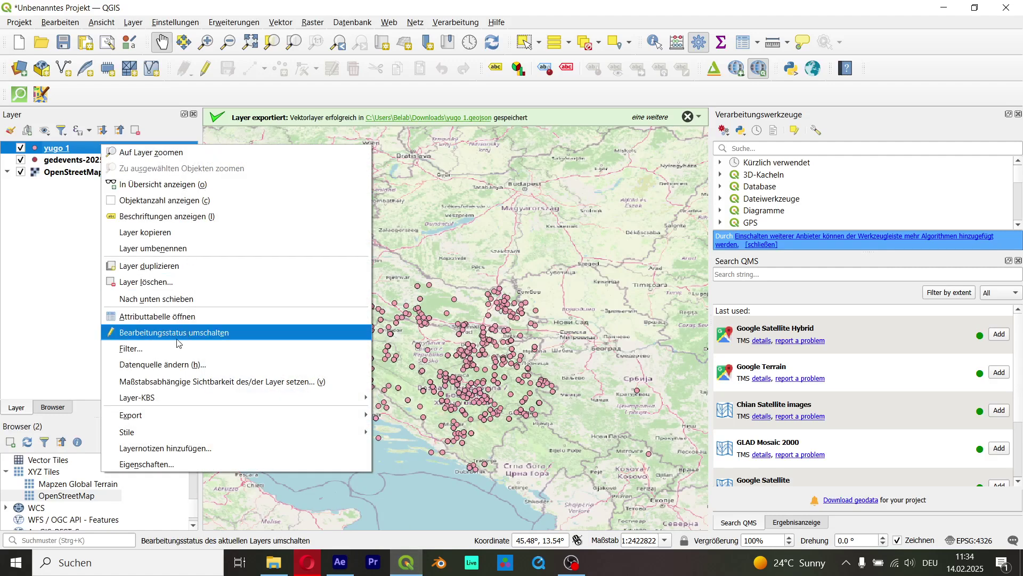
pyautogui.click(170, 352)
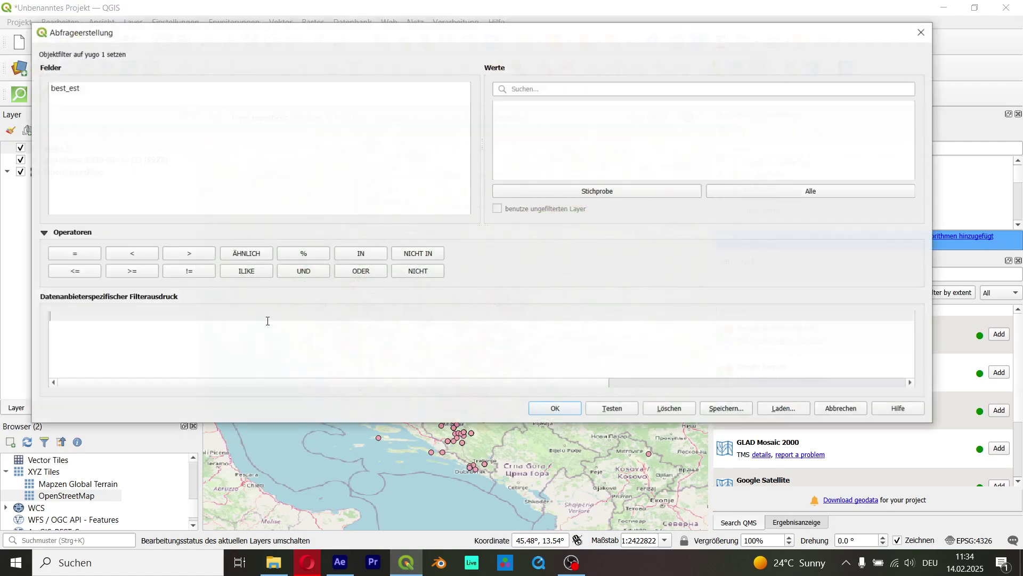
pyautogui.click(115, 88)
pyautogui.click(711, 192)
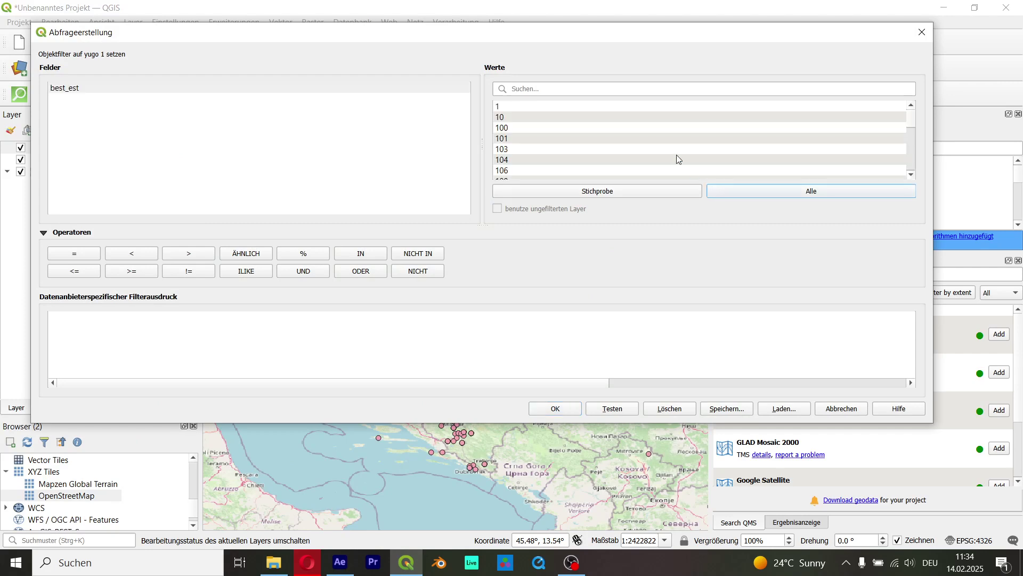
pyautogui.scroll(-5, 622, 121)
pyautogui.scroll(-5, 629, 153)
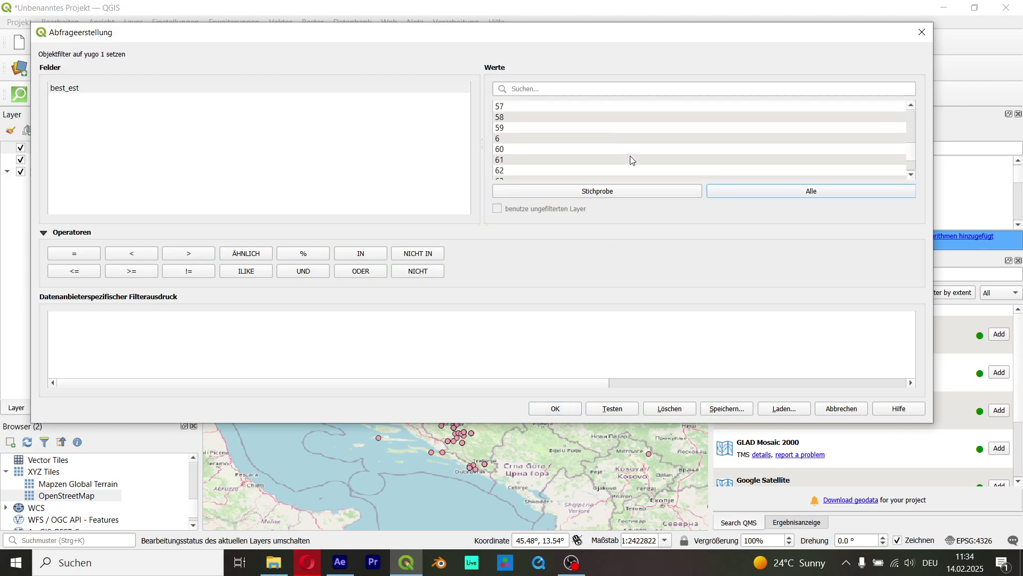
pyautogui.click(922, 32)
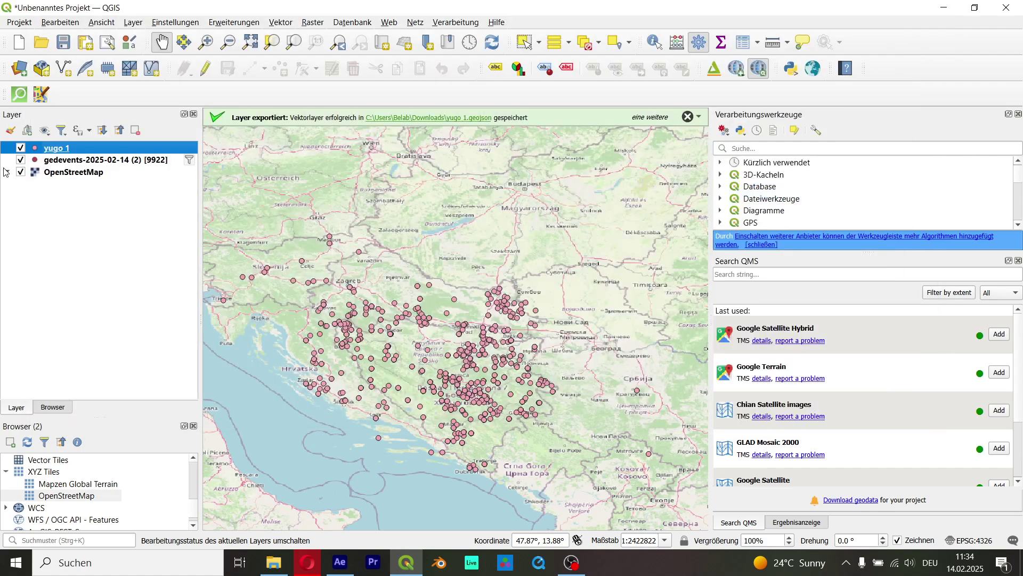
# Open the attribute table of the yugo 1 layer, preview its records by best_est and look through them for the highest values.
pyautogui.moveTo(73, 176); pyautogui.dragTo(67, 149)
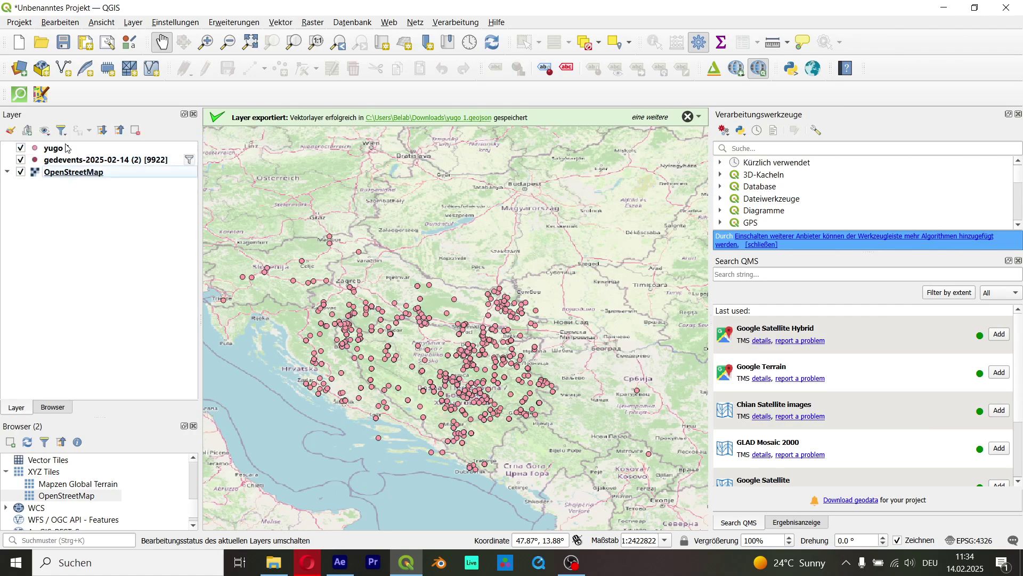
pyautogui.rightClick(67, 148)
pyautogui.click(189, 319)
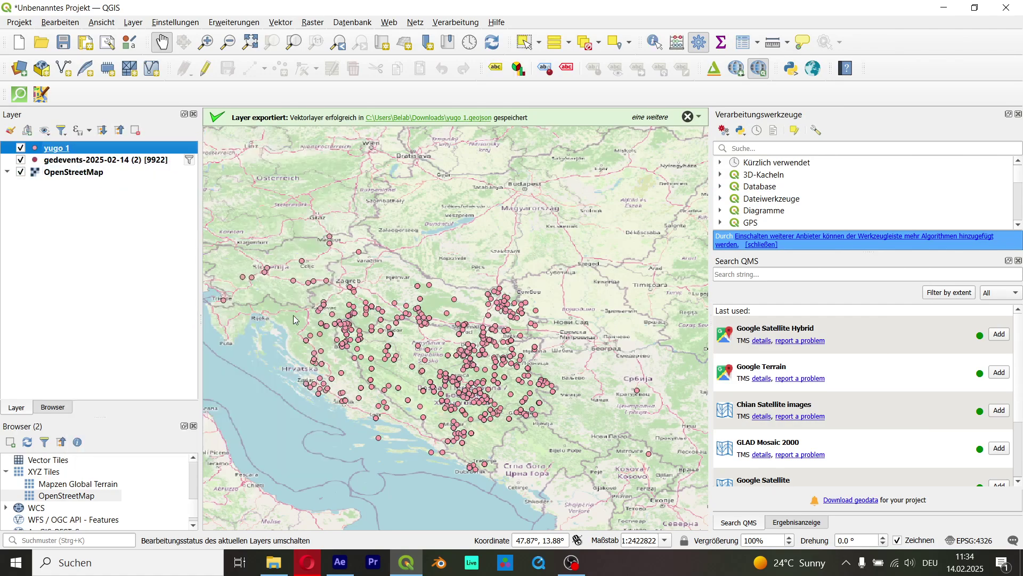
pyautogui.click(63, 42)
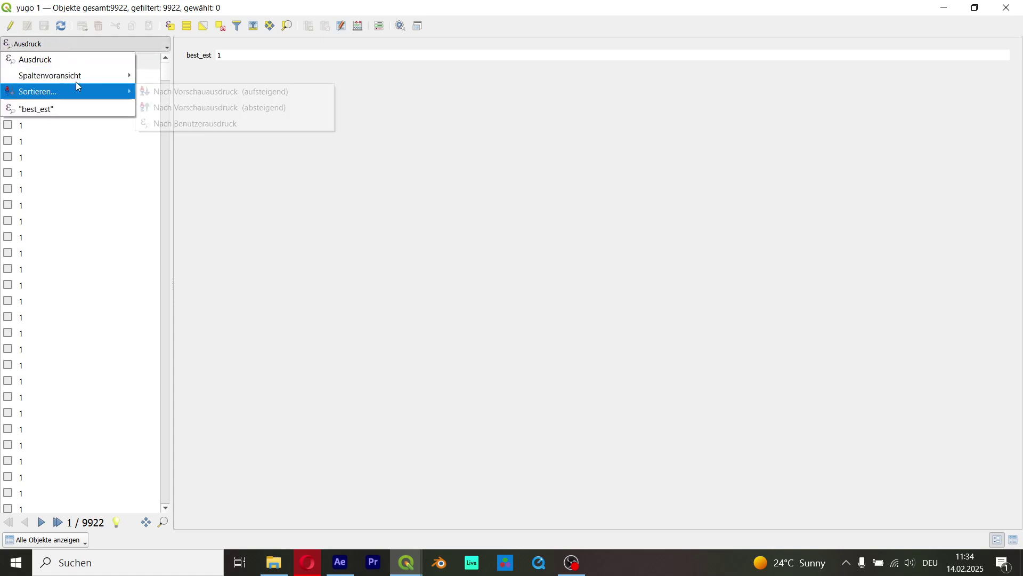
pyautogui.moveTo(80, 76)
pyautogui.click(171, 75)
pyautogui.moveTo(169, 74); pyautogui.dragTo(169, 520)
pyautogui.scroll(3, 80, 445)
pyautogui.moveTo(166, 499); pyautogui.dragTo(225, 431)
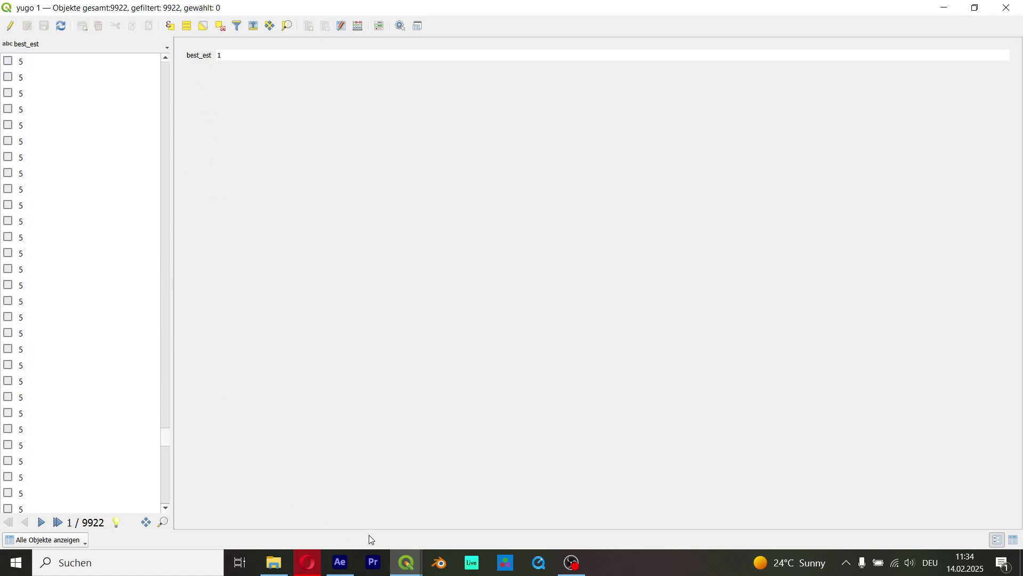
# Switch to After Effects and set the Color Property Value Max of the Dataviz - Circles imagery to 500.
pyautogui.click(341, 562)
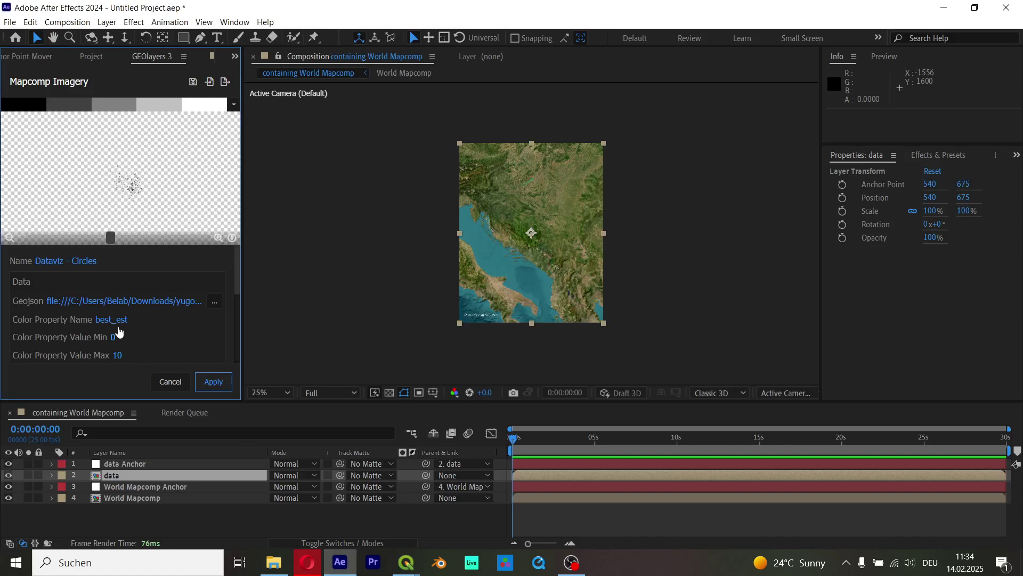
pyautogui.click(119, 356)
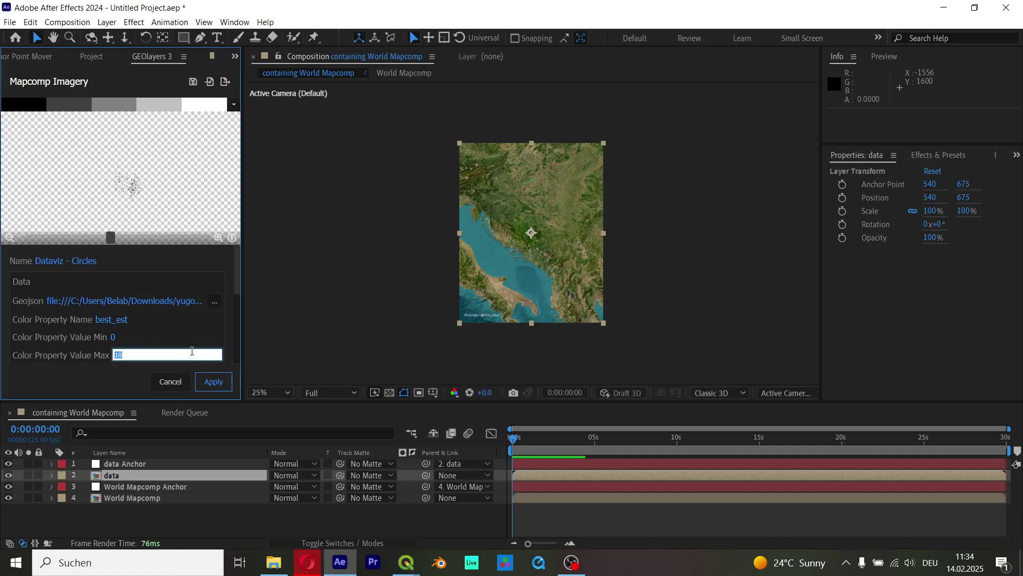
pyautogui.write('500')
pyautogui.press('Return')
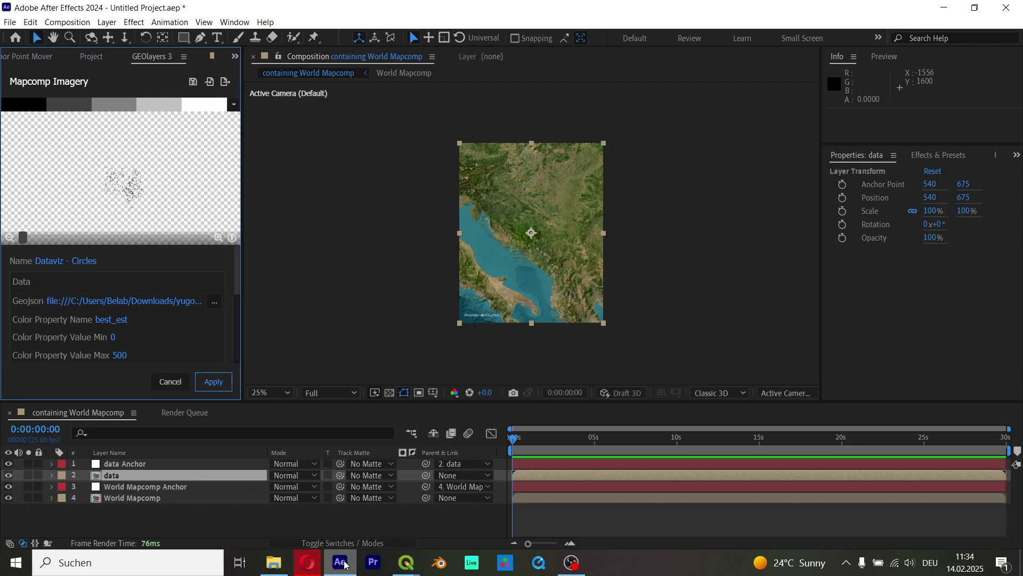
# Return to the QGIS project, reopen the yugo 1 layer's filter query builder and list every value of the best_est field.
pyautogui.moveTo(406, 562)
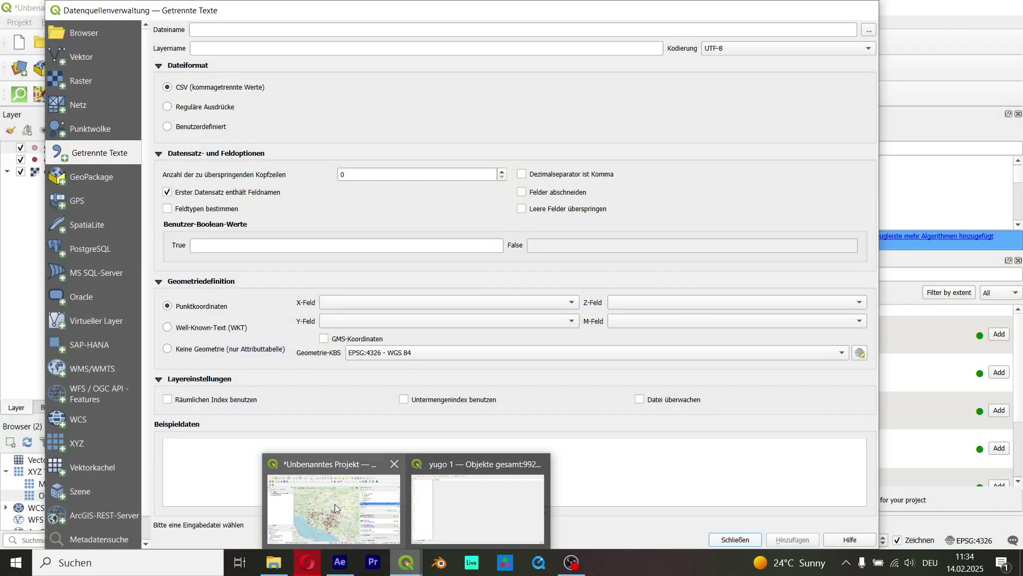
pyautogui.click(335, 505)
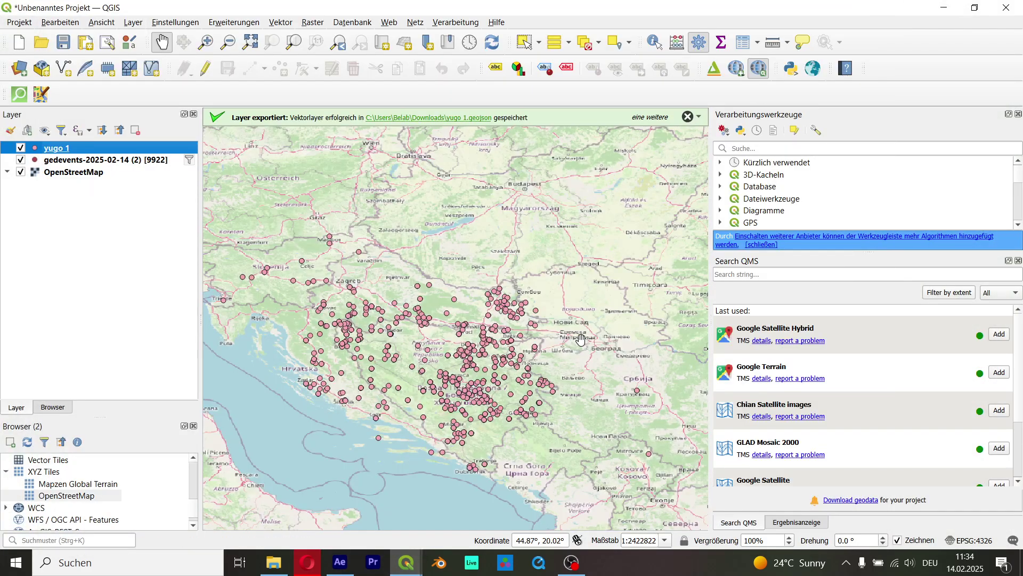
pyautogui.rightClick(89, 149)
pyautogui.click(200, 351)
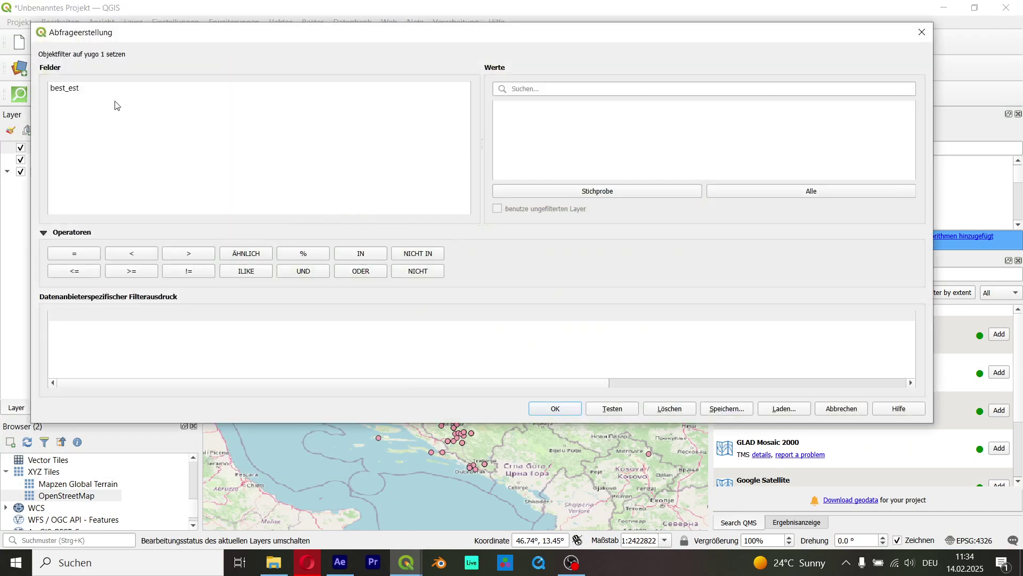
pyautogui.click(97, 88)
pyautogui.click(750, 190)
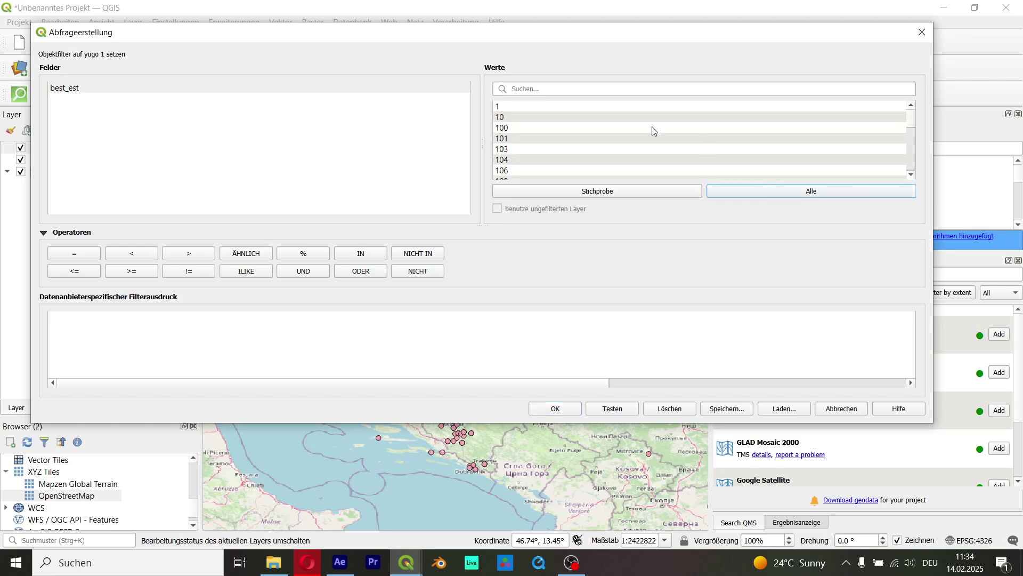
# Look through the listed best_est values to find the largest one in the layer.
pyautogui.scroll(-3, 655, 131)
pyautogui.scroll(-10, 656, 131)
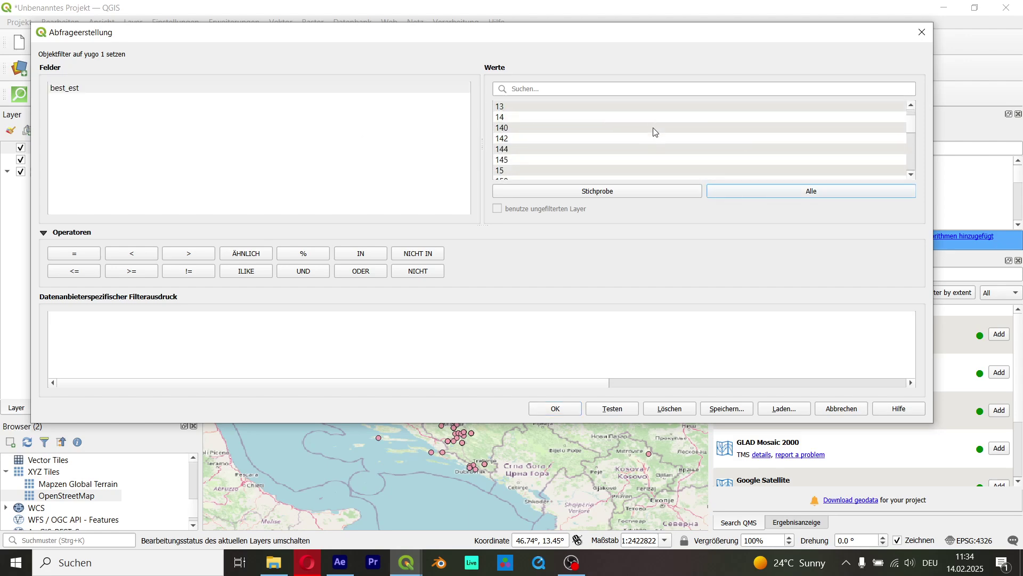
pyautogui.scroll(-12, 650, 134)
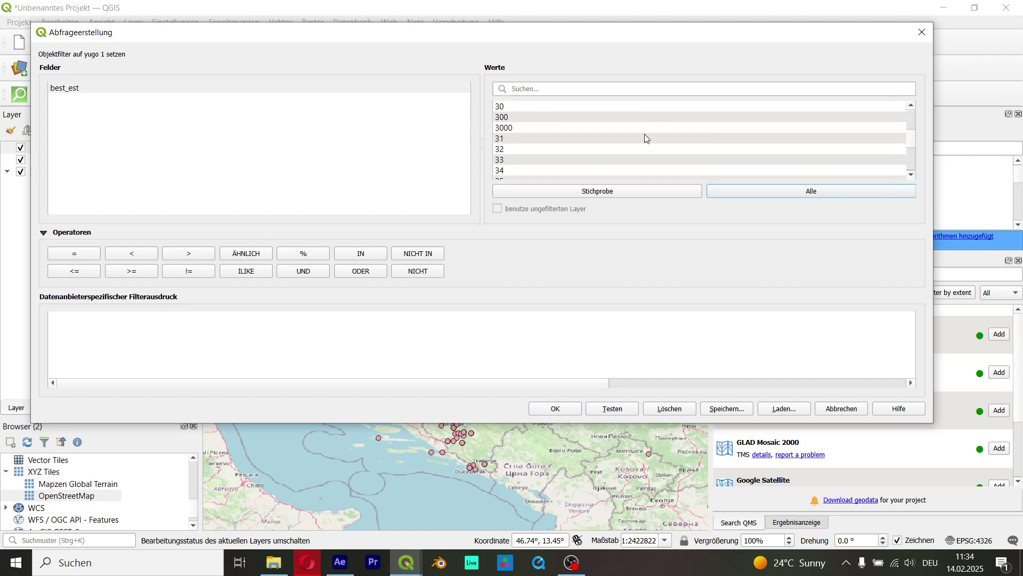
pyautogui.scroll(-1, 643, 138)
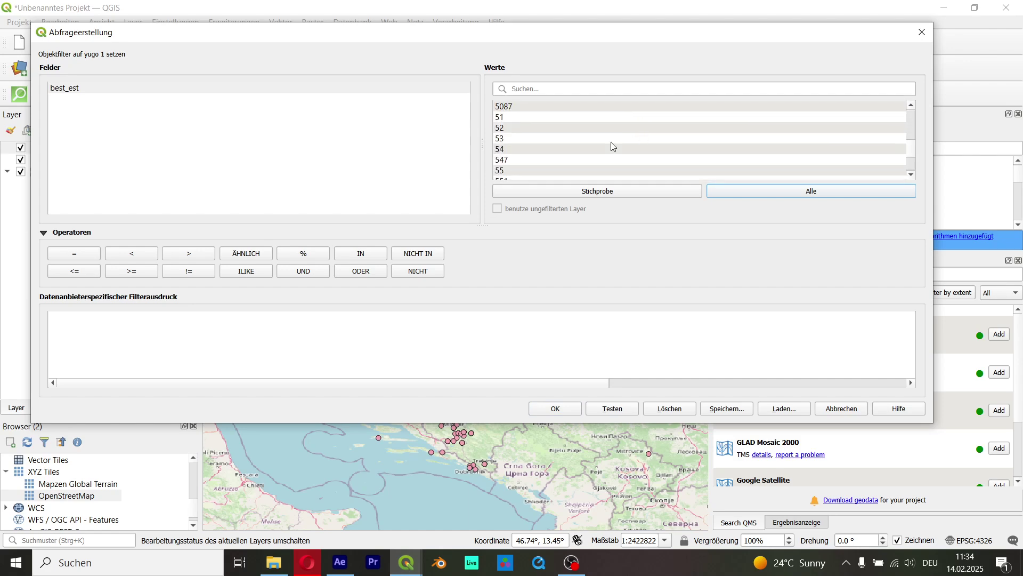
pyautogui.click(560, 109)
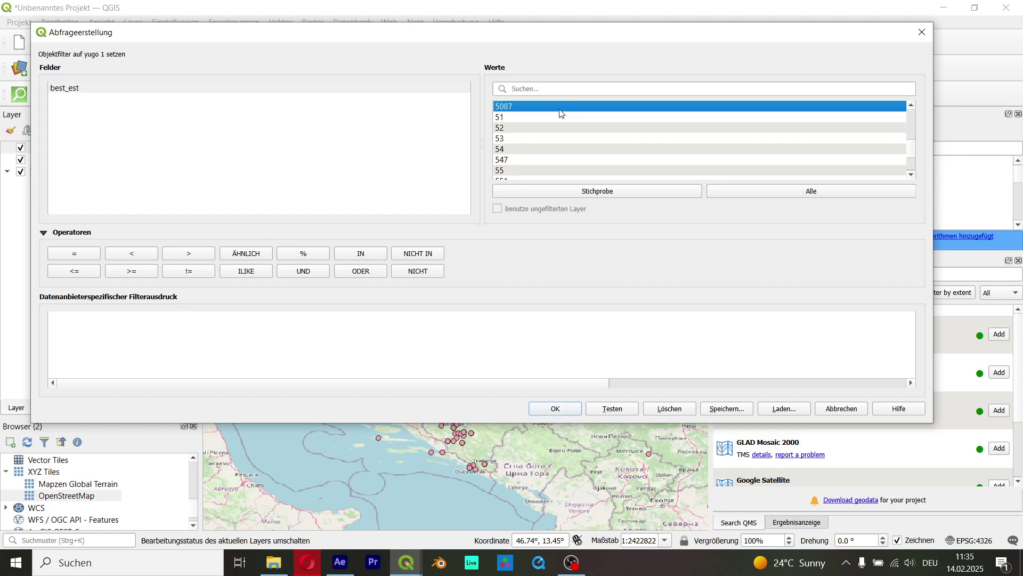
pyautogui.scroll(-10, 562, 113)
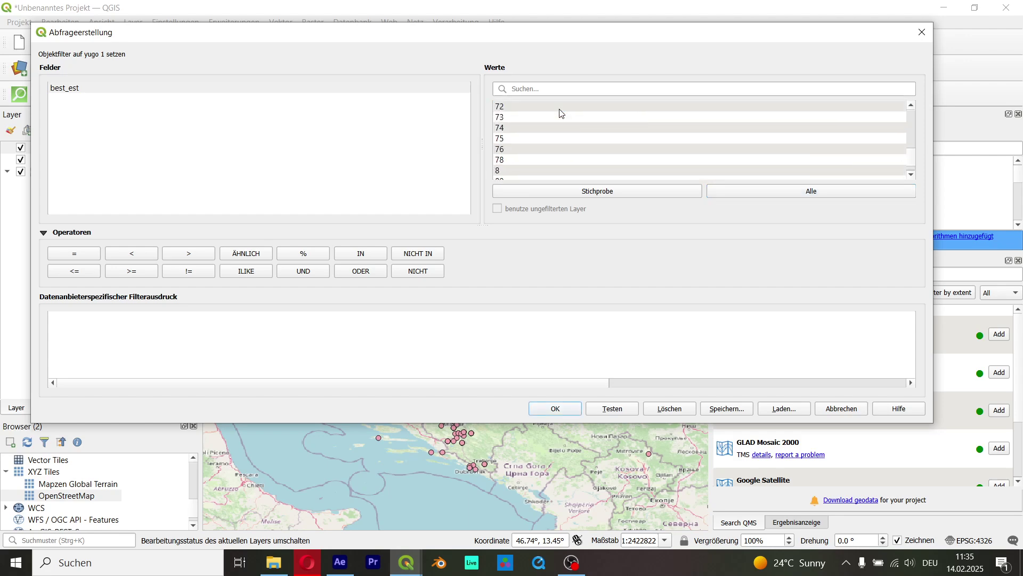
pyautogui.scroll(12, 560, 120)
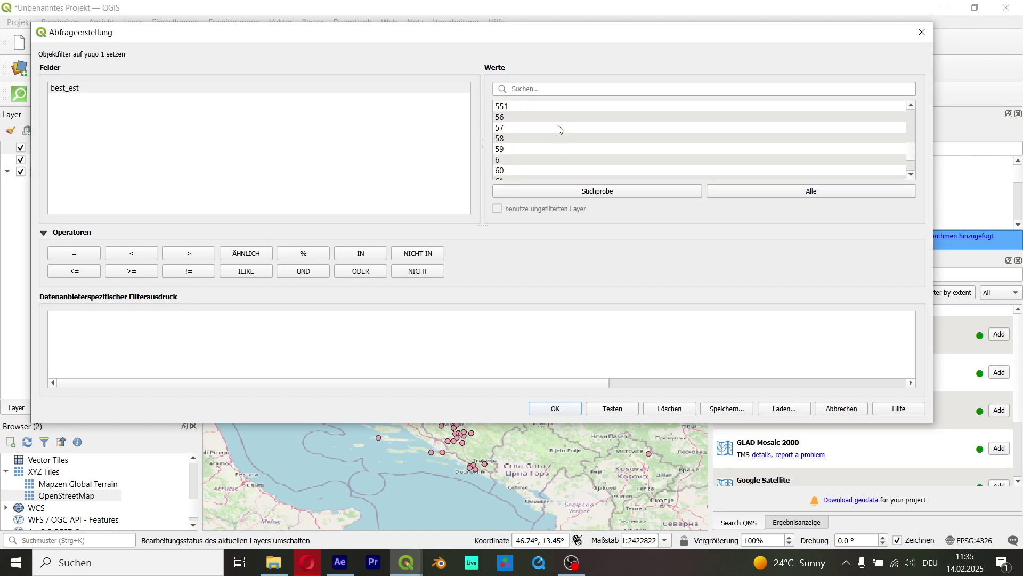
pyautogui.click(559, 127)
pyautogui.scroll(-2, 559, 127)
pyautogui.click(406, 563)
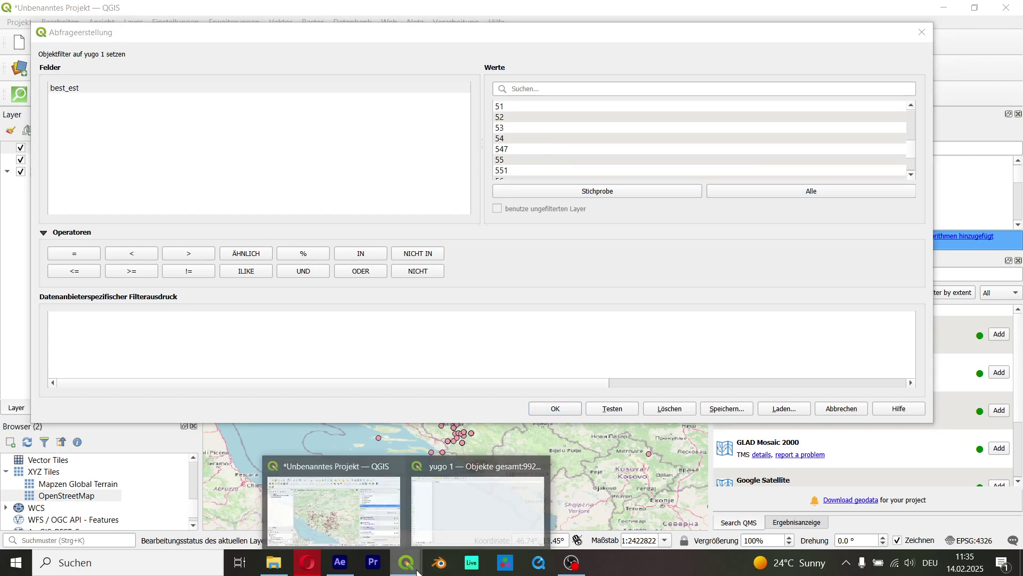
# Switch to After Effects and set the Color Property Value Max of the circles to 5000.
pyautogui.click(340, 562)
pyautogui.click(129, 354)
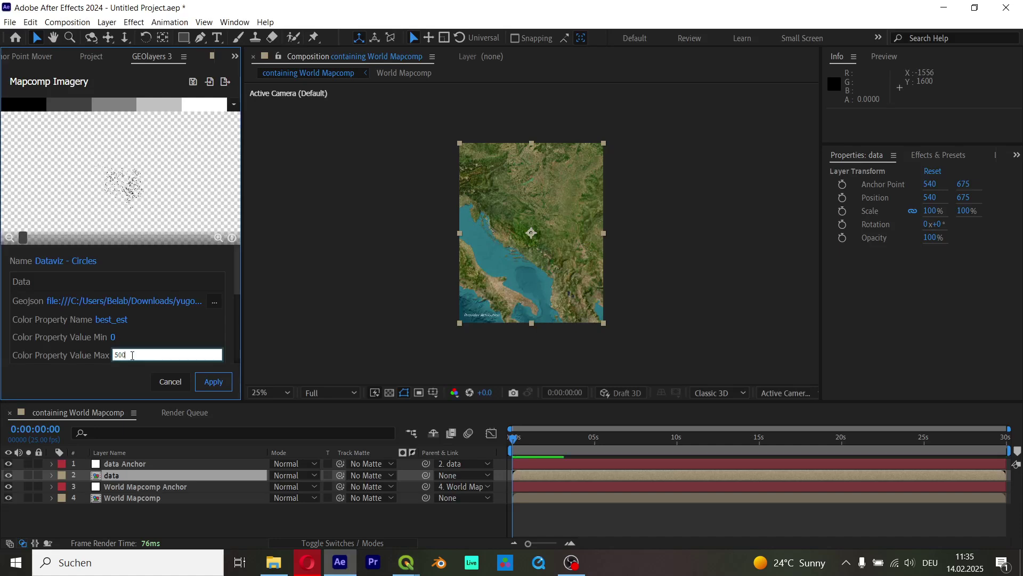
pyautogui.write('5000')
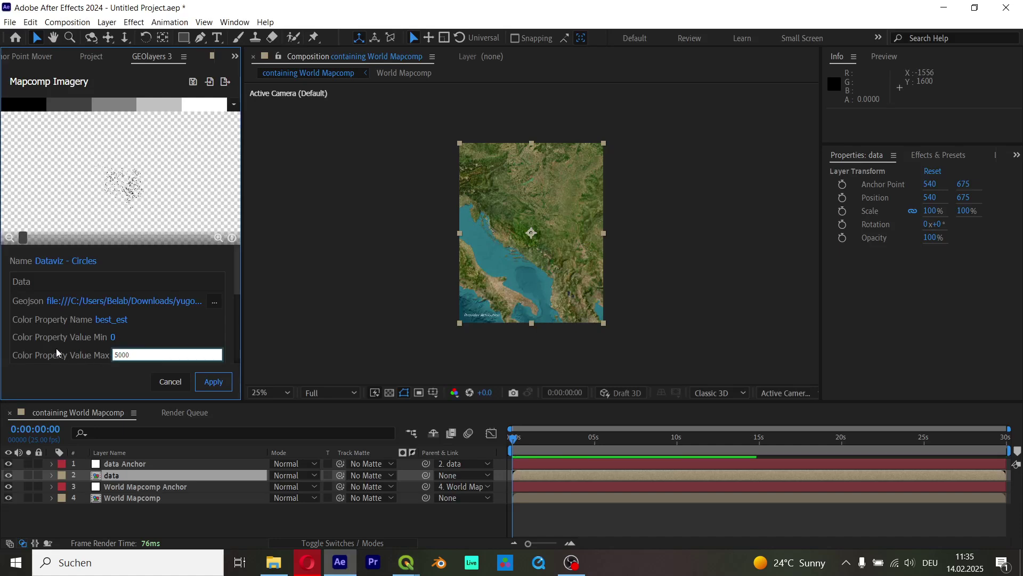
pyautogui.press('Return')
# Set the Radius Property Name to best_est and the Radius Property Value Max to 5000, and inspect the circles in the preview.
pyautogui.scroll(-2, 58, 347)
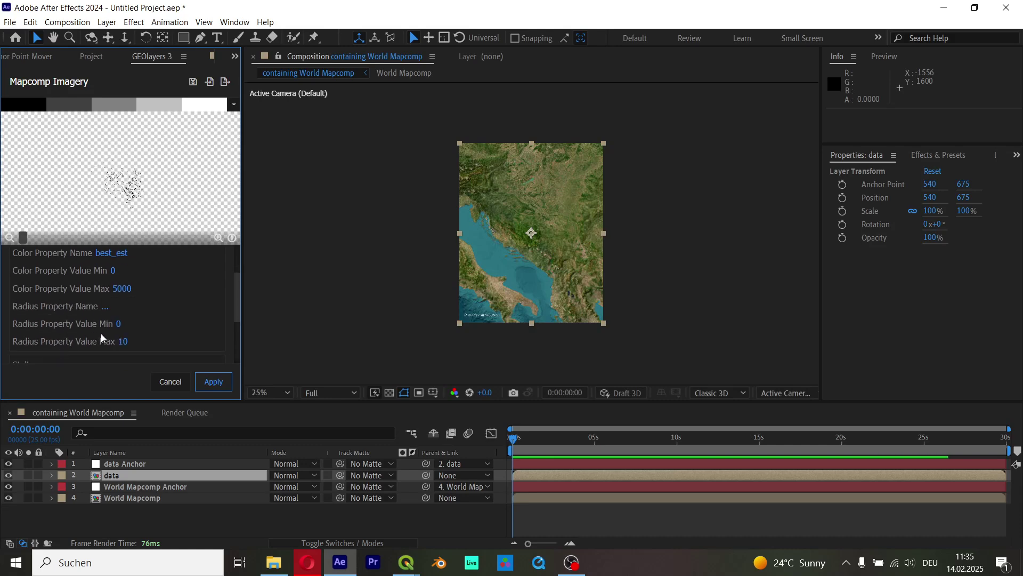
pyautogui.click(111, 310)
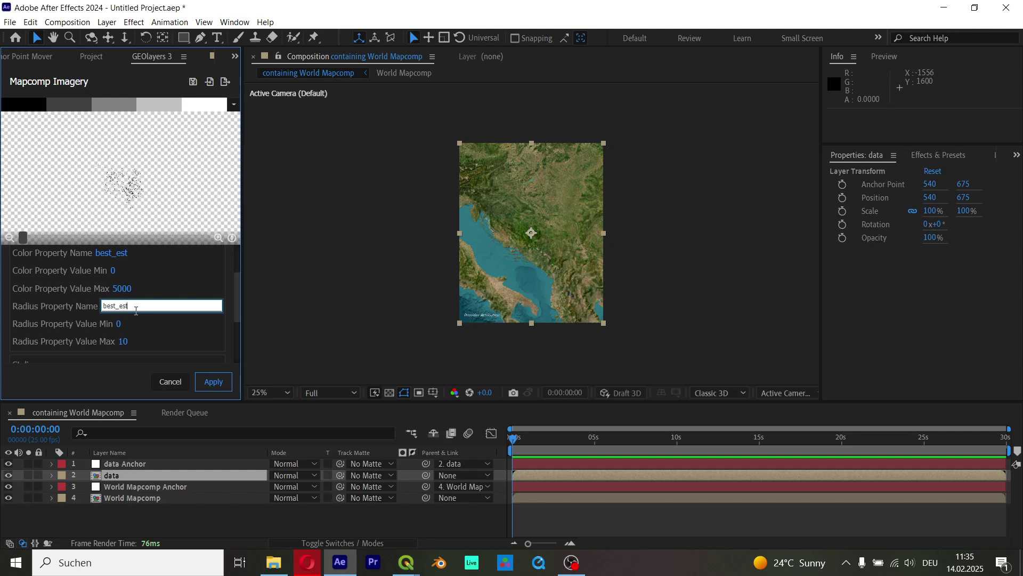
pyautogui.click(122, 344)
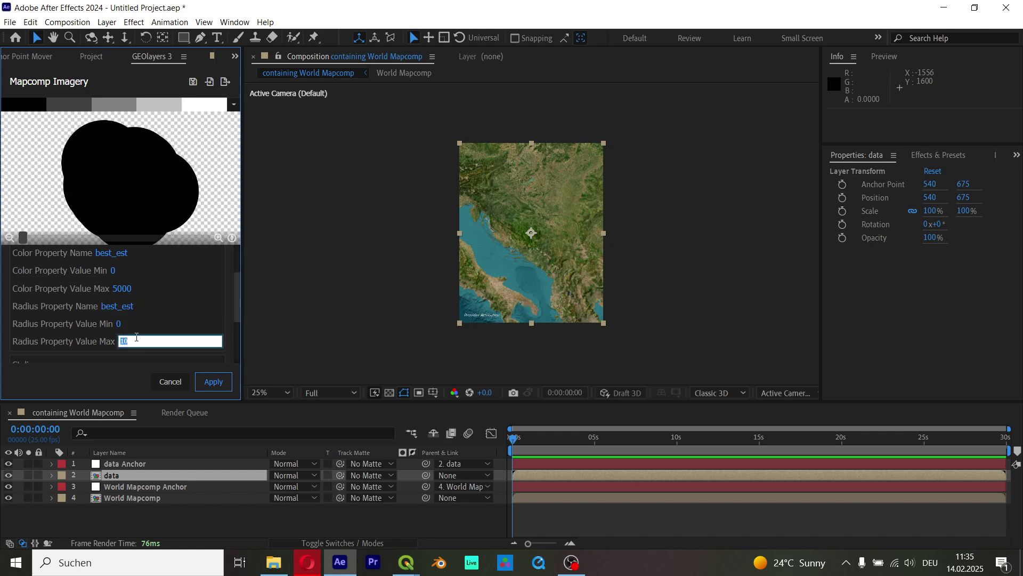
pyautogui.write('5000')
pyautogui.press('Return')
pyautogui.scroll(5, 128, 206)
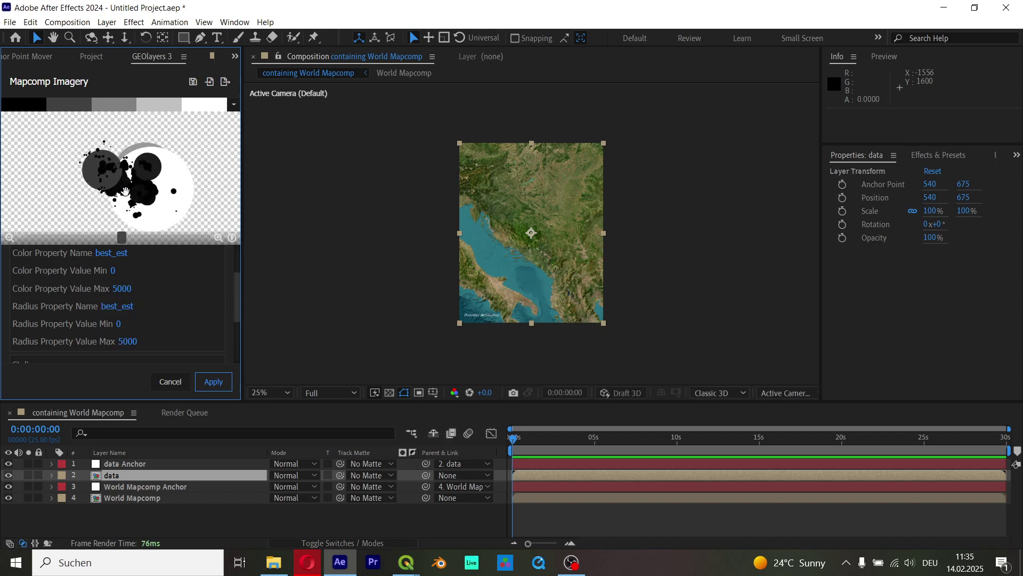
pyautogui.scroll(3, 122, 180)
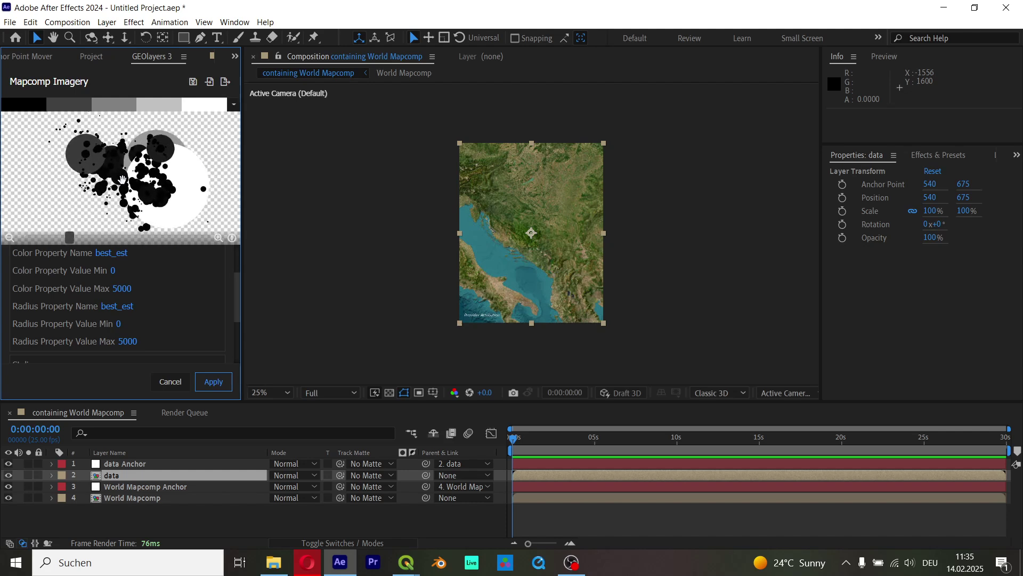
# Try the green-to-red color palette on the circles, replace it with the white-to-black palette and check the preview.
pyautogui.click(234, 106)
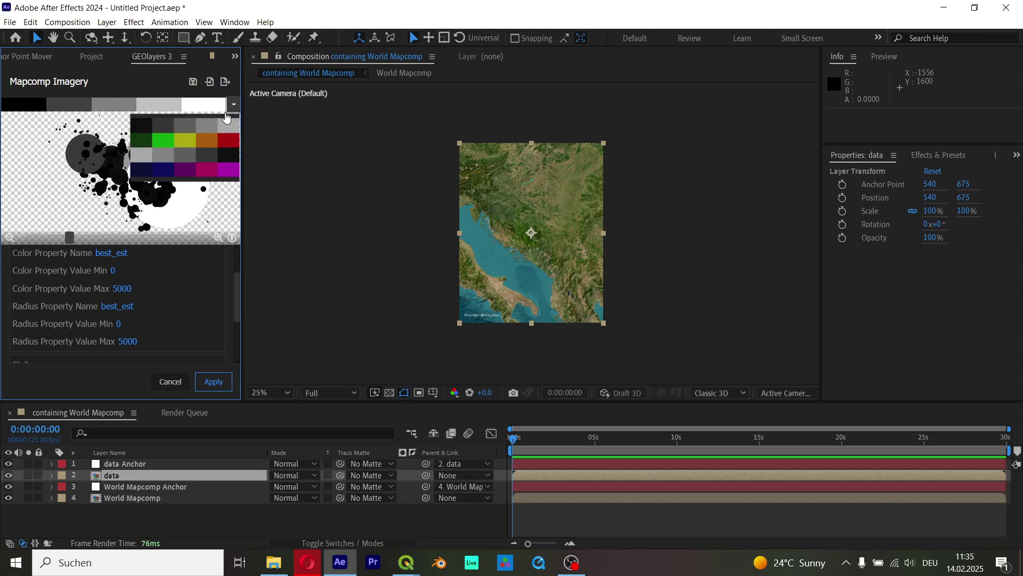
pyautogui.click(214, 143)
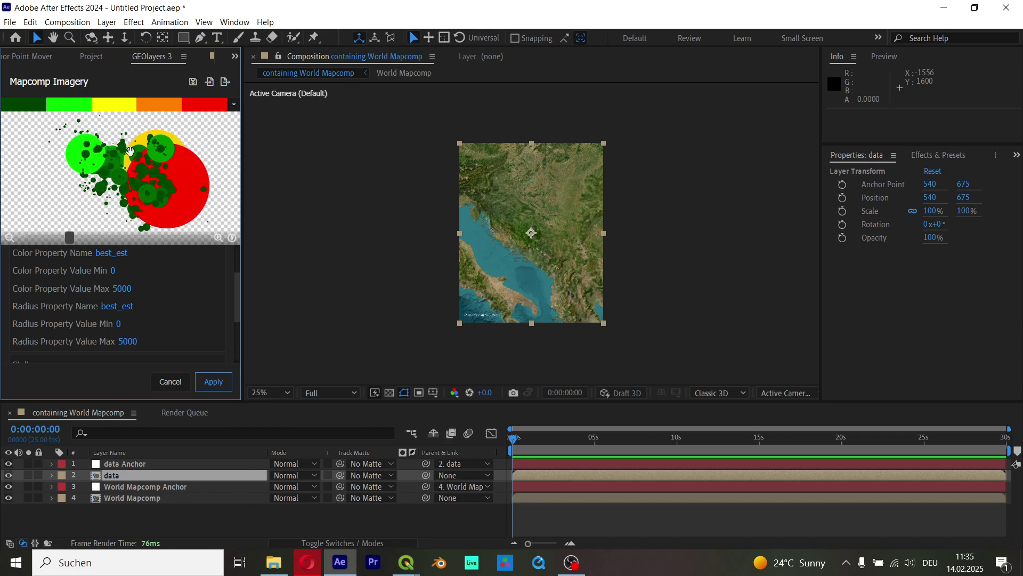
pyautogui.click(234, 105)
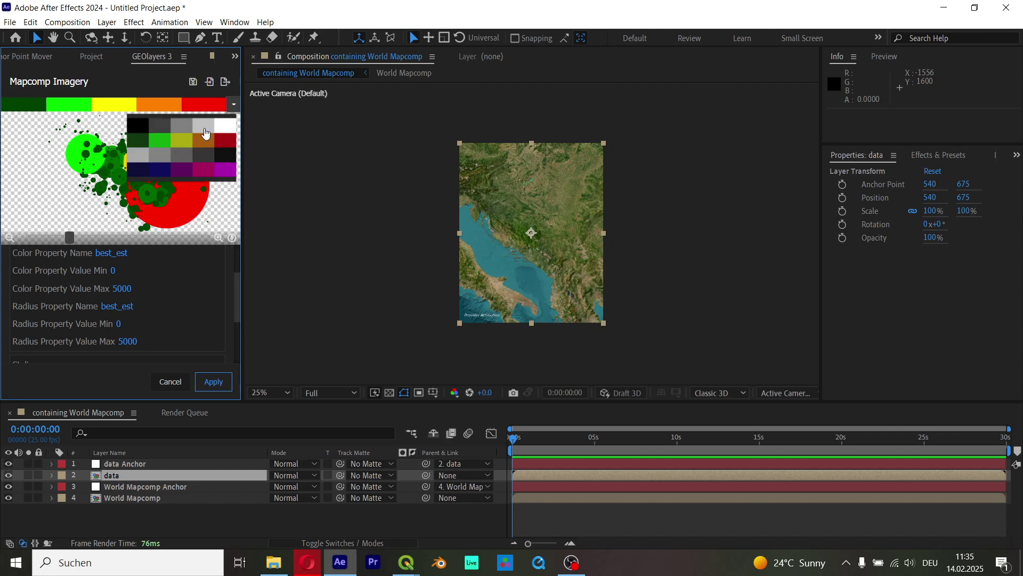
pyautogui.click(194, 160)
pyautogui.scroll(2, 196, 177)
pyautogui.scroll(-2, 195, 177)
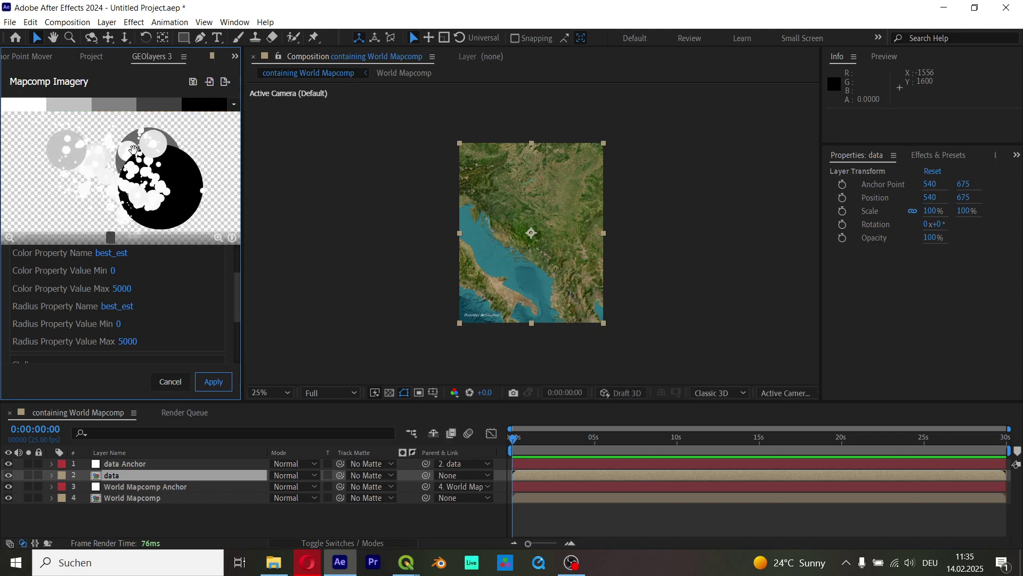
# Try the black-to-white color palette on the circles, switch back to the white-to-black palette and check the preview.
pyautogui.click(234, 105)
pyautogui.click(198, 136)
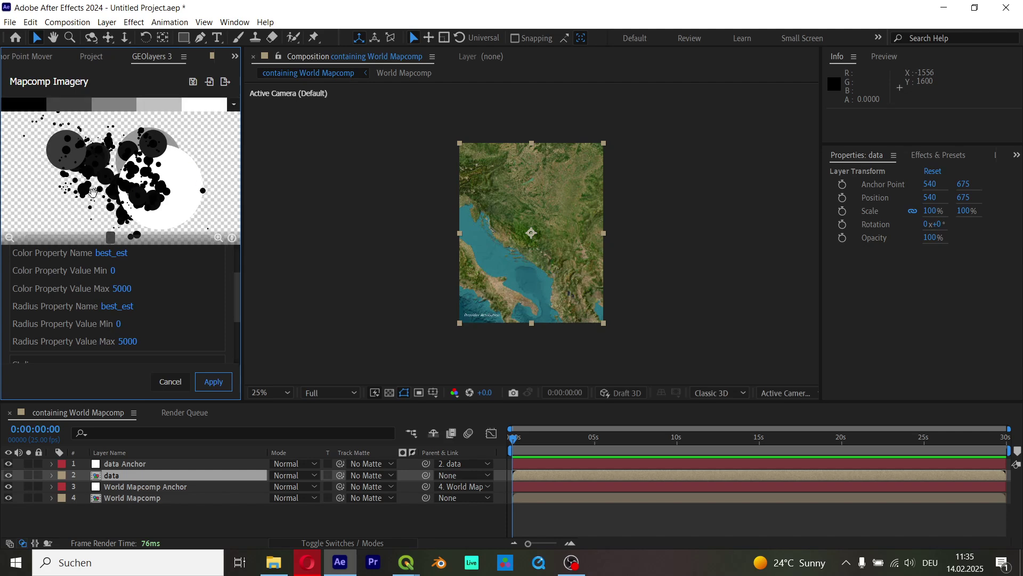
pyautogui.click(234, 105)
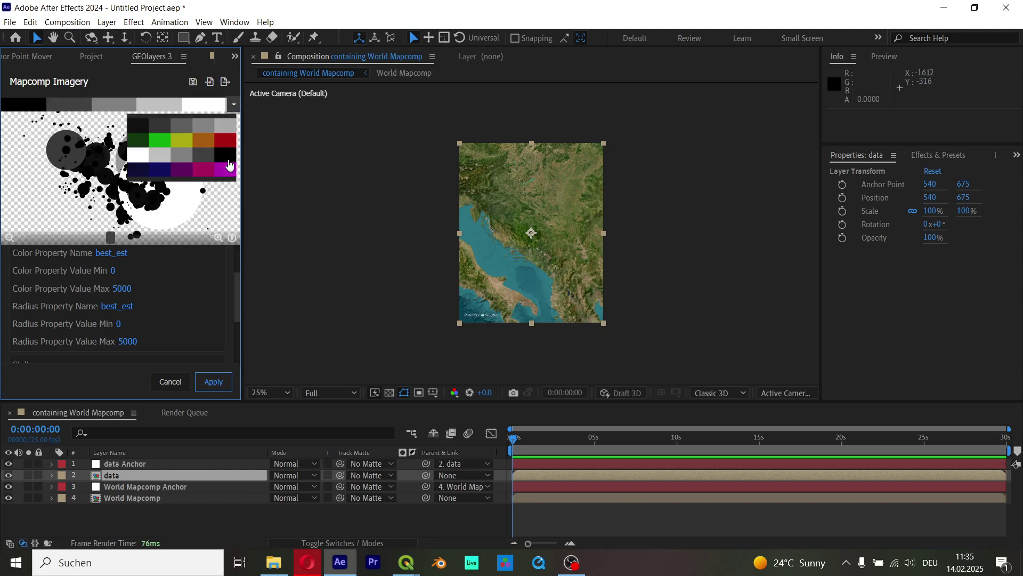
pyautogui.click(229, 165)
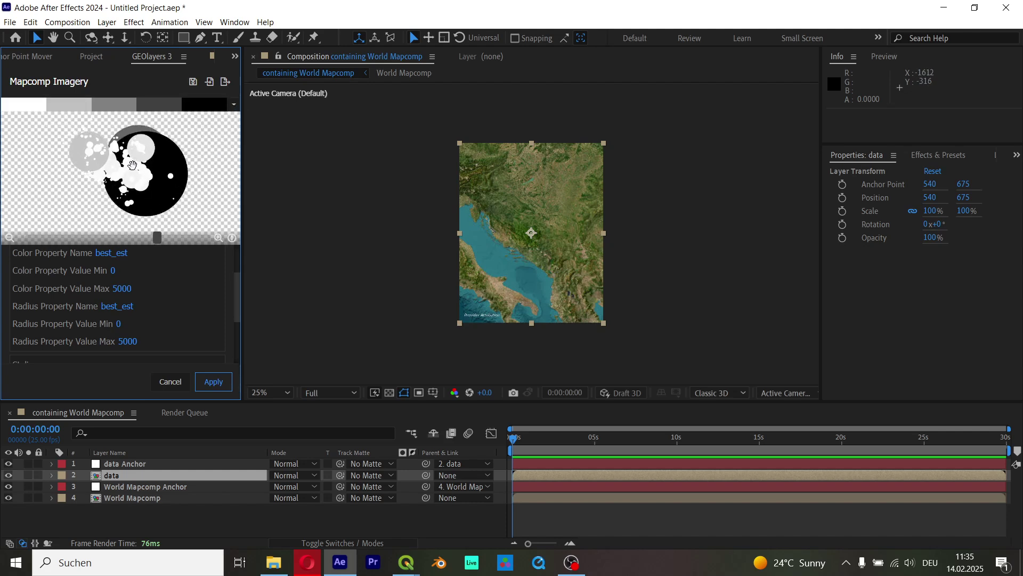
pyautogui.scroll(-3, 173, 314)
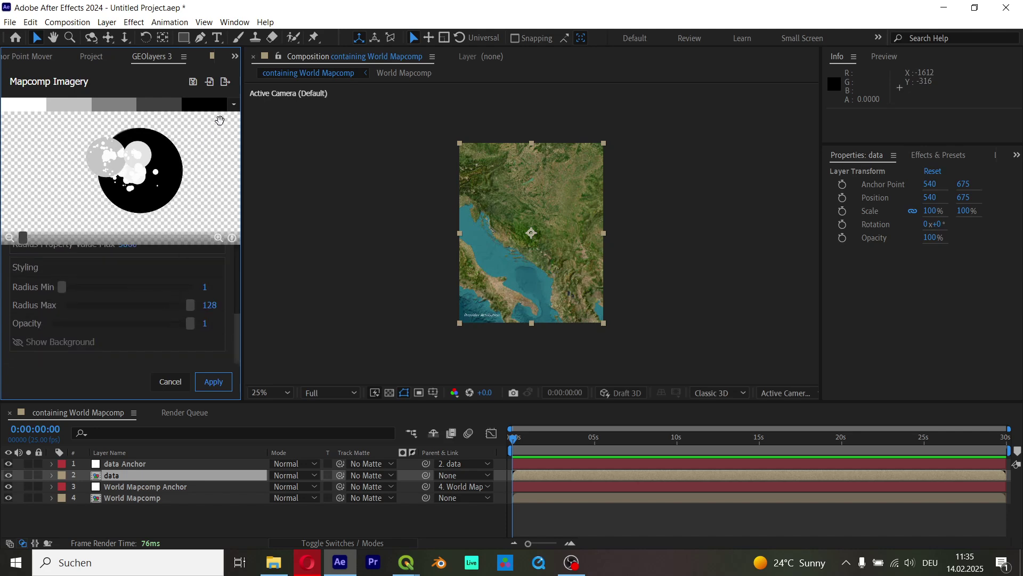
# Try #ff0000 as the first gradient color of the circles, and restore it to #ffffff.
pyautogui.click(36, 113)
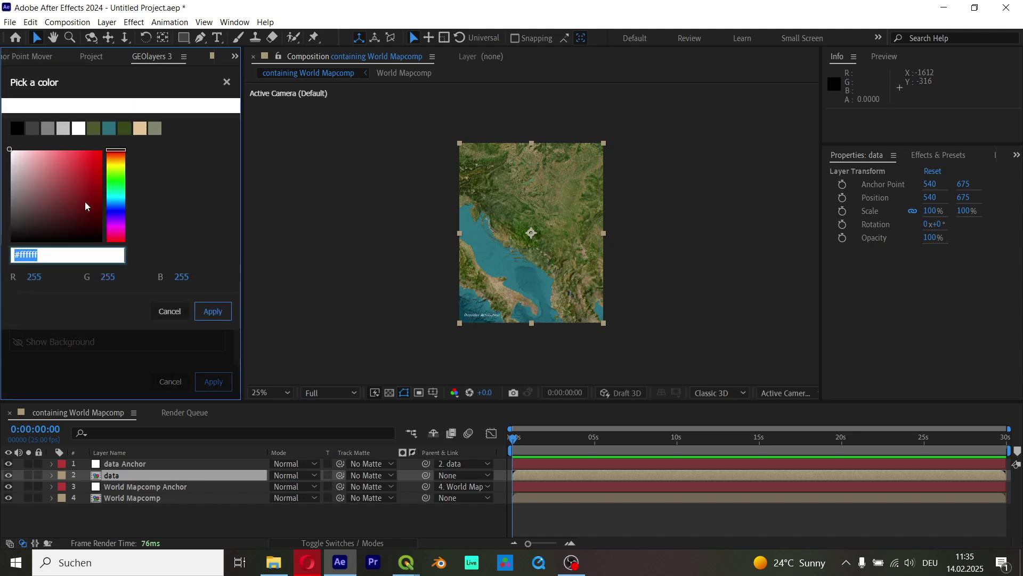
pyautogui.write('#ff0000')
pyautogui.click(213, 311)
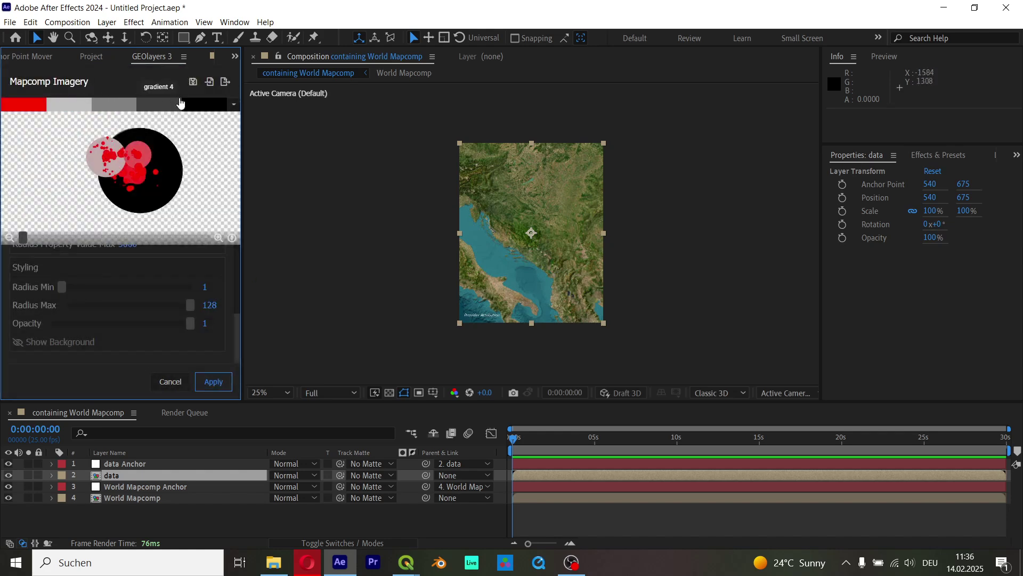
pyautogui.click(42, 105)
pyautogui.write('#ffffff')
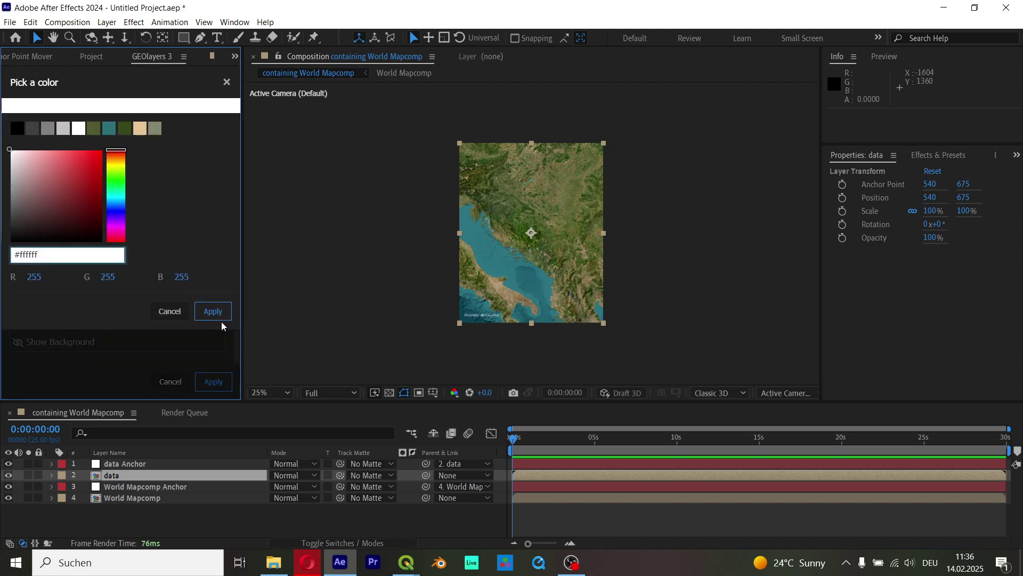
pyautogui.click(219, 313)
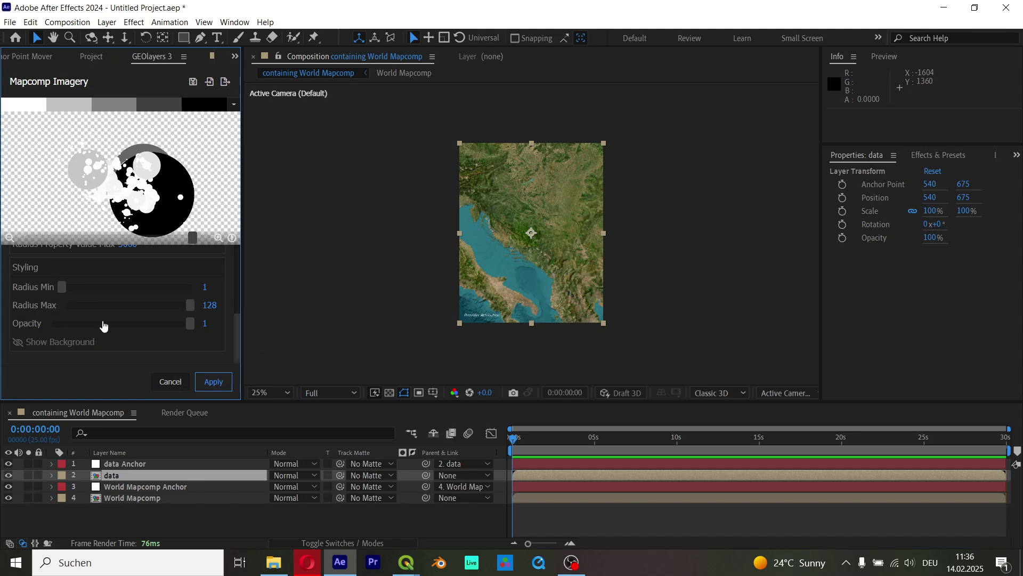
# Set the circles' Radius Max to 57 and their Opacity to 0.48.
pyautogui.moveTo(192, 326); pyautogui.dragTo(101, 336)
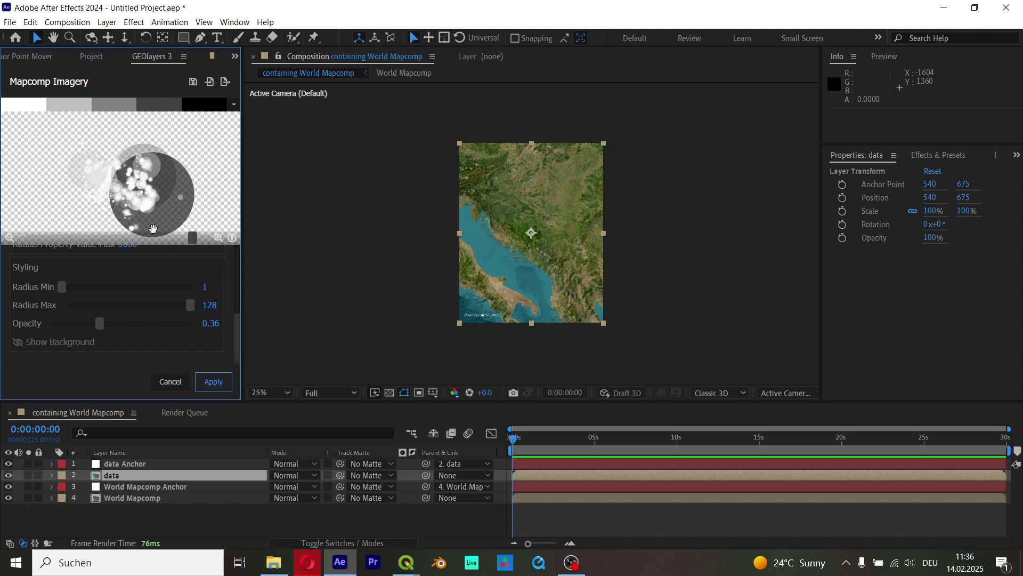
pyautogui.moveTo(190, 307); pyautogui.dragTo(125, 313)
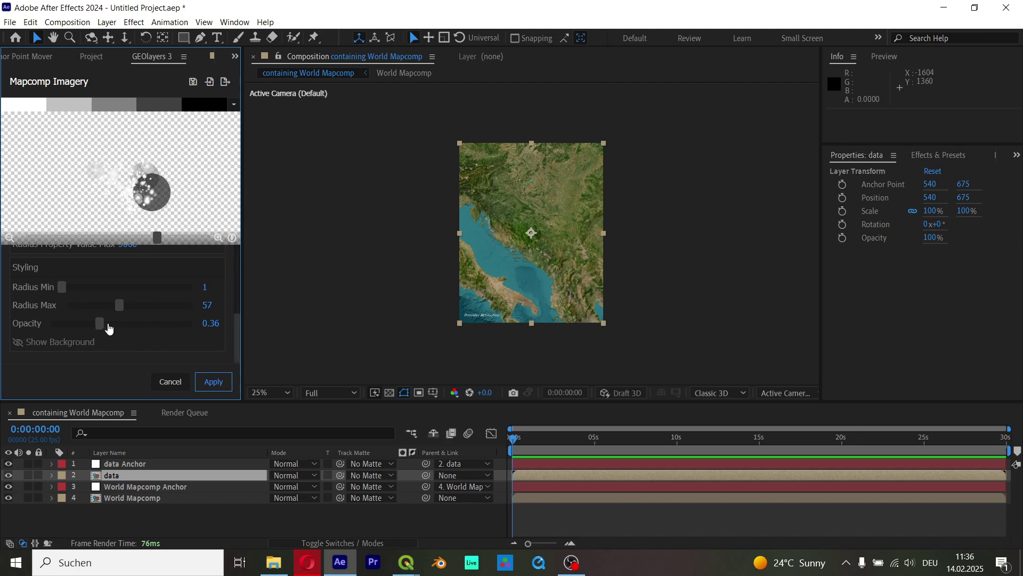
pyautogui.moveTo(104, 324); pyautogui.dragTo(121, 324)
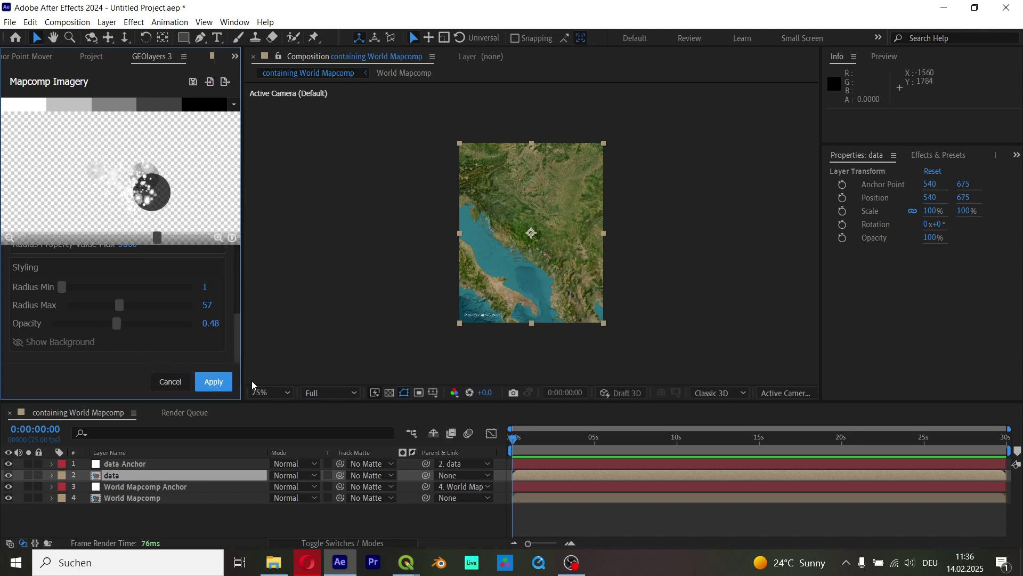
# Set the data mapcomp's Attribution to none and apply the mapcomp settings.
pyautogui.click(96, 191)
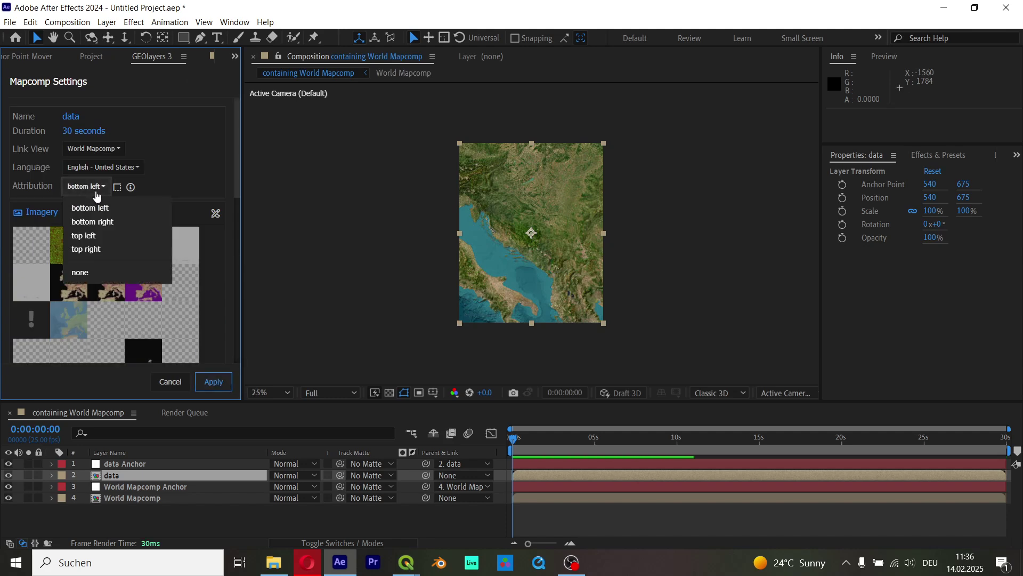
pyautogui.click(80, 273)
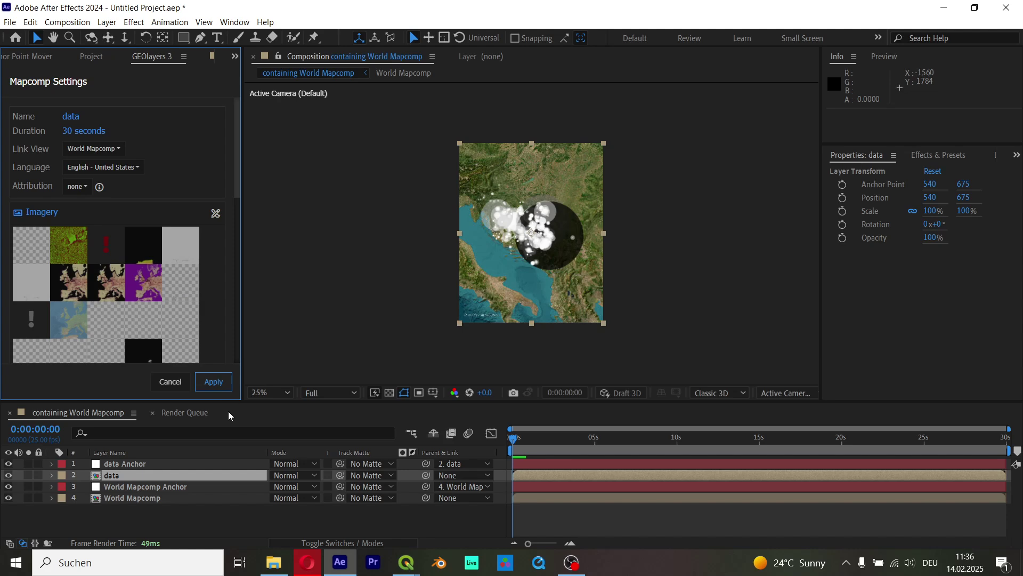
pyautogui.click(214, 381)
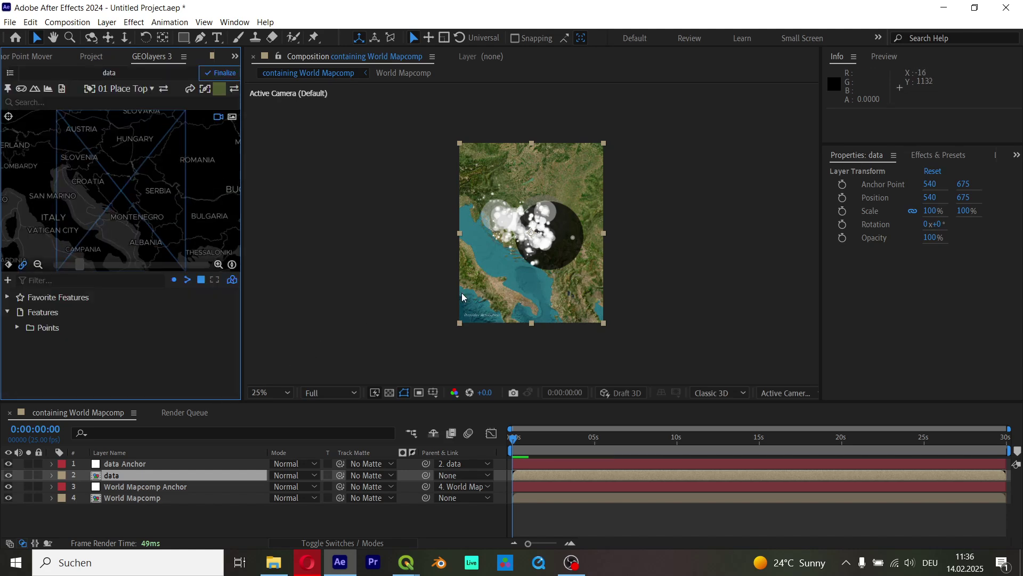
# Zoom the map slightly closer and shift it to frame the conflict circles over the former Yugoslavia.
pyautogui.scroll(2, 548, 231)
pyautogui.scroll(-1, 548, 231)
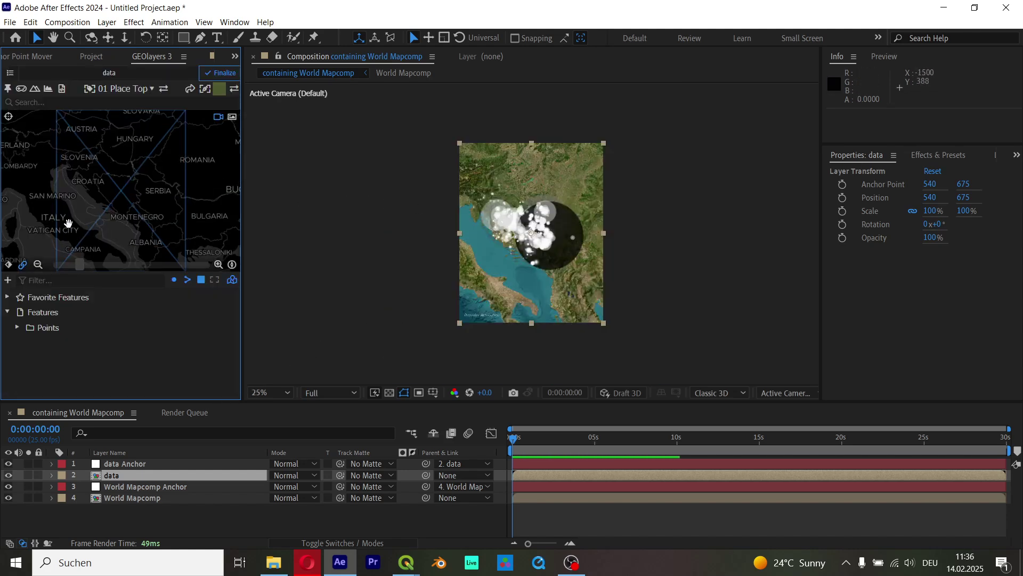
pyautogui.click(28, 269)
pyautogui.scroll(1, 133, 164)
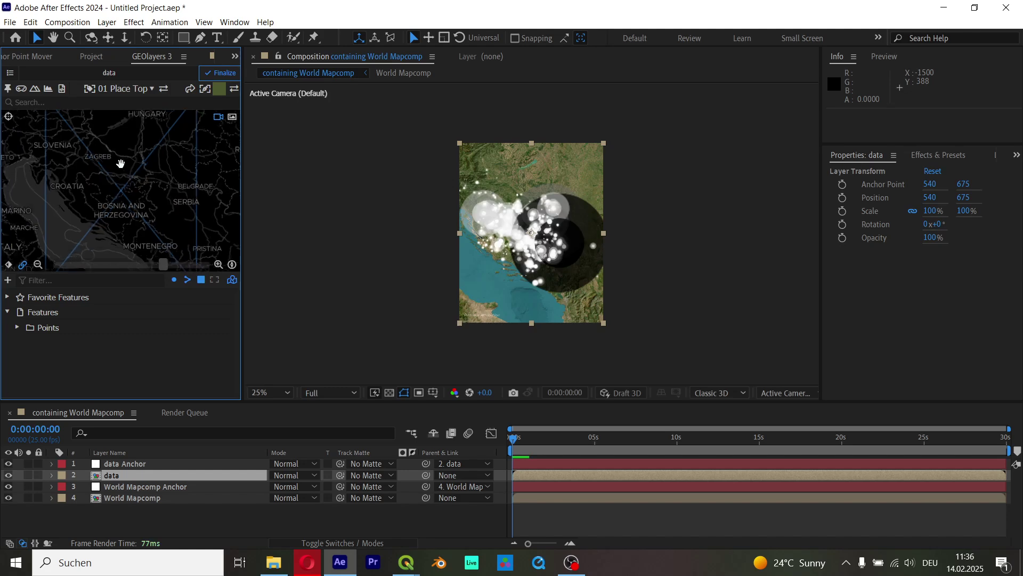
pyautogui.scroll(1, 144, 183)
pyautogui.scroll(-1, 144, 179)
pyautogui.scroll(1, 130, 160)
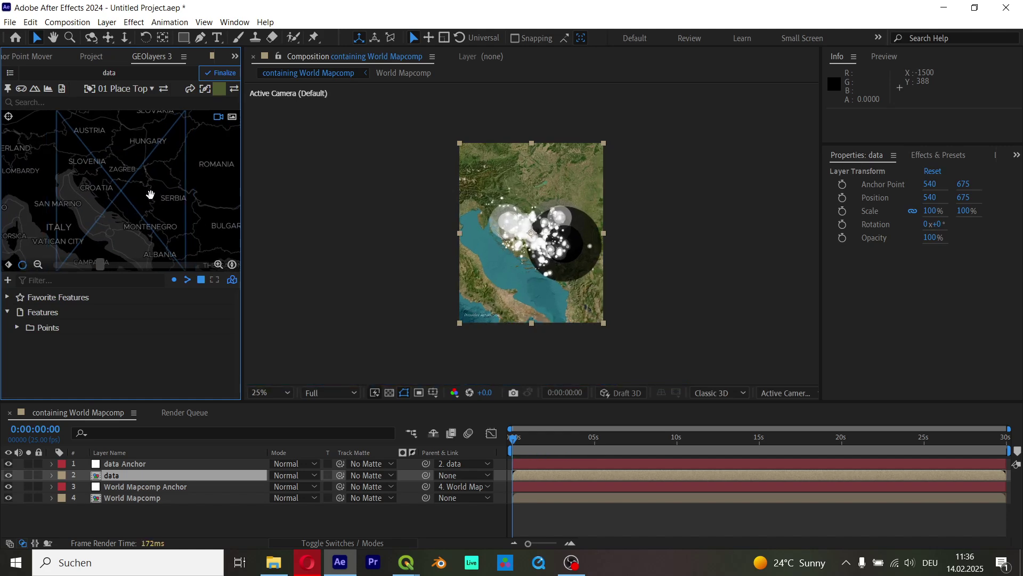
pyautogui.moveTo(158, 198); pyautogui.dragTo(152, 196)
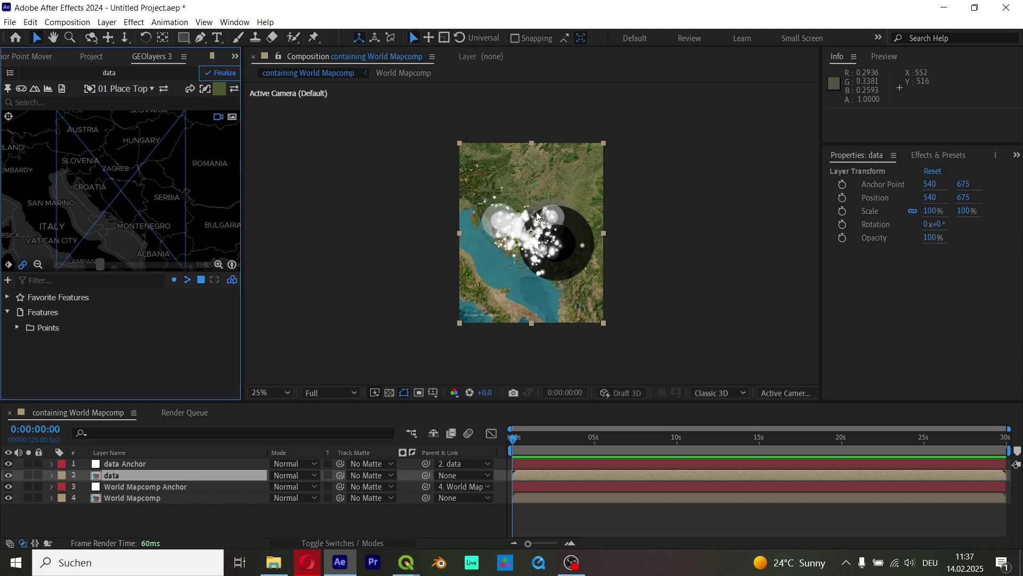
# Apply the Tint effect to the data layer.
pyautogui.click(8, 74)
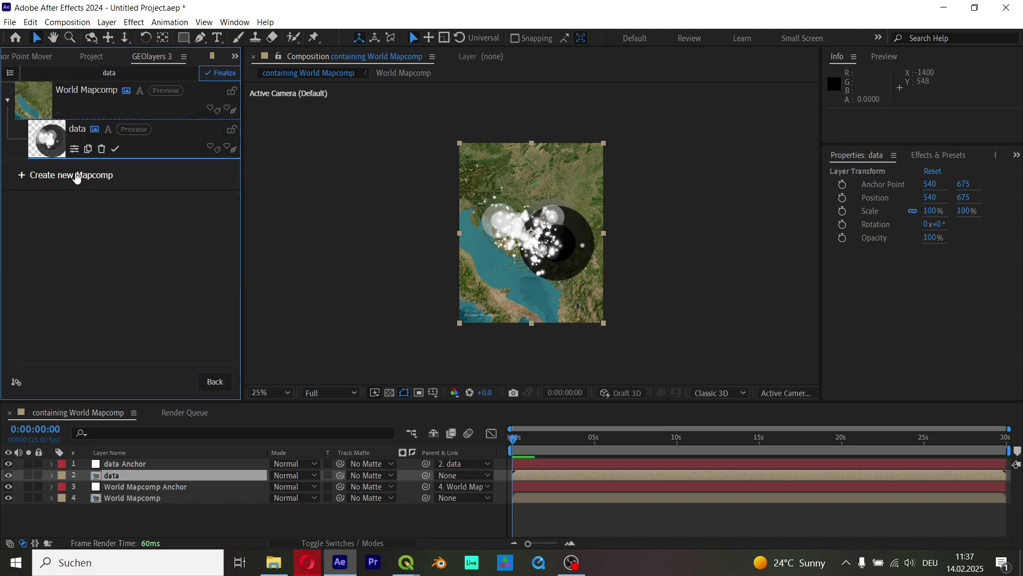
pyautogui.hotkey('ctrl', 'space')
pyautogui.write('tint')
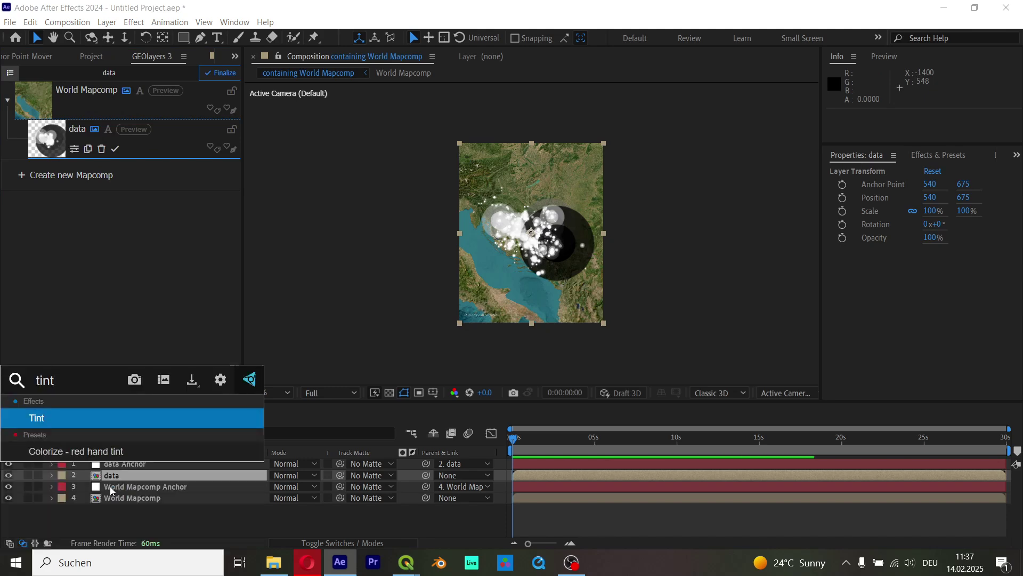
pyautogui.press('Return')
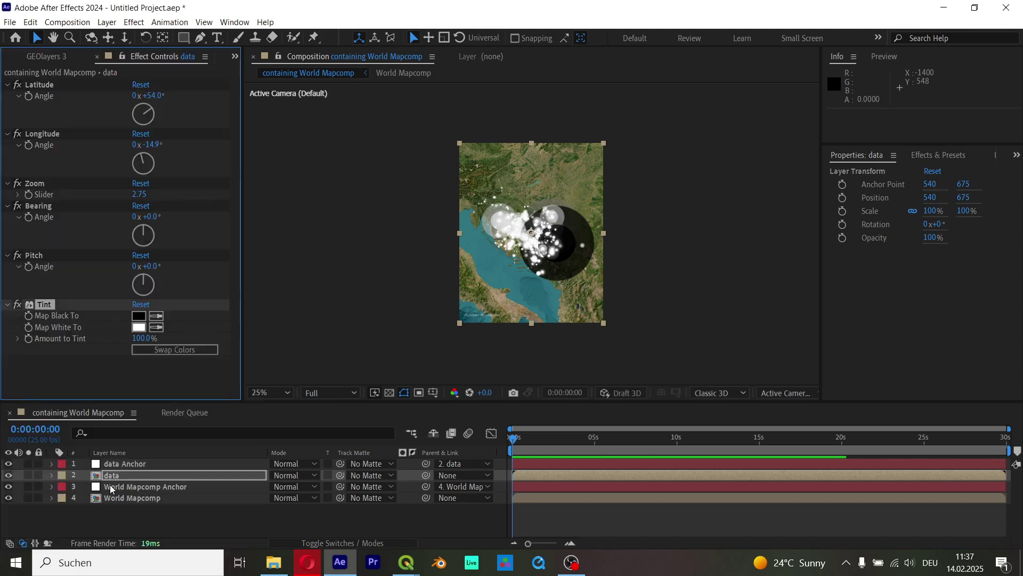
# Set the Tint effect's Map Black To color to red and inspect the circles in the composition.
pyautogui.click(139, 316)
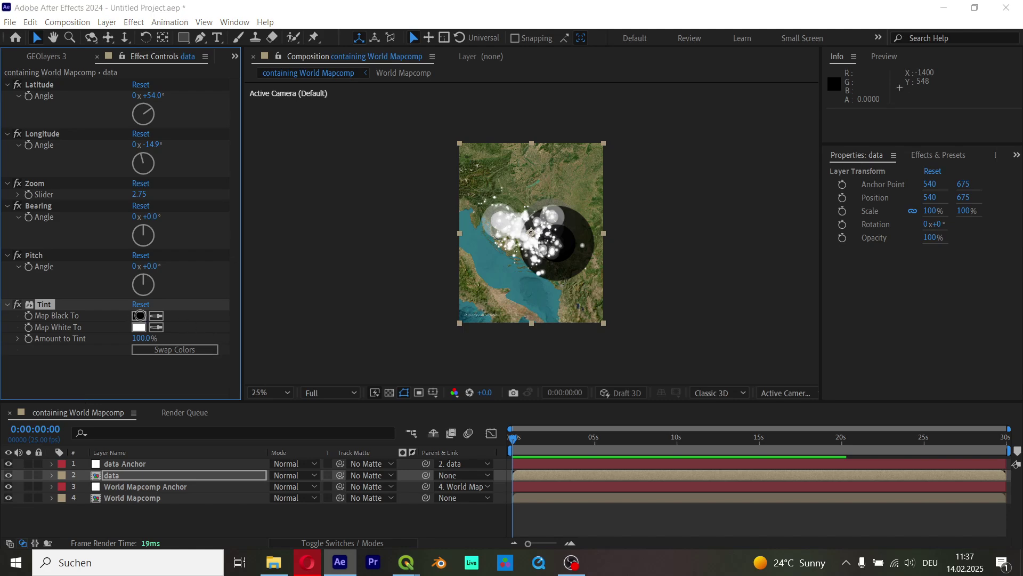
pyautogui.moveTo(172, 247); pyautogui.dragTo(219, 175)
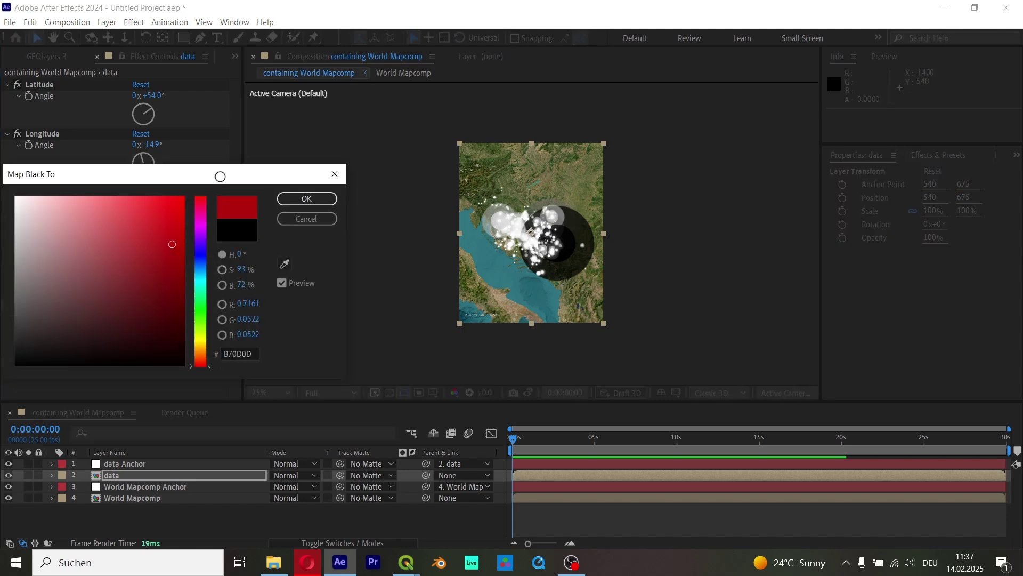
pyautogui.click(332, 199)
pyautogui.scroll(1, 639, 235)
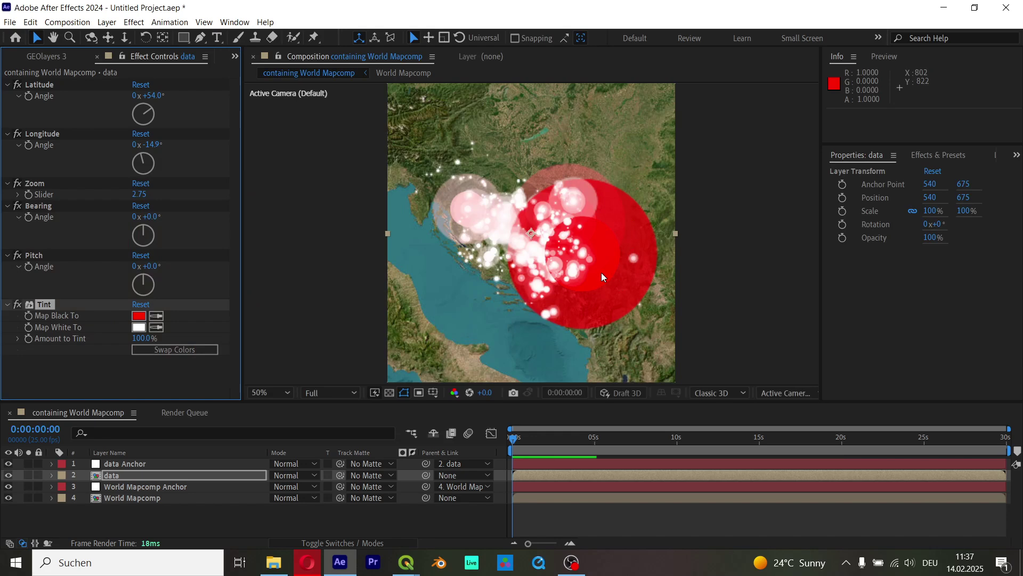
pyautogui.scroll(-1, 601, 273)
# Reopen the data mapcomp's circle imagery settings, reduce Radius Max to 21 and apply the changes to the mapcomp.
pyautogui.click(130, 476)
pyautogui.click(43, 56)
pyautogui.click(43, 56)
pyautogui.click(102, 56)
pyautogui.click(74, 149)
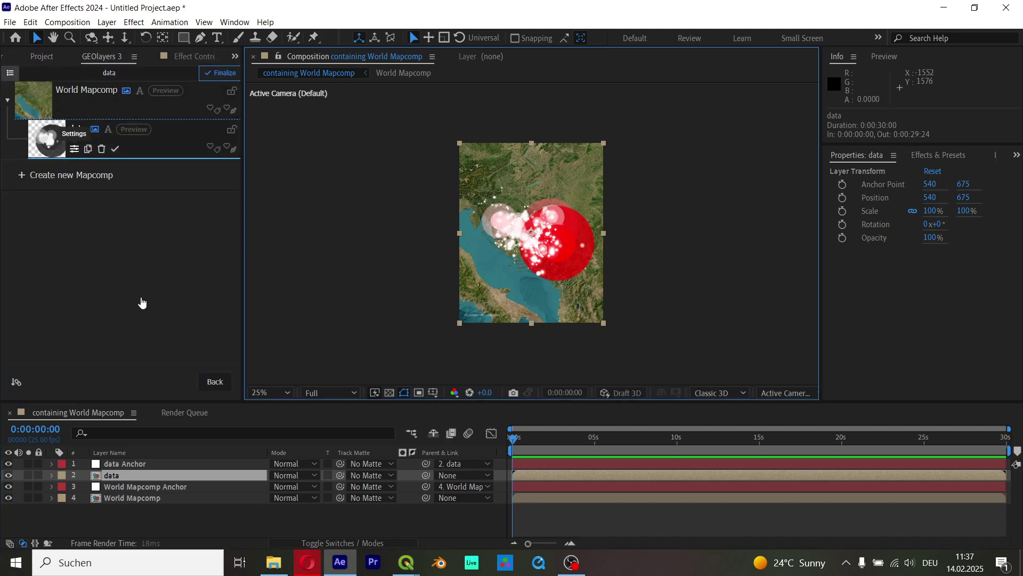
pyautogui.scroll(-5, 134, 305)
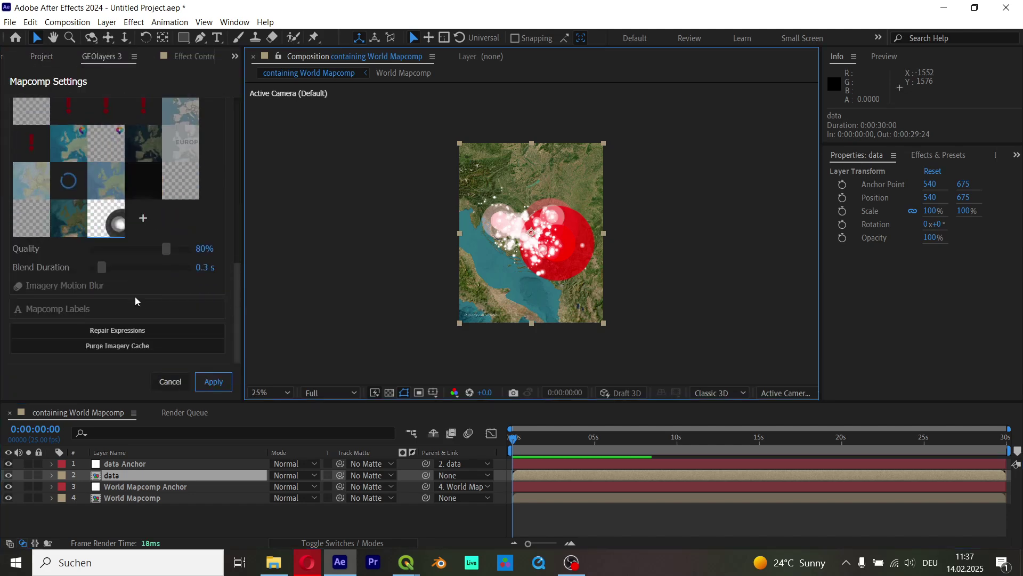
pyautogui.click(106, 218)
pyautogui.scroll(-3, 160, 330)
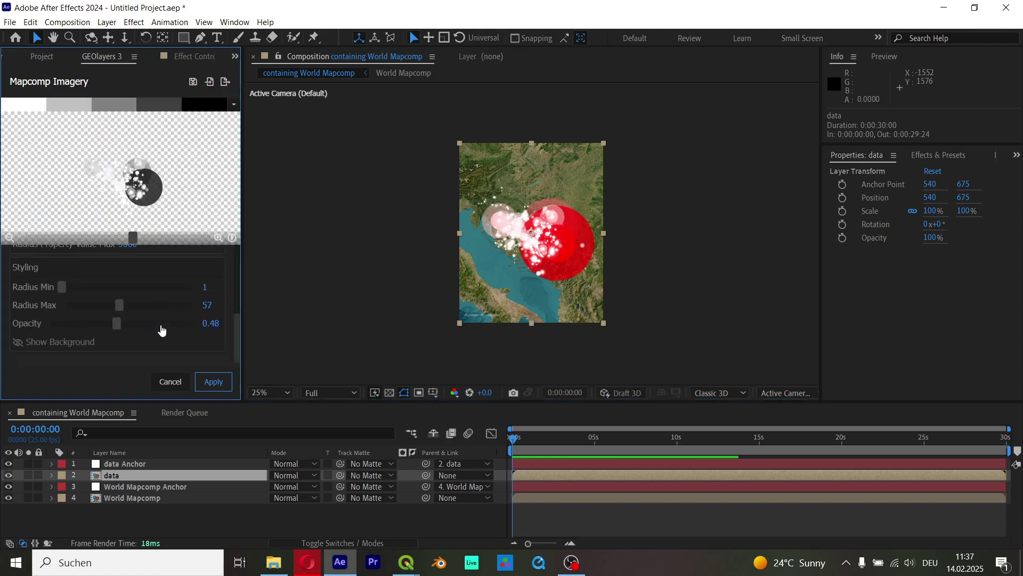
pyautogui.moveTo(119, 308); pyautogui.dragTo(87, 310)
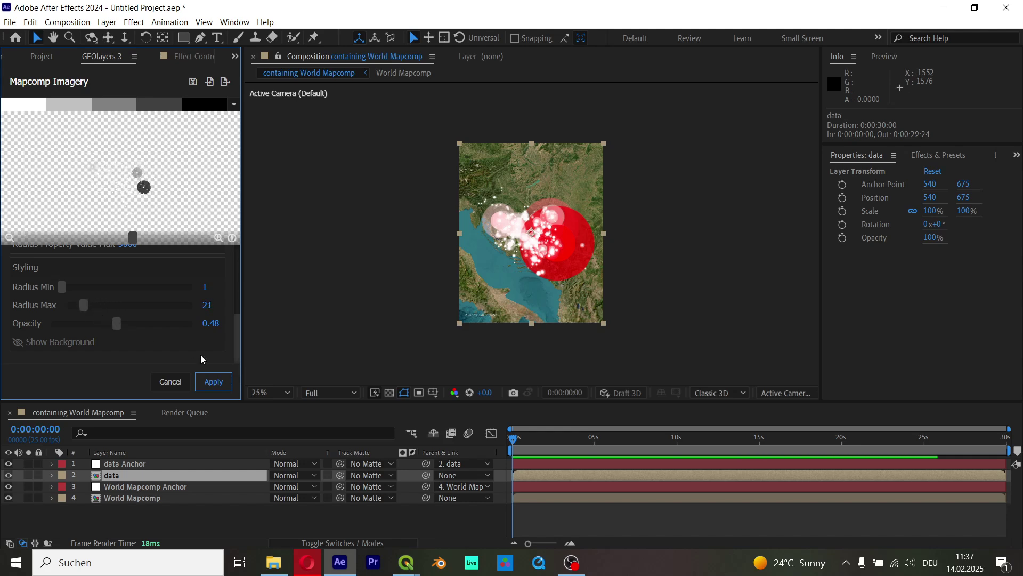
pyautogui.click(215, 384)
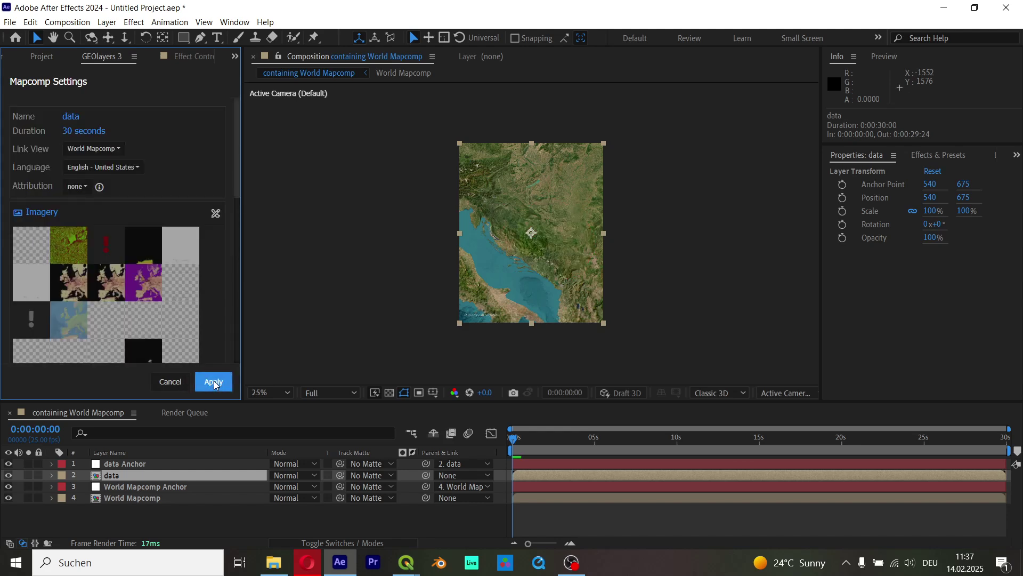
pyautogui.click(214, 382)
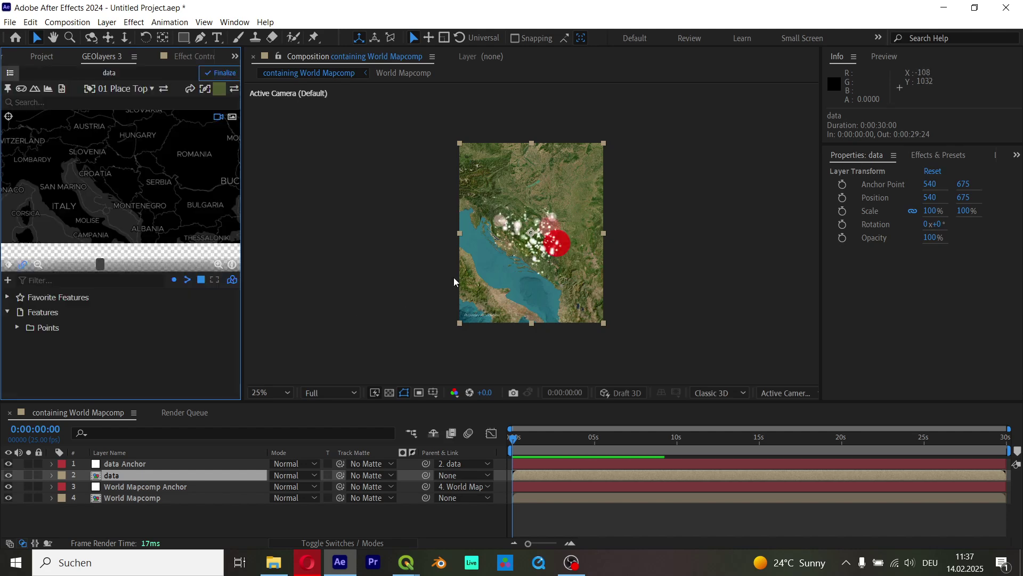
# Finalize the World Mapcomp and data mapcomps and close the finalization summary.
pyautogui.click(220, 72)
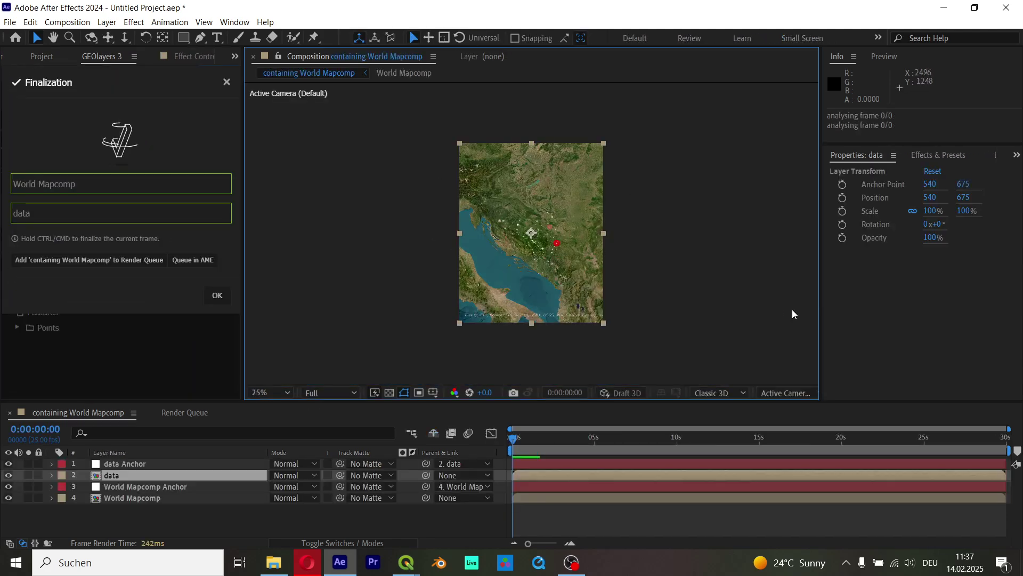
pyautogui.click(217, 296)
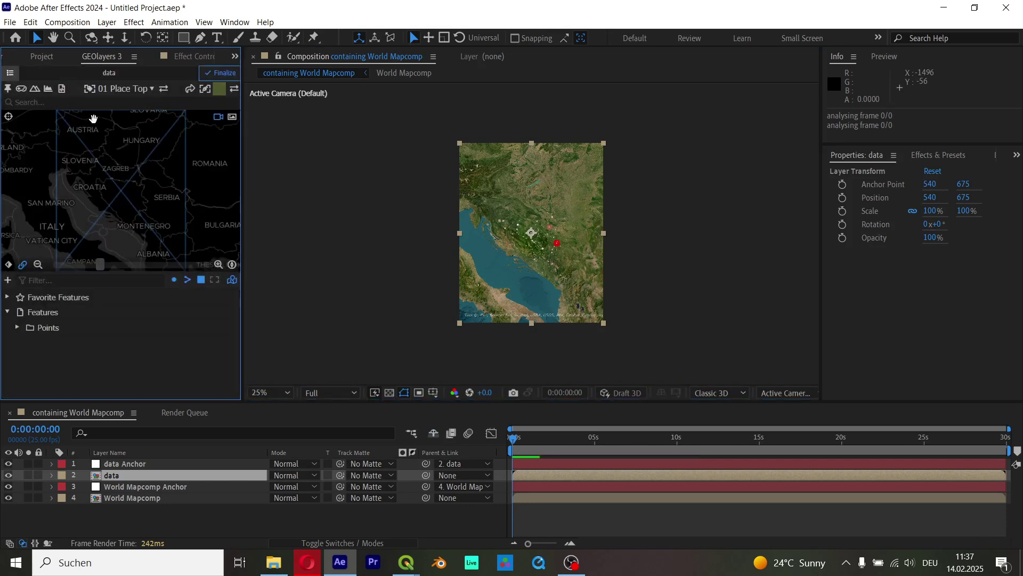
# Look inside the data composition, return to the containing World Mapcomp composition and show the data layer's effect controls.
pyautogui.click(36, 89)
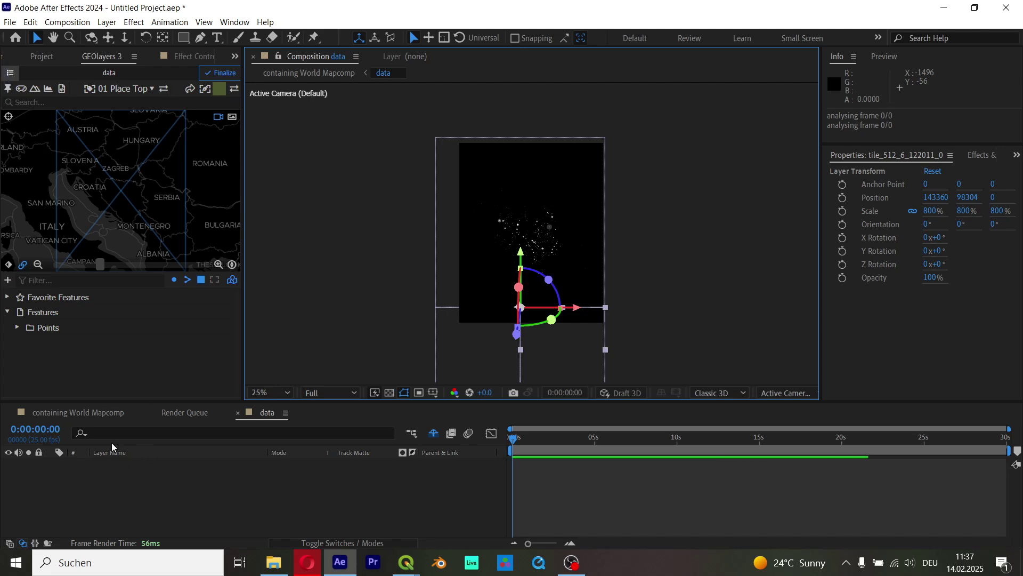
pyautogui.click(79, 412)
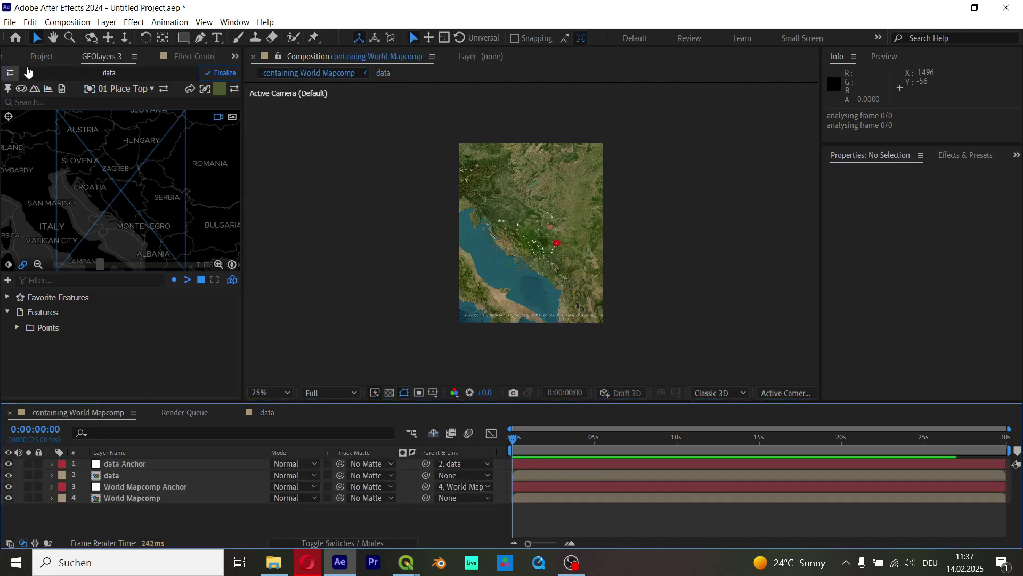
pyautogui.click(186, 54)
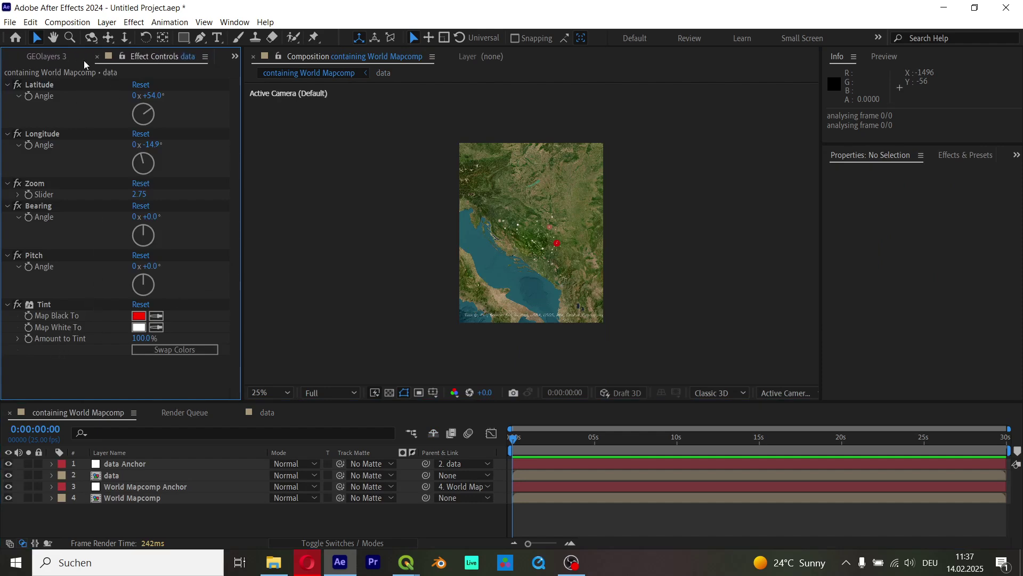
# Reopen the data mapcomp's circle imagery settings, raise Radius Max to 46 and apply the changes to the mapcomp.
pyautogui.click(69, 57)
pyautogui.click(11, 74)
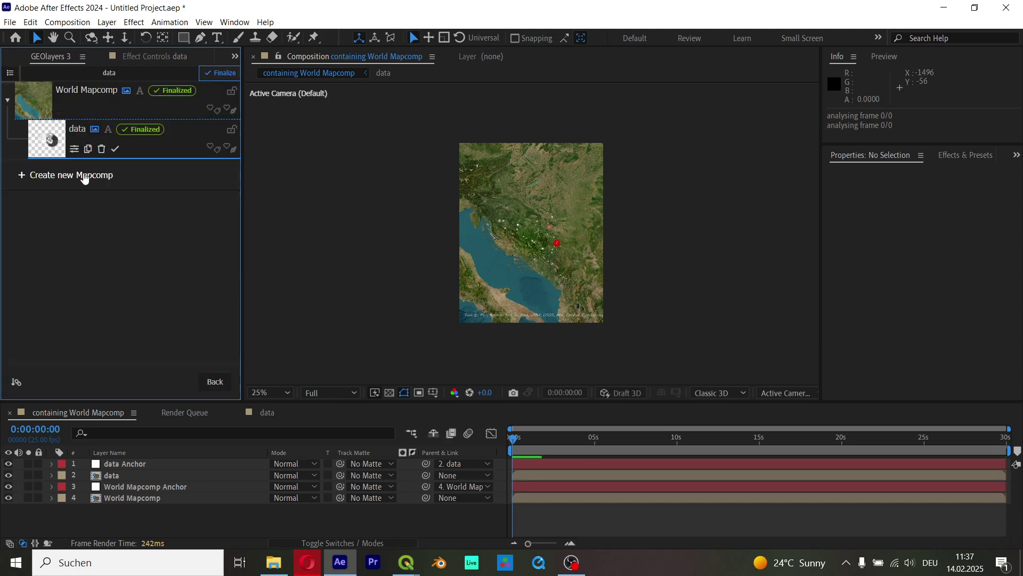
pyautogui.click(74, 149)
pyautogui.scroll(-5, 157, 294)
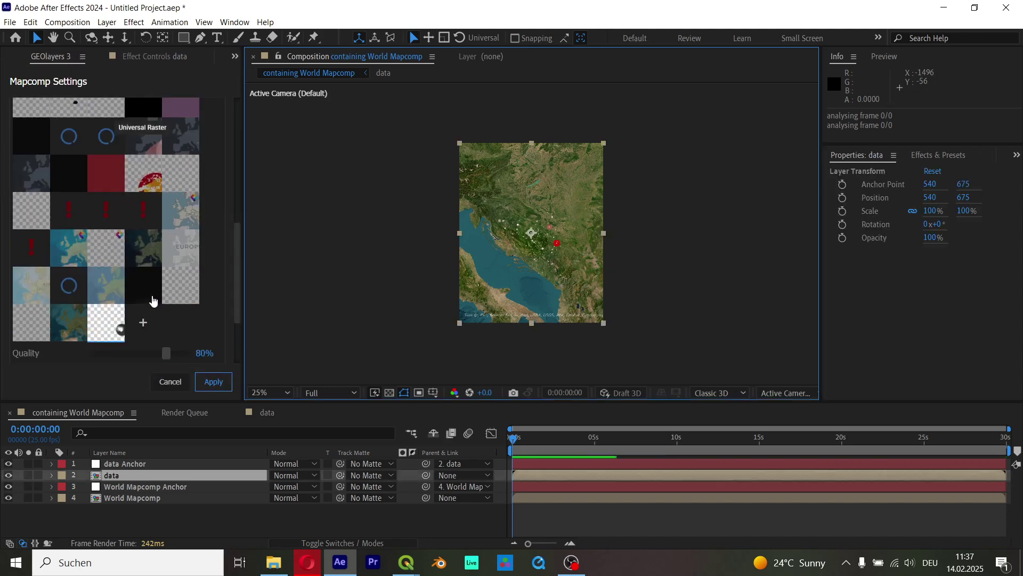
pyautogui.click(142, 222)
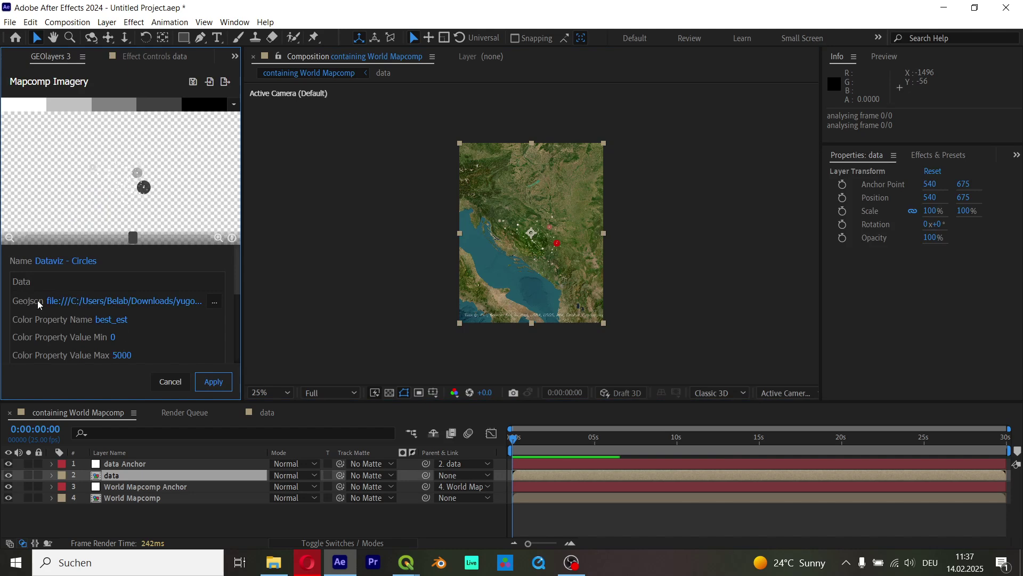
pyautogui.scroll(-5, 80, 328)
pyautogui.moveTo(83, 311); pyautogui.dragTo(112, 312)
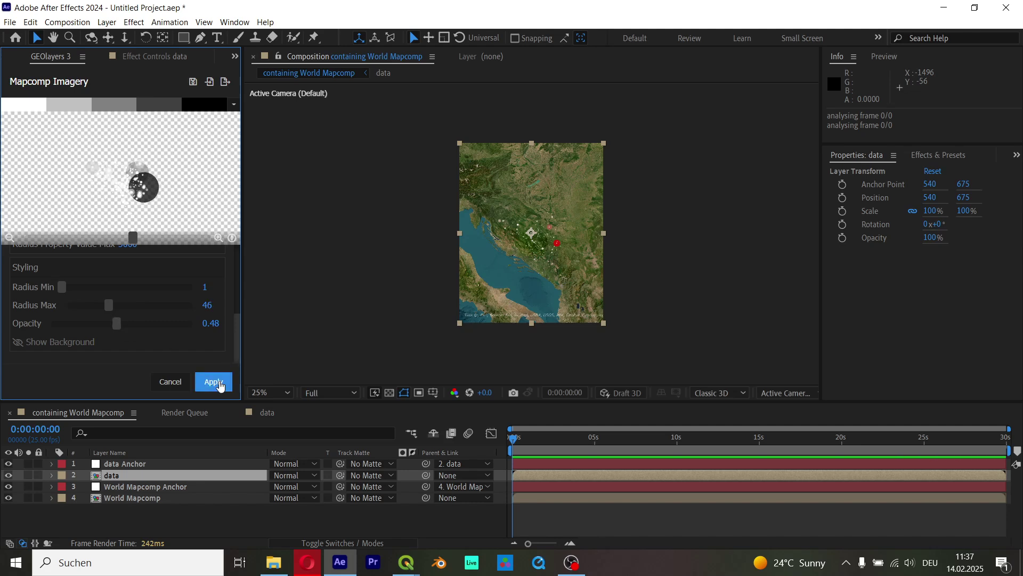
pyautogui.click(214, 382)
pyautogui.click(214, 381)
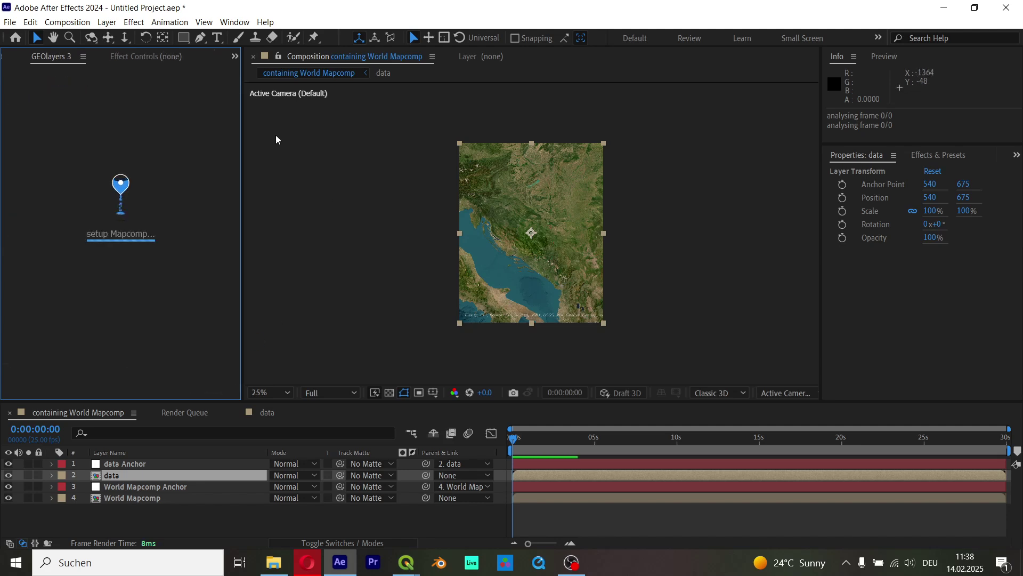
# Finalize the World Mapcomp and data mapcomps, close the finalization summary and inspect the enlarged circles and the attribution text.
pyautogui.click(228, 77)
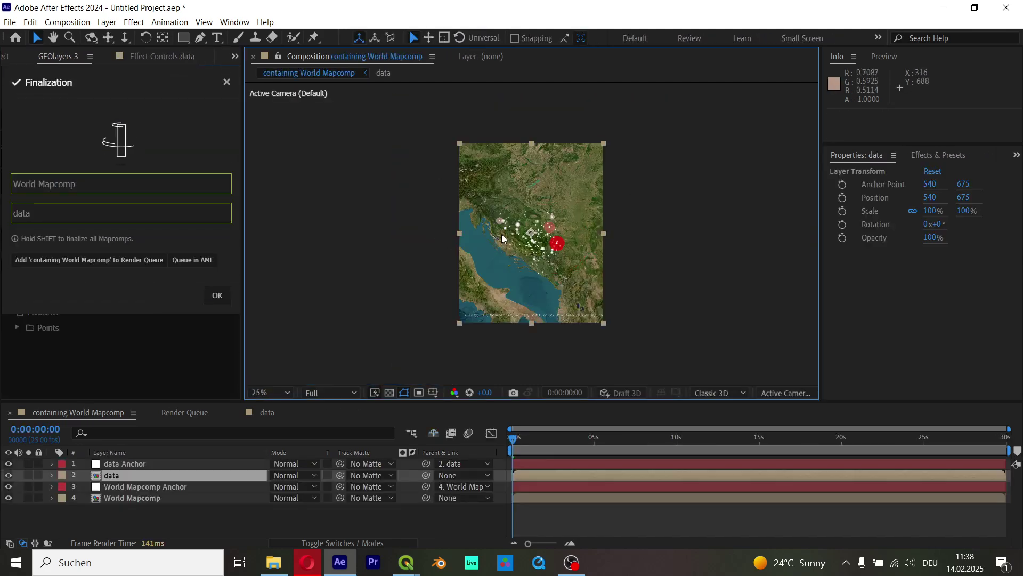
pyautogui.click(218, 296)
pyautogui.scroll(2, 478, 254)
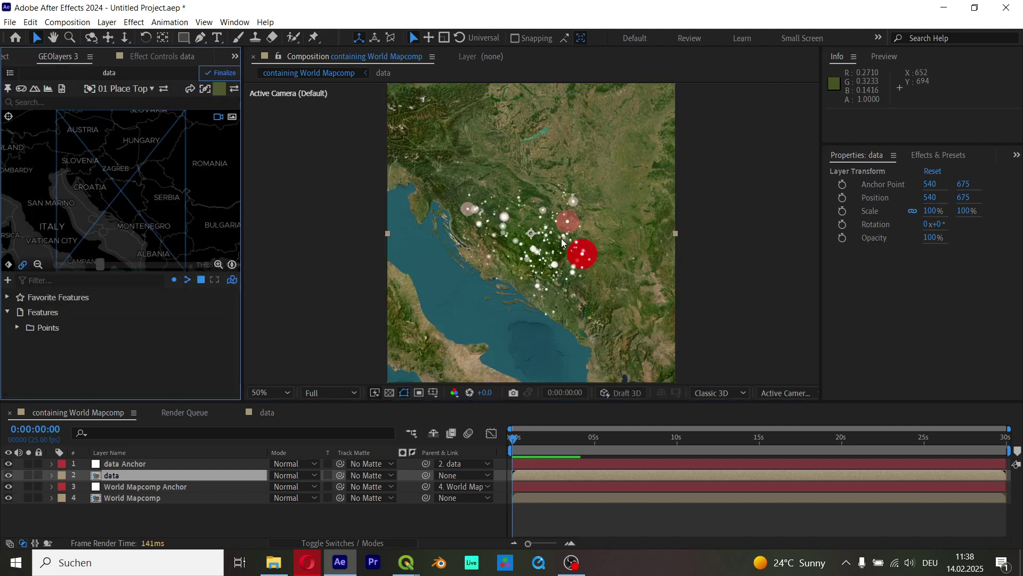
pyautogui.scroll(1, 479, 255)
pyautogui.scroll(-1, 479, 251)
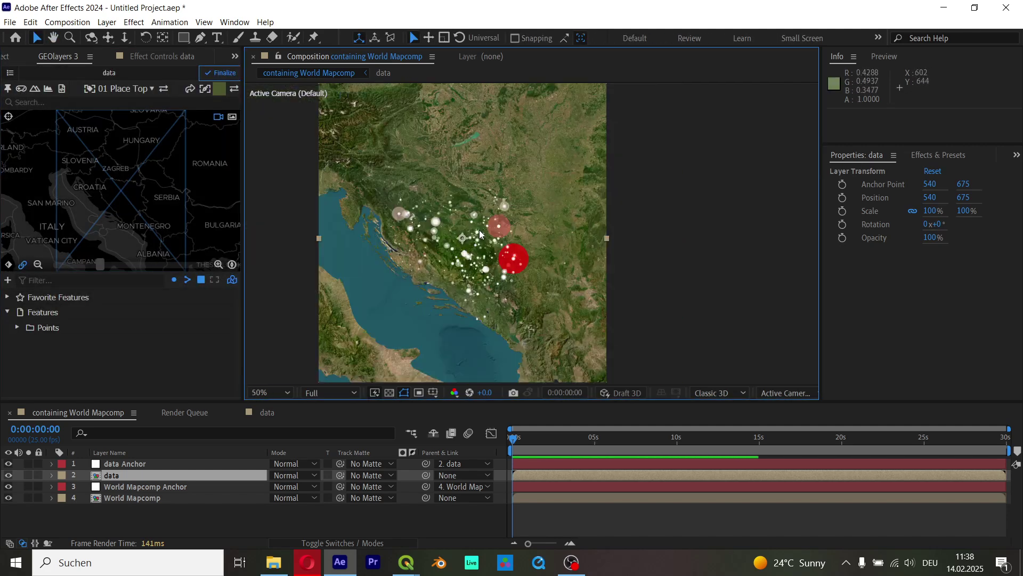
pyautogui.moveTo(418, 345); pyautogui.dragTo(447, 255)
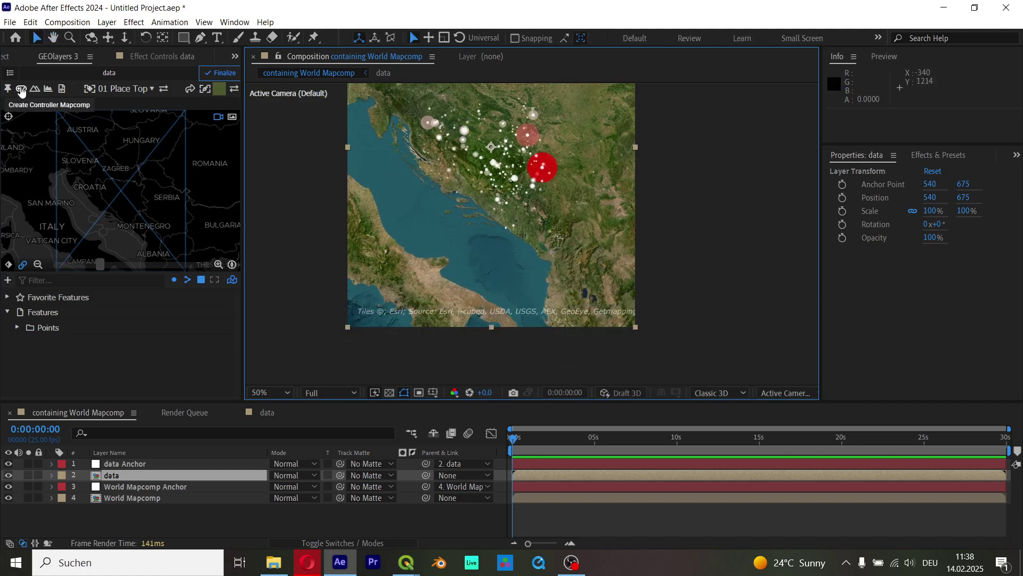
# Set the World Mapcomp's attribution text size to 15 px in its mapcomp settings and apply the change.
pyautogui.click(11, 76)
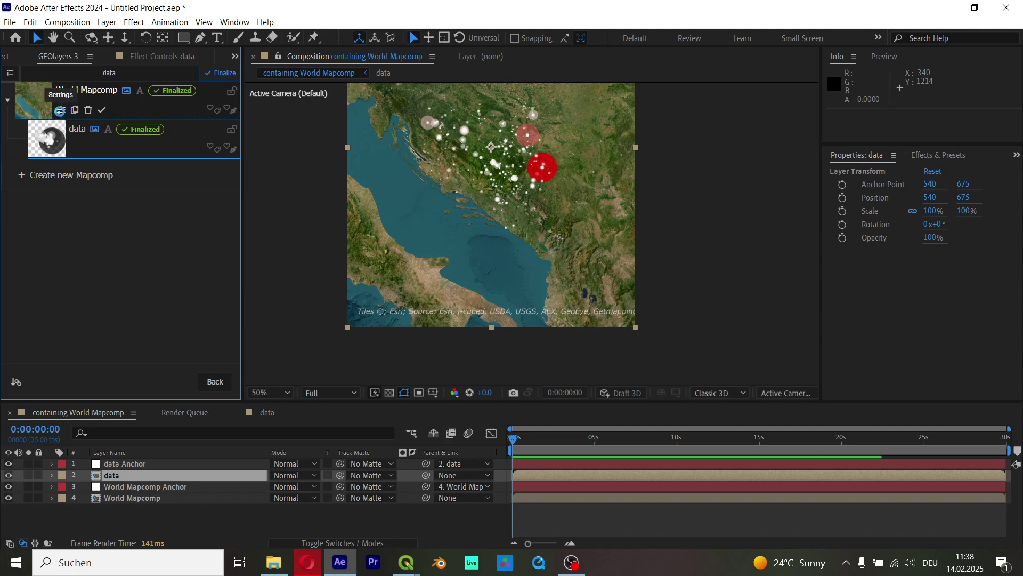
pyautogui.click(59, 110)
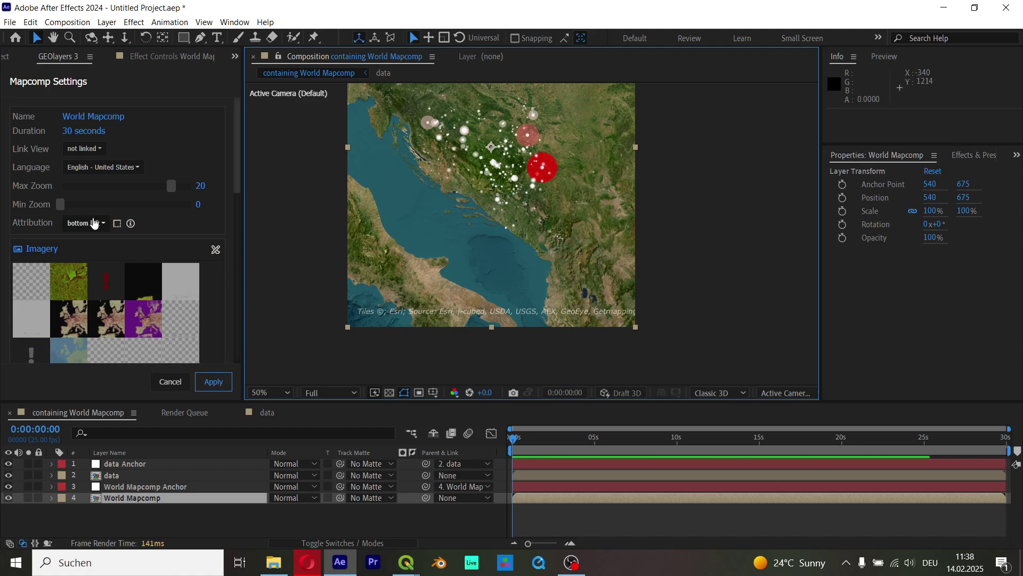
pyautogui.click(131, 223)
pyautogui.click(154, 250)
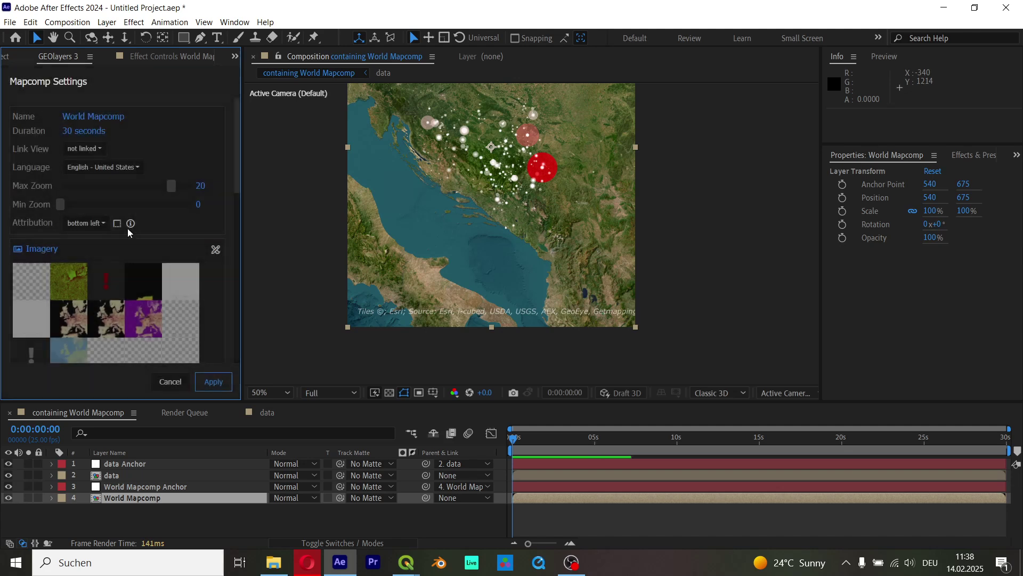
pyautogui.click(117, 223)
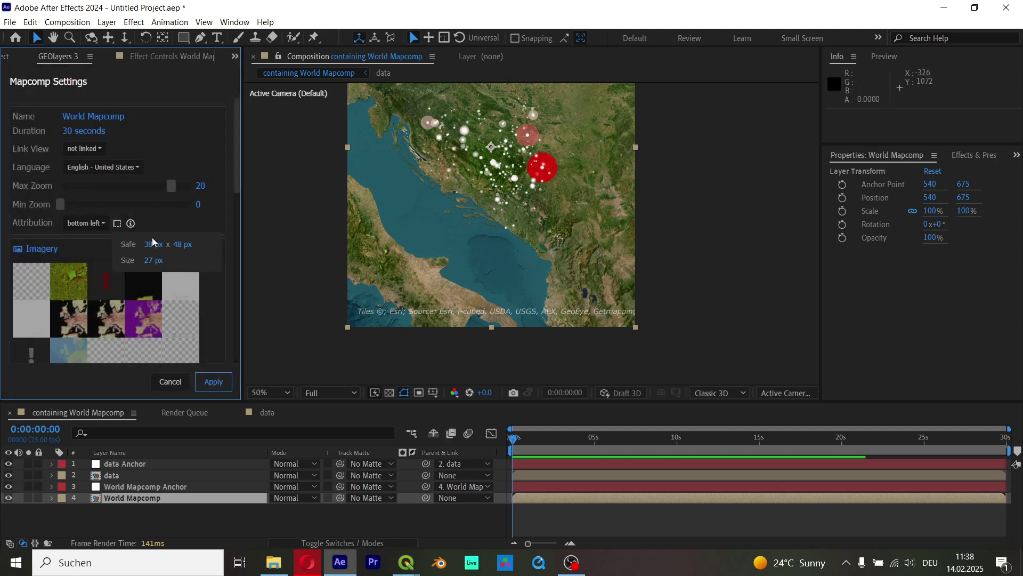
pyautogui.click(149, 261)
pyautogui.write('15')
pyautogui.press('Return')
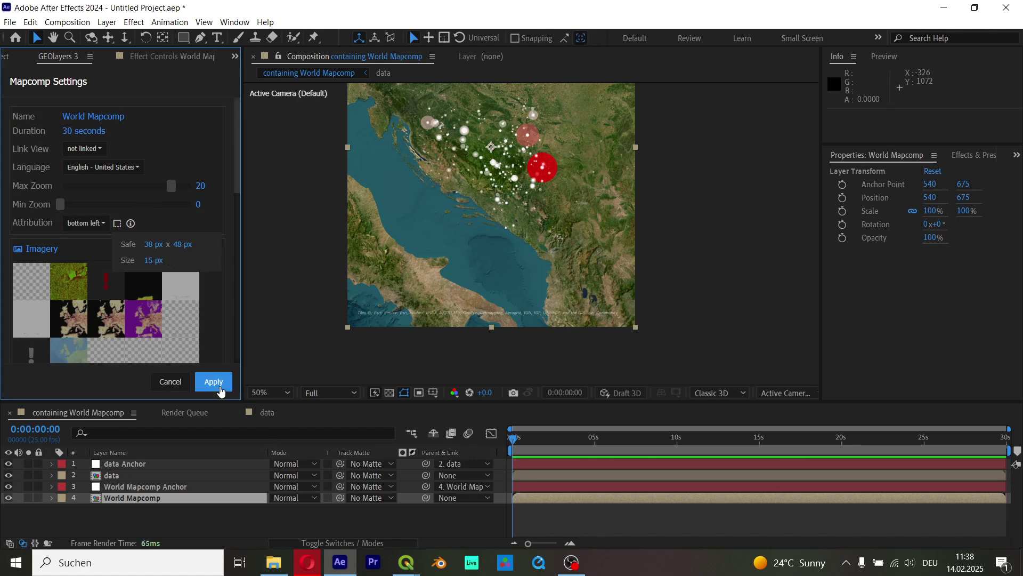
pyautogui.click(220, 383)
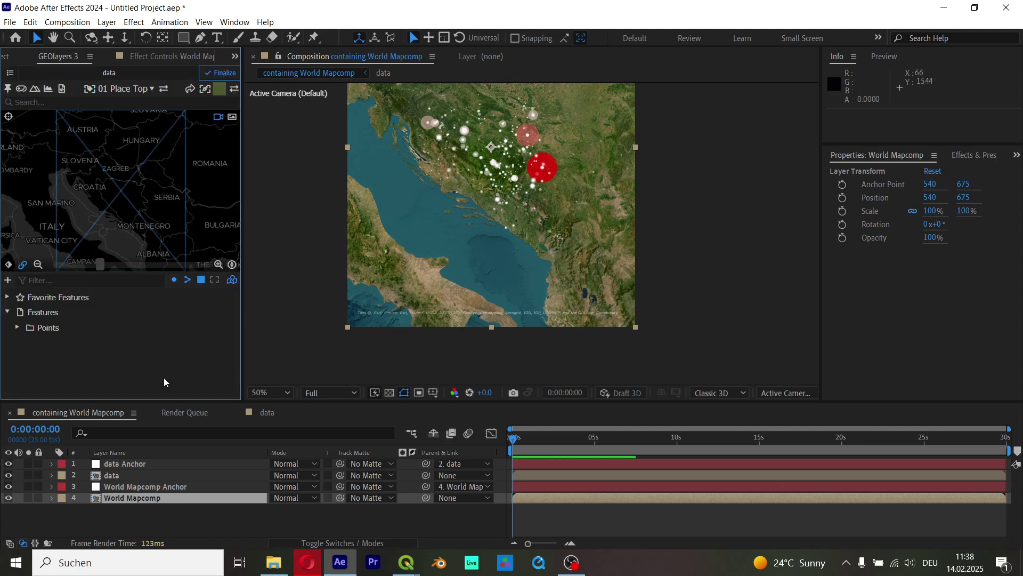
# Add the text "Data: UCDP" above the attribution line, checking the source name on the UCDP web page.
pyautogui.hotkey('ctrl', 't')
pyautogui.click(399, 290)
pyautogui.write('Data')
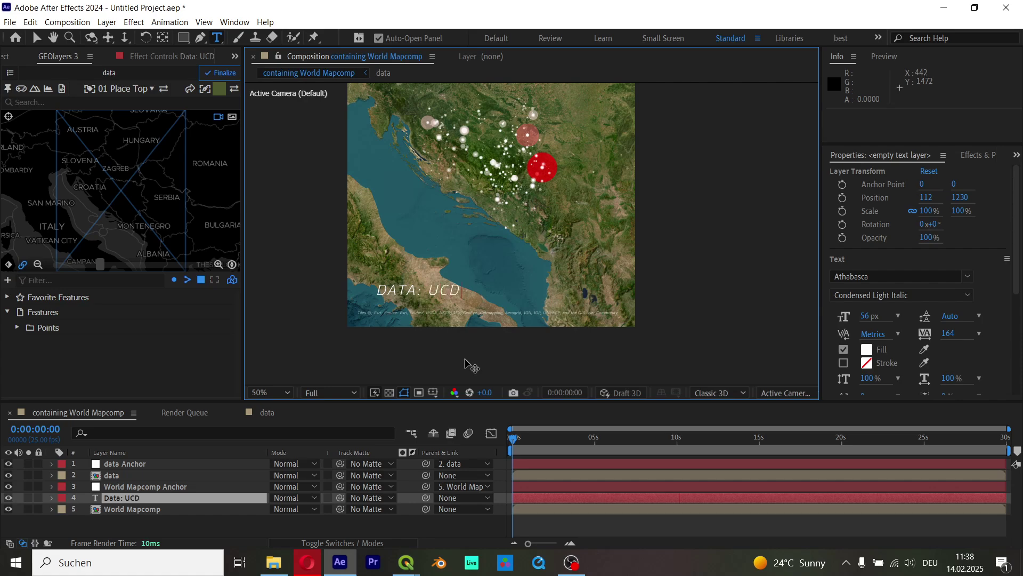
pyautogui.click(299, 568)
pyautogui.click(298, 570)
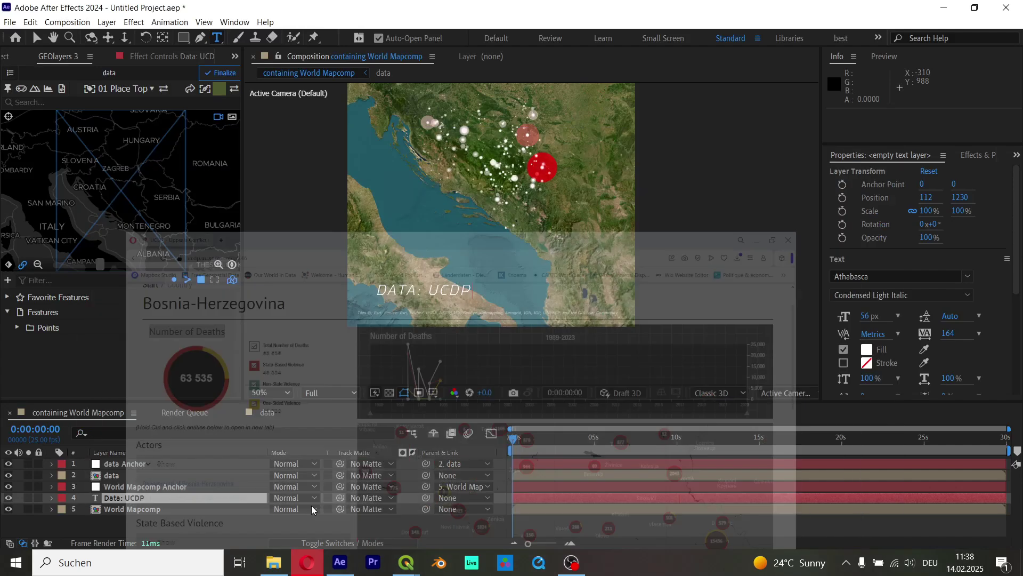
# Scale the "Data: UCDP" text to 58% and place it just above the attribution at position 42, 1285.
pyautogui.click(36, 37)
pyautogui.scroll(2, 347, 293)
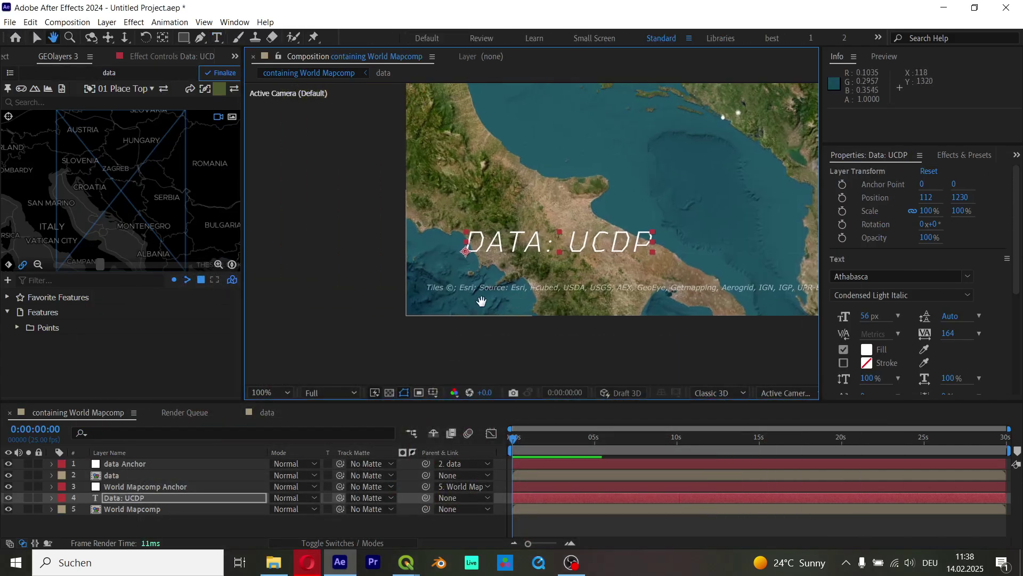
pyautogui.moveTo(544, 246); pyautogui.dragTo(506, 265)
pyautogui.press('s')
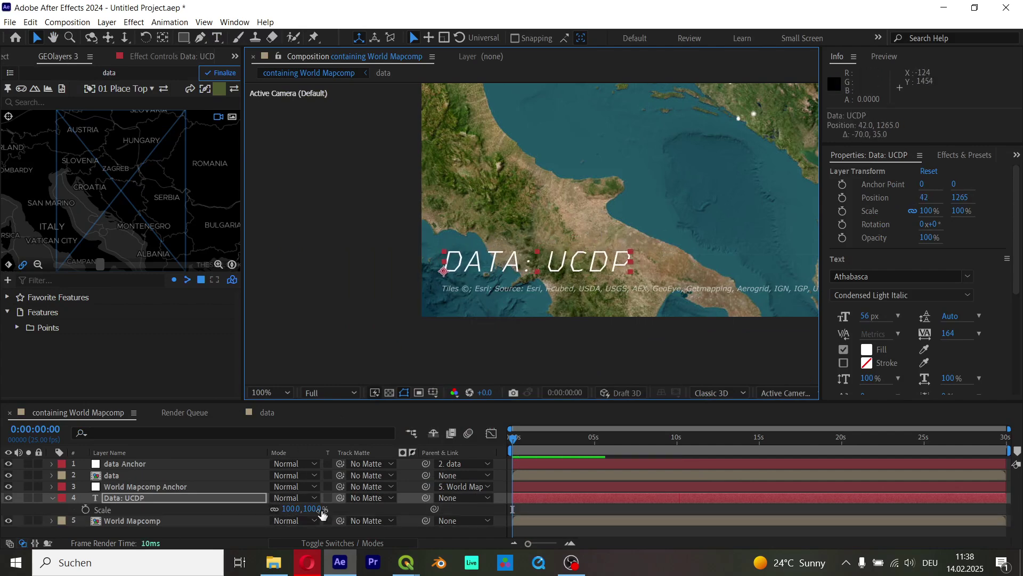
pyautogui.moveTo(313, 509); pyautogui.dragTo(291, 509)
pyautogui.scroll(1, 533, 289)
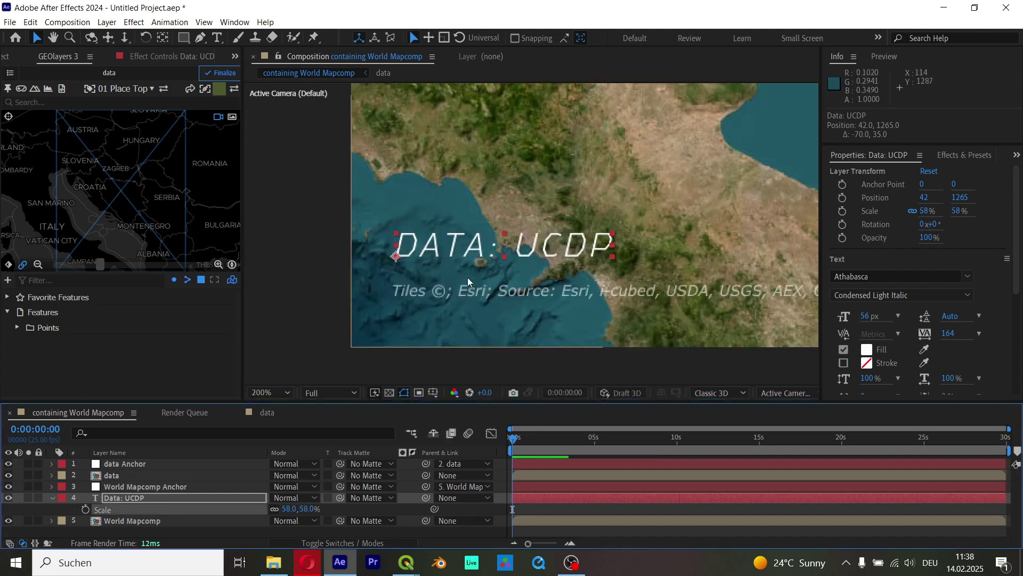
pyautogui.moveTo(434, 248); pyautogui.dragTo(434, 273)
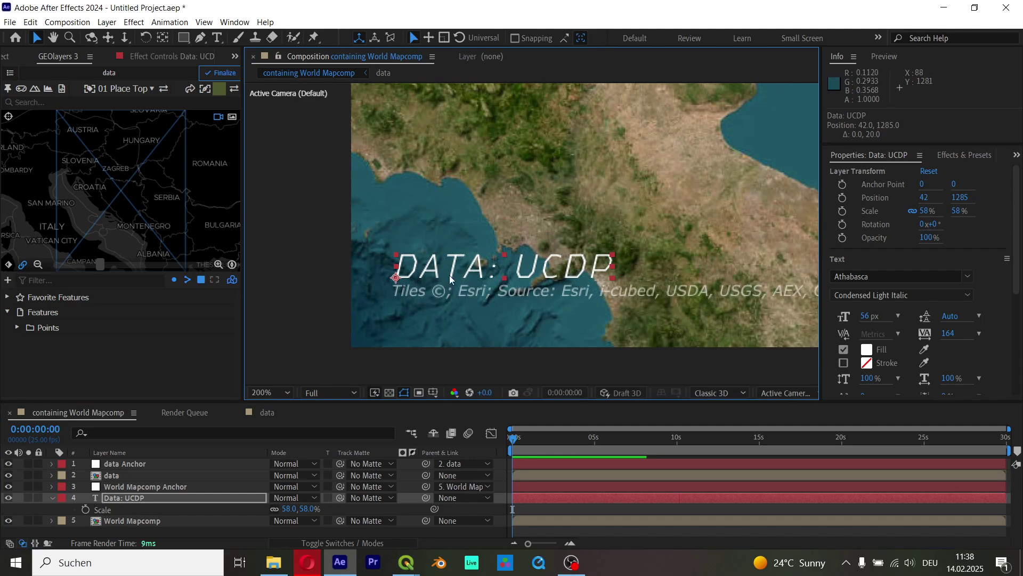
# Look up the "Data: UCDP" text's font and unlock the providerattributiontemplate layer inside the World Mapcomp composition.
pyautogui.click(889, 296)
pyautogui.click(885, 286)
pyautogui.click(886, 293)
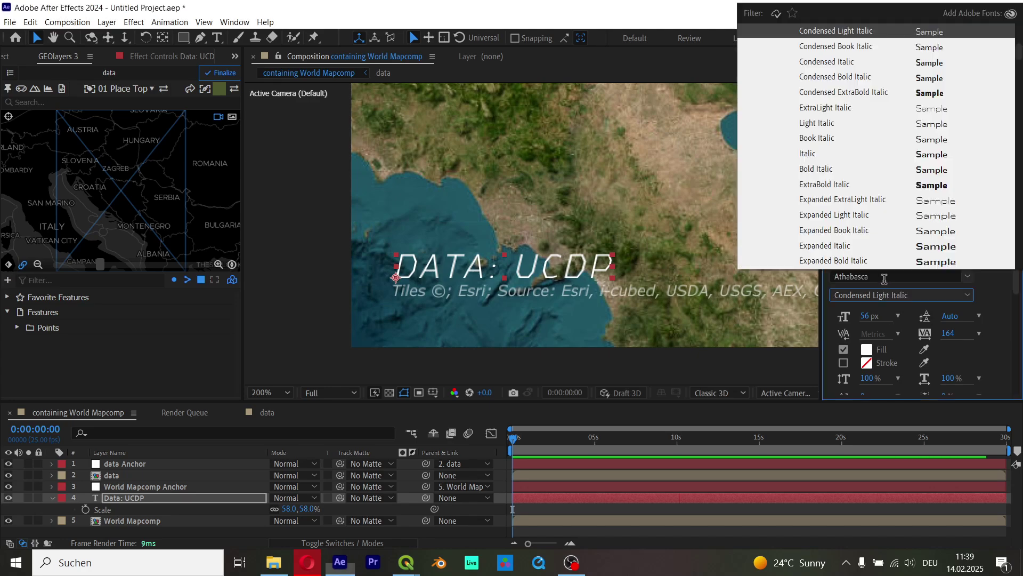
pyautogui.click(129, 487)
pyautogui.click(129, 486)
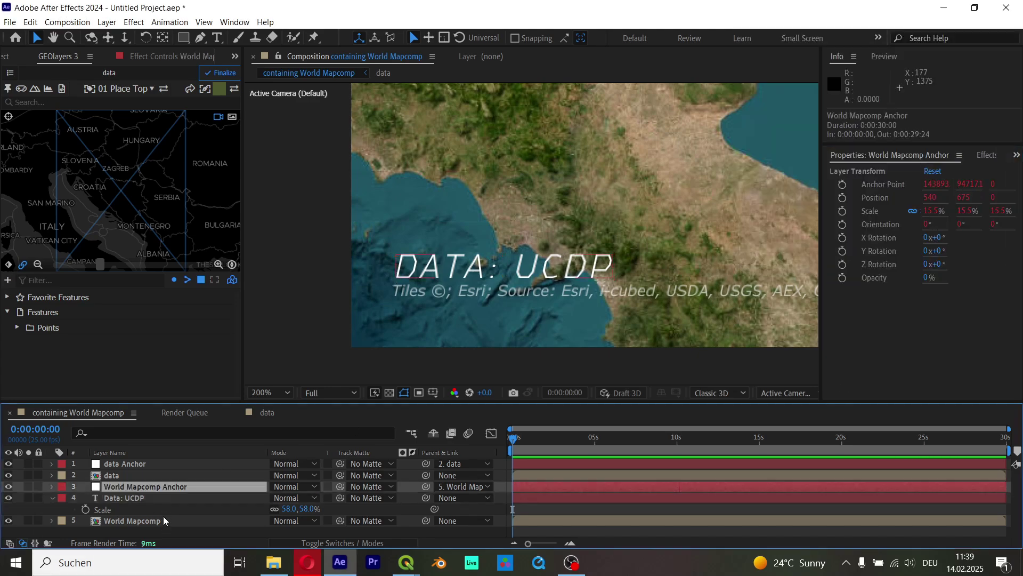
pyautogui.doubleClick(163, 518)
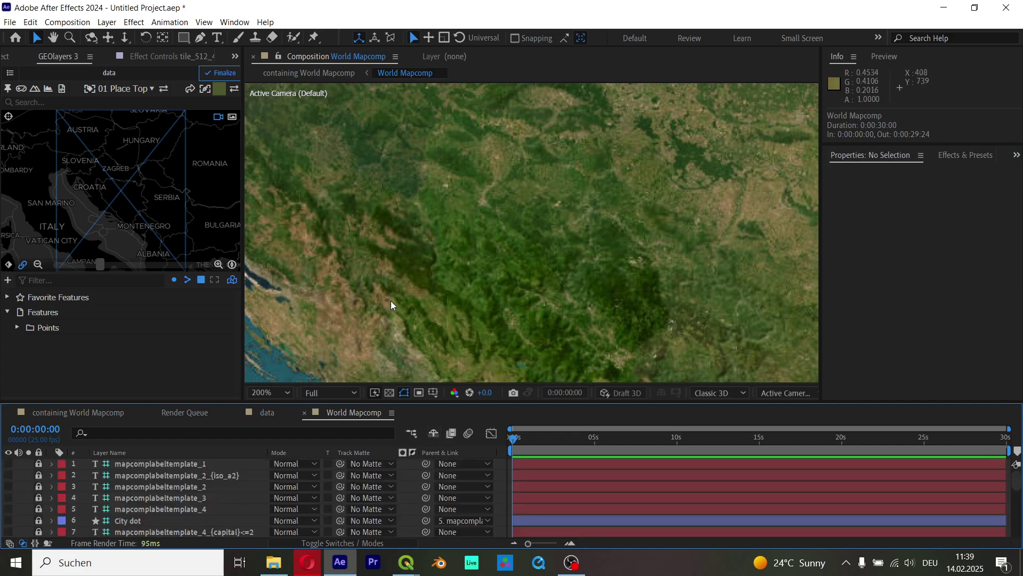
pyautogui.scroll(-2, 390, 309)
pyautogui.scroll(-5, 187, 503)
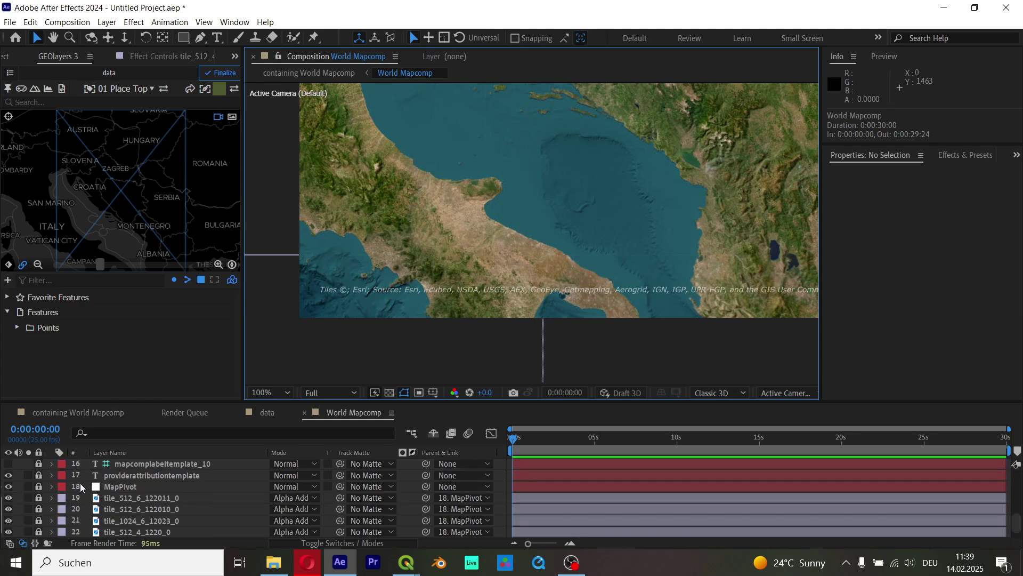
pyautogui.click(37, 475)
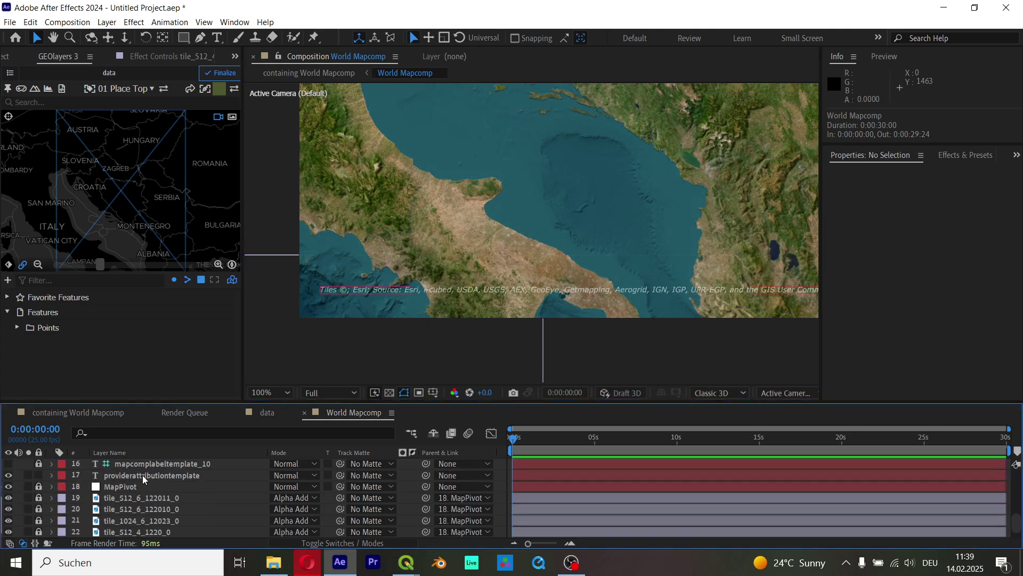
# Set the providerattributiontemplate text's font to Athabasca Condensed ExtraLight Italic and check it in the containing World Mapcomp composition.
pyautogui.click(142, 474)
pyautogui.click(889, 276)
pyautogui.write('Athabasca')
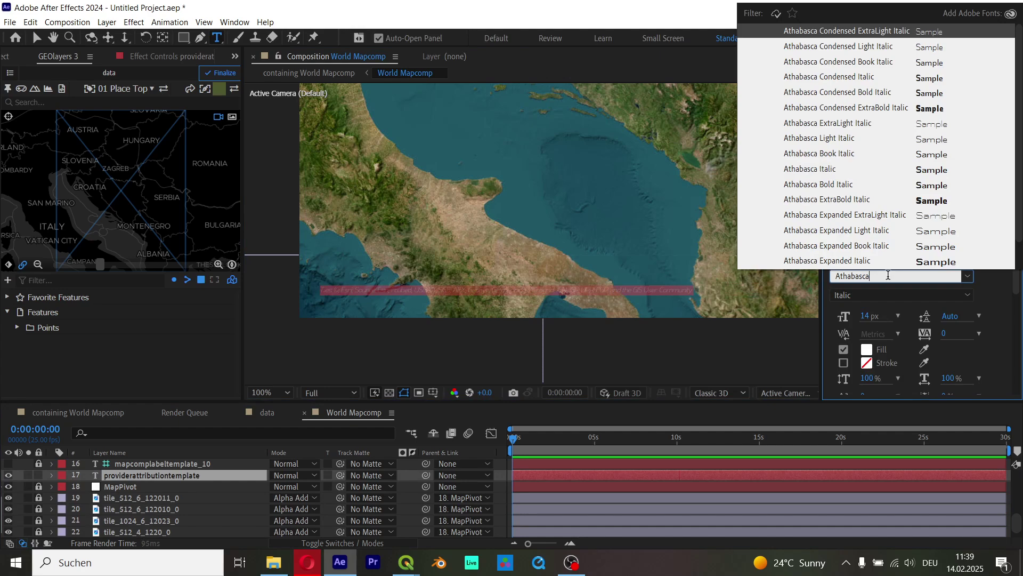
pyautogui.click(880, 31)
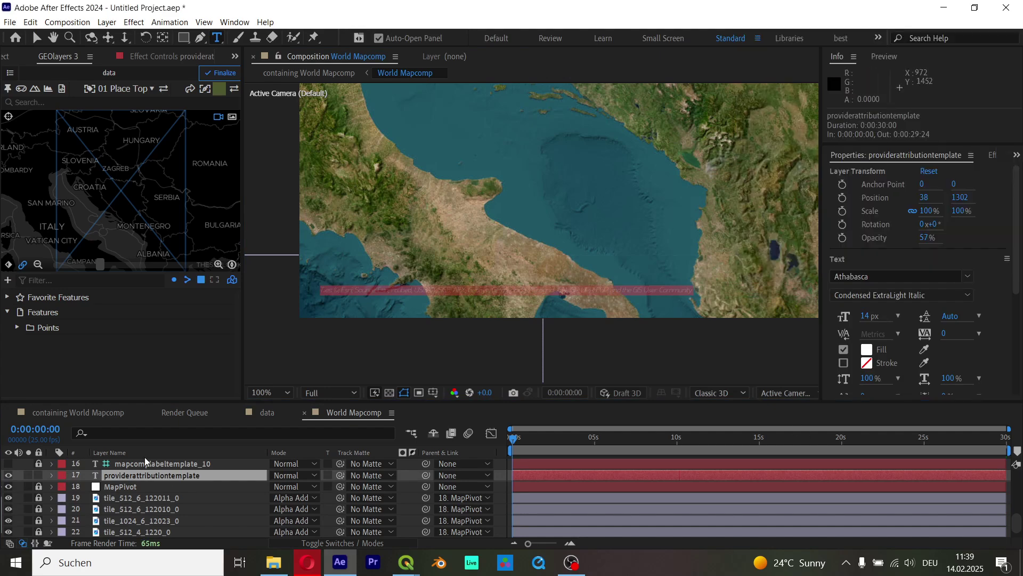
pyautogui.click(100, 417)
pyautogui.moveTo(538, 297); pyautogui.dragTo(388, 351)
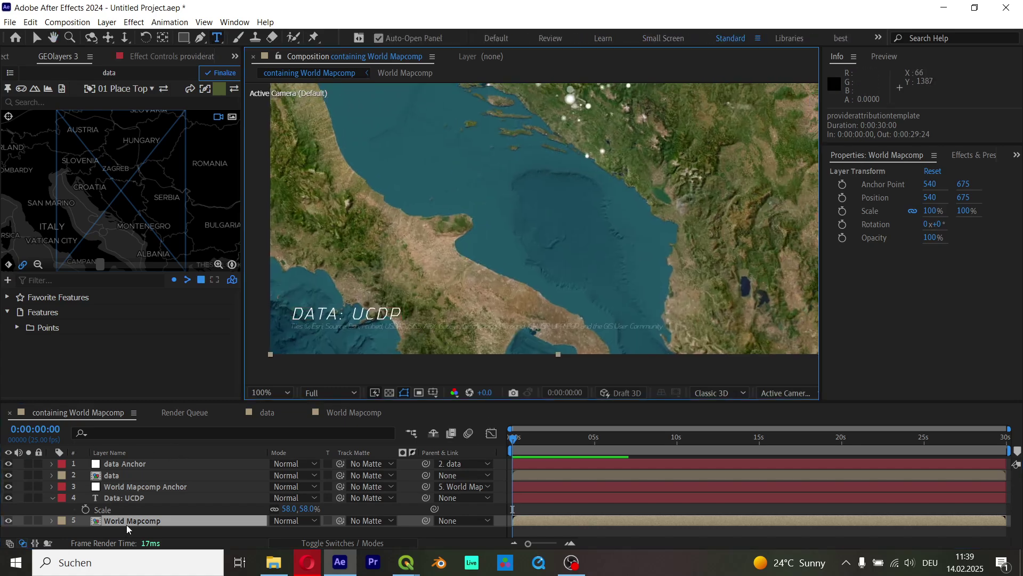
# Change the attribution text's font style to Light Italic inside World Mapcomp and review the whole map in the containing composition.
pyautogui.doubleClick(148, 520)
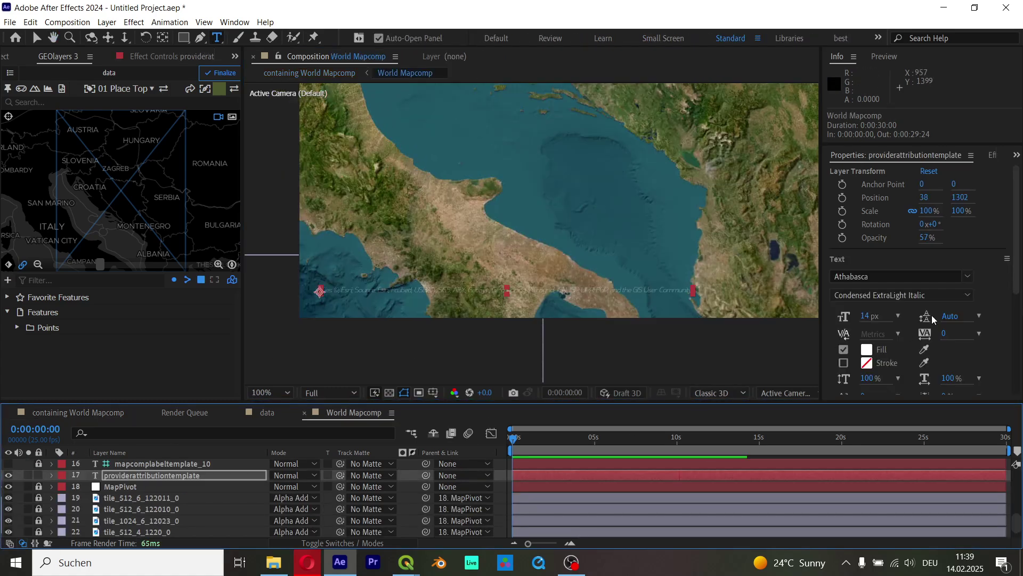
pyautogui.click(930, 297)
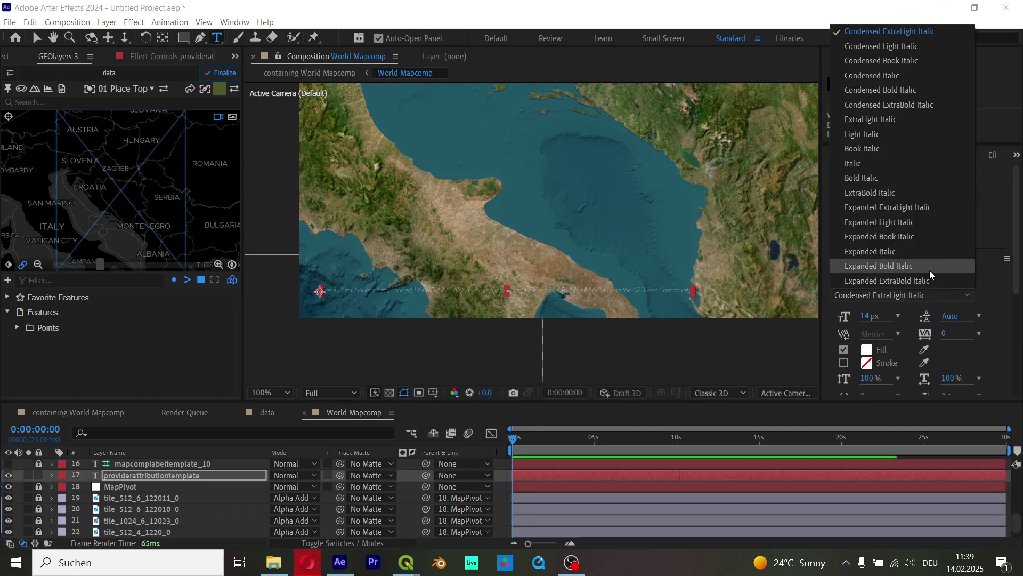
pyautogui.click(907, 130)
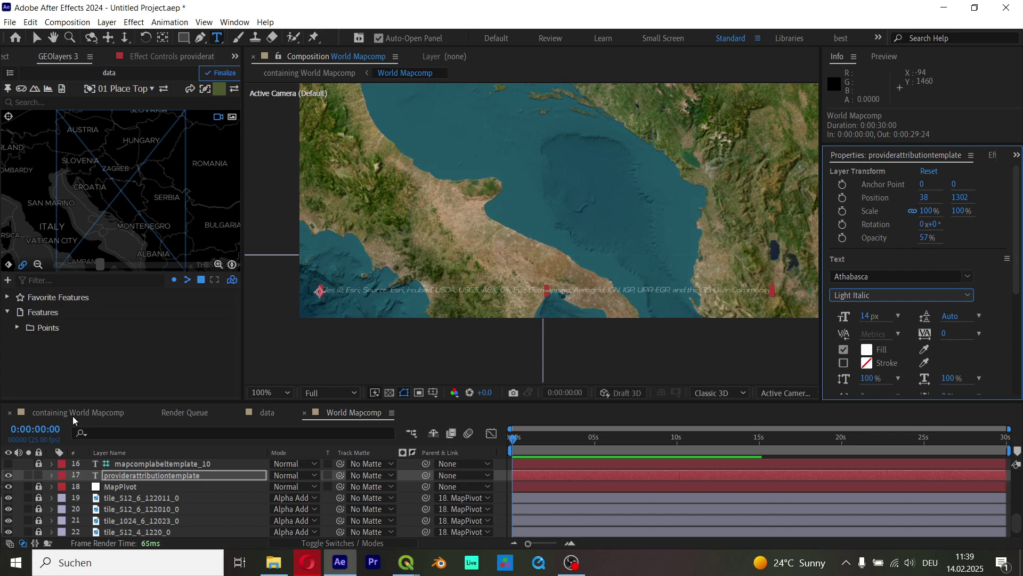
pyautogui.click(73, 415)
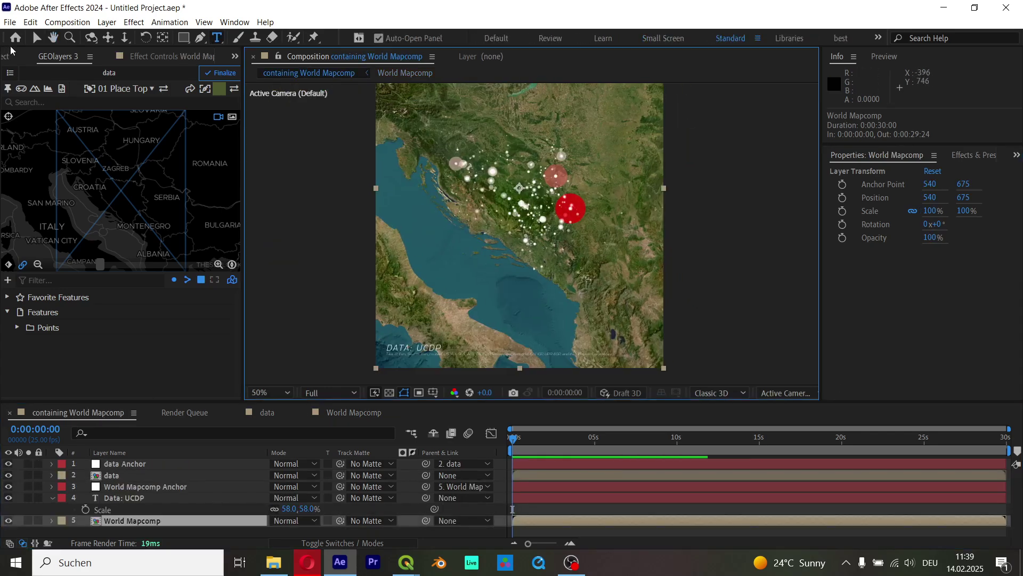
pyautogui.click(37, 38)
pyautogui.scroll(-2, 531, 195)
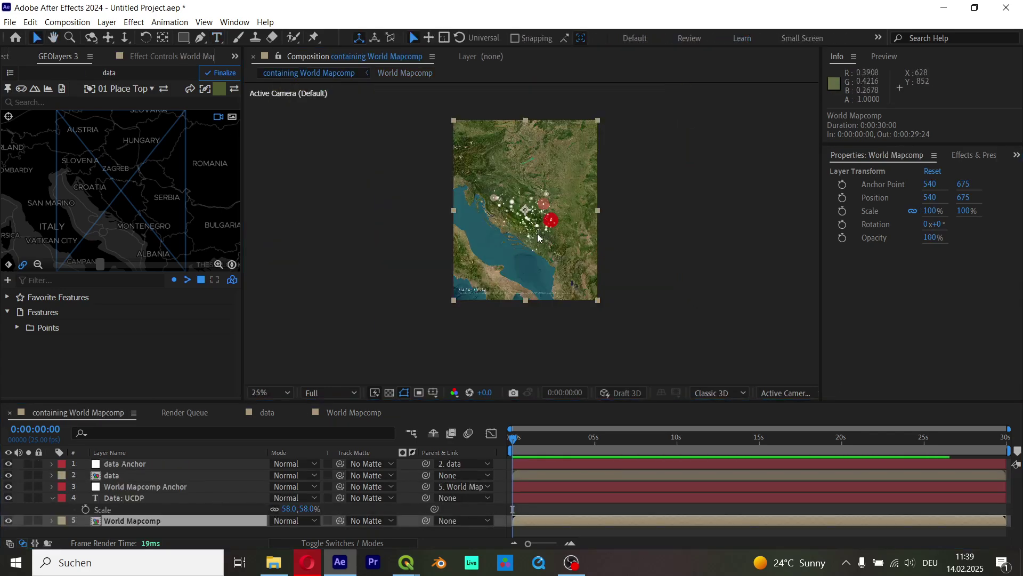
# Save the project in the Downloads folder under the name yugo.
pyautogui.hotkey('ctrl', 's')
pyautogui.scroll(2, 213, 268)
pyautogui.scroll(6, 213, 268)
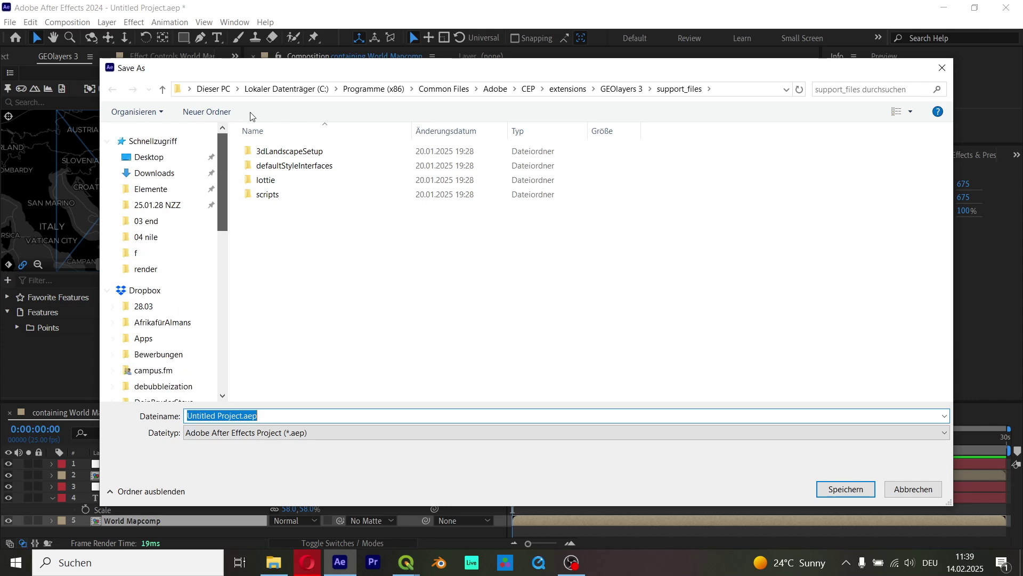
pyautogui.click(343, 421)
pyautogui.click(343, 421)
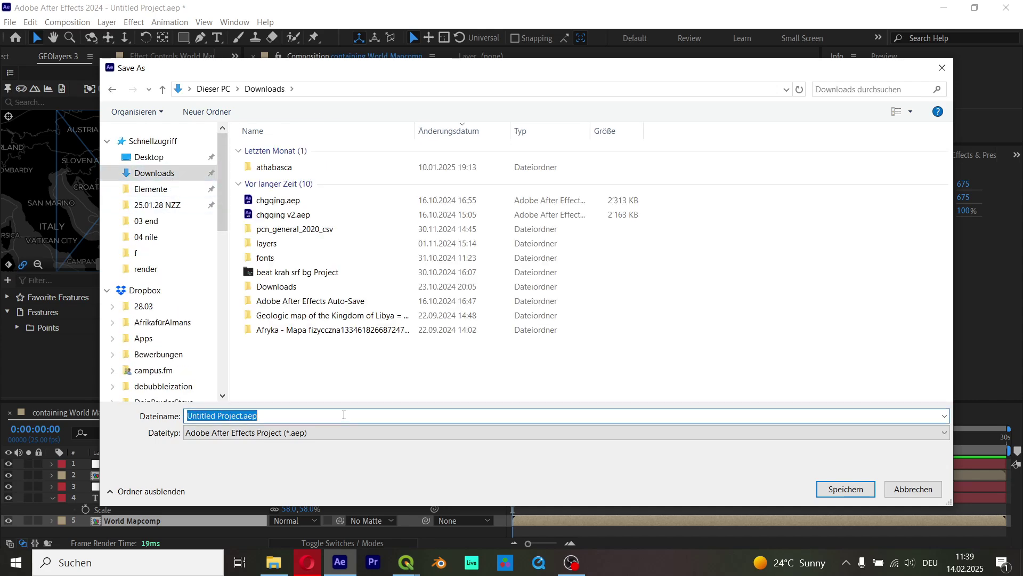
pyautogui.write('yugo')
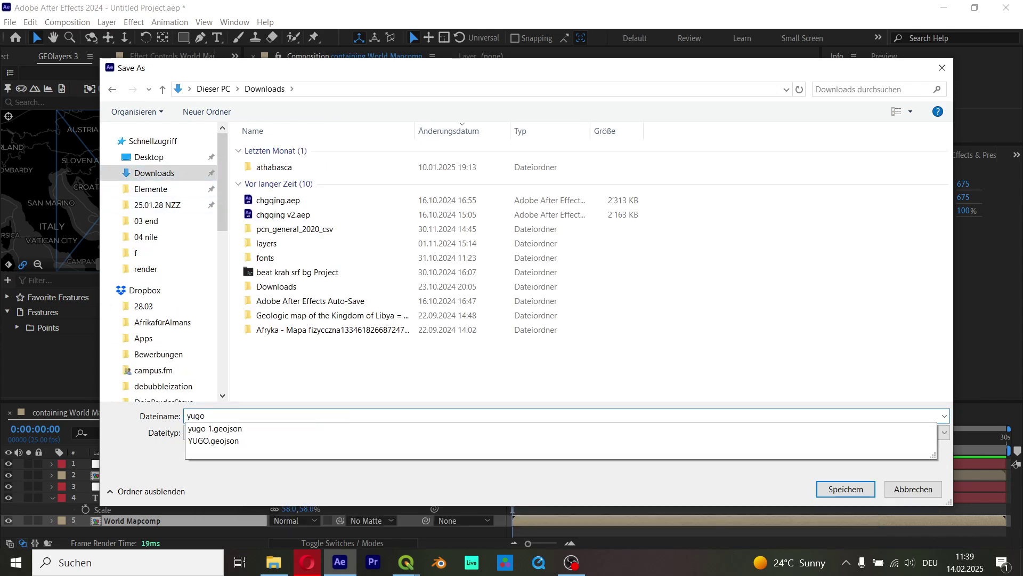
pyautogui.click(829, 493)
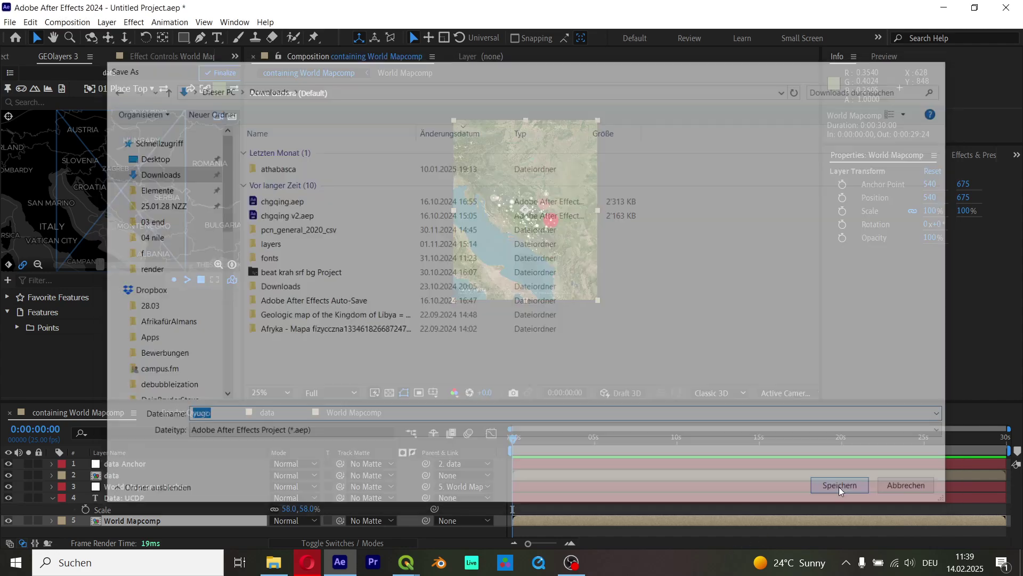
# Unlink the GEOlayers map from the mapcomp view and add the sovereign countries Slovenia and Croatia to the browser.
pyautogui.click(8, 265)
pyautogui.scroll(2, 89, 176)
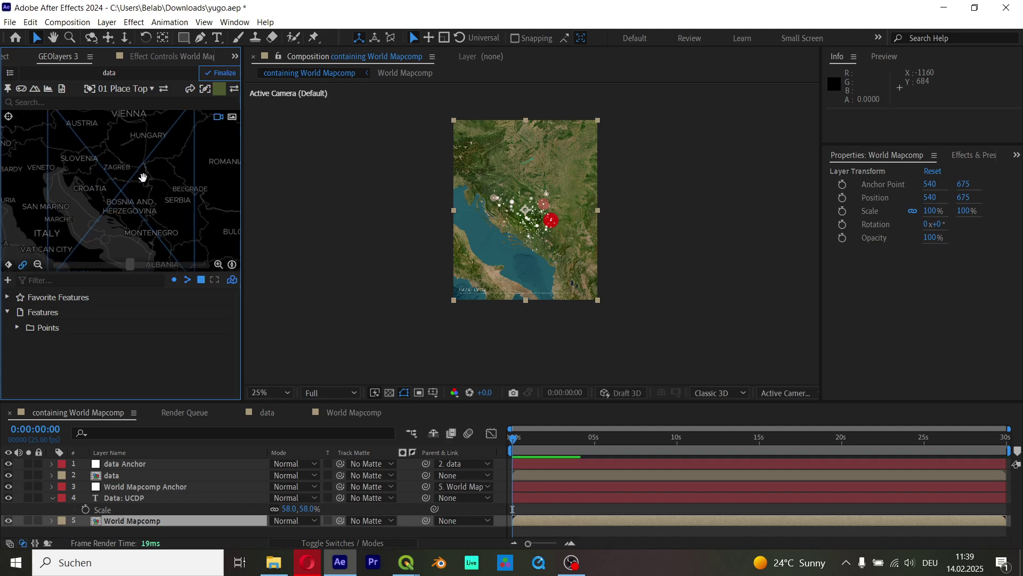
pyautogui.moveTo(151, 184); pyautogui.dragTo(143, 178)
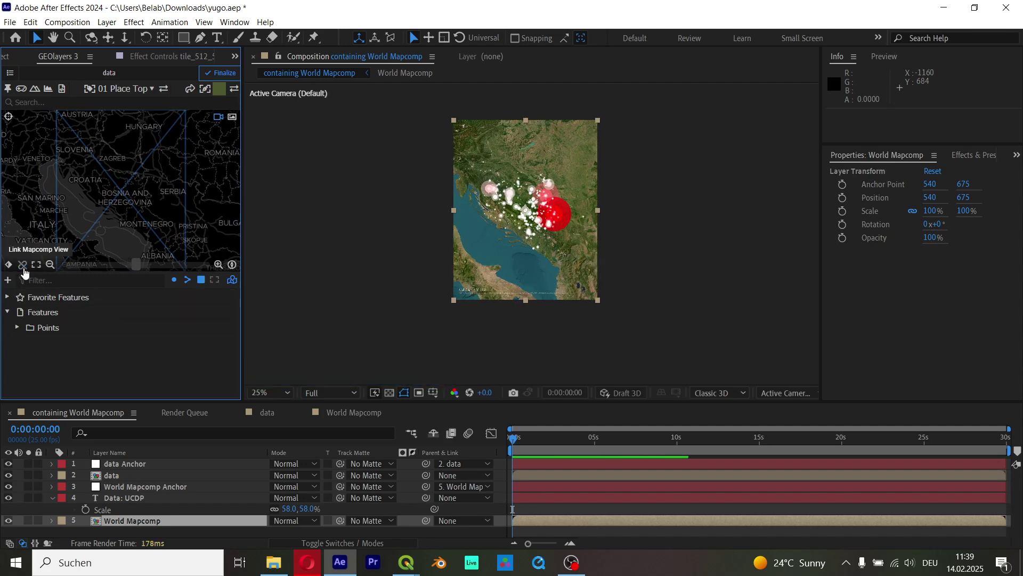
pyautogui.scroll(2, 77, 155)
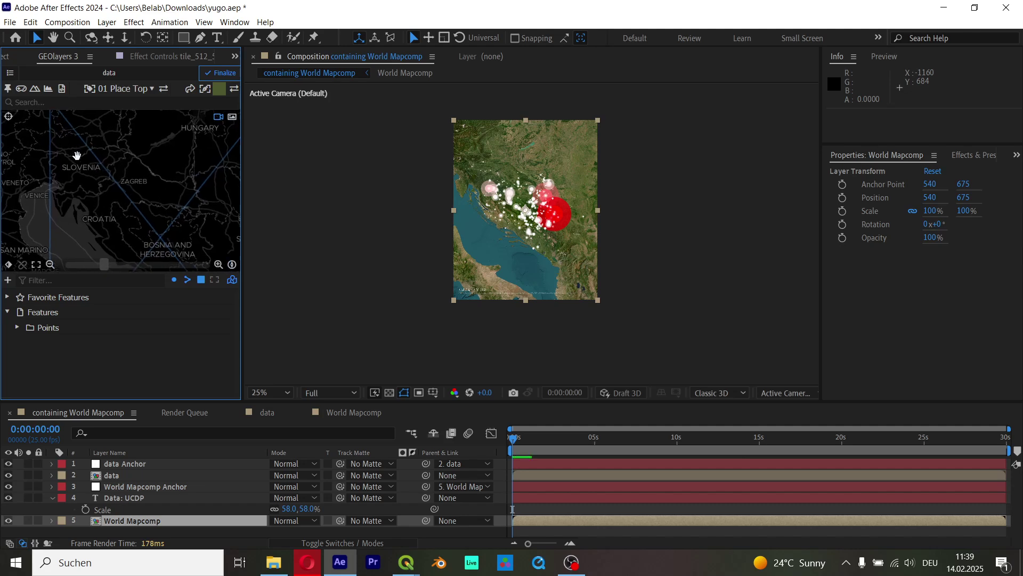
pyautogui.click(77, 213)
pyautogui.click(80, 259)
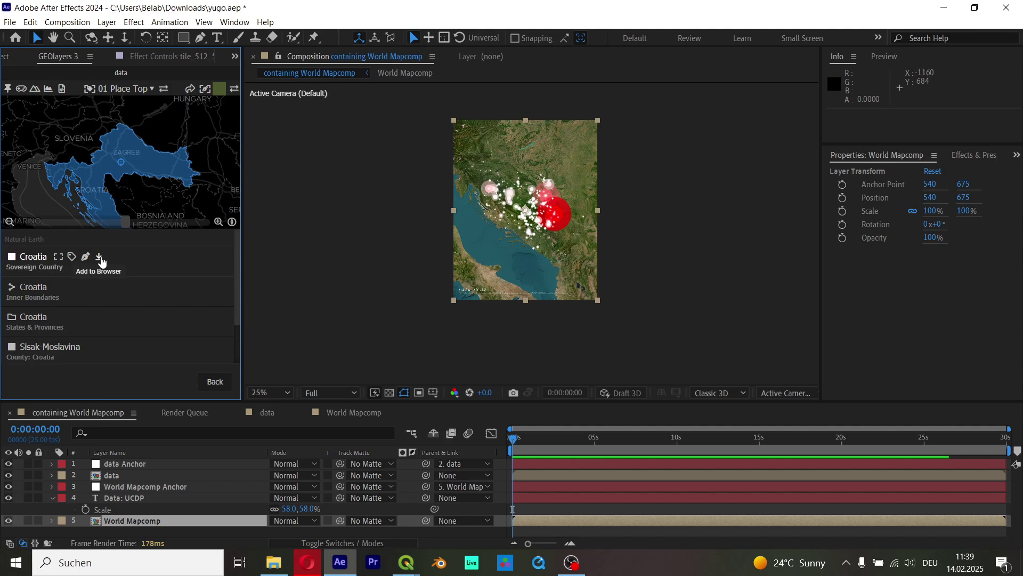
pyautogui.click(100, 258)
# Add the sovereign countries Bosnia and Herzegovina and Montenegro to the browser.
pyautogui.click(155, 270)
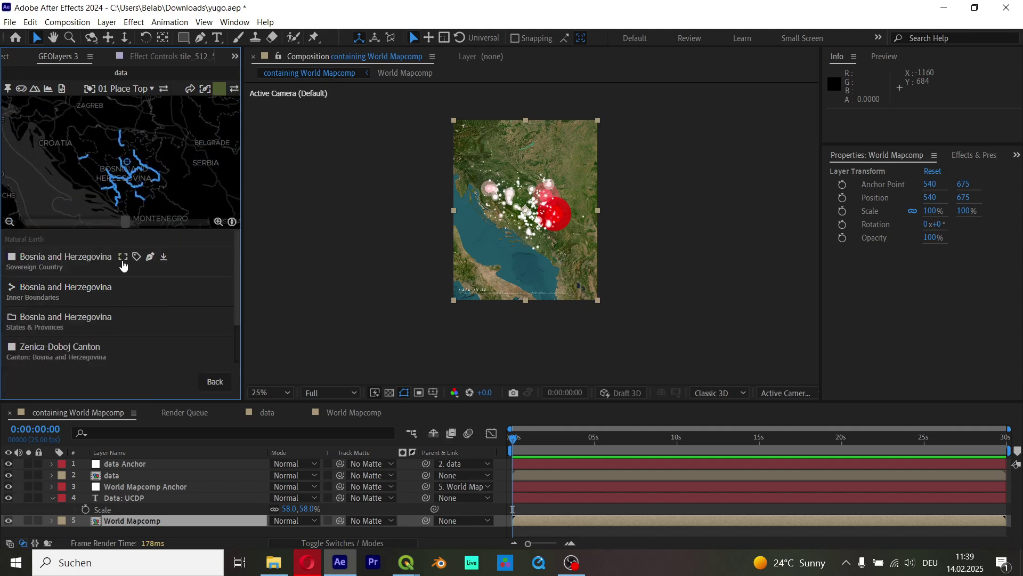
pyautogui.click(164, 258)
pyautogui.moveTo(154, 256); pyautogui.dragTo(145, 201)
pyautogui.click(143, 187)
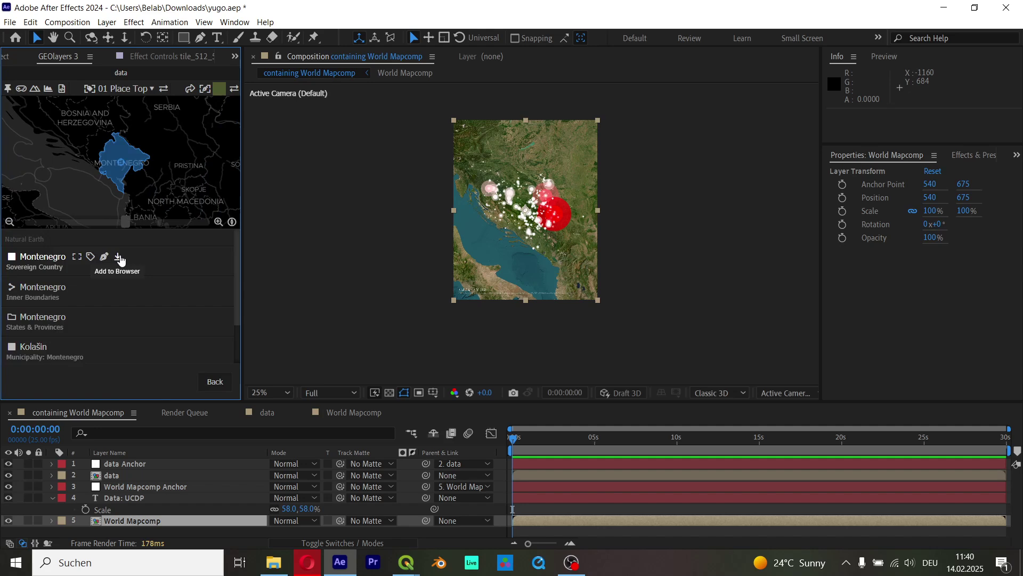
pyautogui.click(118, 256)
# Add Serbia and Kosovo to the browser as country features.
pyautogui.click(177, 152)
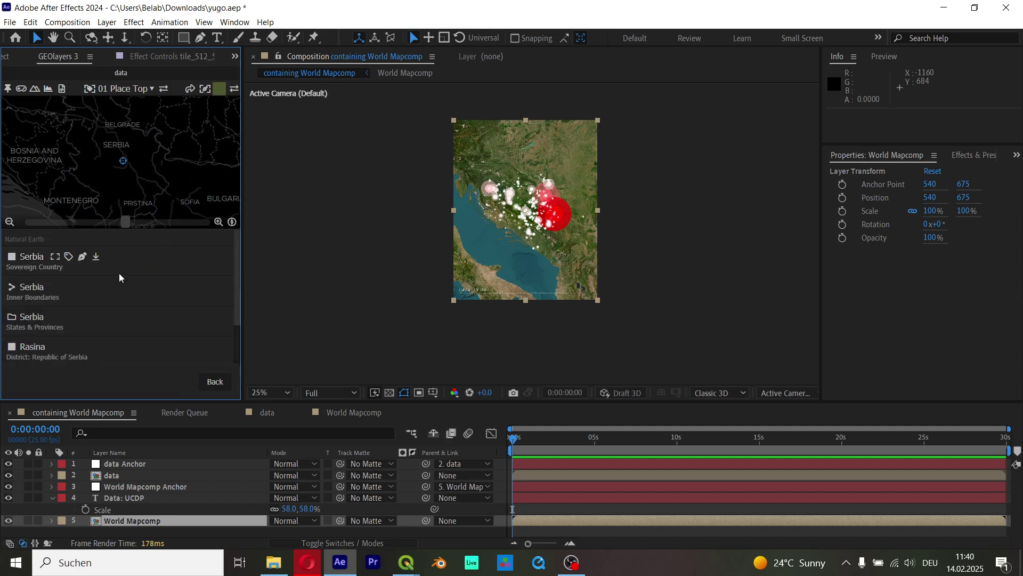
pyautogui.click(97, 258)
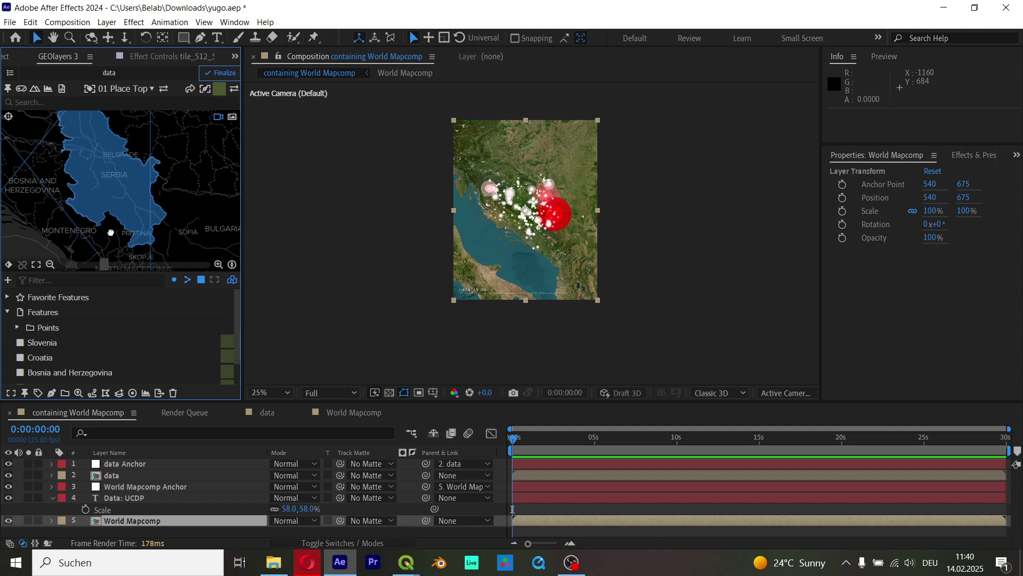
pyautogui.click(110, 231)
pyautogui.click(102, 258)
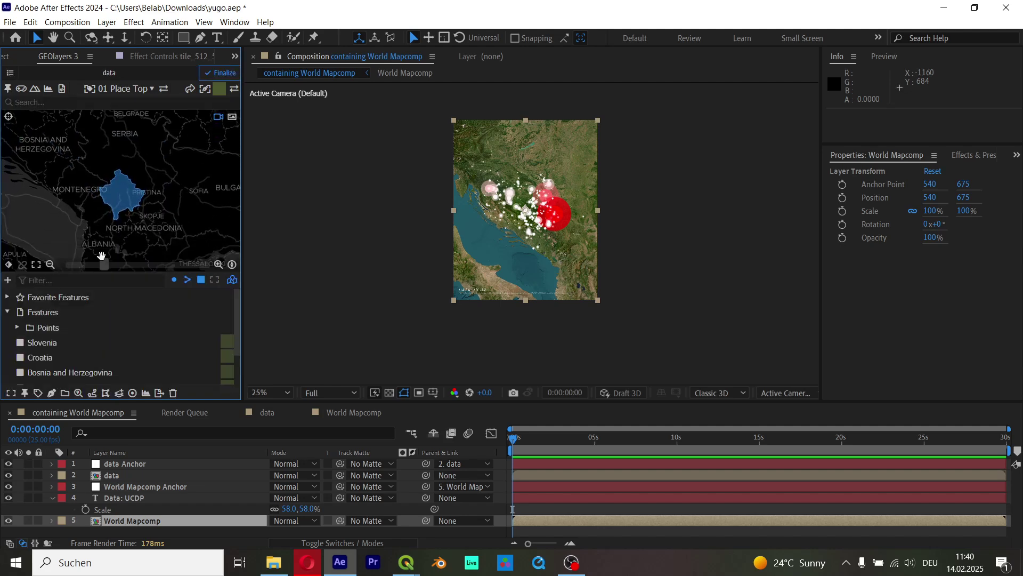
# Highlight the features from Slovenia to Kosovo to check the covered area, and add the sovereign country North Macedonia to the browser.
pyautogui.click(40, 349)
pyautogui.scroll(-2, 48, 365)
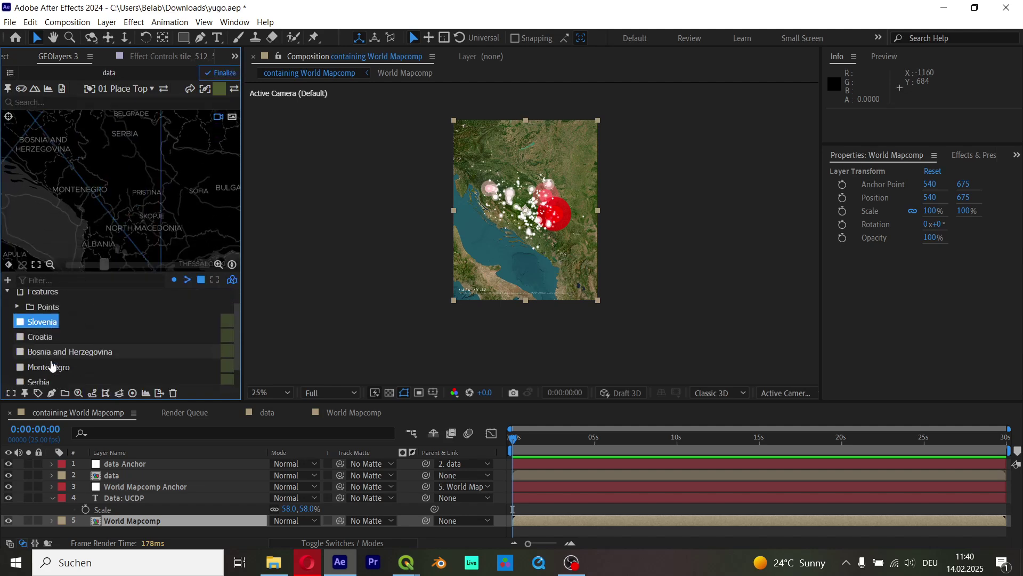
pyautogui.keyDown('shift'); pyautogui.click(47, 377); pyautogui.keyUp('shift')
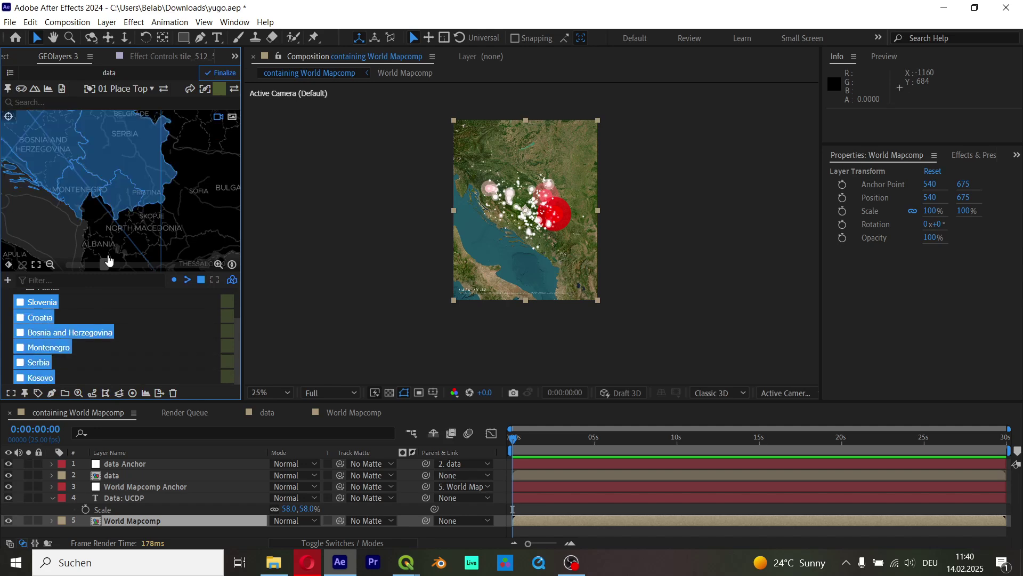
pyautogui.click(140, 227)
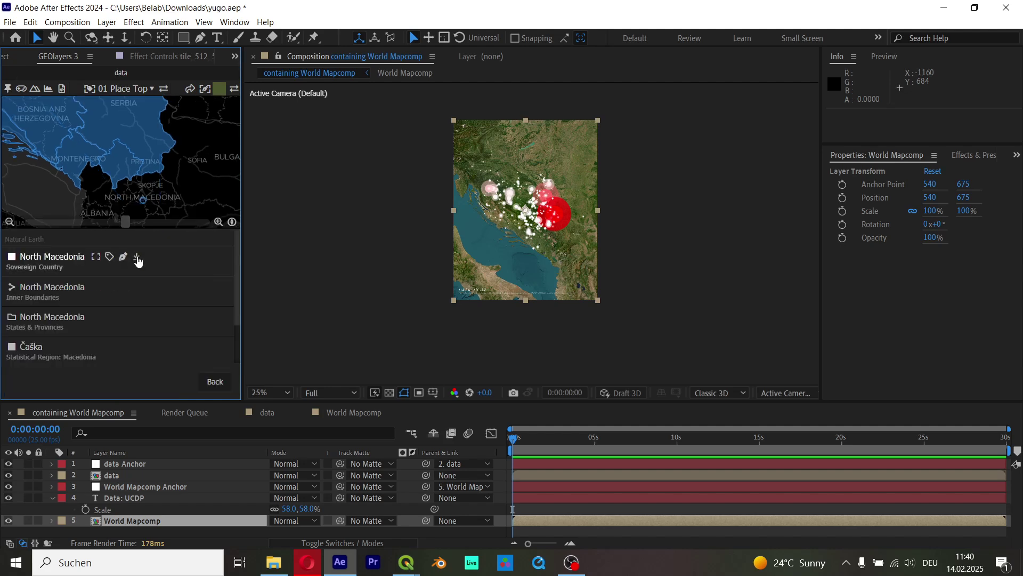
pyautogui.click(137, 257)
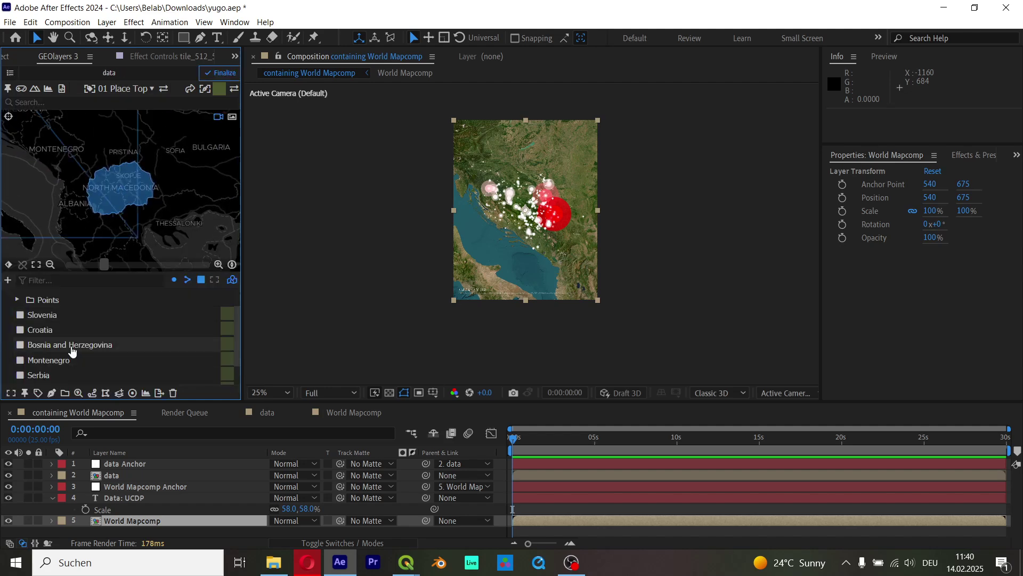
# Select all country features from Slovenia to North Macedonia and examine the accuracy of their outline along the northern Croatian coast.
pyautogui.scroll(-2, 53, 341)
pyautogui.keyDown('shift'); pyautogui.click(50, 378); pyautogui.keyUp('shift')
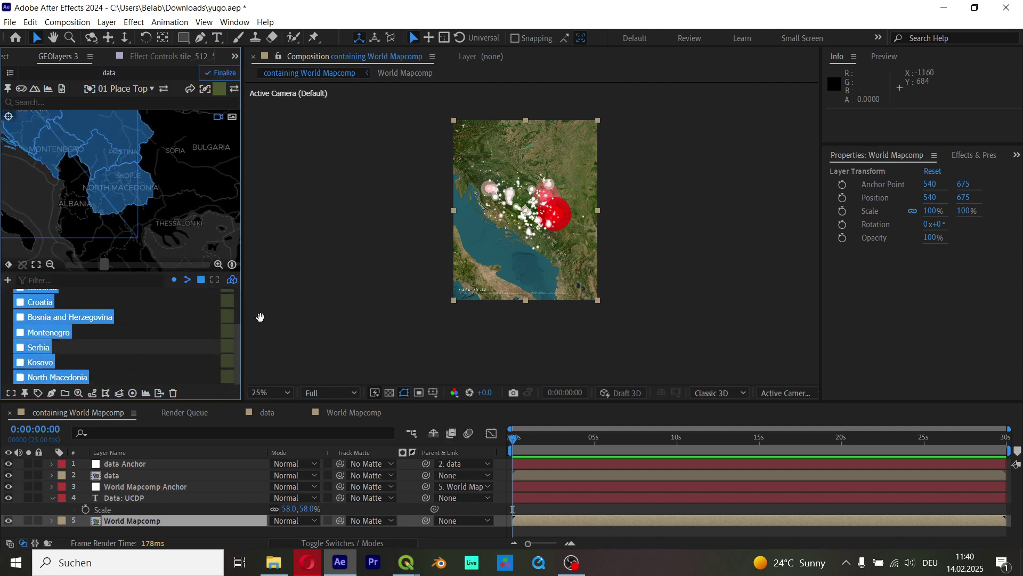
pyautogui.scroll(-2, 71, 167)
pyautogui.moveTo(144, 150); pyautogui.dragTo(190, 217)
pyautogui.scroll(5, 37, 154)
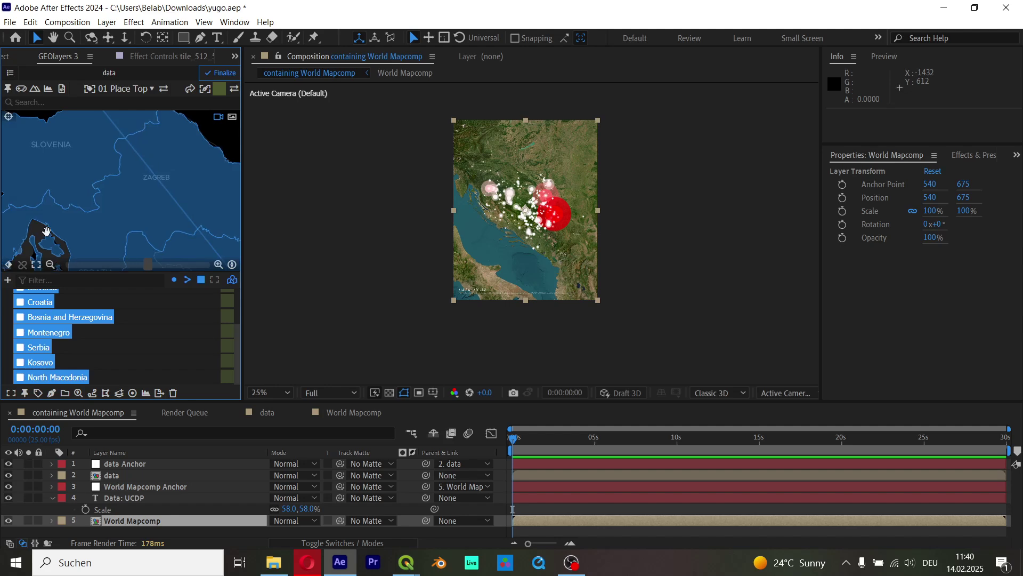
pyautogui.scroll(3, 40, 218)
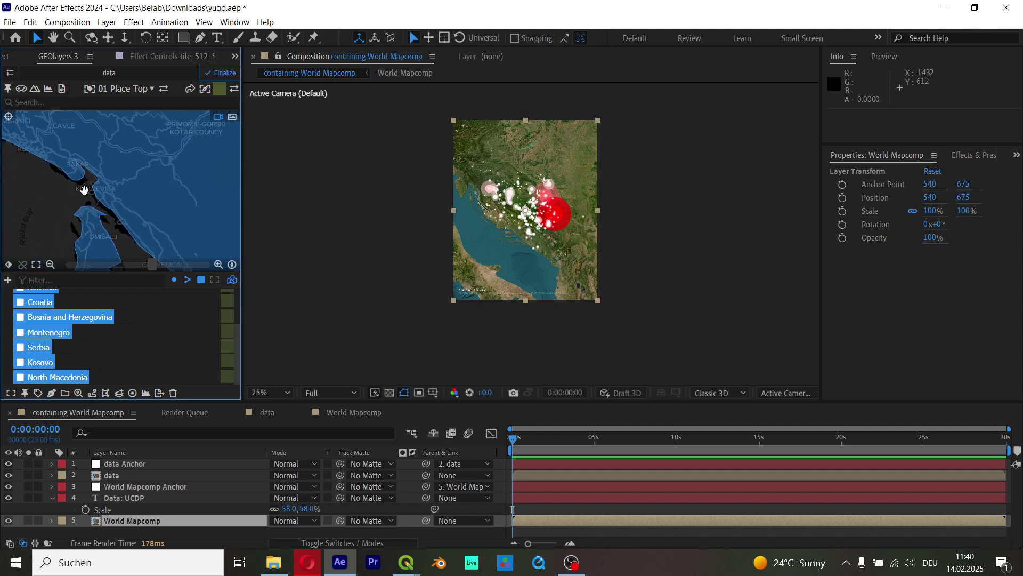
pyautogui.scroll(-2, 106, 154)
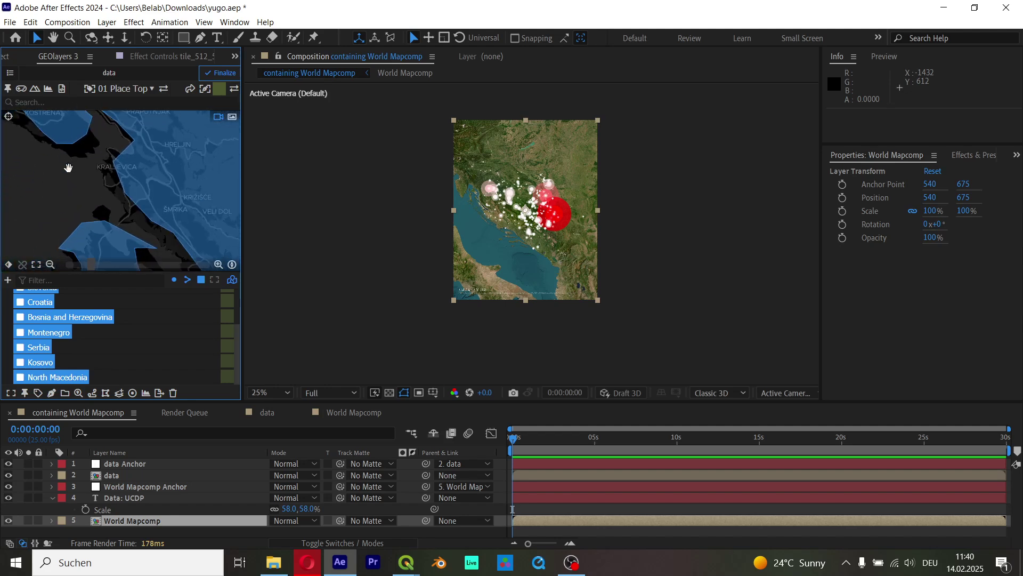
pyautogui.scroll(-2, 62, 179)
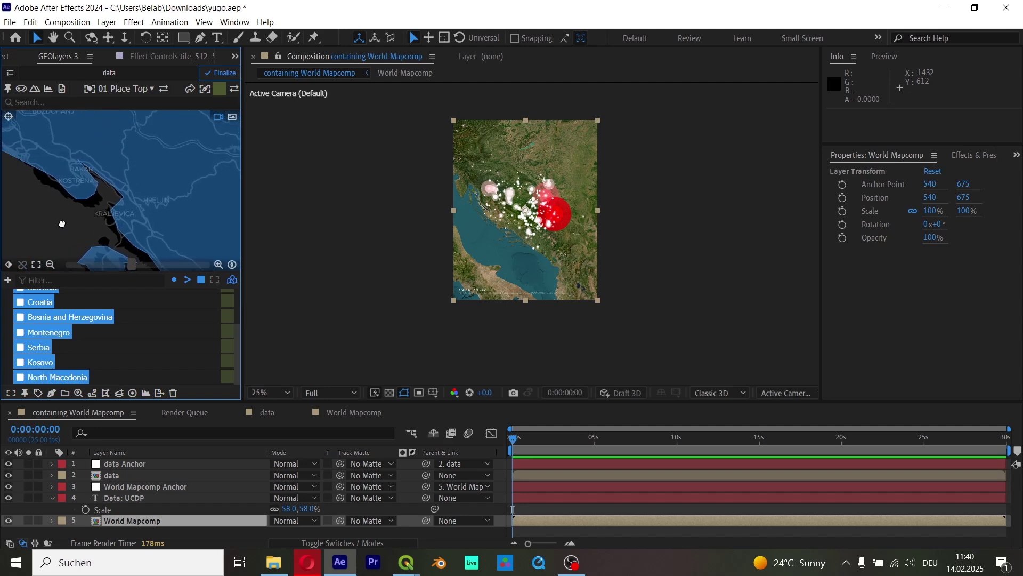
pyautogui.scroll(-4, 106, 205)
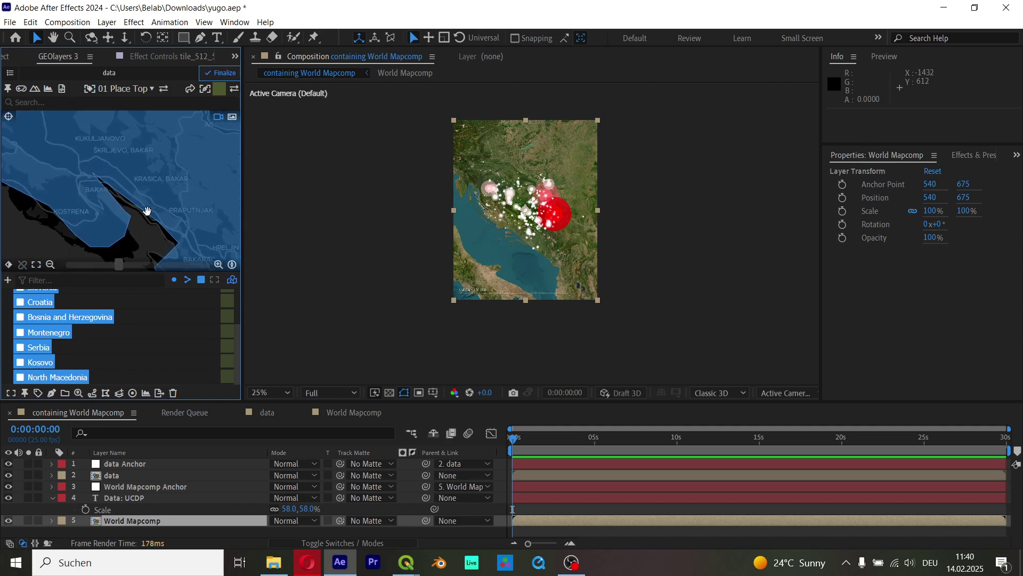
pyautogui.scroll(-4, 152, 209)
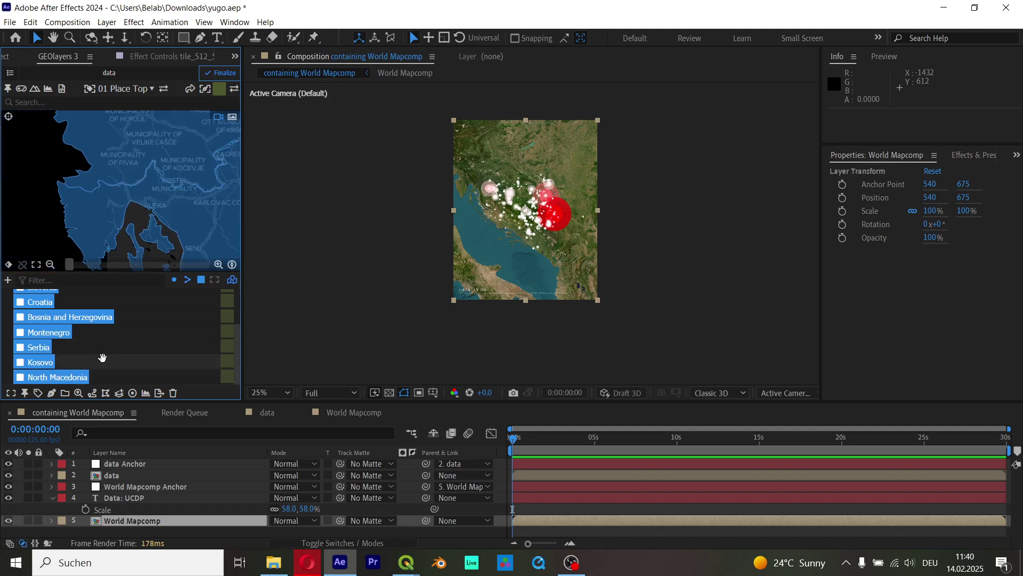
pyautogui.scroll(-5, 106, 236)
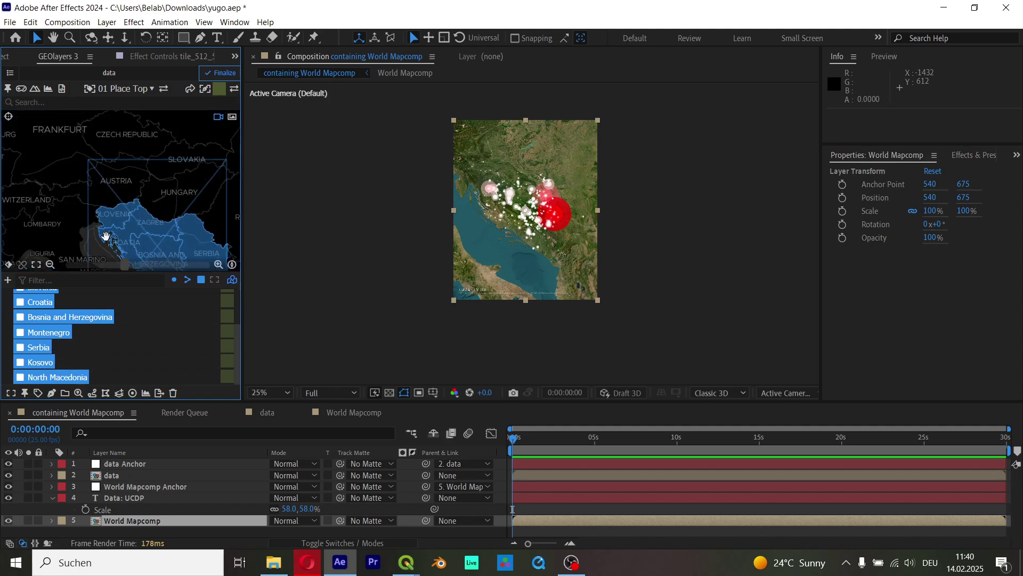
# Merge the selected countries into one feature and export it to Downloads as a GeoJSON file named "xugo borders".
pyautogui.click(126, 394)
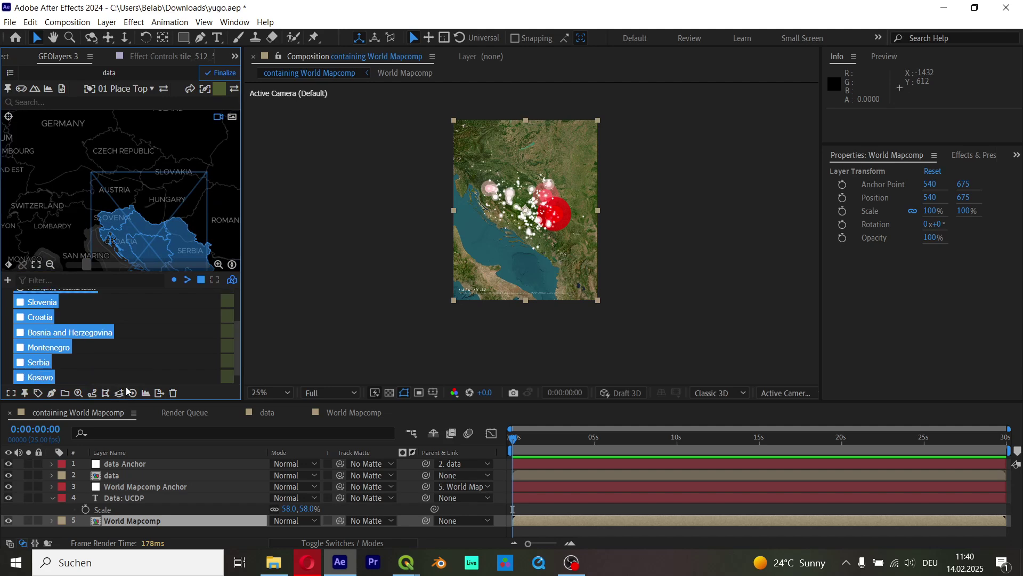
pyautogui.moveTo(85, 201); pyautogui.dragTo(56, 154)
pyautogui.scroll(2, 106, 336)
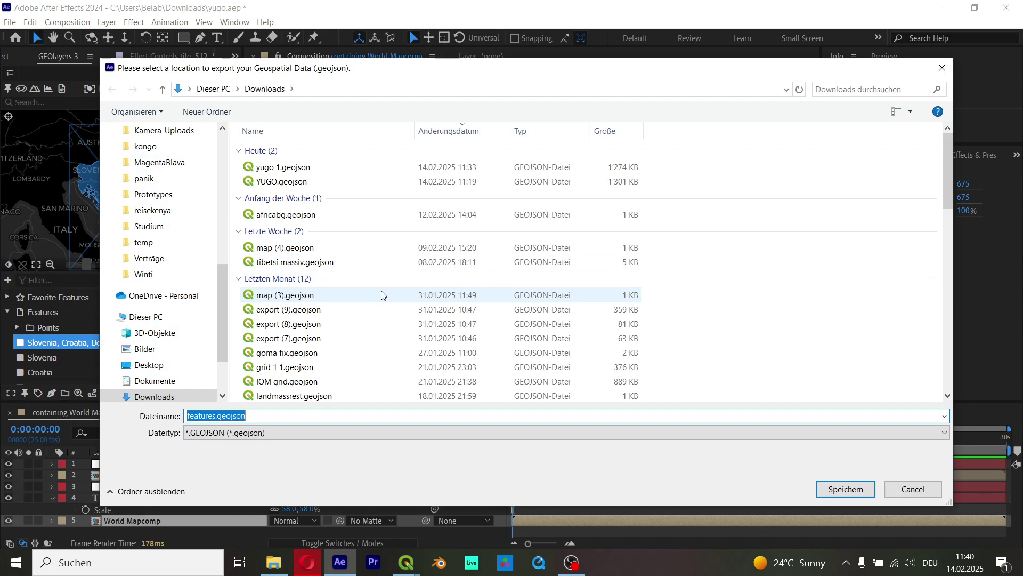
pyautogui.write('v')
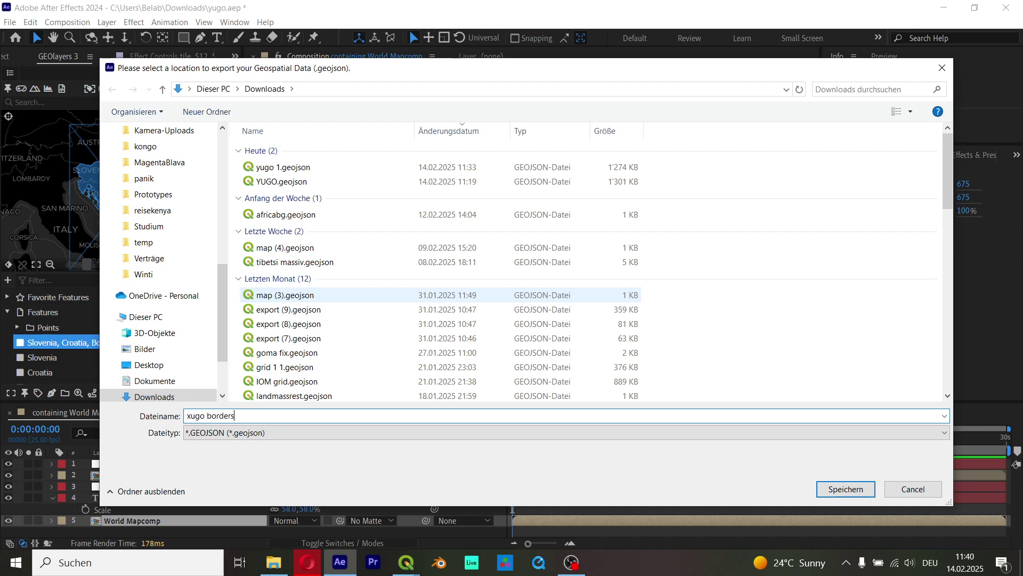
pyautogui.press('Return')
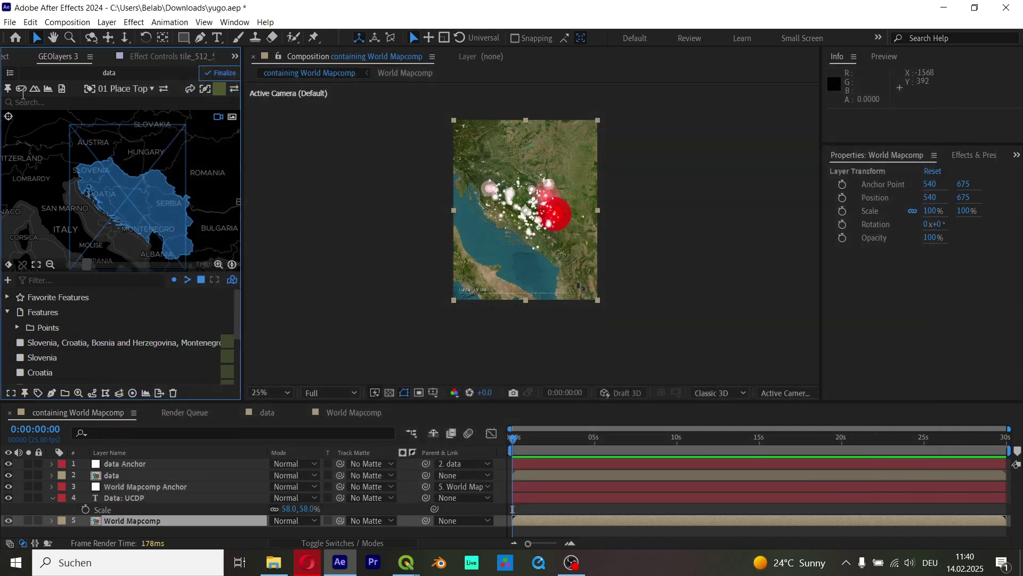
# Set up a new mapcomp named "borders" with its view linked to World Mapcomp, and continue to the imagery selection.
pyautogui.click(10, 72)
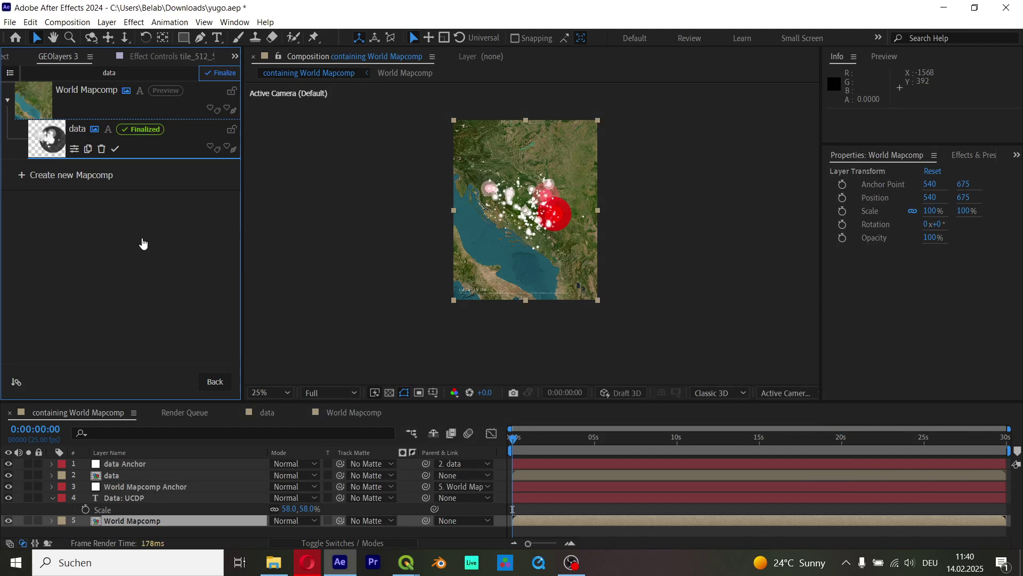
pyautogui.click(69, 181)
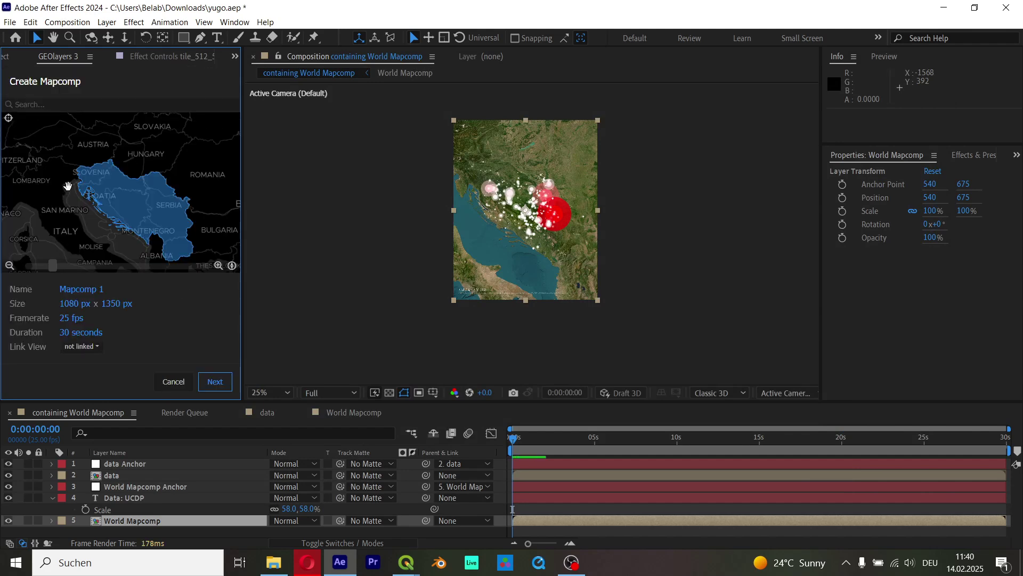
pyautogui.click(83, 347)
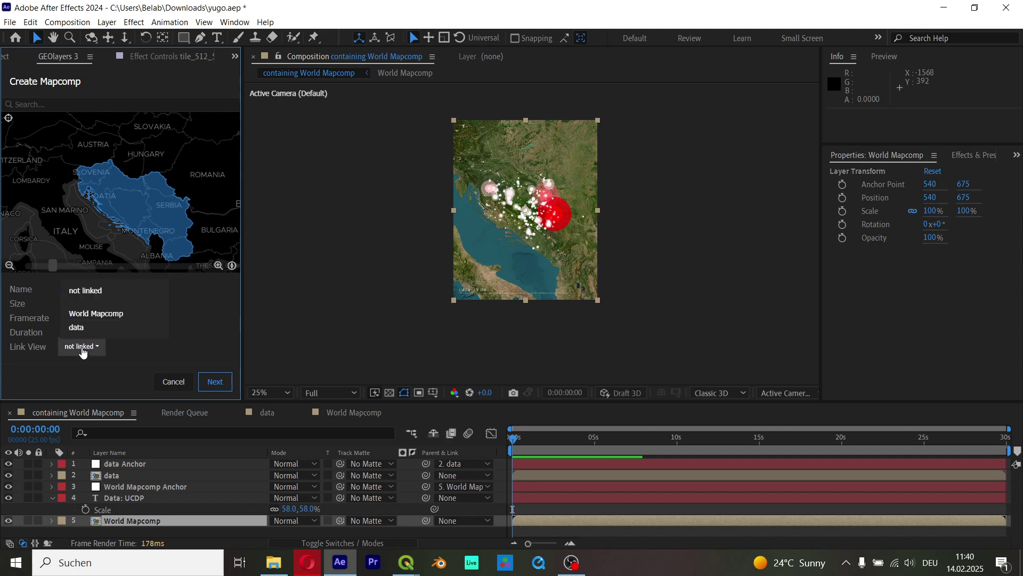
pyautogui.click(99, 314)
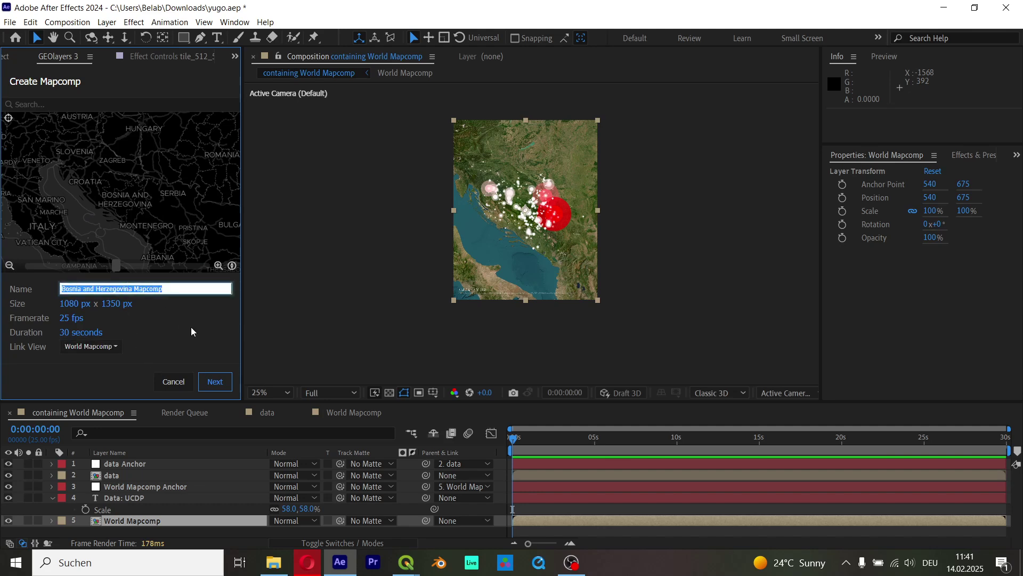
pyautogui.write('borders')
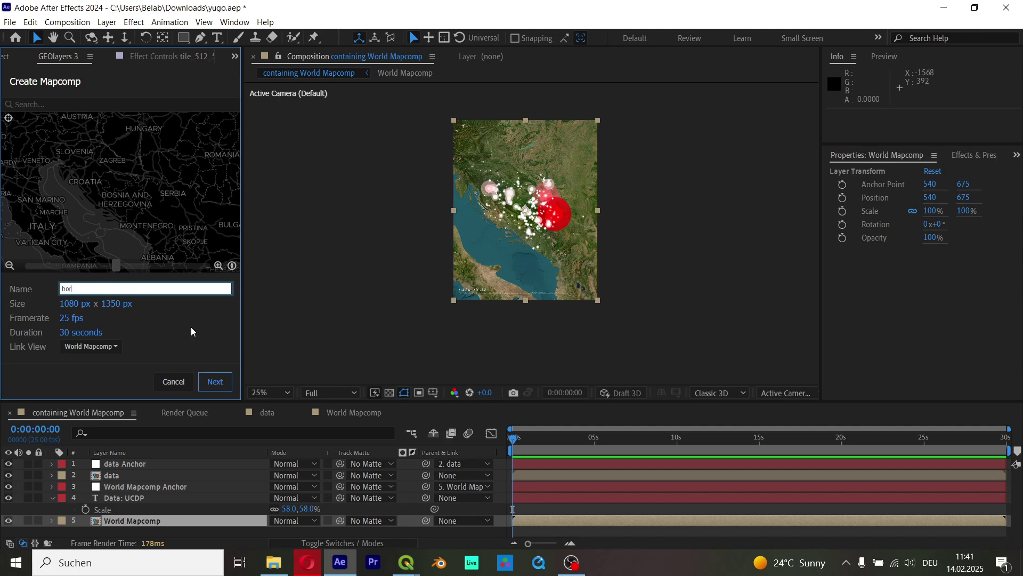
pyautogui.press('Return')
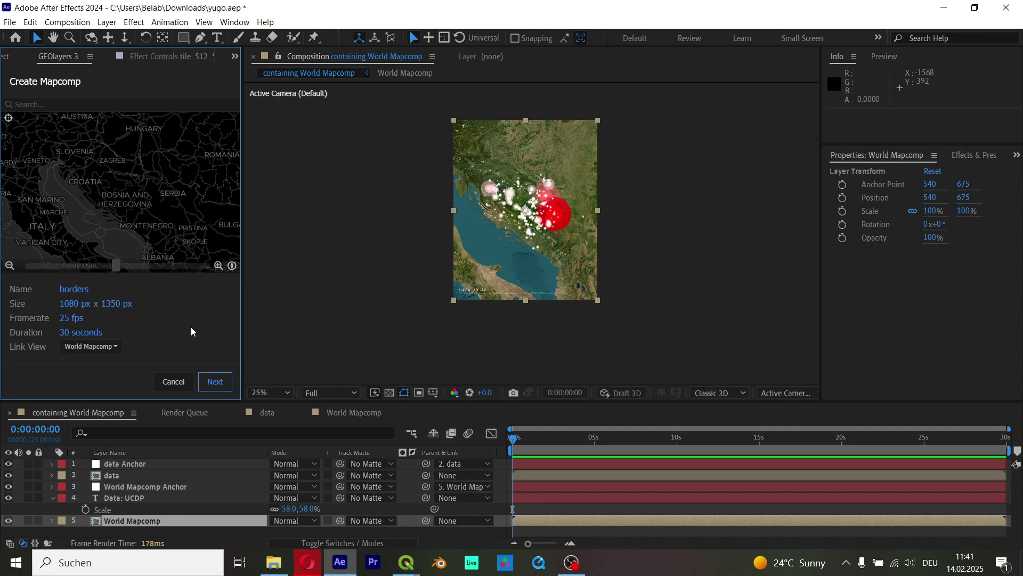
pyautogui.click(215, 381)
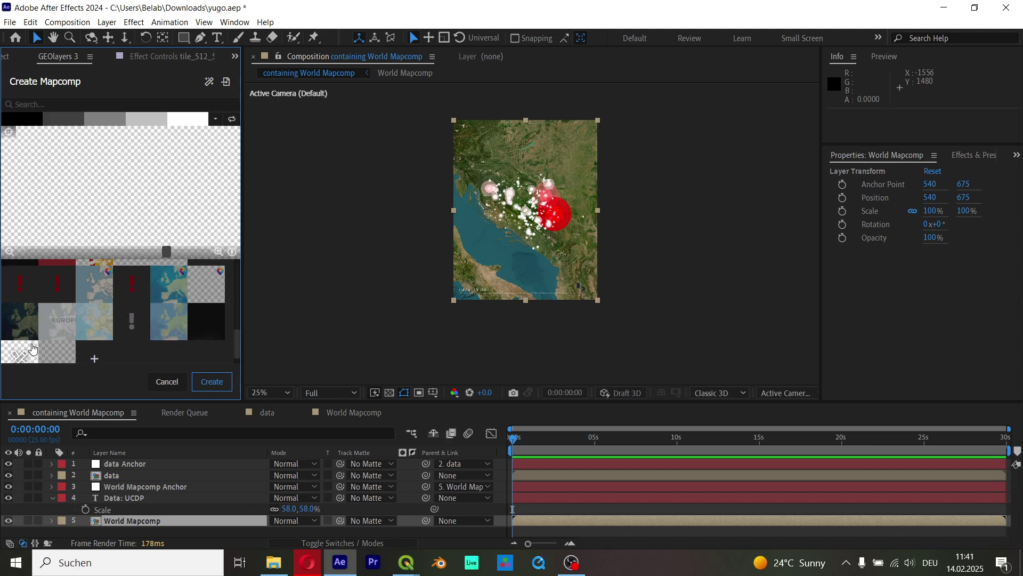
# Choose the Dataviz - Choropleth imagery style and load "xugo borders.geojson" from Downloads as its data.
pyautogui.click(32, 348)
pyautogui.click(213, 303)
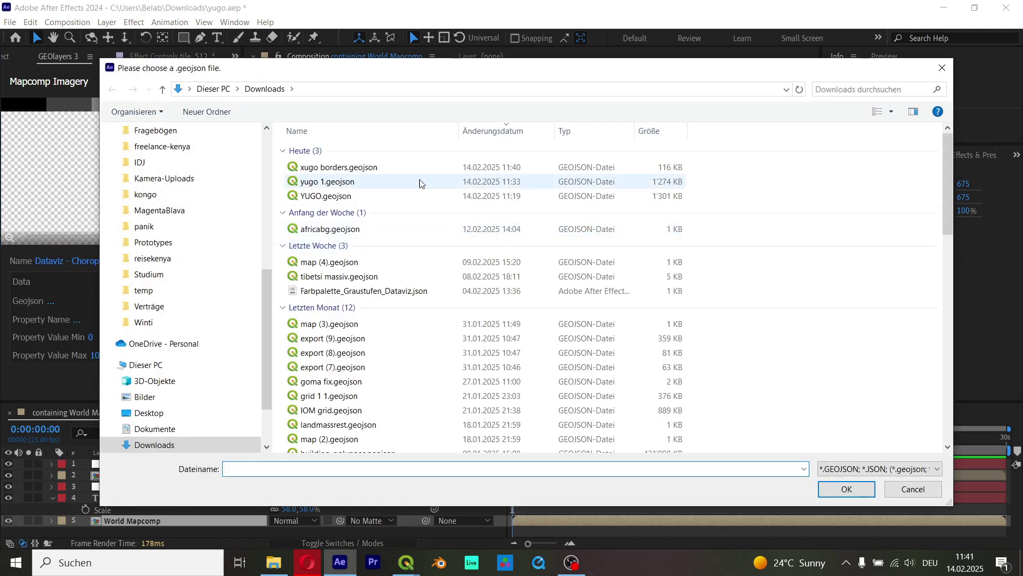
pyautogui.click(405, 169)
pyautogui.doubleClick(405, 174)
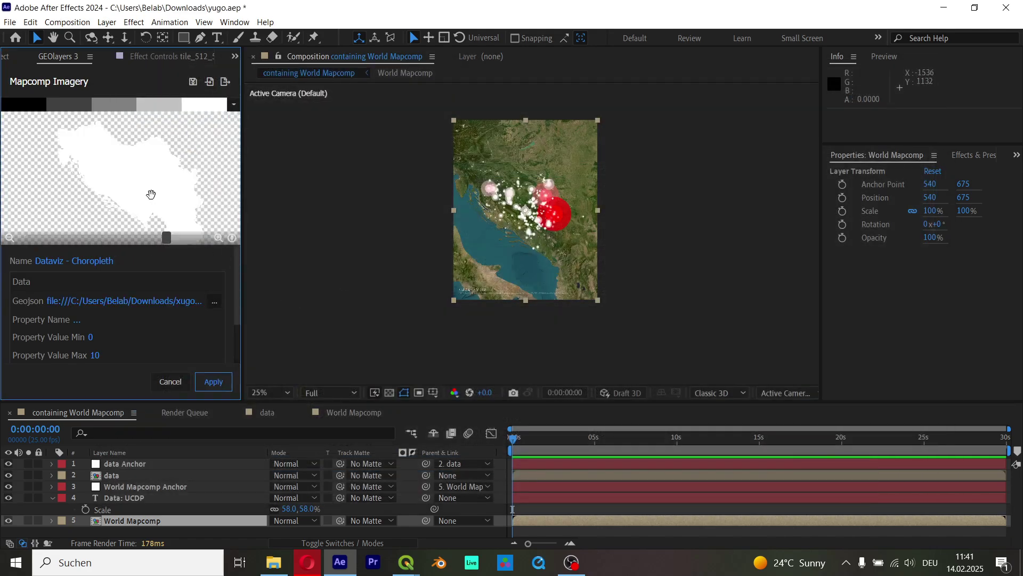
# Examine the choropleth preview of the merged borders along the coast and as a whole, and look through the style's settings.
pyautogui.scroll(5, 151, 195)
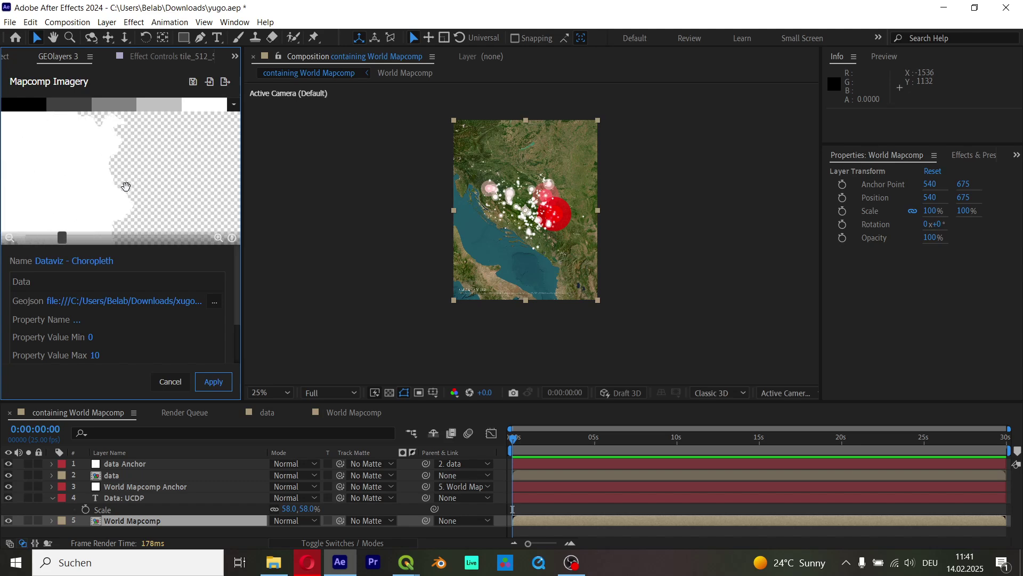
pyautogui.scroll(-6, 126, 187)
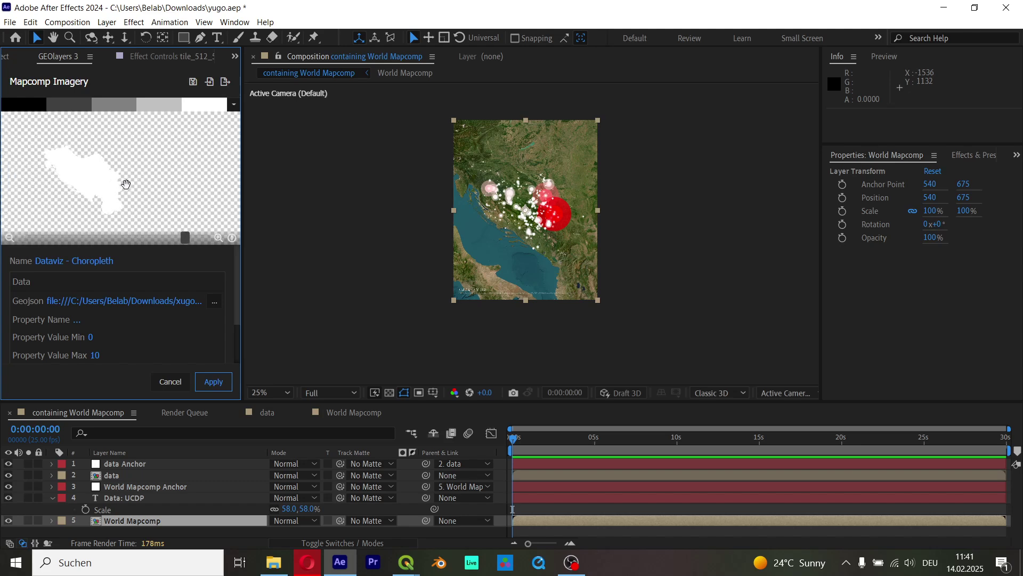
pyautogui.scroll(7, 74, 174)
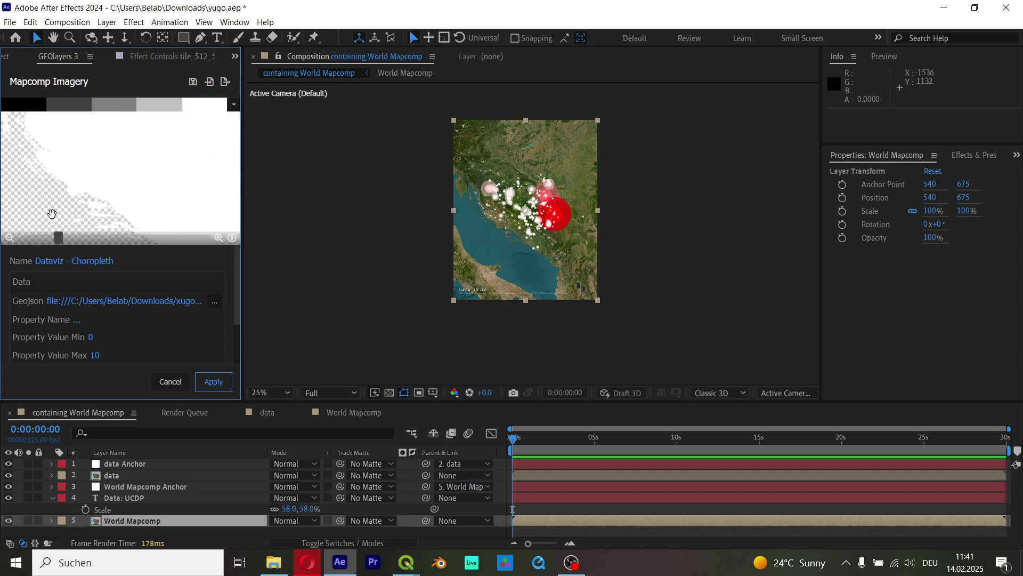
pyautogui.scroll(-3, 72, 197)
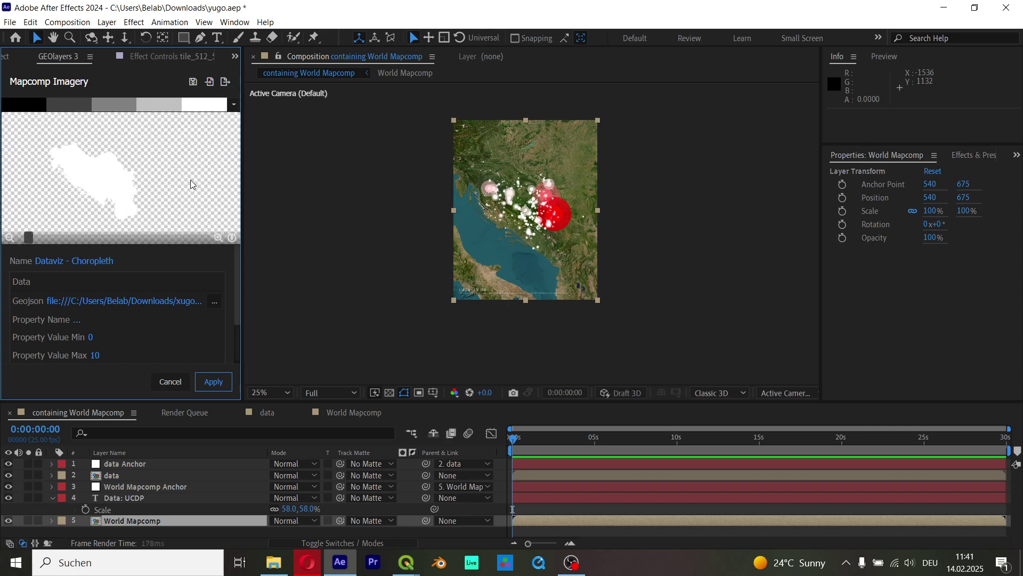
pyautogui.scroll(3, 100, 174)
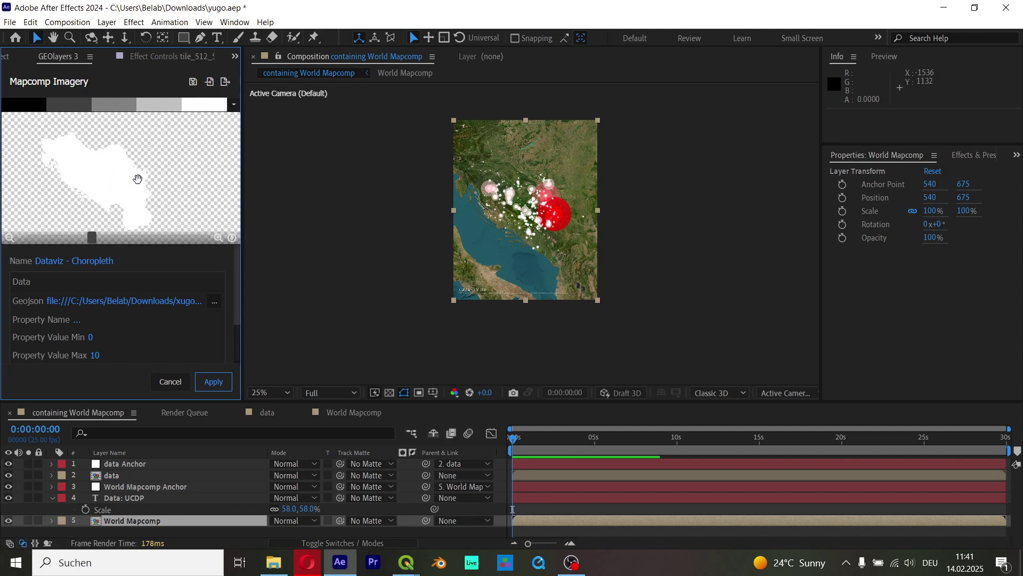
pyautogui.moveTo(134, 182); pyautogui.dragTo(152, 175)
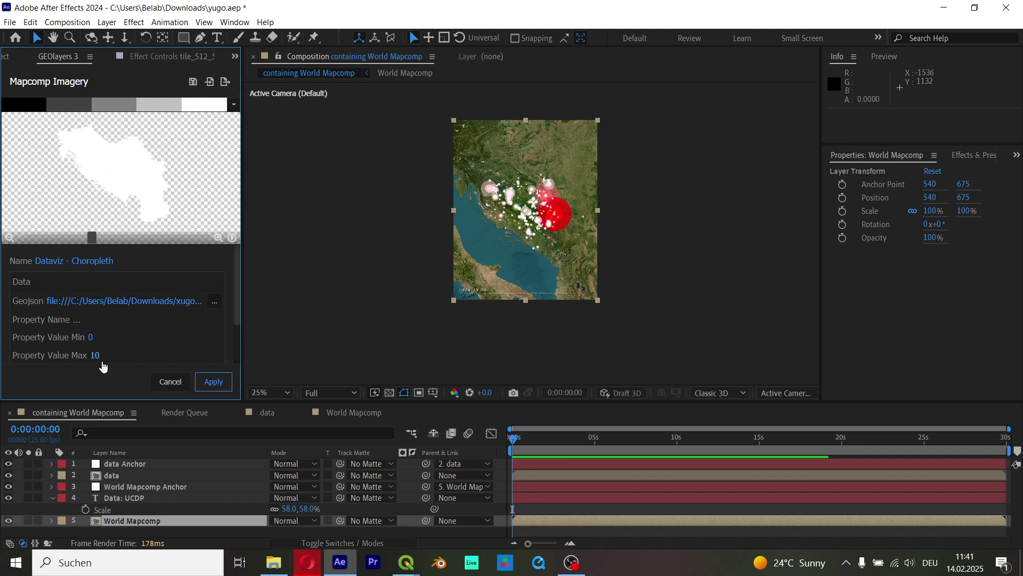
pyautogui.scroll(-2, 112, 355)
pyautogui.scroll(2, 152, 351)
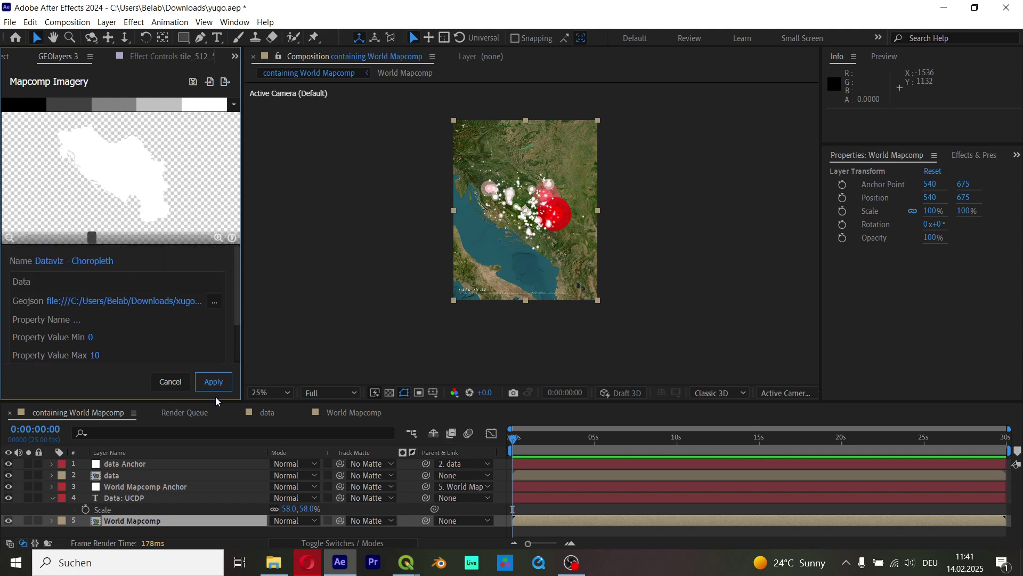
# Apply the imagery to create the borders mapcomp, and place its layer and anchor below the data layer.
pyautogui.click(214, 383)
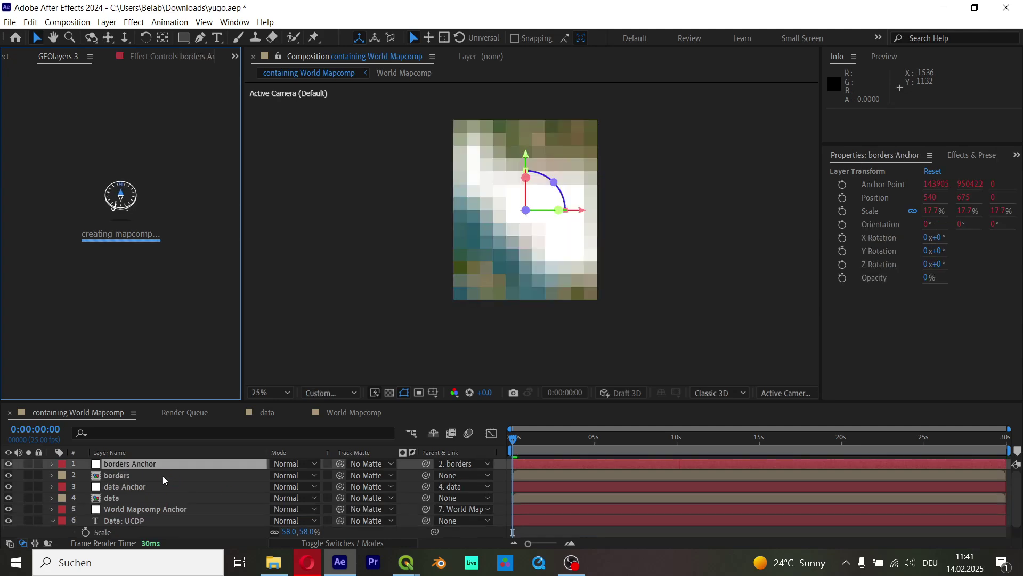
pyautogui.keyDown('shift'); pyautogui.click(165, 462); pyautogui.keyUp('shift')
pyautogui.moveTo(159, 465); pyautogui.dragTo(154, 503)
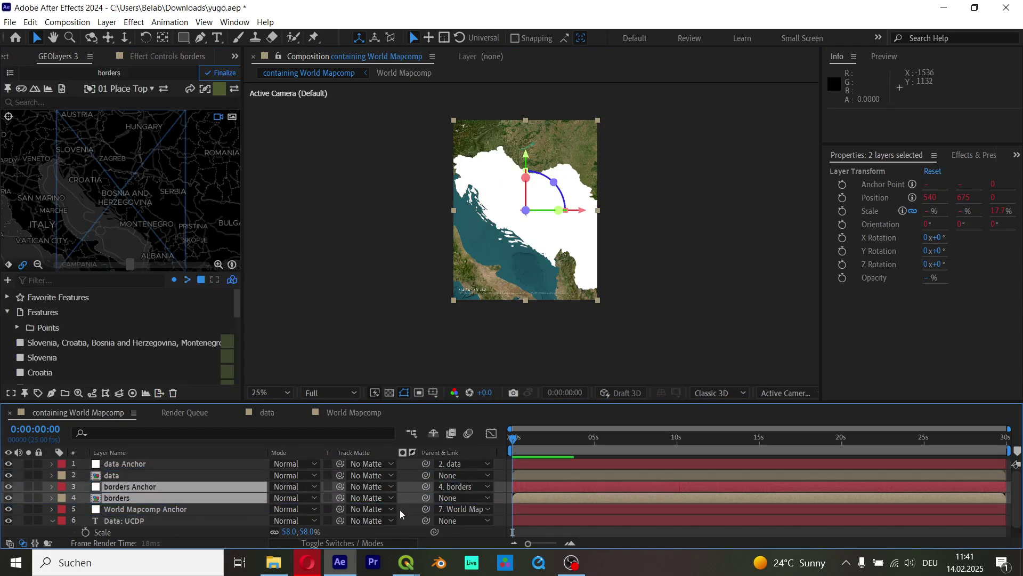
# Reframe the linked map view from the borders layer to about latitude 43.6°, longitude 18.8° and zoom 6.37, fitting all former Yugoslav countries.
pyautogui.click(494, 501)
pyautogui.click(201, 498)
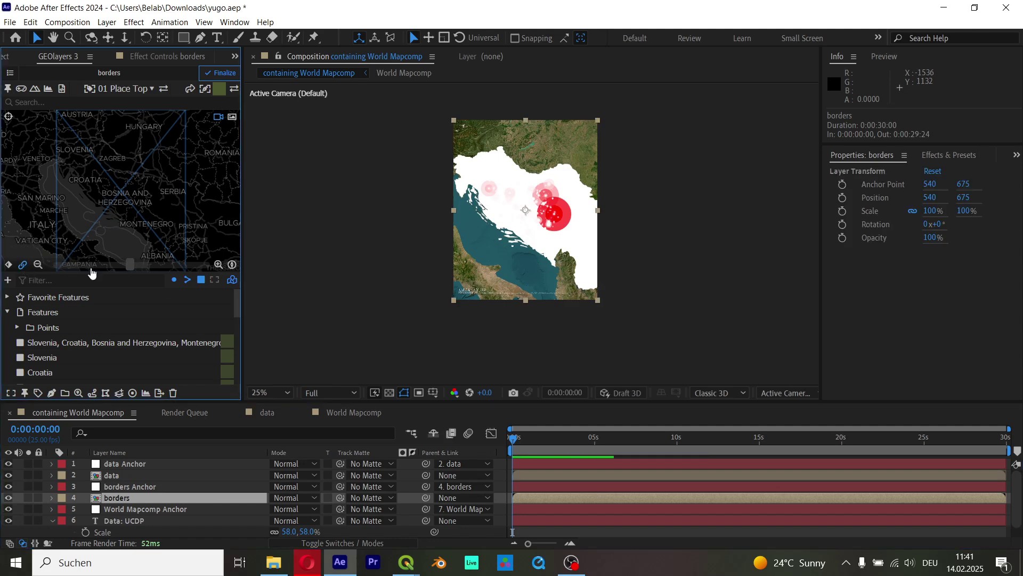
pyautogui.scroll(-2, 128, 226)
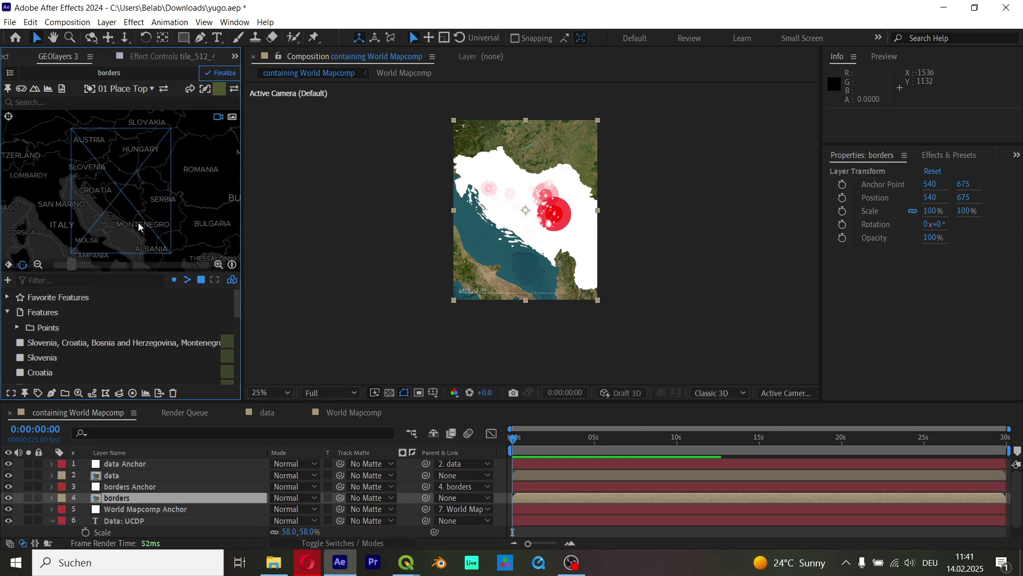
pyautogui.moveTo(136, 220); pyautogui.dragTo(120, 211)
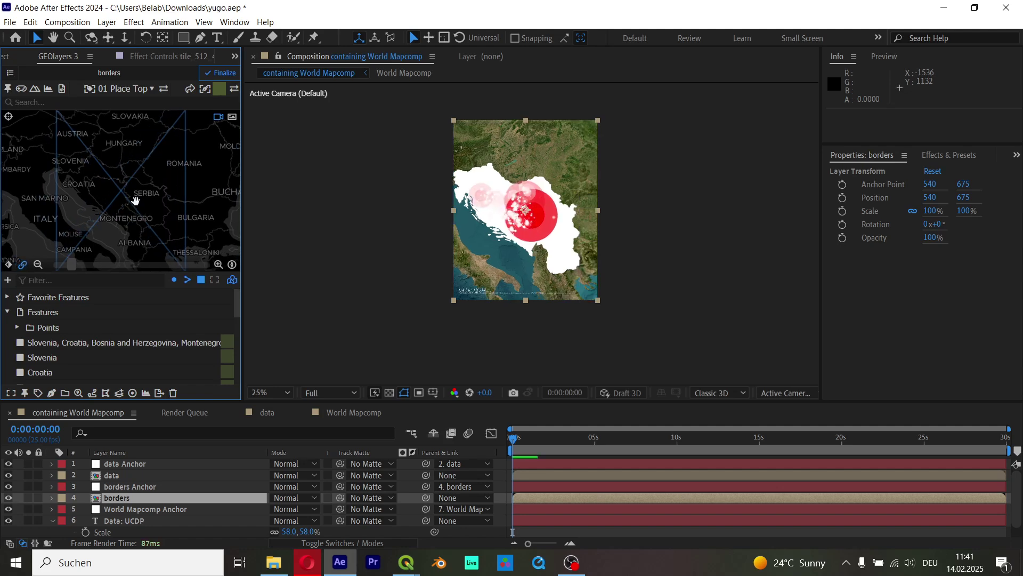
pyautogui.moveTo(137, 202); pyautogui.dragTo(144, 203)
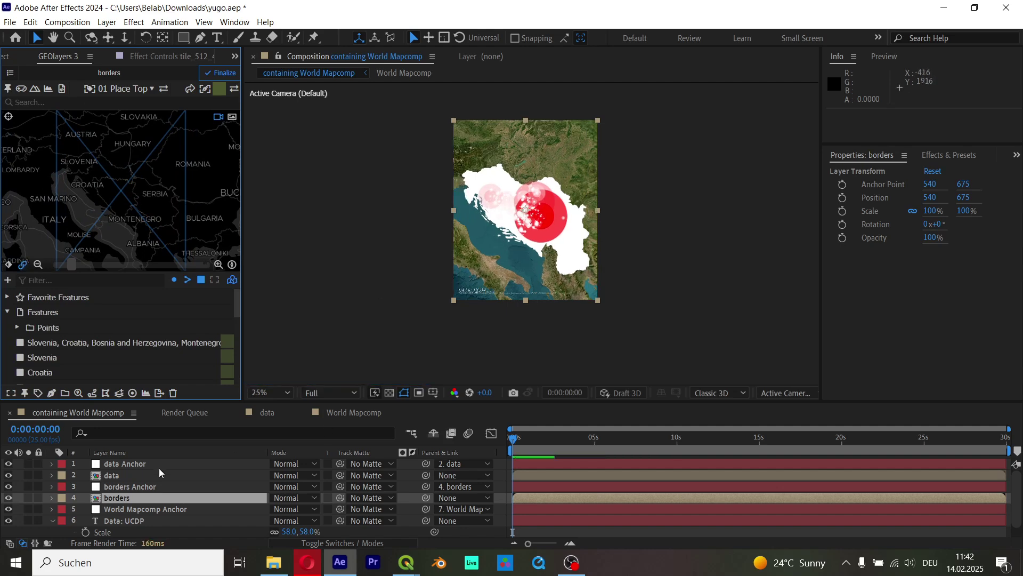
# Add a Fill effect to the borders layer and set its color to dark gray.
pyautogui.hotkey('ctrl', 'space')
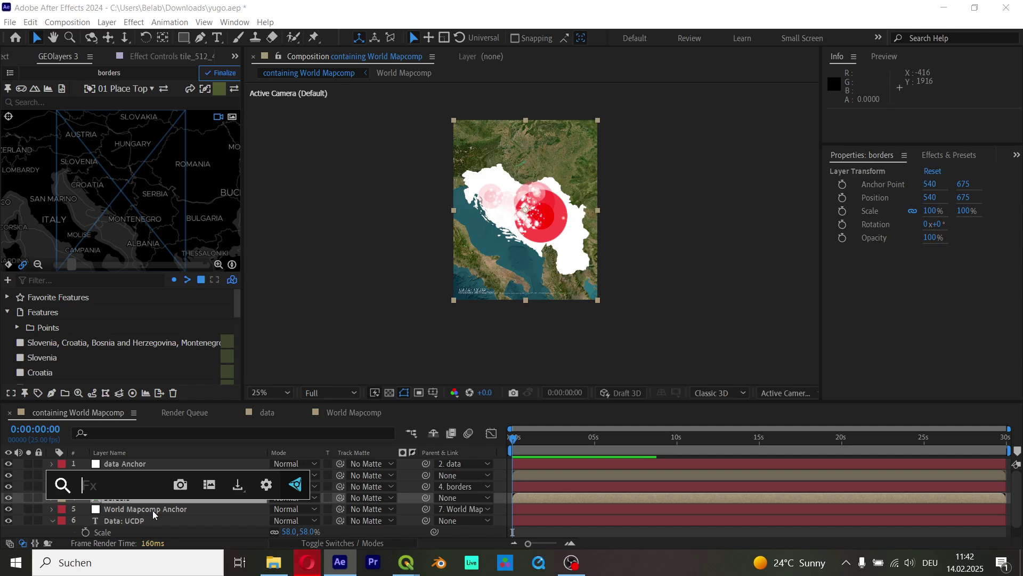
pyautogui.write('fil')
pyautogui.press('Return')
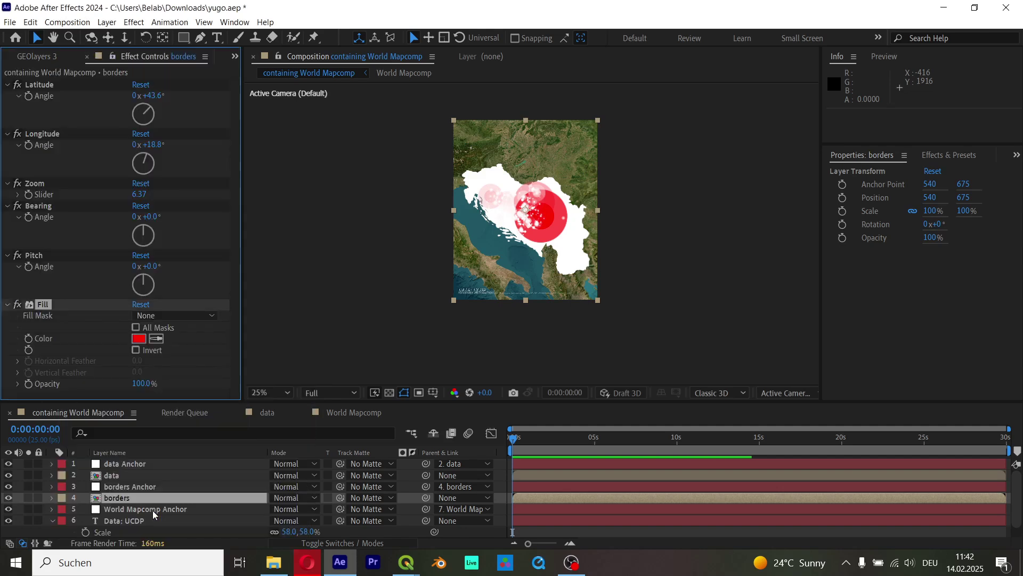
pyautogui.click(139, 338)
pyautogui.write('000000')
pyautogui.moveTo(40, 314); pyautogui.dragTo(15, 339)
pyautogui.click(307, 195)
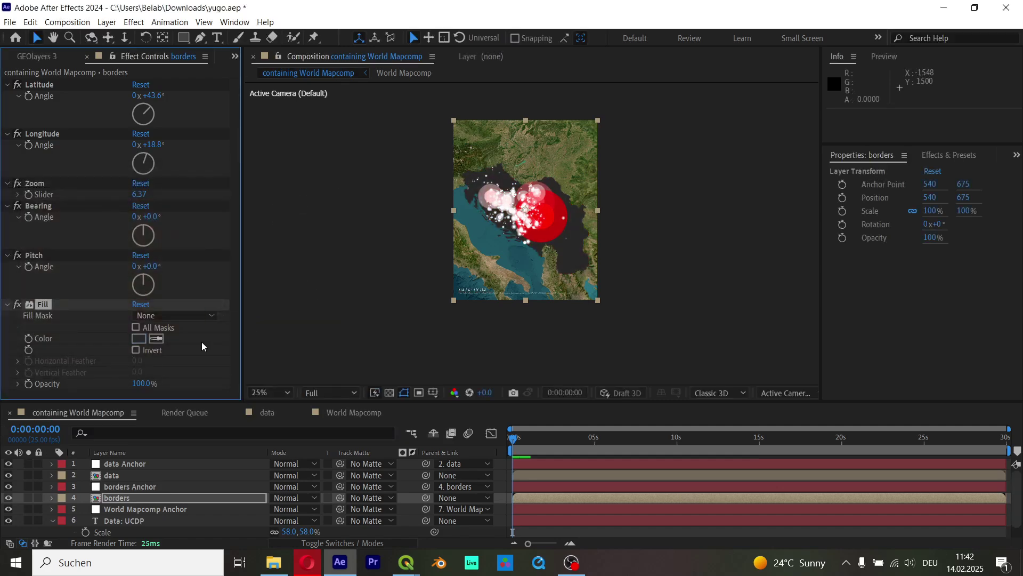
# Invert the fill on the borders layer to darken the surroundings, and set its opacity to 78%.
pyautogui.scroll(2, 568, 219)
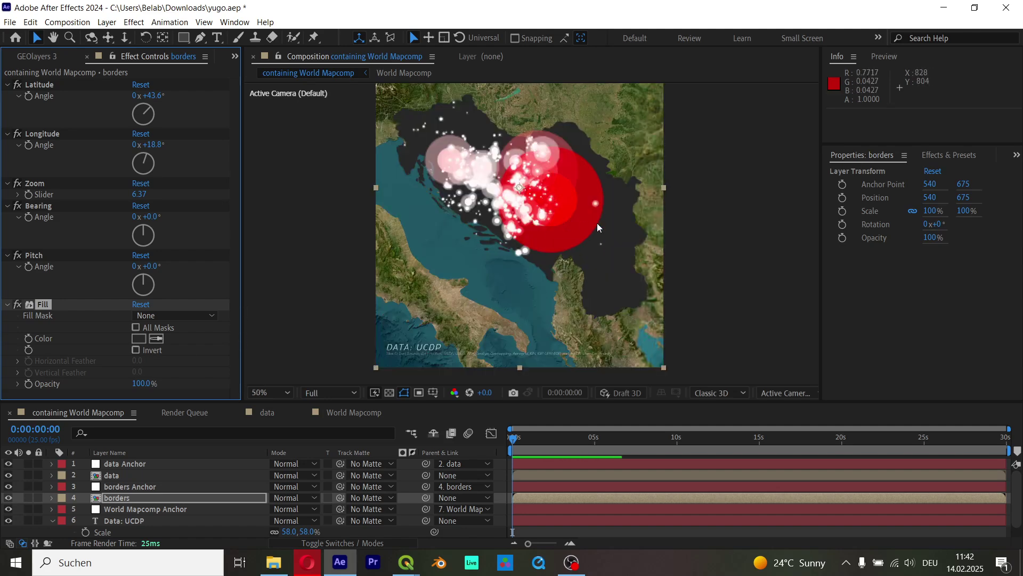
pyautogui.moveTo(141, 392); pyautogui.dragTo(110, 388)
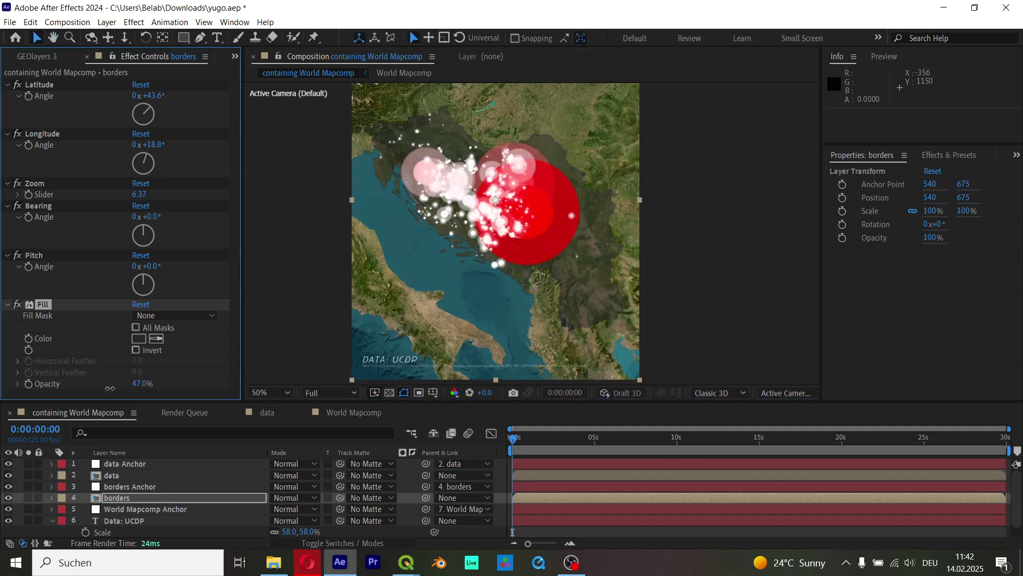
pyautogui.click(137, 351)
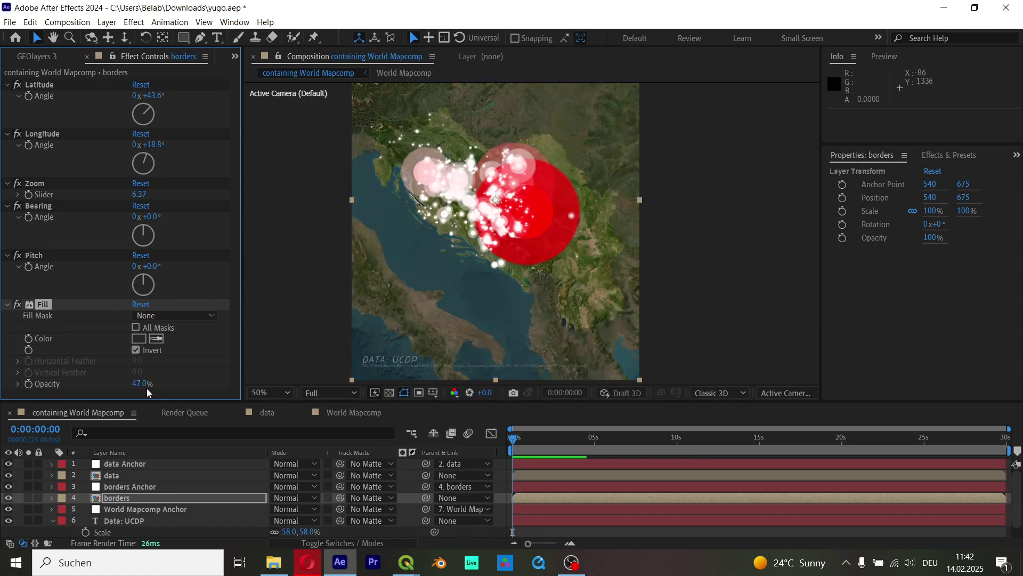
pyautogui.moveTo(146, 384); pyautogui.dragTo(154, 385)
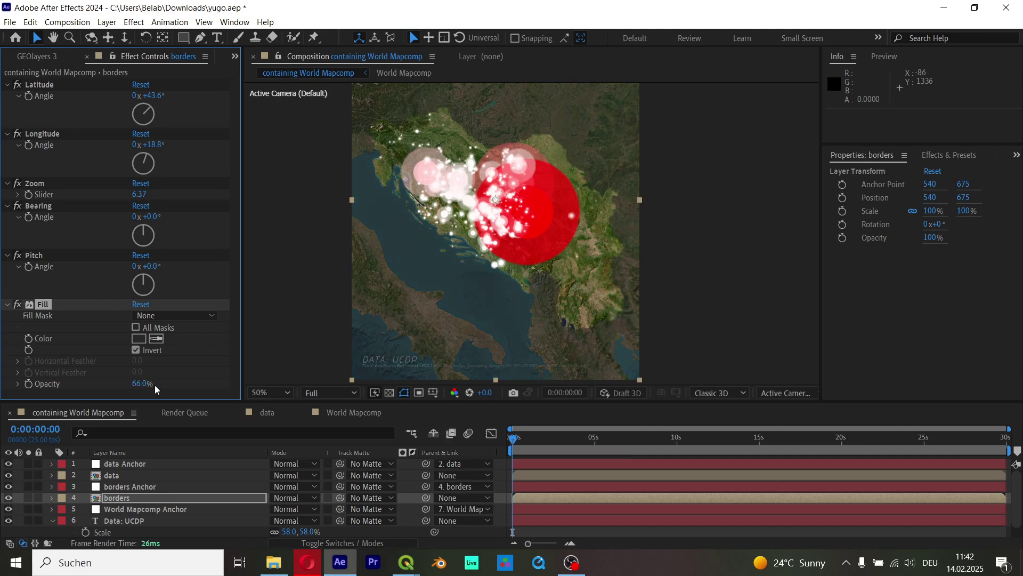
pyautogui.moveTo(529, 219); pyautogui.dragTo(490, 250)
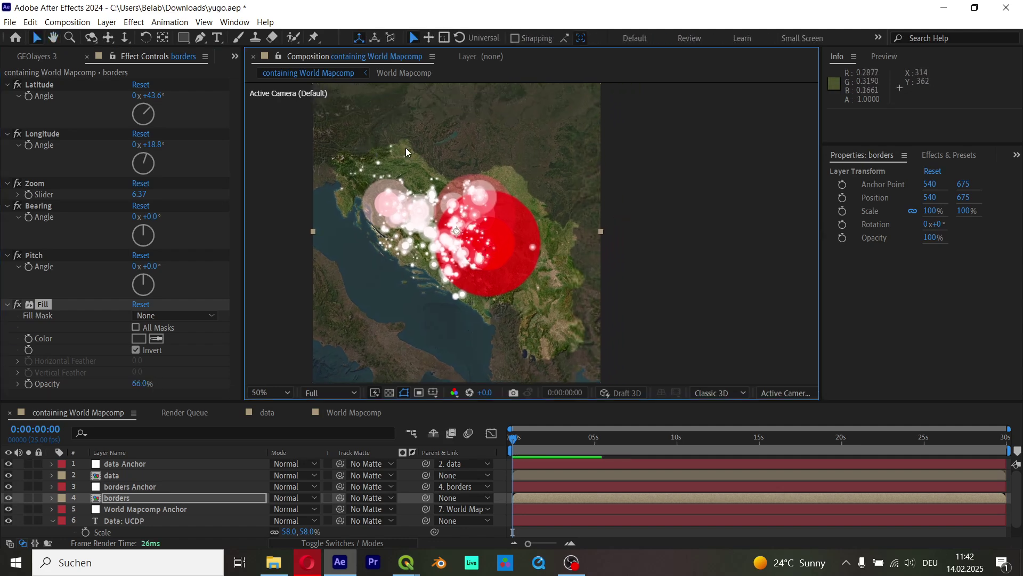
pyautogui.moveTo(139, 384); pyautogui.dragTo(145, 384)
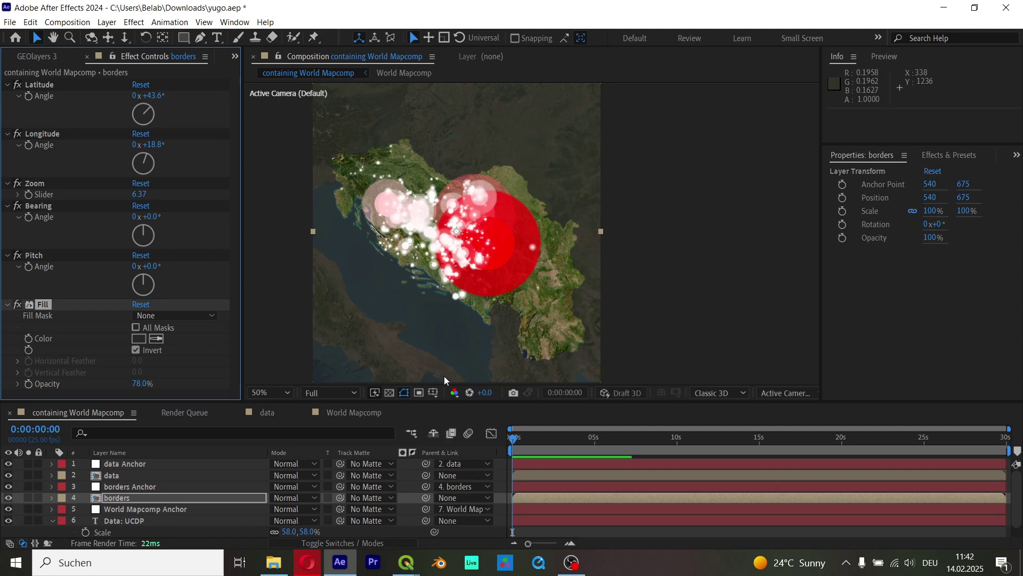
# Set the attribution of the borders mapcomp to none and apply the mapcomp settings.
pyautogui.scroll(2, 424, 375)
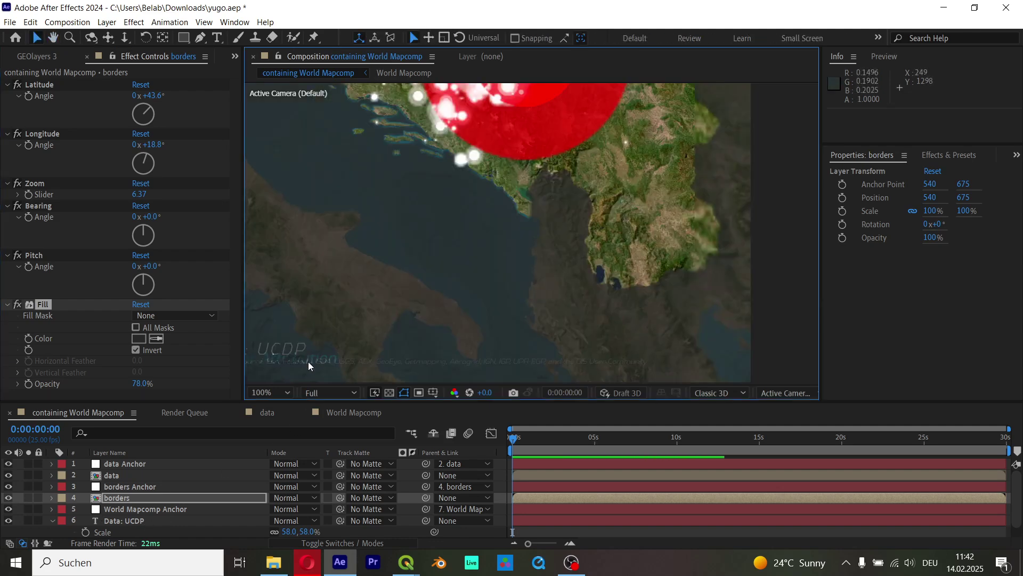
pyautogui.moveTo(308, 361); pyautogui.dragTo(411, 333)
pyautogui.click(26, 63)
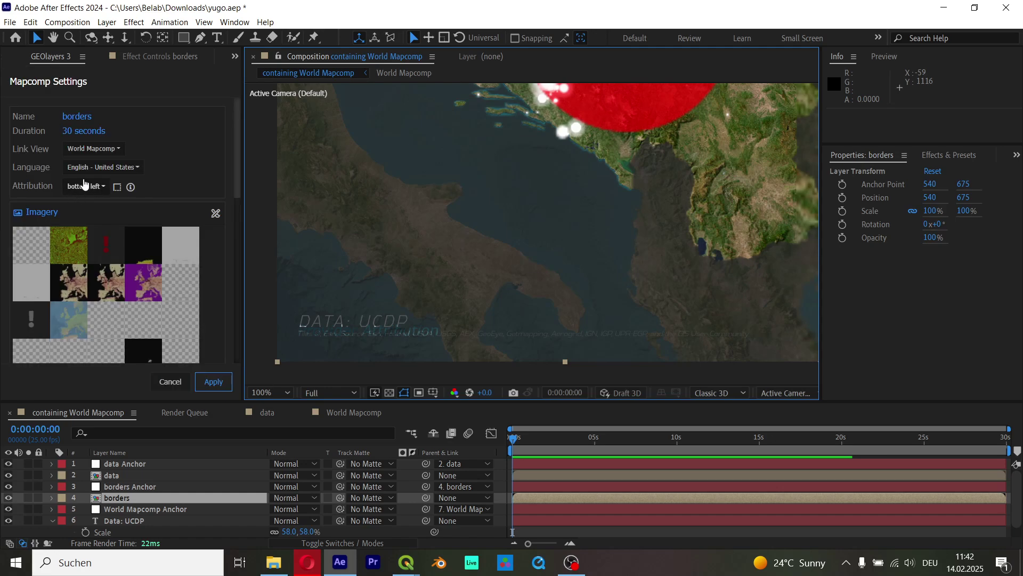
pyautogui.click(83, 184)
pyautogui.click(81, 274)
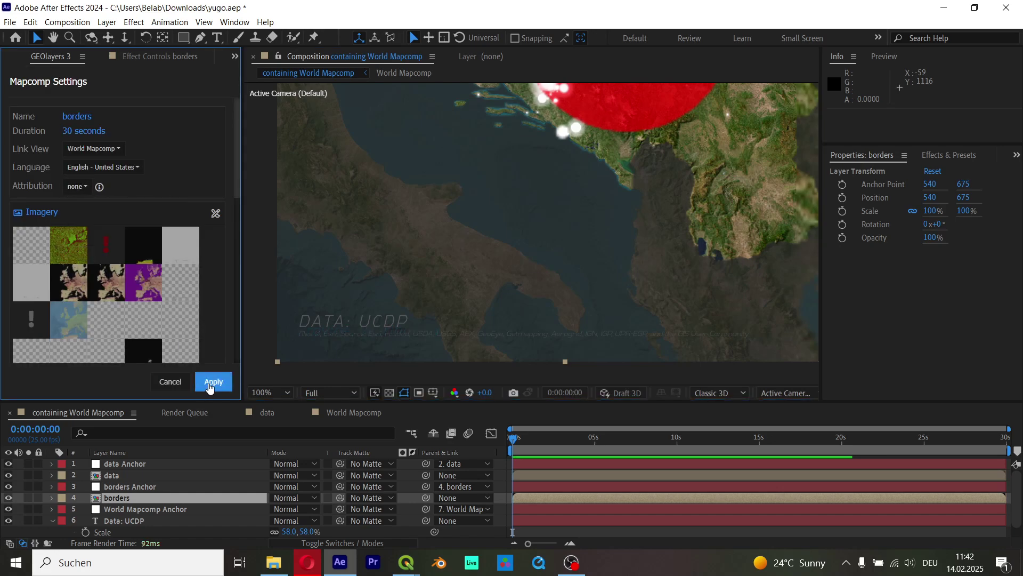
pyautogui.click(212, 383)
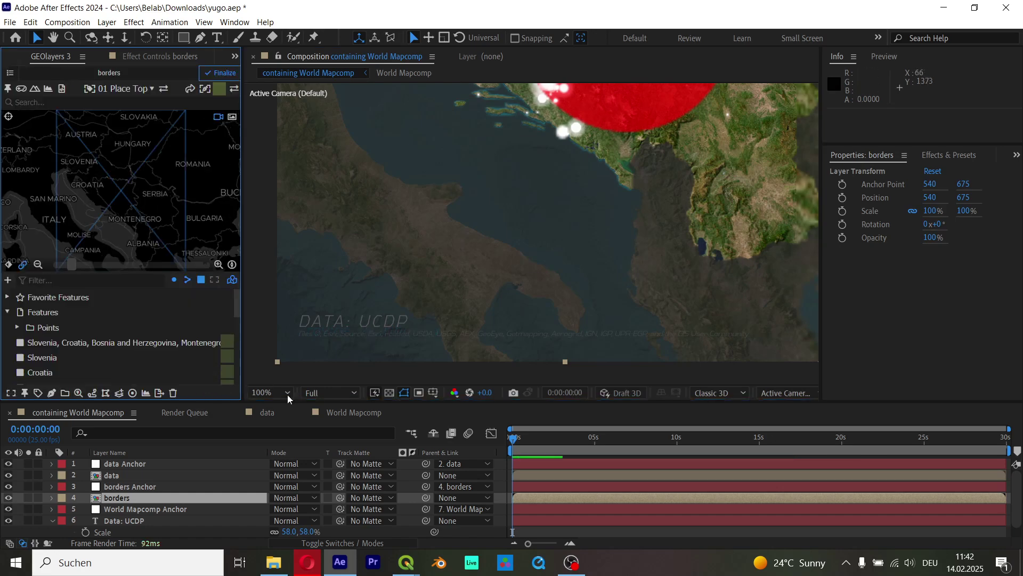
# Cut the provider attribution text layer from World Mapcomp and paste it into the containing World Mapcomp composition.
pyautogui.scroll(-1, 139, 525)
pyautogui.doubleClick(139, 530)
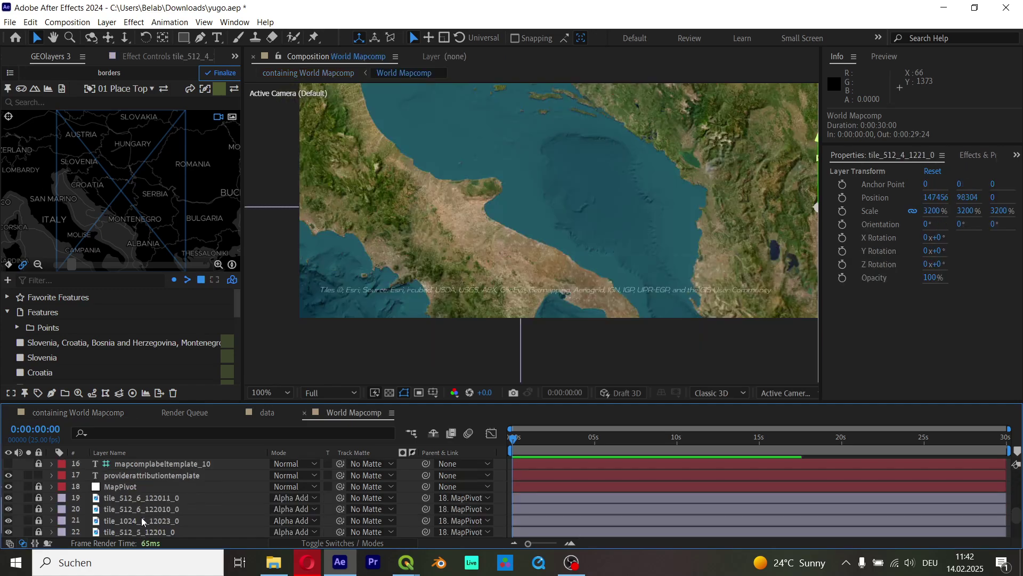
pyautogui.click(104, 473)
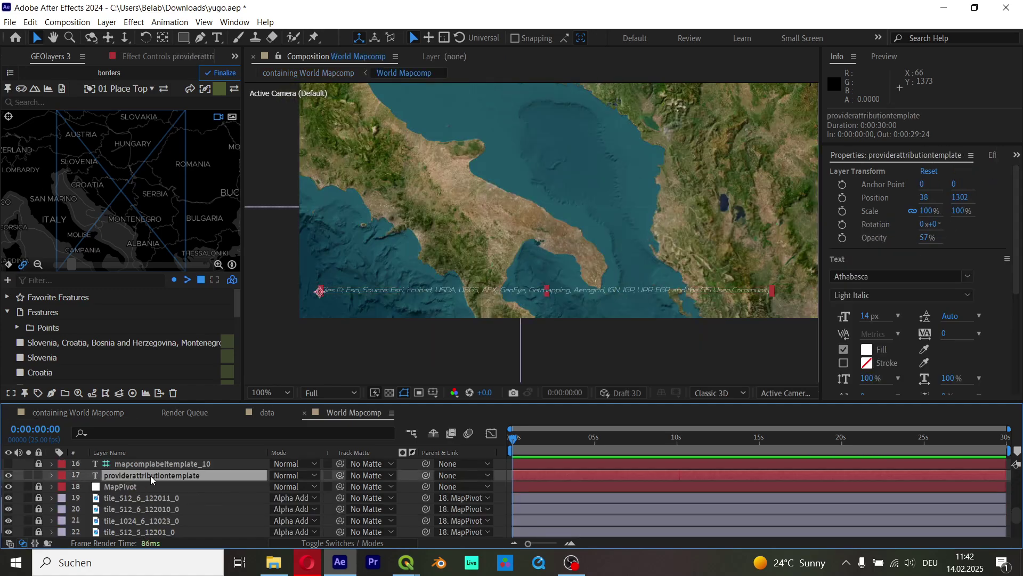
pyautogui.hotkey('ctrl', 'c')
pyautogui.click(106, 410)
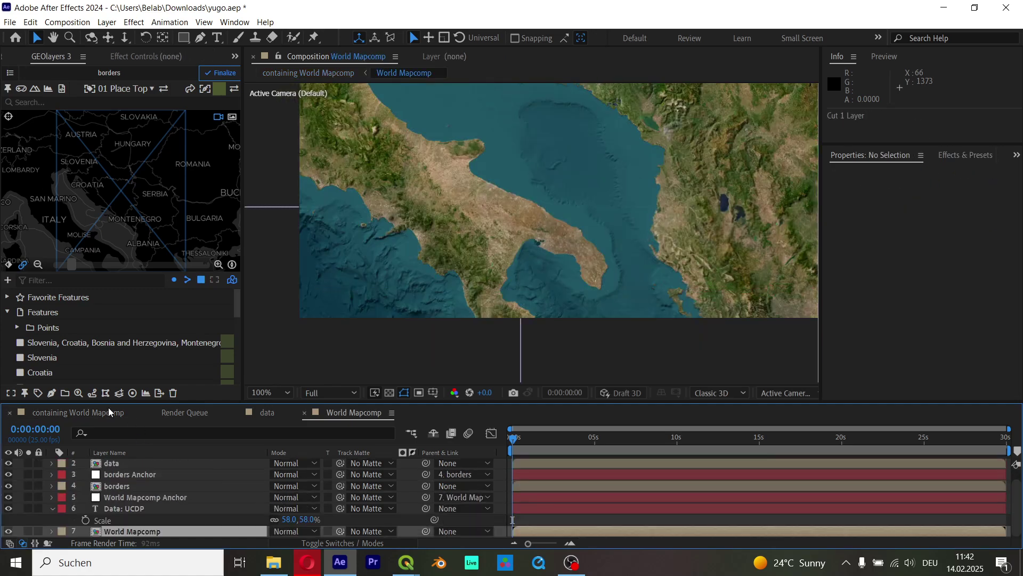
pyautogui.hotkey('ctrl', 'v')
# Bring the Data: UCDP and provider attribution text layers above all mapcomp layers in the layer stack.
pyautogui.keyDown('shift'); pyautogui.click(145, 508); pyautogui.keyUp('shift')
pyautogui.moveTo(145, 508); pyautogui.dragTo(149, 459)
pyautogui.click(344, 471)
pyautogui.hotkey('ctrl', 'space')
pyautogui.press('Escape')
# Set the attribution of World Mapcomp to none and apply the mapcomp settings.
pyautogui.click(10, 72)
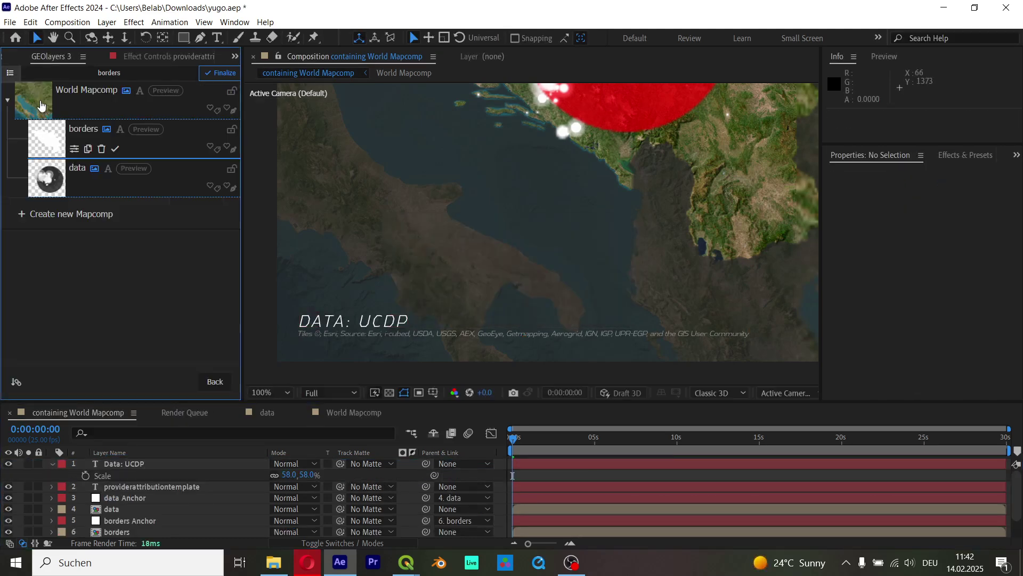
pyautogui.click(61, 110)
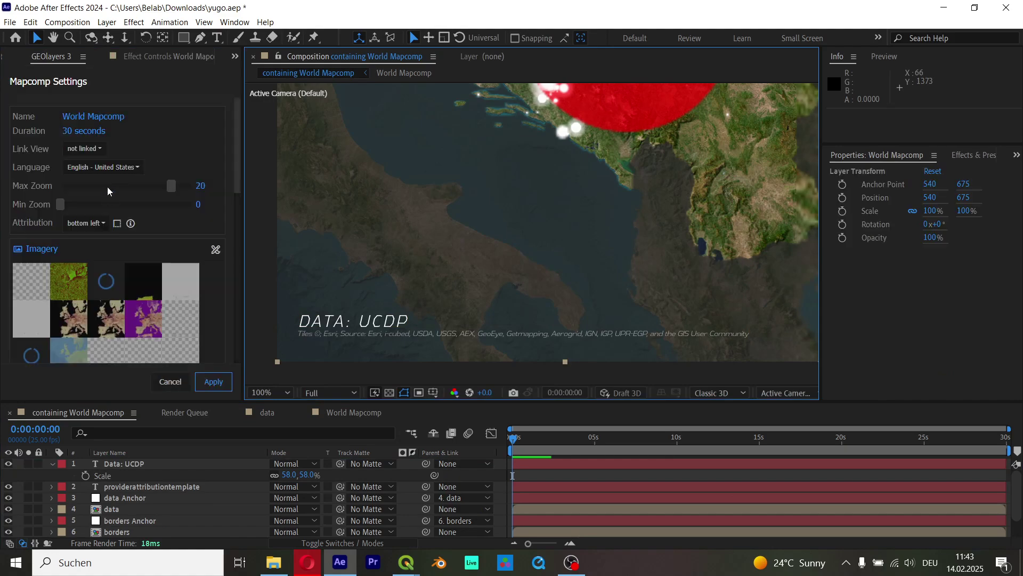
pyautogui.click(85, 223)
pyautogui.click(85, 309)
pyautogui.click(213, 382)
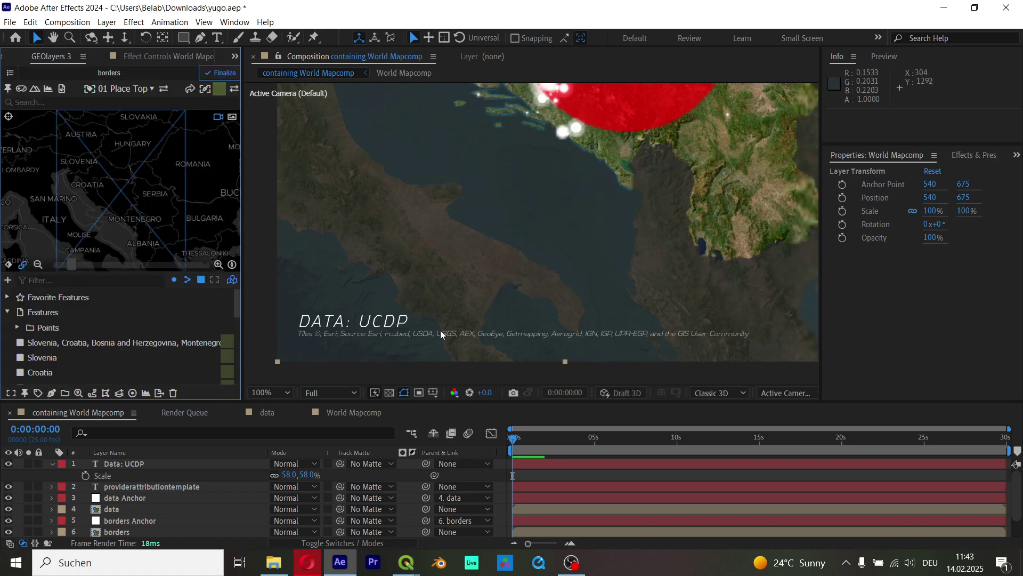
# Shift the linked map view slightly north so the countries sit lower in the frame, and keyframe the view at 0 seconds.
pyautogui.scroll(-2, 489, 211)
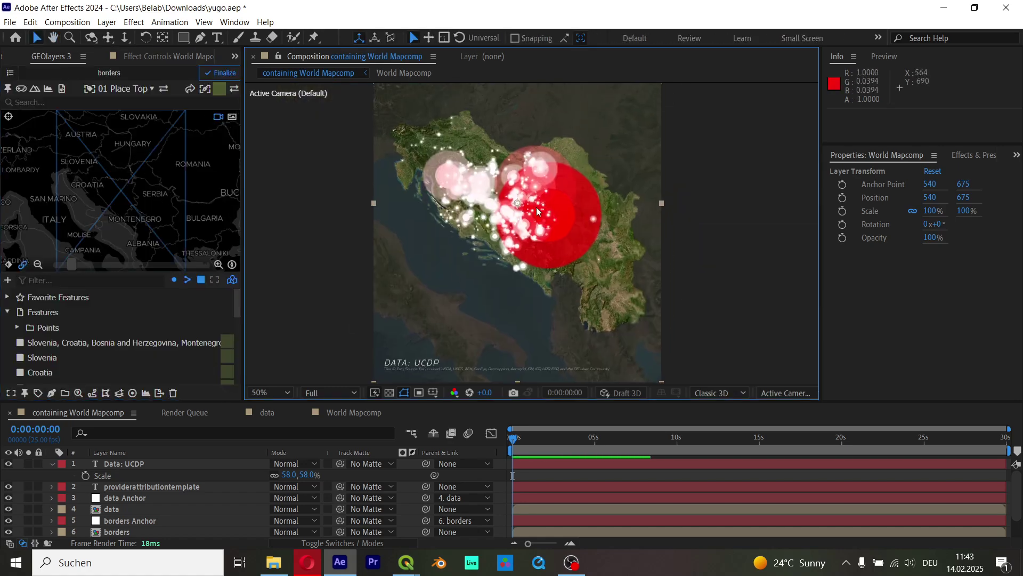
pyautogui.scroll(2, 667, 213)
pyautogui.scroll(-2, 692, 261)
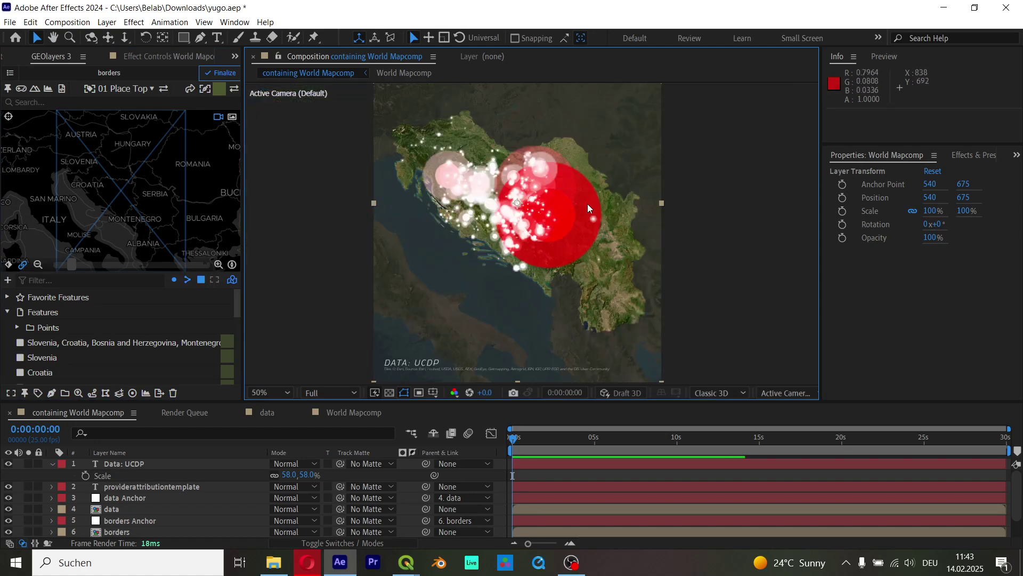
pyautogui.moveTo(668, 242); pyautogui.dragTo(542, 222)
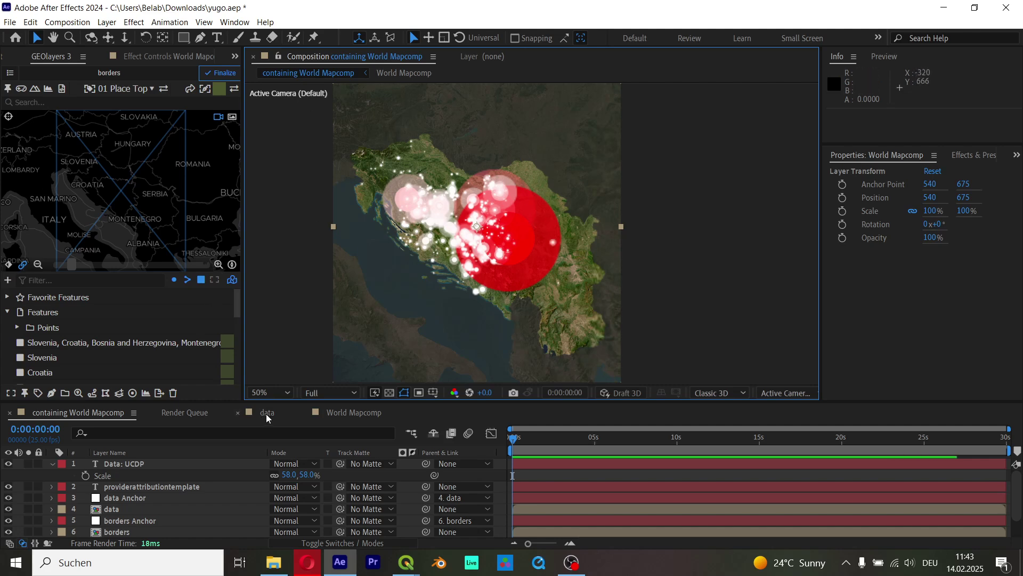
pyautogui.press(',')
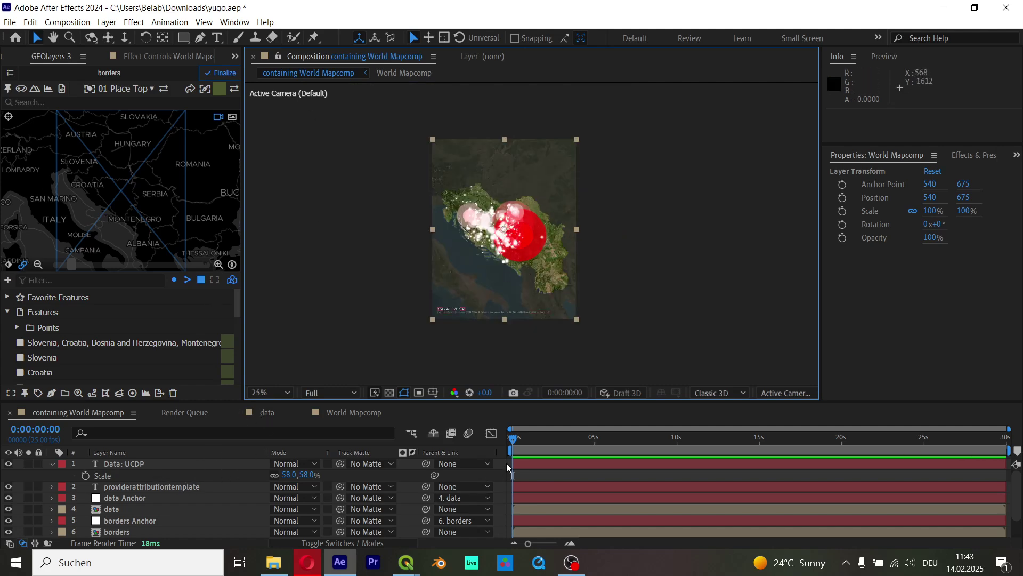
pyautogui.click(22, 266)
pyautogui.click(22, 265)
pyautogui.moveTo(117, 195); pyautogui.dragTo(117, 209)
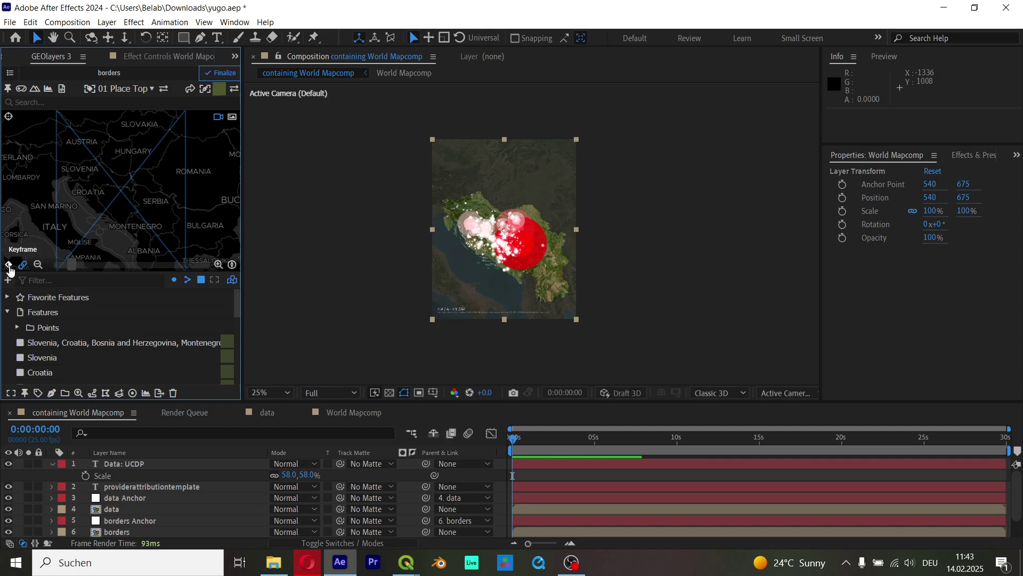
# Go to 0:00:05:02 and open the Zoom slider value of the World Mapcomp layer for editing.
pyautogui.scroll(-2, 579, 509)
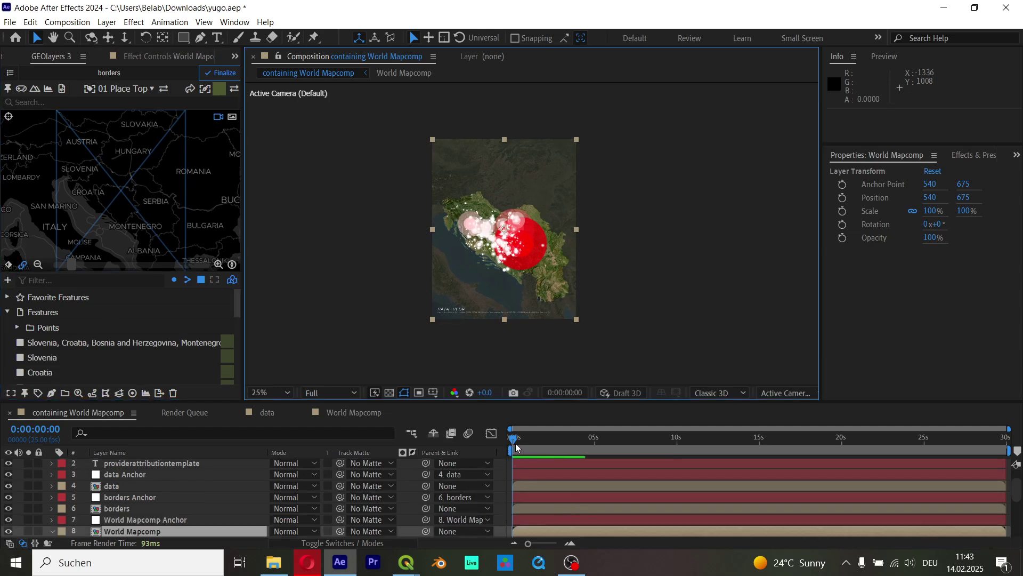
pyautogui.moveTo(532, 440); pyautogui.dragTo(602, 453)
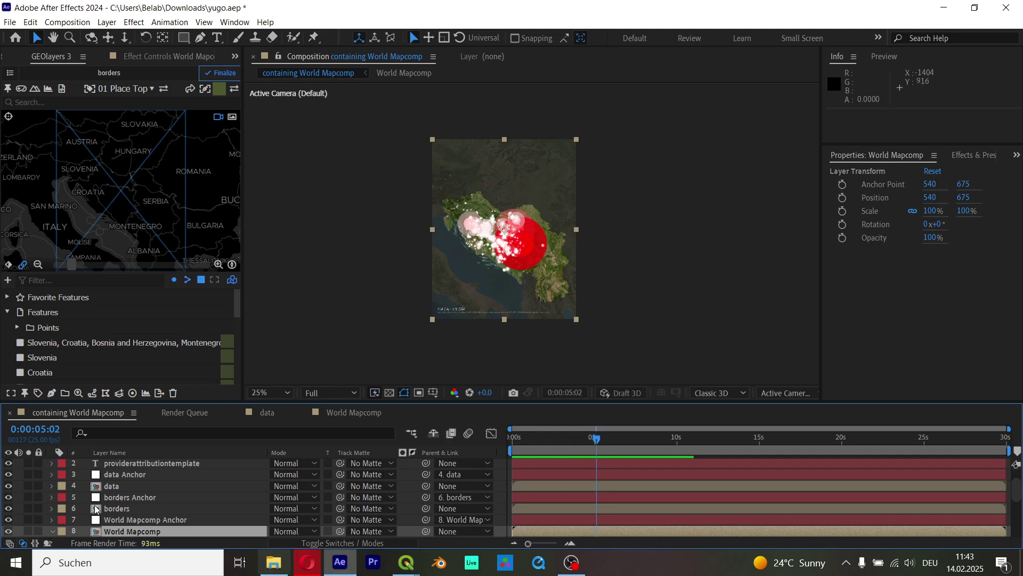
pyautogui.scroll(-5, 99, 532)
pyautogui.click(275, 486)
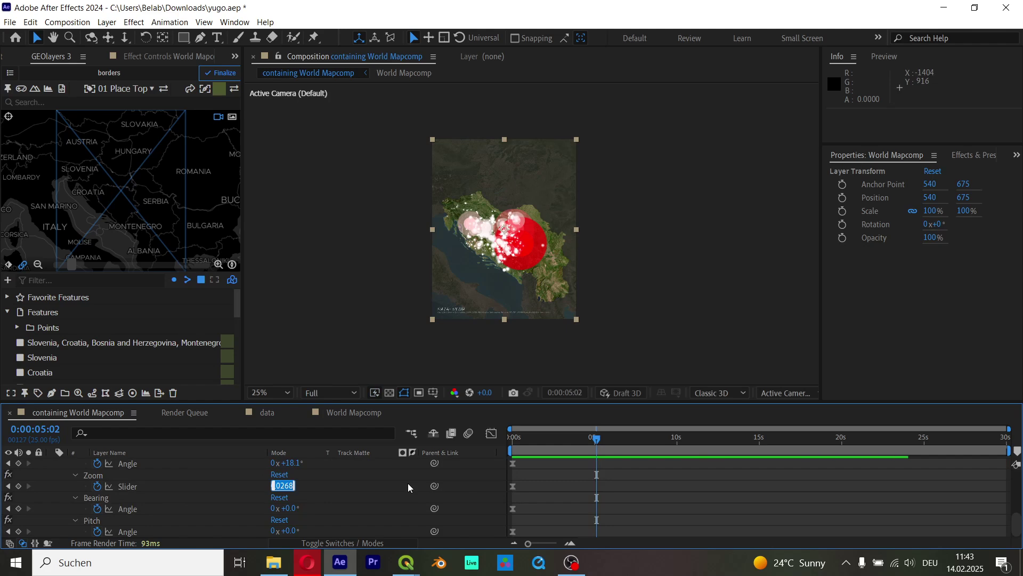
# Keyframe the map's Zoom slider at 0:00:05:02, trying different values and settling on 6.53.
pyautogui.press('Return')
pyautogui.write('3268')
pyautogui.press('Return')
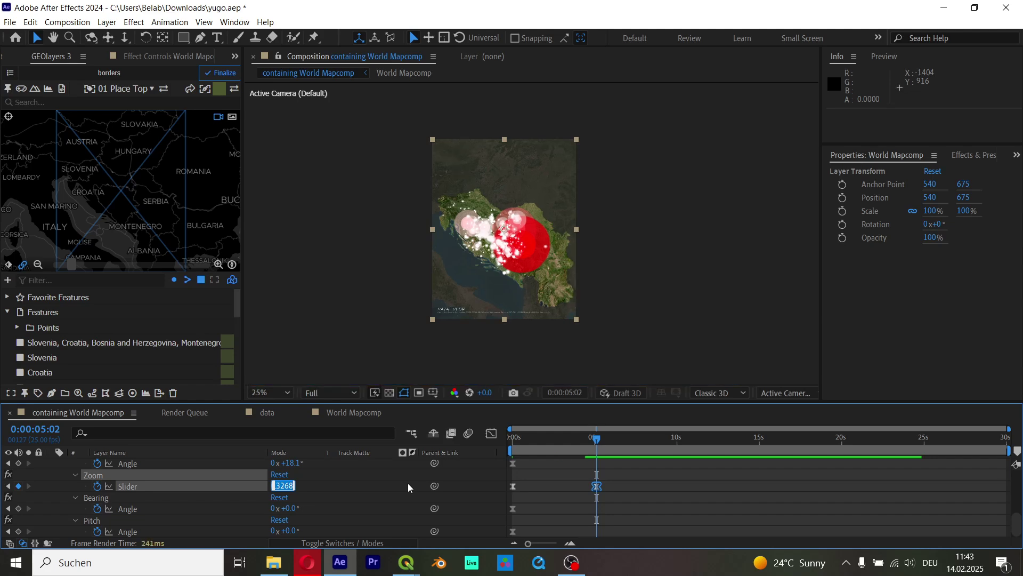
pyautogui.write('2268')
pyautogui.press('Return')
pyautogui.write('5268')
pyautogui.press('Return')
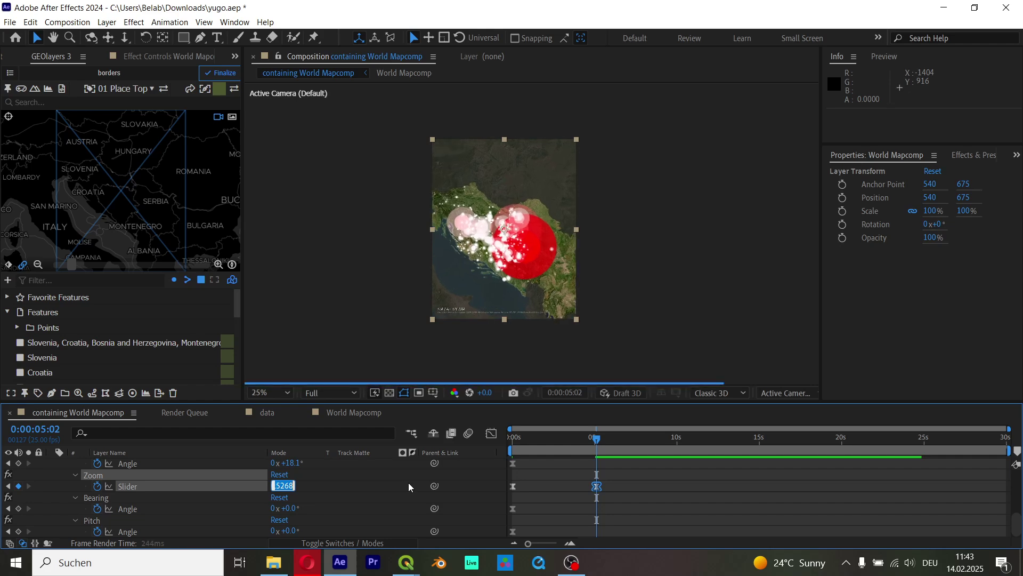
# Reposition the borders map view at 0:00:05:02 so the region is reframed, with the longitude angle at +17.9°.
pyautogui.click(38, 265)
pyautogui.moveTo(130, 205)
pyautogui.mouseDown()
pyautogui.moveTo(145, 207)
pyautogui.moveTo(116, 207)
pyautogui.mouseUp()
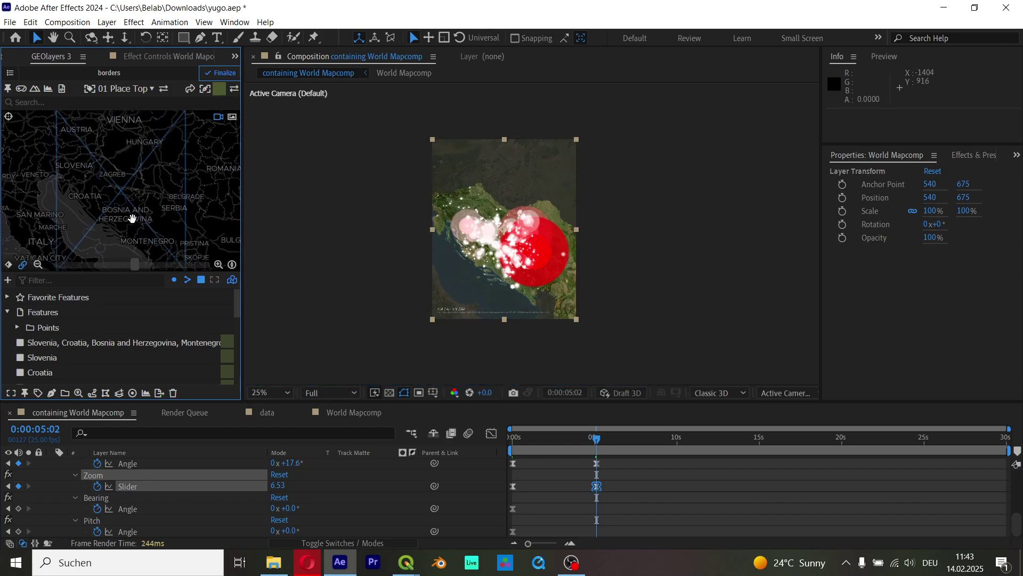
pyautogui.moveTo(132, 218); pyautogui.dragTo(129, 221)
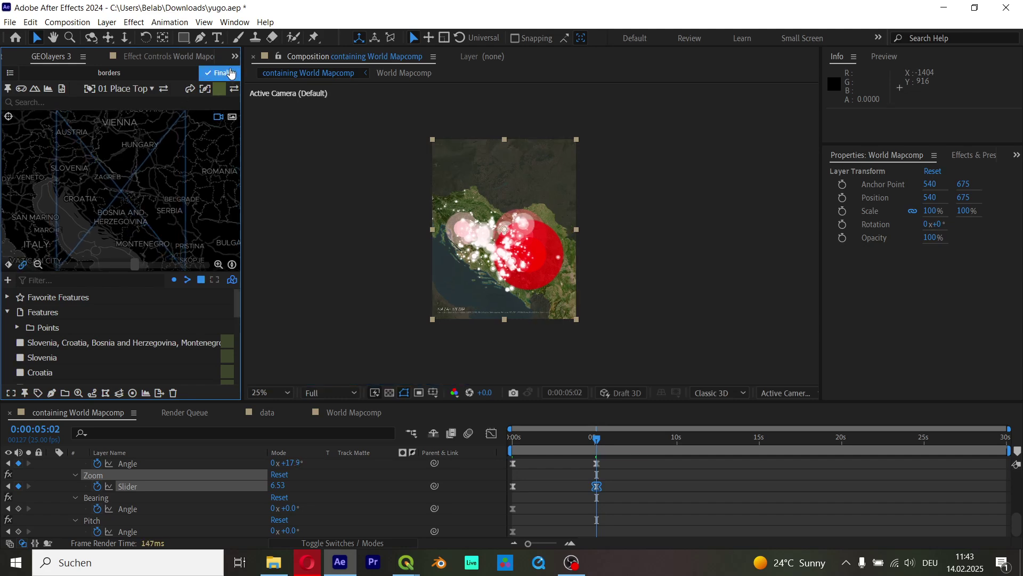
# Finalize the data mapcomp in GEOlayers 3 and dismiss the finalization report.
pyautogui.click(10, 73)
pyautogui.click(115, 187)
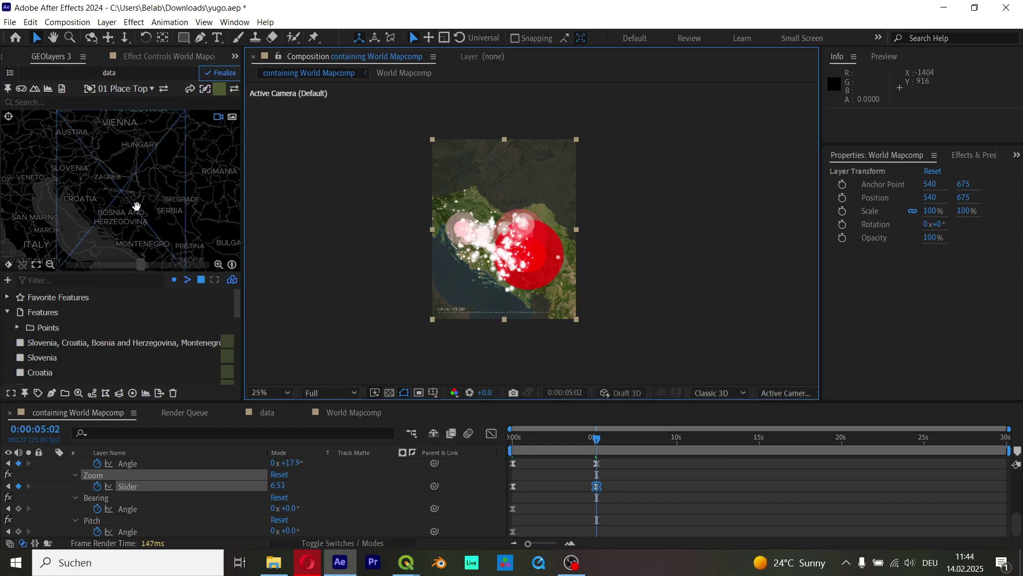
pyautogui.click(10, 73)
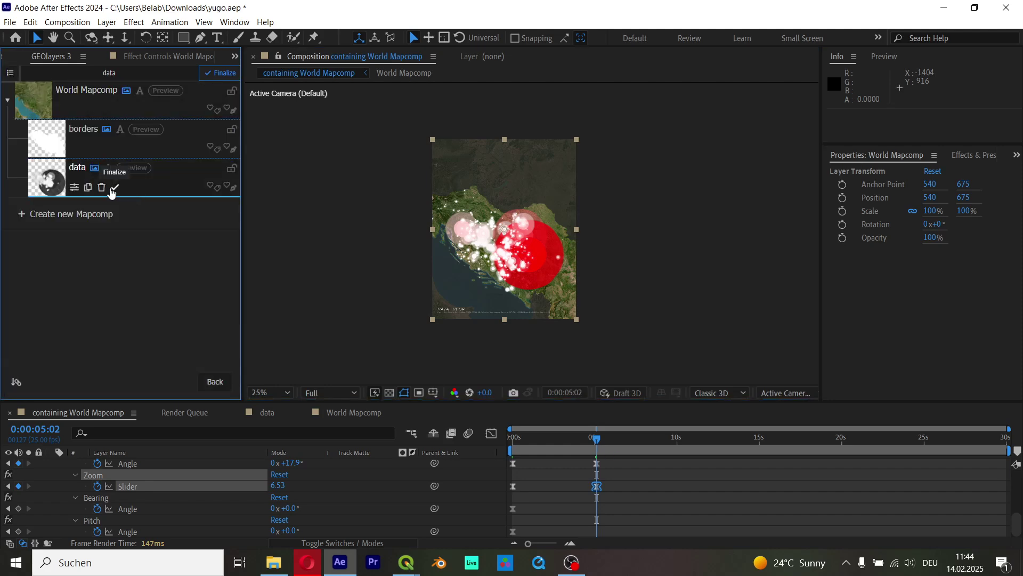
pyautogui.click(116, 188)
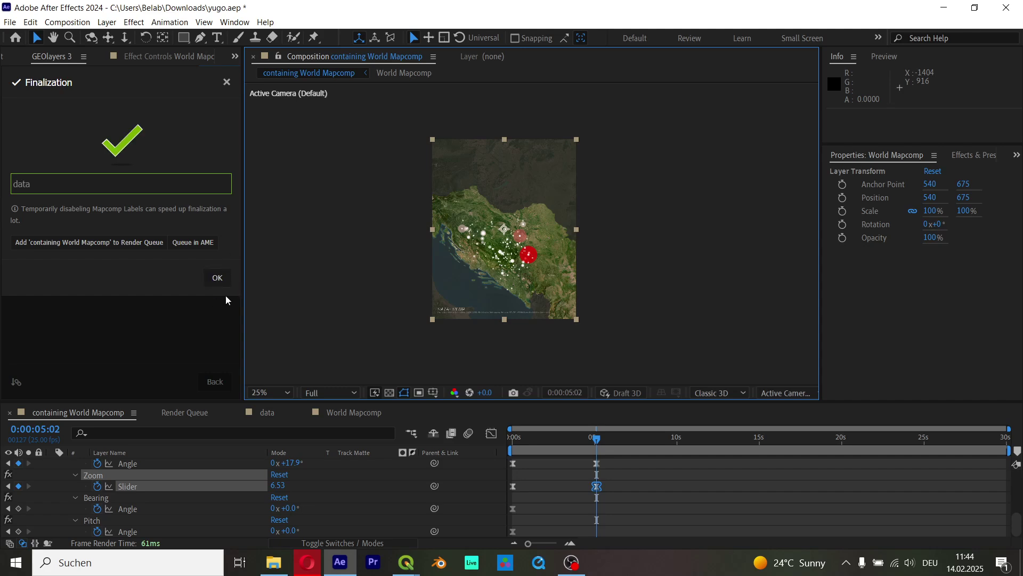
pyautogui.click(218, 278)
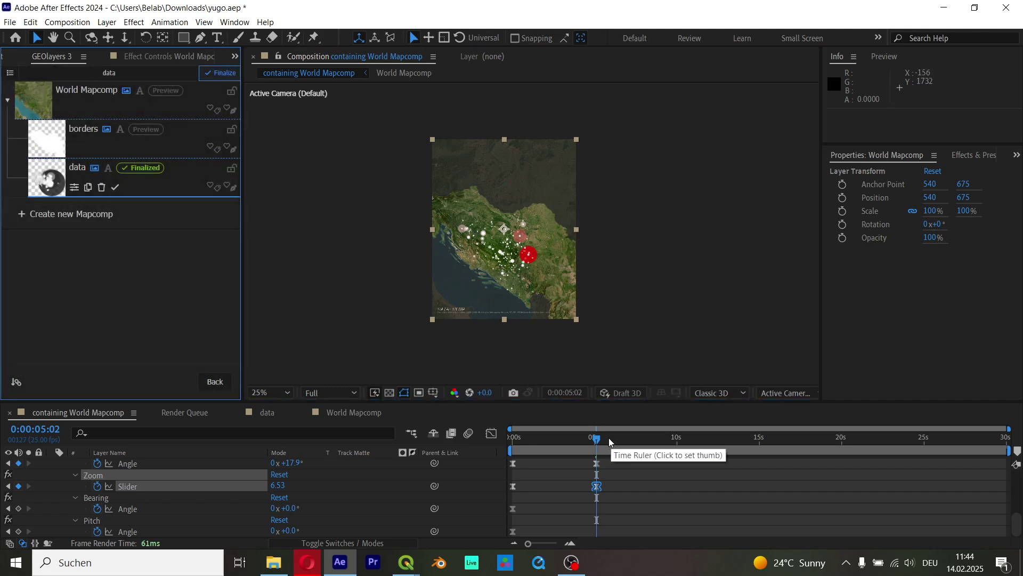
# Preview the map zoom animation from the beginning and return the playhead to the second keyframe at 0:00:05:02.
pyautogui.press('space')
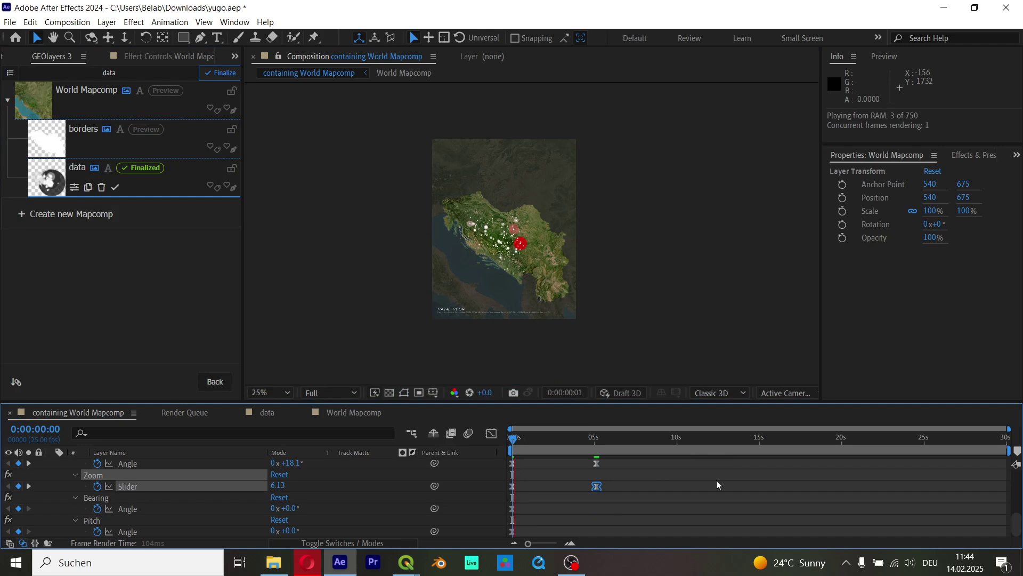
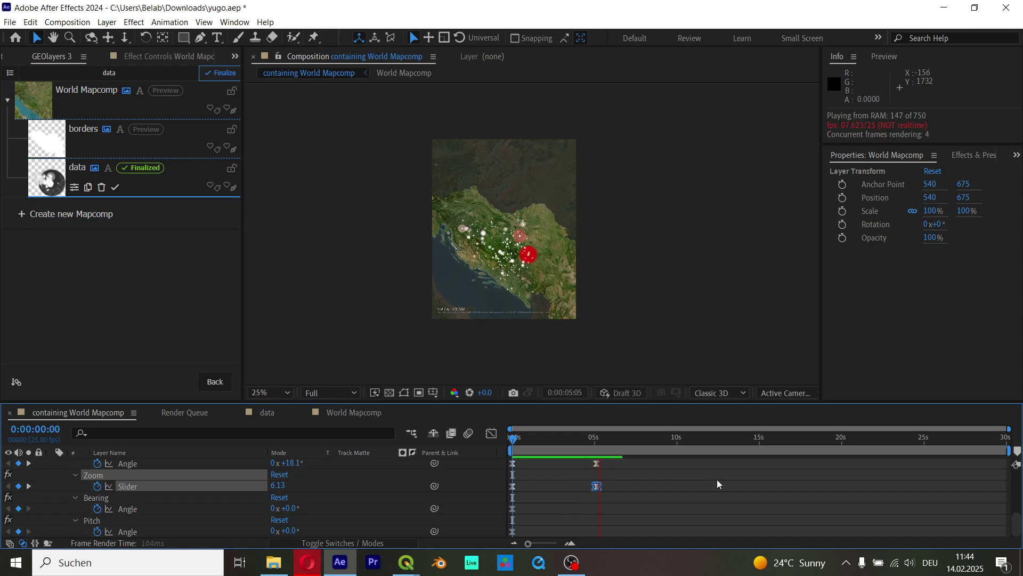
pyautogui.press('space')
pyautogui.press('.')
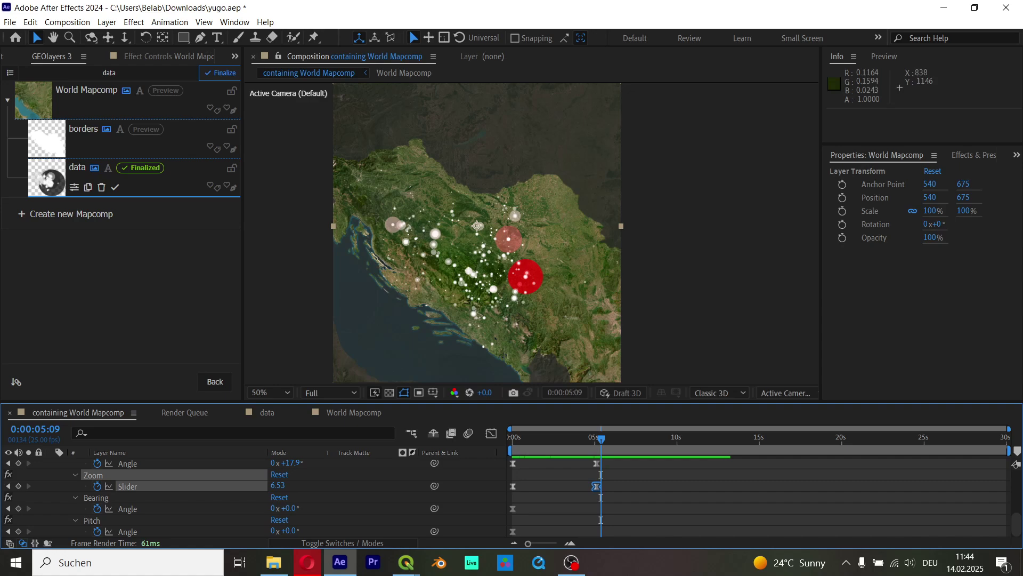
pyautogui.moveTo(602, 440); pyautogui.dragTo(549, 442)
pyautogui.press('k')
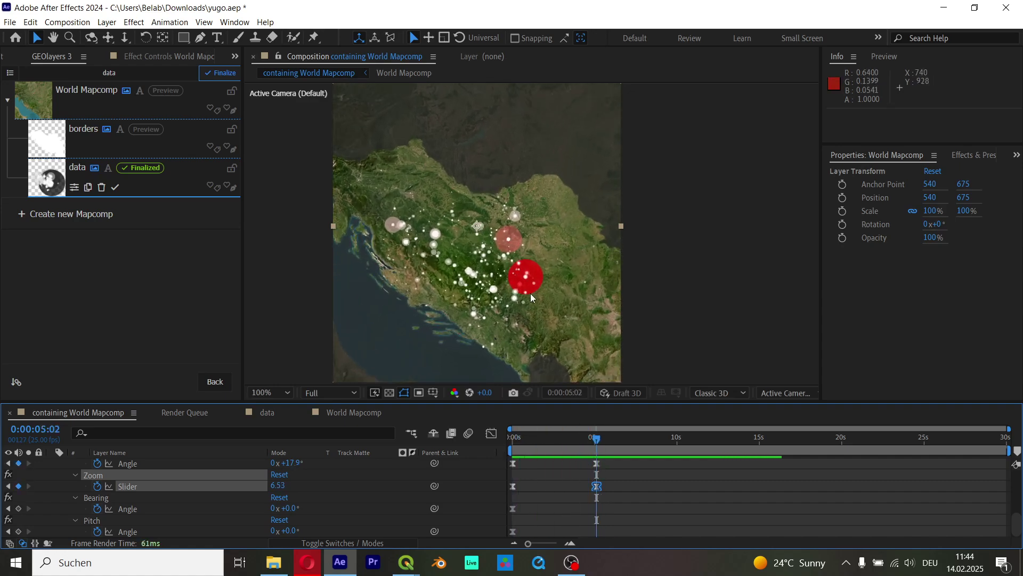
pyautogui.scroll(2, 558, 302)
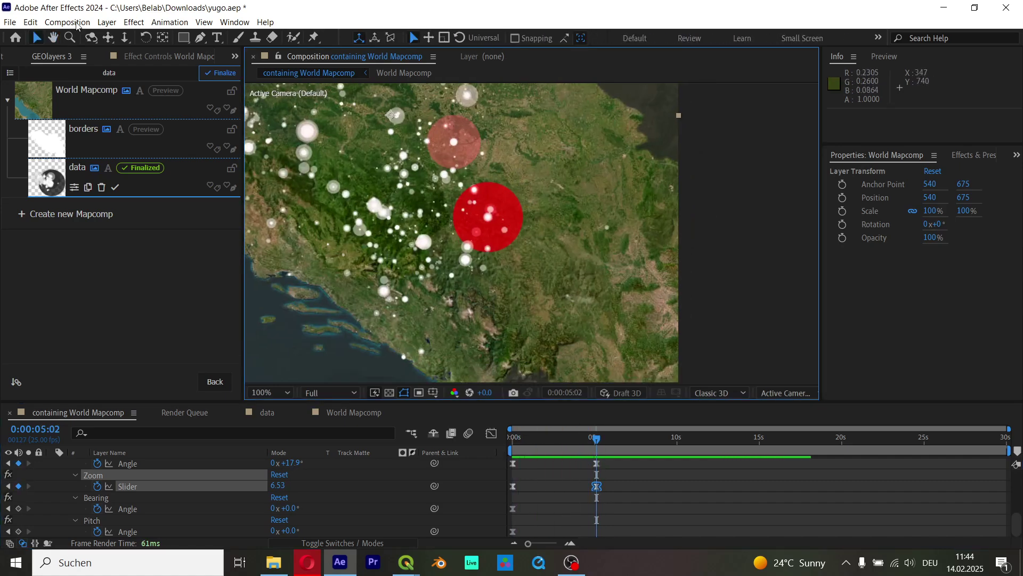
pyautogui.click(183, 38)
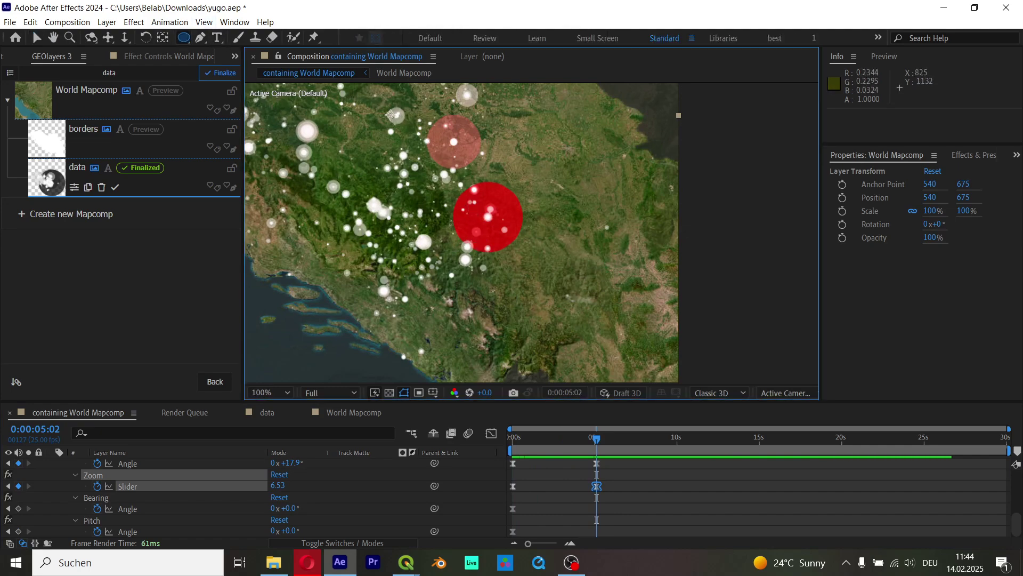
pyautogui.hotkey('ctrl', 'shift', 'a')
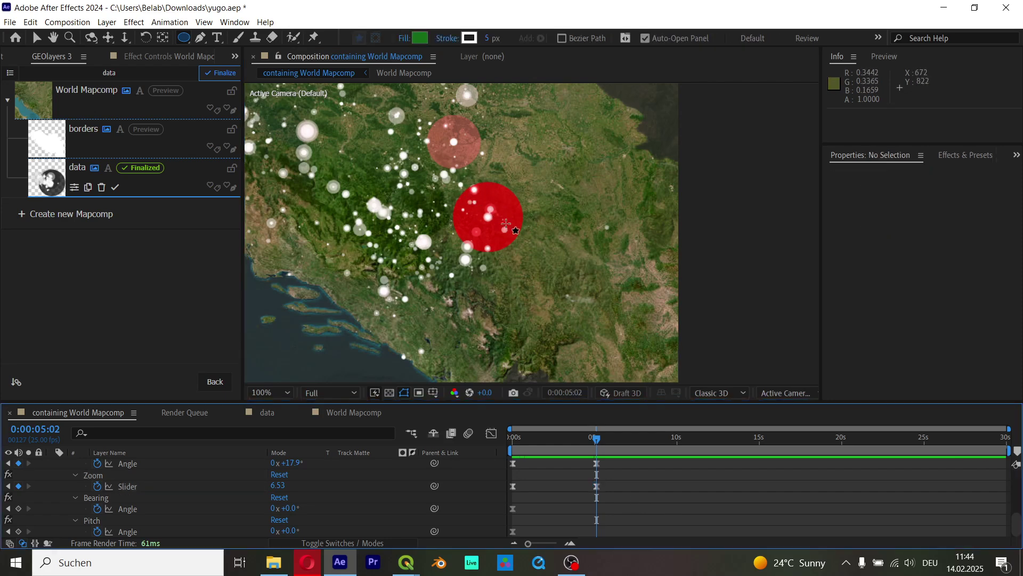
pyautogui.moveTo(512, 237); pyautogui.dragTo(462, 194)
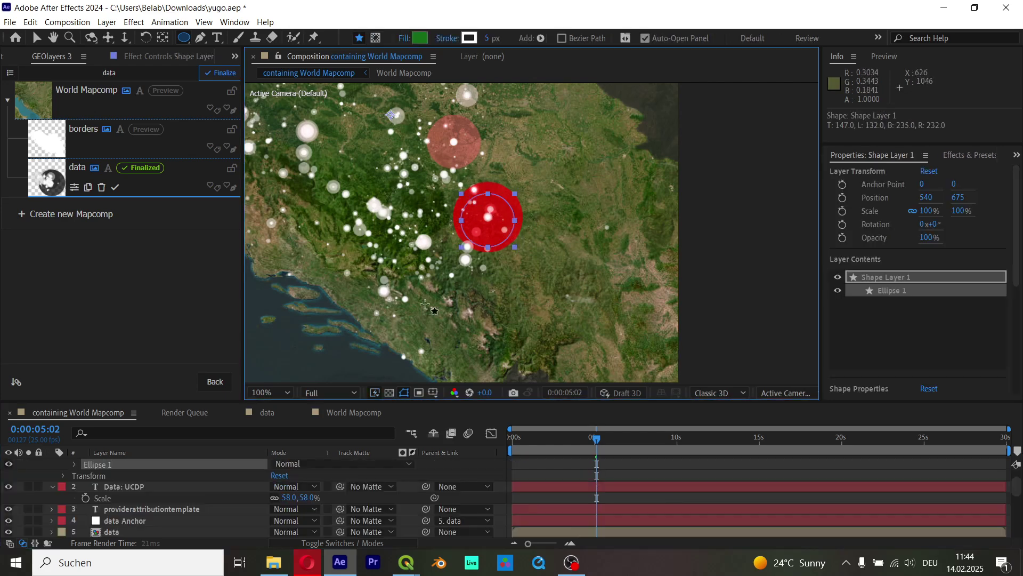
pyautogui.click(35, 38)
pyautogui.press(',')
pyautogui.moveTo(512, 223); pyautogui.dragTo(590, 314)
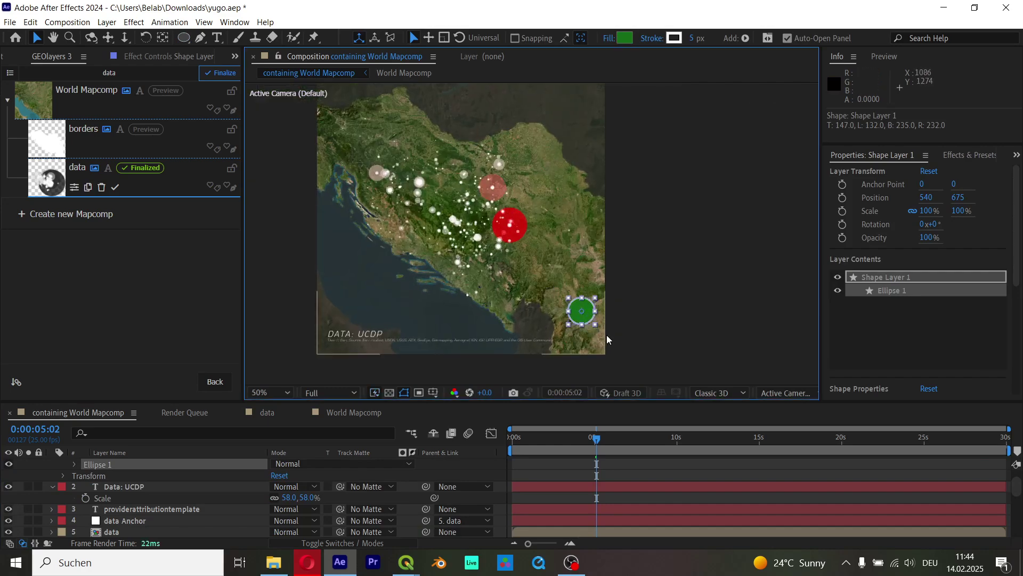
pyautogui.scroll(1, 94, 462)
pyautogui.click(113, 467)
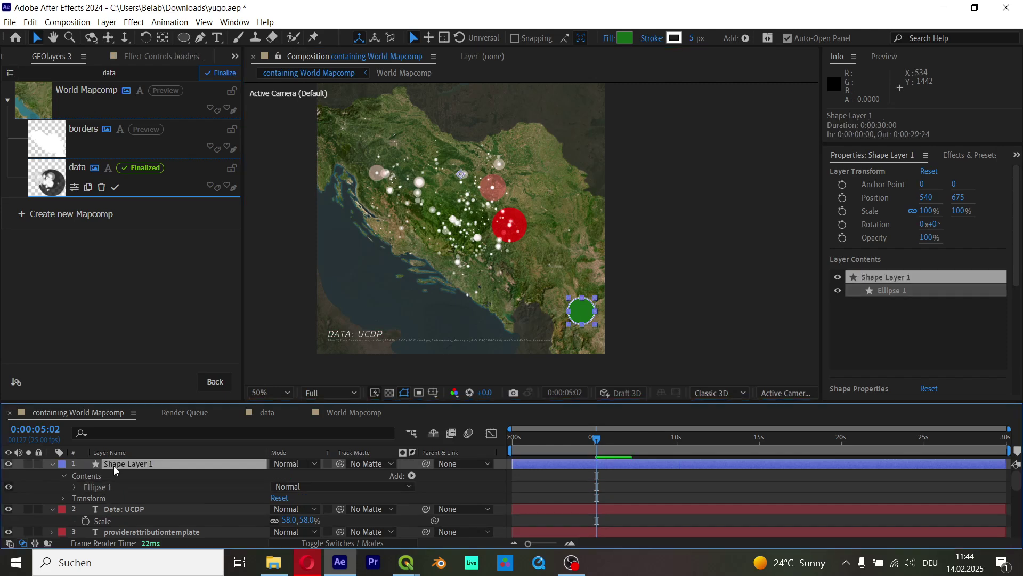
pyautogui.press('Delete')
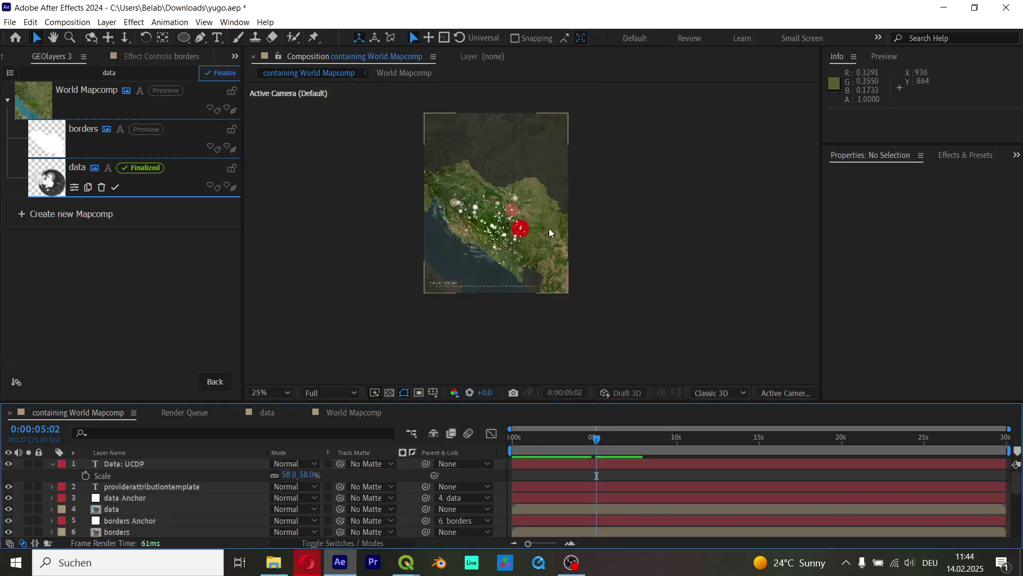
# Draw a tall vertical rectangle about 56 × 298 px near the map's lower right corner as a new shape layer.
pyautogui.click(182, 37)
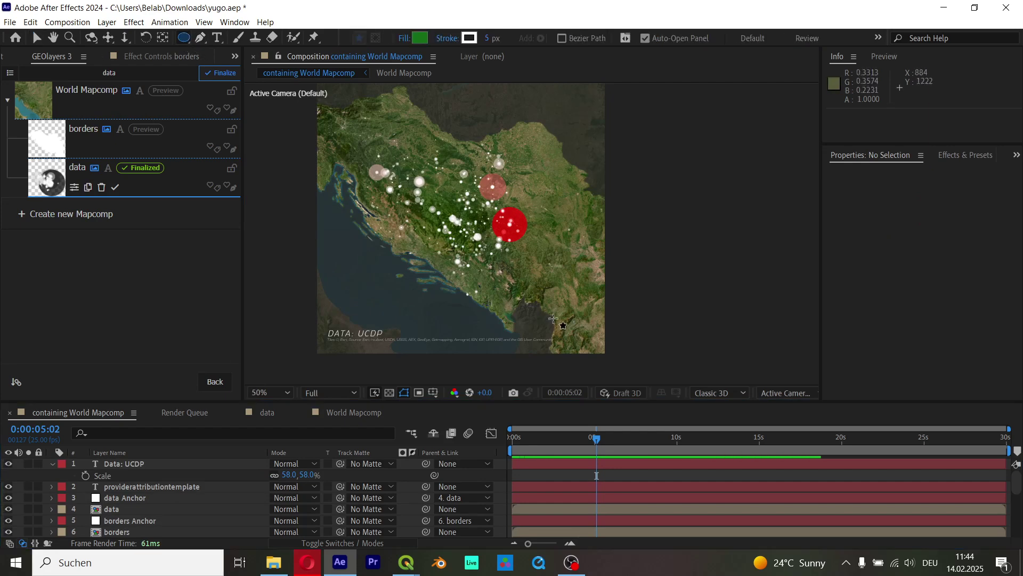
pyautogui.press('q')
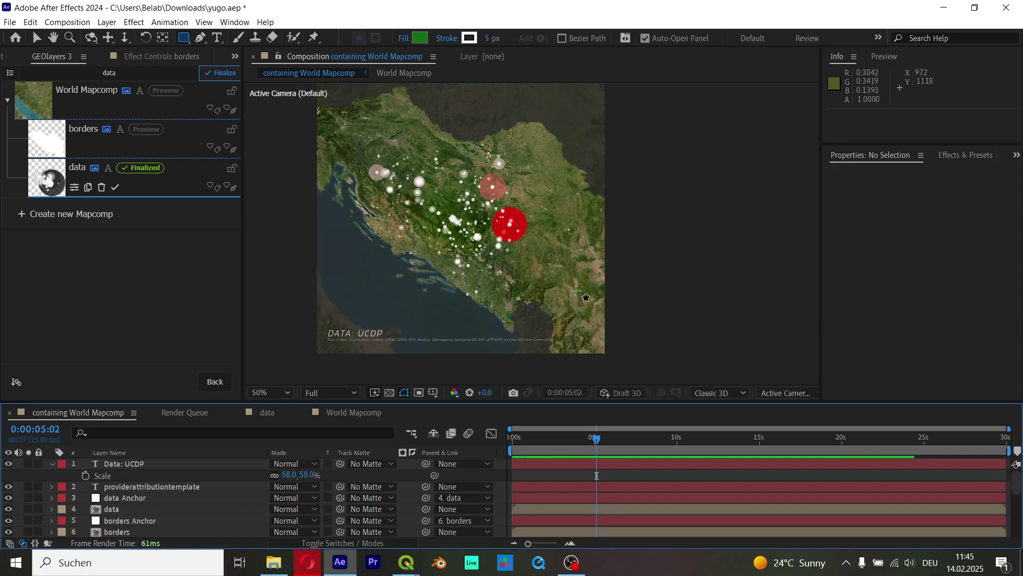
pyautogui.moveTo(585, 243); pyautogui.dragTo(601, 323)
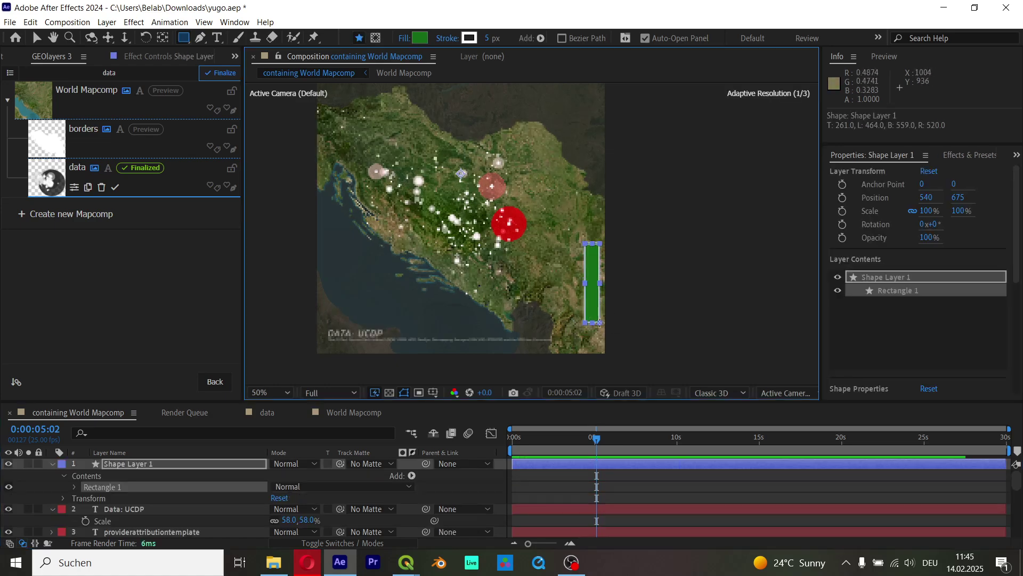
pyautogui.click(35, 38)
pyautogui.scroll(2, 549, 346)
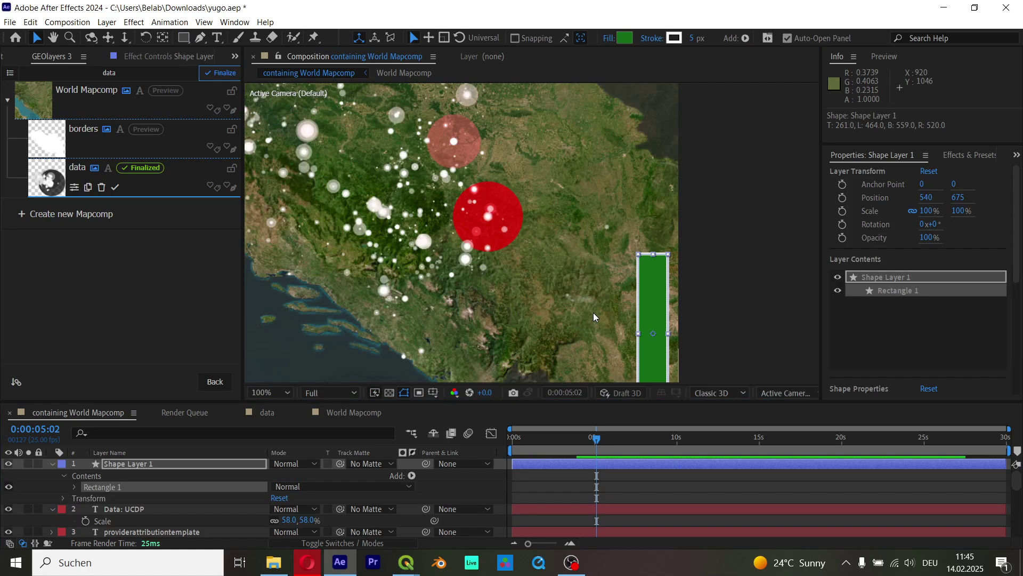
pyautogui.moveTo(633, 258)
pyautogui.mouseDown()
pyautogui.moveTo(616, 282)
pyautogui.moveTo(622, 272)
pyautogui.mouseUp()
# Apply the Gradient Ramp effect to the rectangle's shape layer.
pyautogui.click(231, 464)
pyautogui.hotkey('ctrl', 'space')
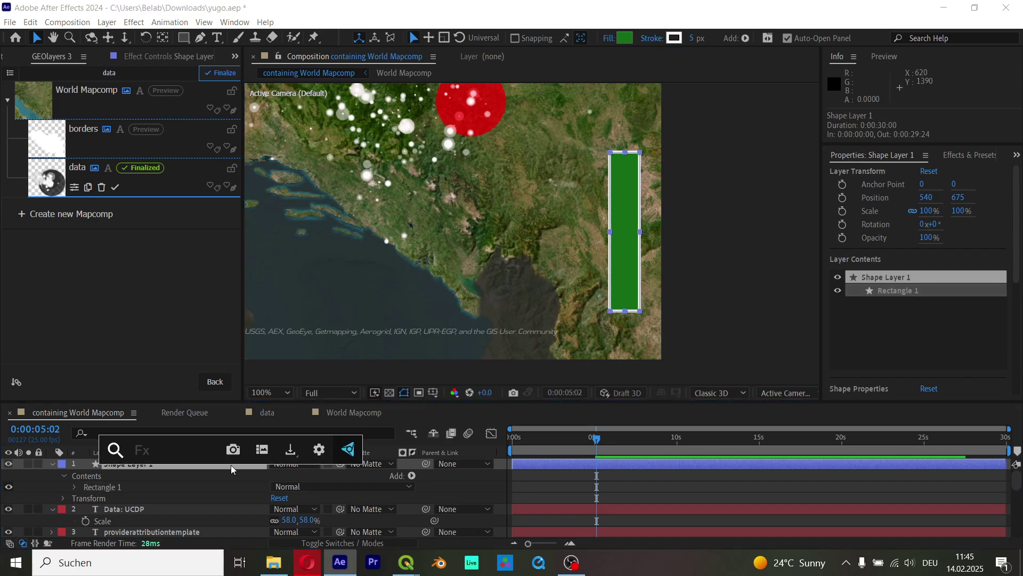
pyautogui.write('grad')
pyautogui.press('Up')
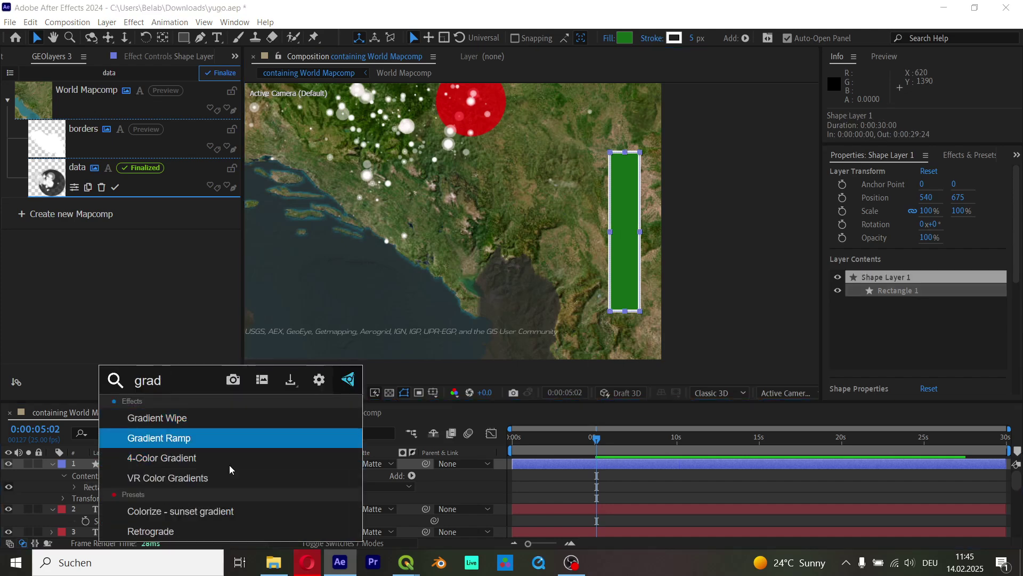
pyautogui.press('Return')
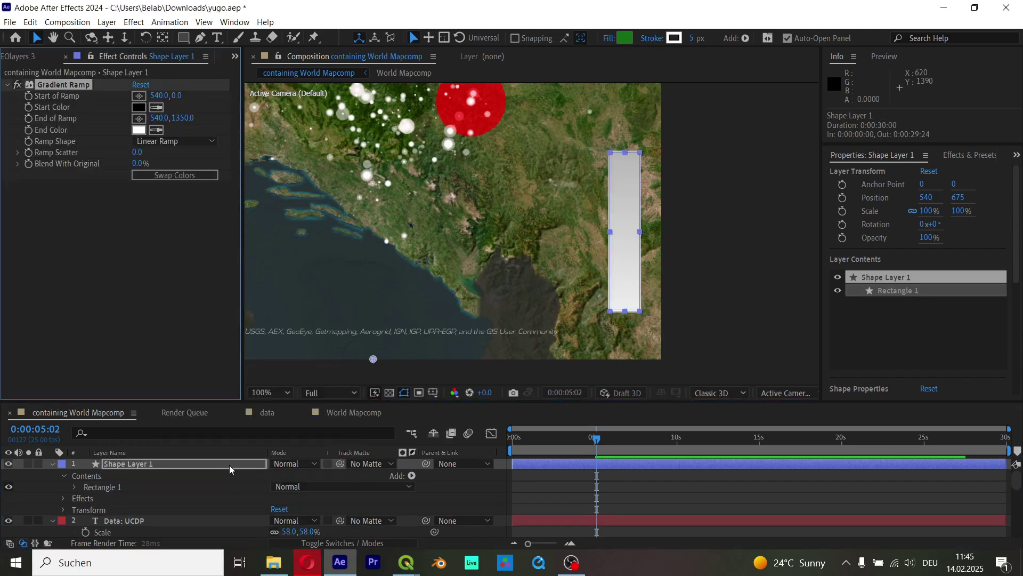
# Place the ramp's start at the rectangle's top edge (1011, 961) and its end at the bottom edge (1015, 1259).
pyautogui.click(137, 95)
pyautogui.click(138, 95)
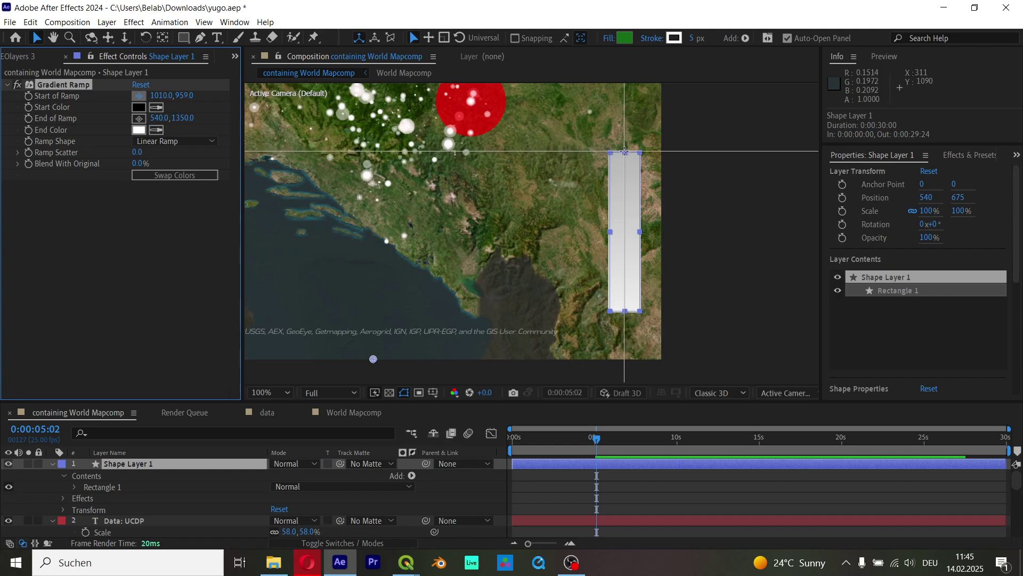
pyautogui.click(625, 153)
pyautogui.click(138, 118)
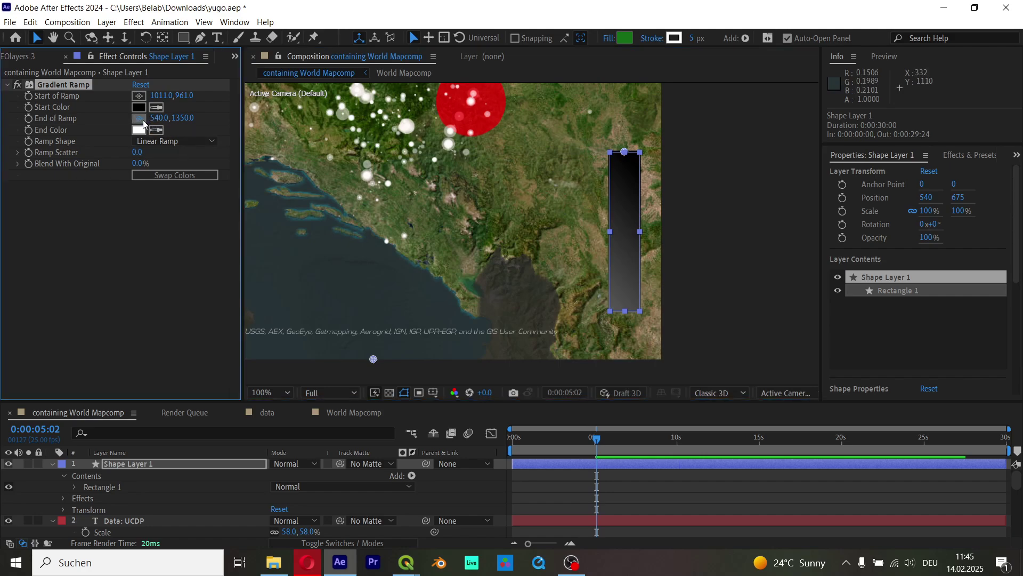
pyautogui.click(627, 310)
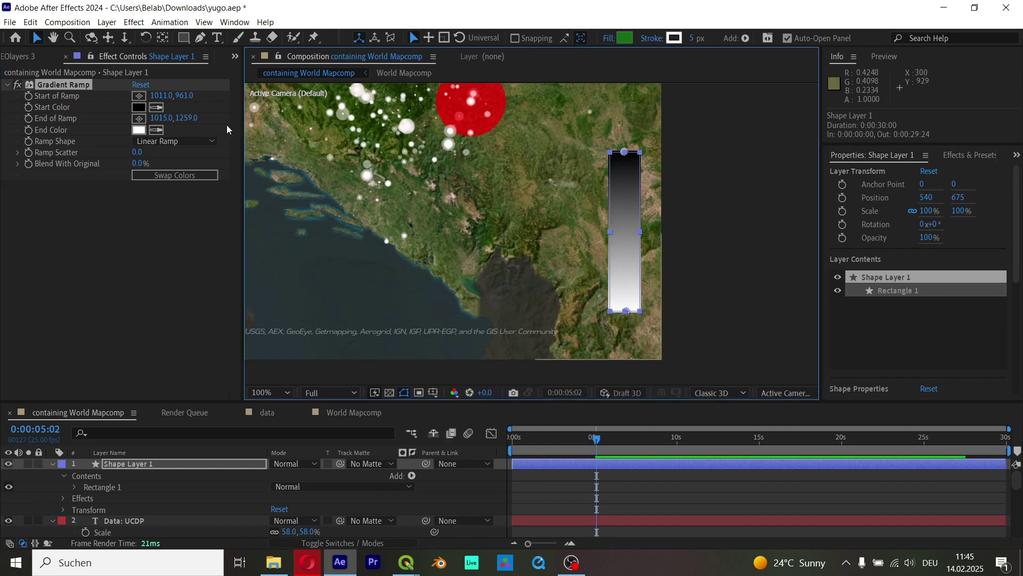
# Set the ramp's start color by sampling the red of the large data circle, and deselect the layer.
pyautogui.click(155, 108)
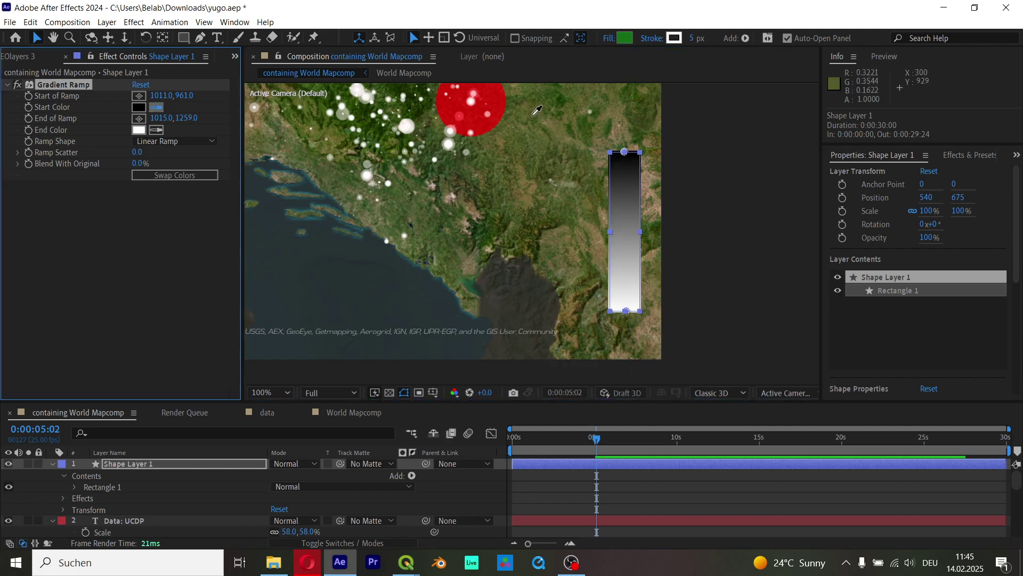
pyautogui.click(479, 115)
pyautogui.click(594, 362)
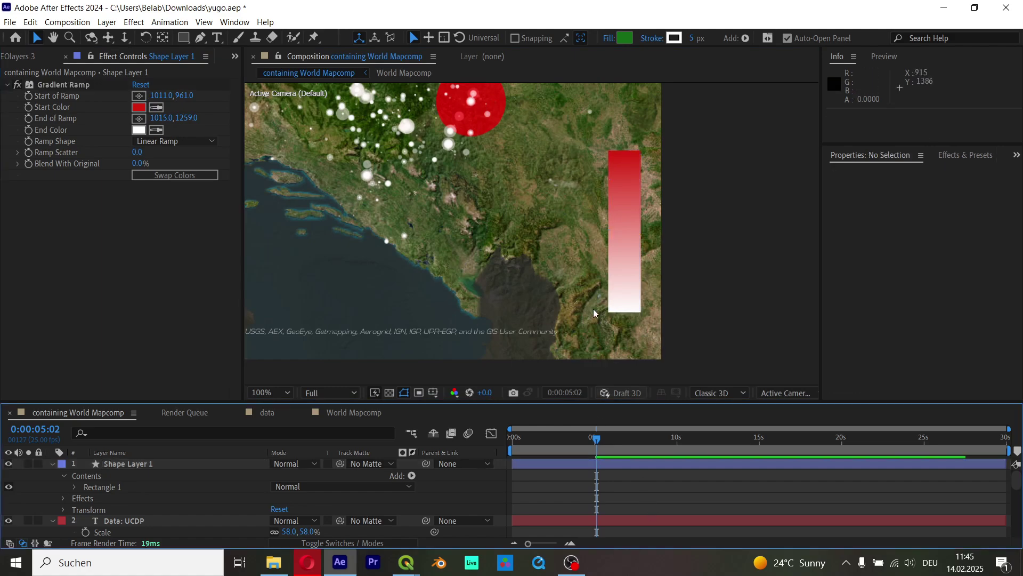
# Narrow the red-to-white gradient bar slightly from its right edge and deselect it.
pyautogui.scroll(-4, 637, 191)
pyautogui.scroll(4, 651, 239)
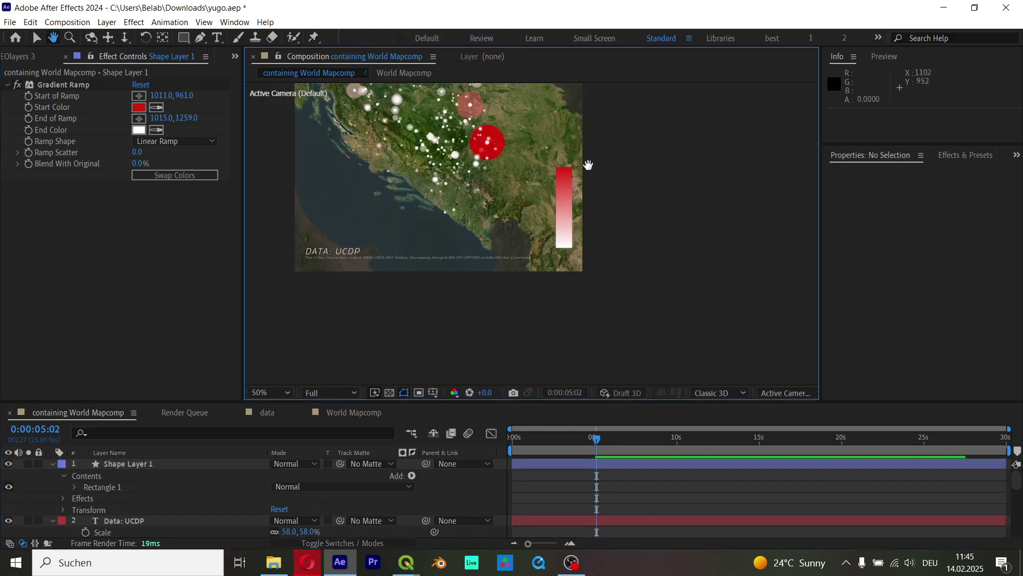
pyautogui.press('v')
pyautogui.click(571, 203)
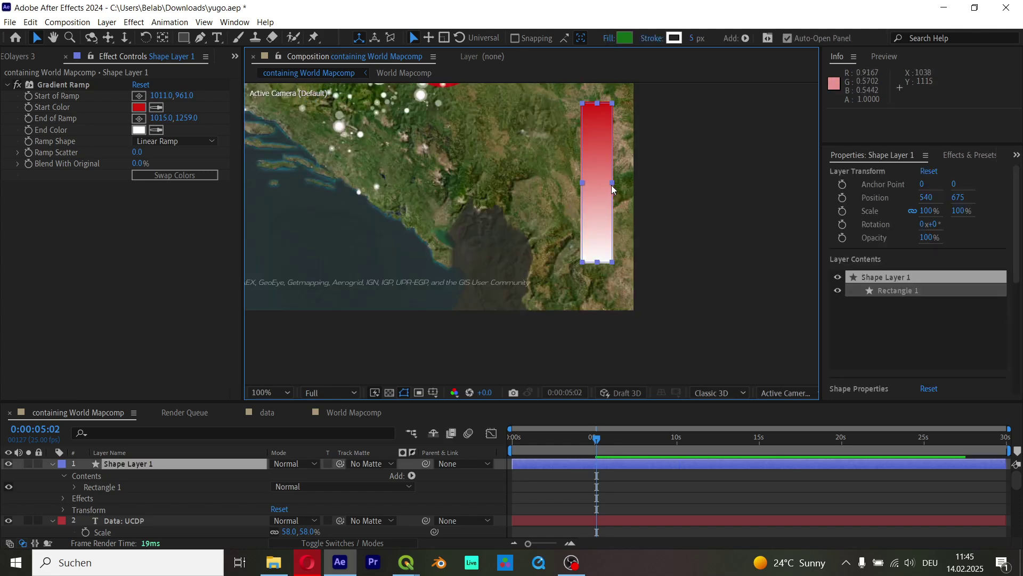
pyautogui.moveTo(611, 188); pyautogui.dragTo(658, 277)
pyautogui.click(610, 184)
pyautogui.click(681, 481)
pyautogui.scroll(-1, 659, 277)
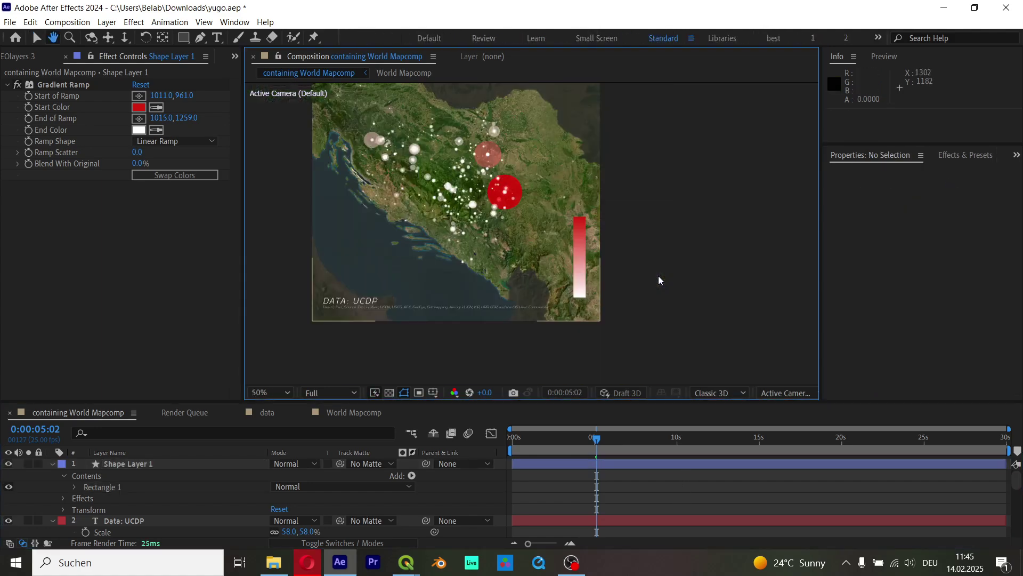
pyautogui.scroll(1, 639, 241)
pyautogui.moveTo(635, 239); pyautogui.dragTo(556, 173)
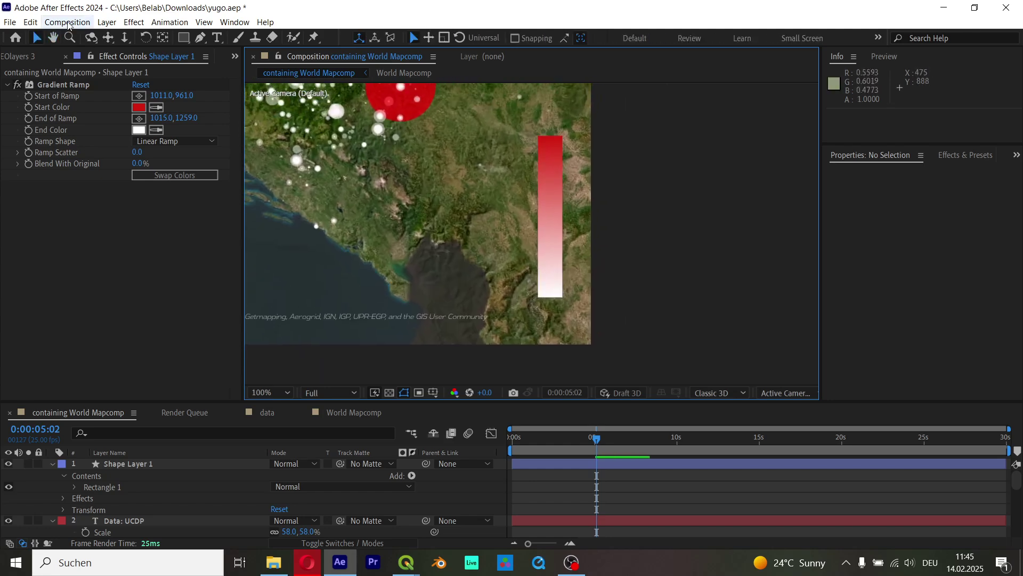
# Add a text label reading 5000 on the map beside the upper part of the gradient bar.
pyautogui.click(213, 39)
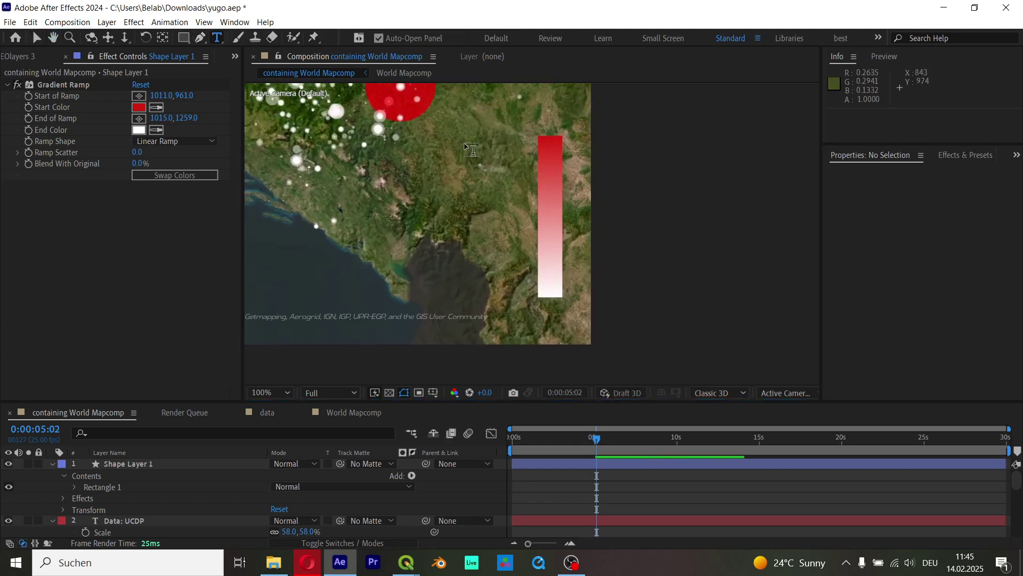
pyautogui.click(512, 177)
pyautogui.write('5000')
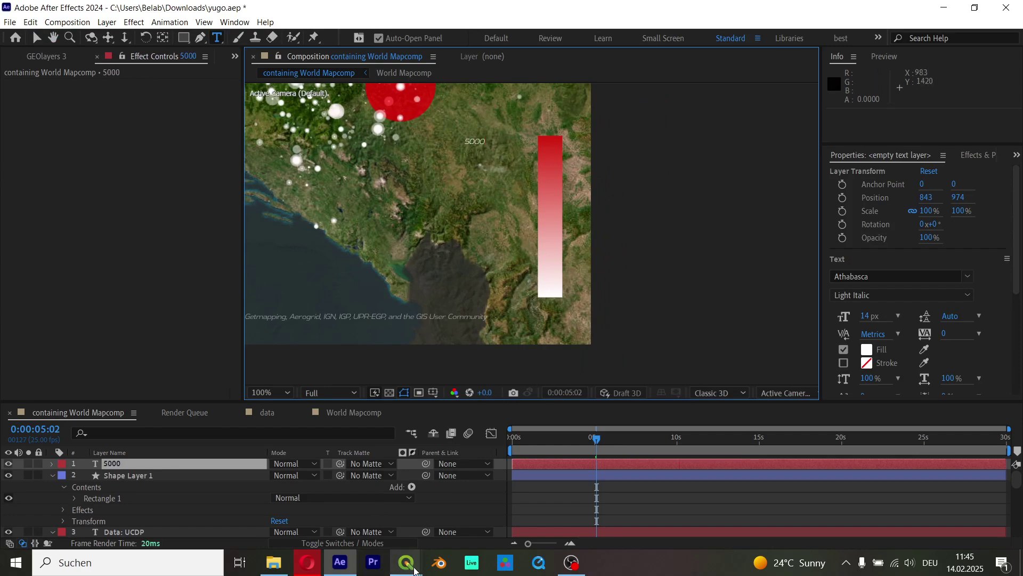
# Switch to QGIS and look up the exact maximum best_est value in the query builder's value list.
pyautogui.moveTo(416, 569)
pyautogui.click(303, 487)
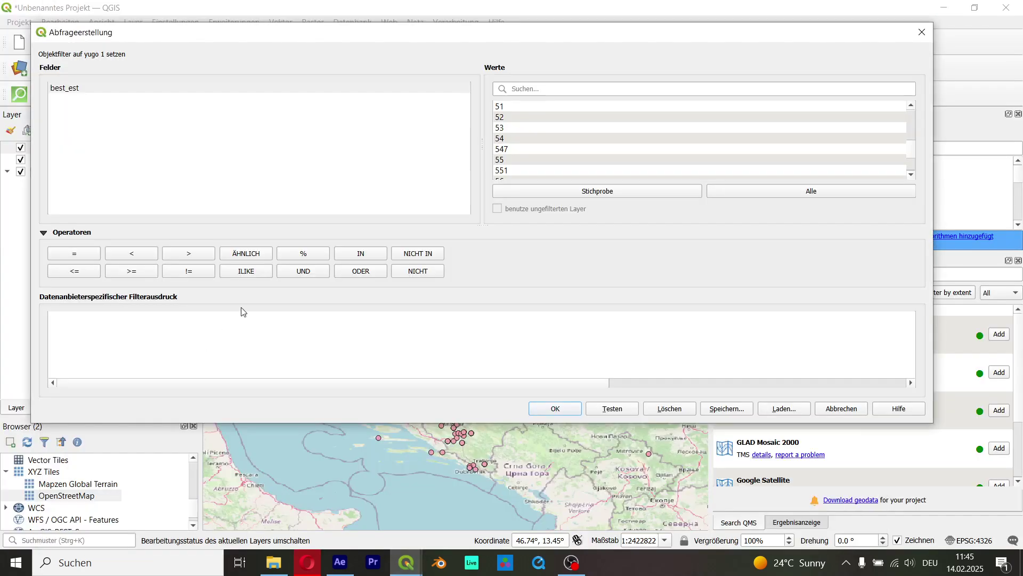
pyautogui.scroll(-3, 595, 131)
pyautogui.scroll(4, 582, 140)
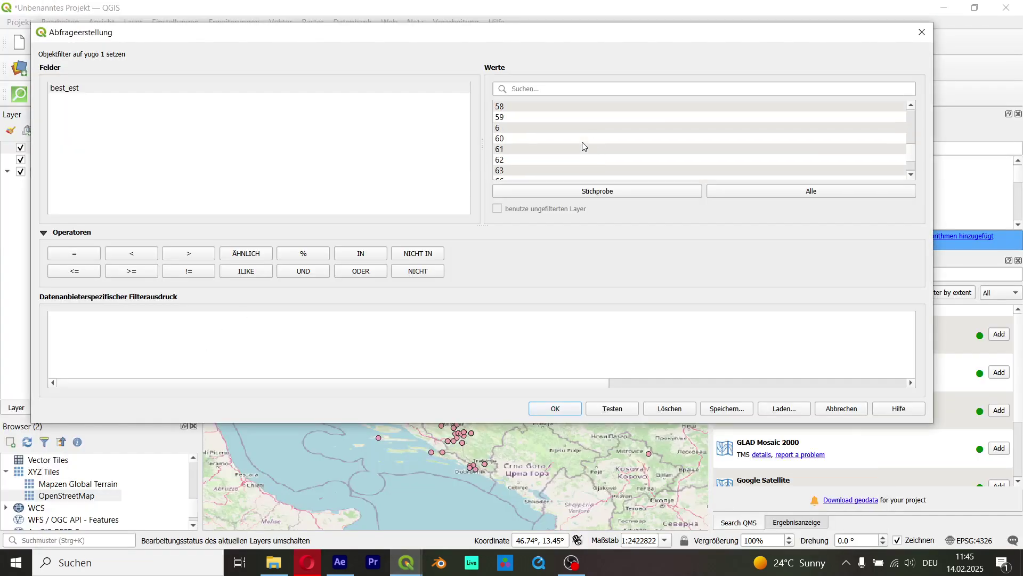
pyautogui.click(582, 139)
pyautogui.scroll(1, 582, 140)
pyautogui.scroll(-1, 582, 140)
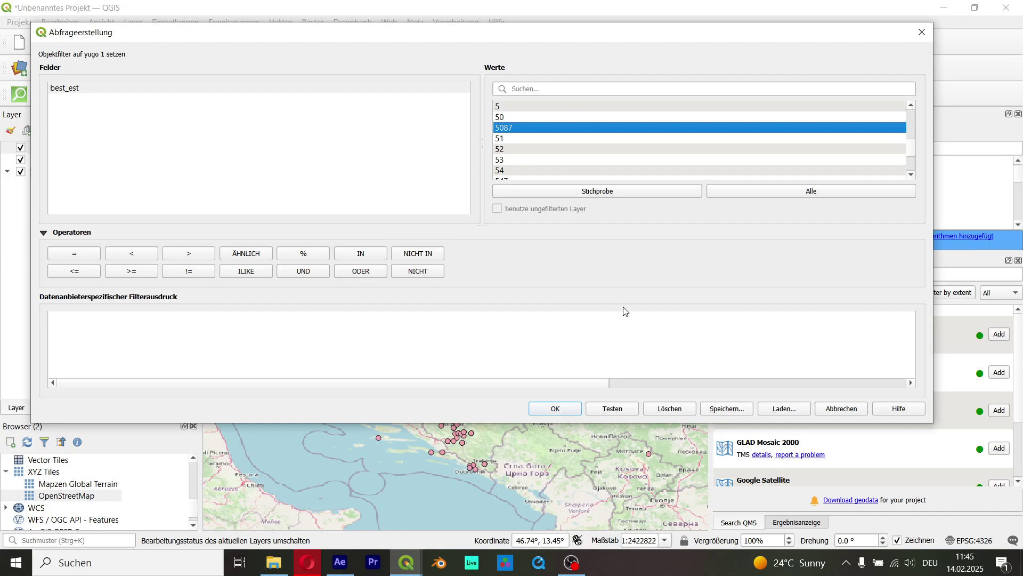
pyautogui.click(408, 570)
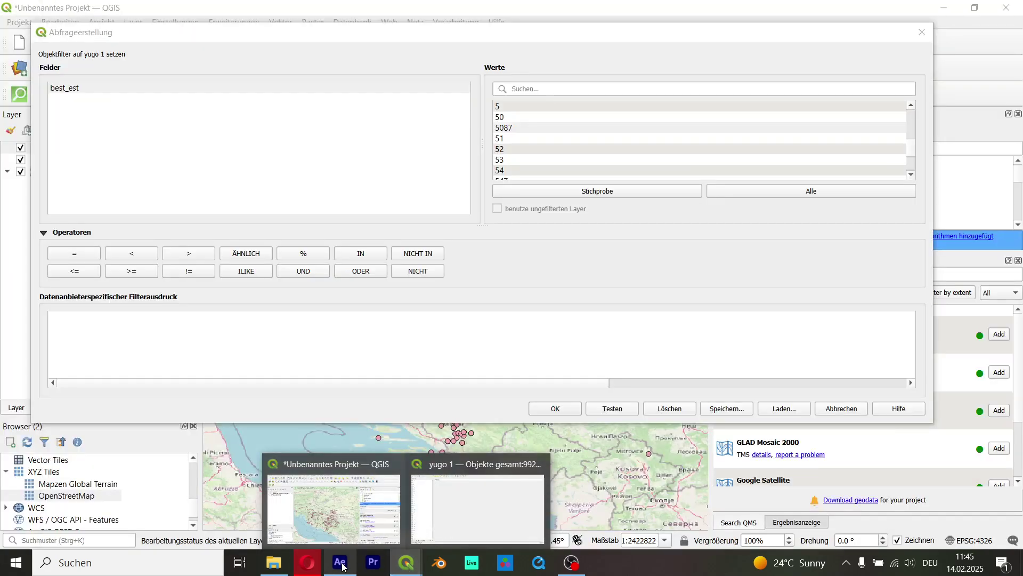
# Switch back to After Effects and change the text label to 5087.
pyautogui.click(341, 564)
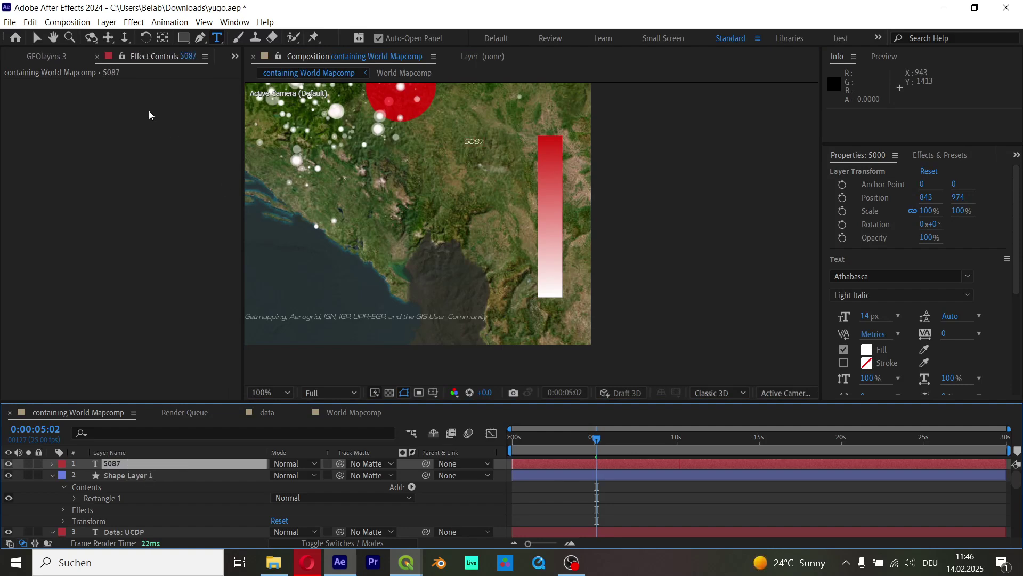
pyautogui.click(37, 41)
pyautogui.scroll(1, 546, 161)
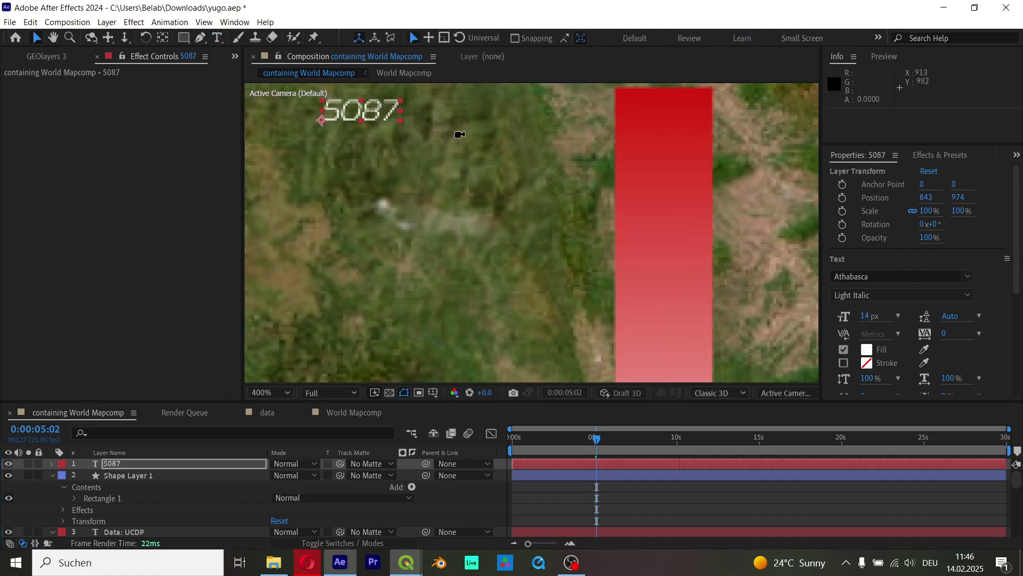
# Scale the 5087 label to 261% and place it just beside the top end of the gradient bar.
pyautogui.press('s')
pyautogui.moveTo(301, 475); pyautogui.dragTo(478, 426)
pyautogui.moveTo(459, 117); pyautogui.dragTo(479, 130)
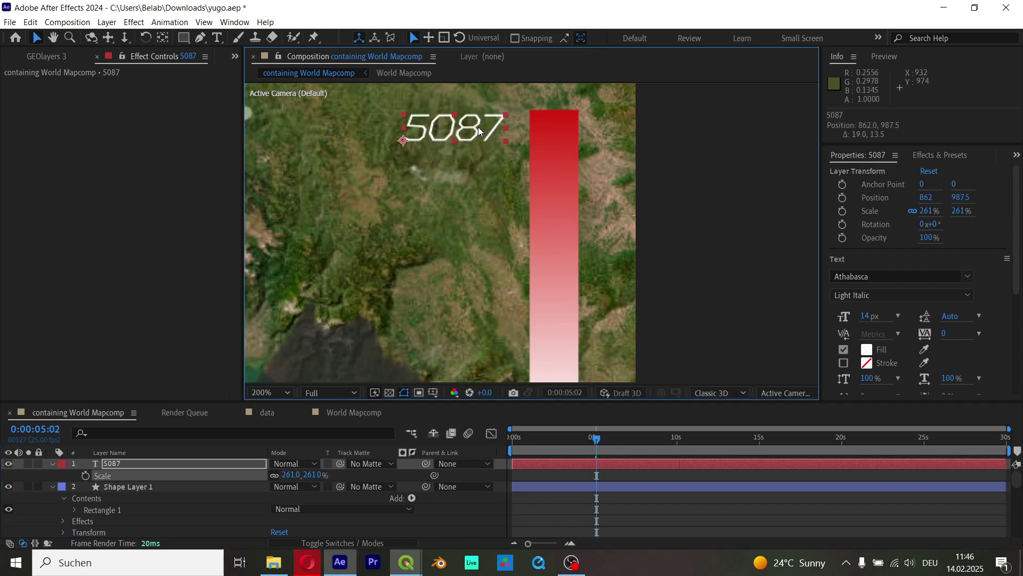
pyautogui.hotkey('ctrl', 'd')
pyautogui.scroll(-2, 479, 130)
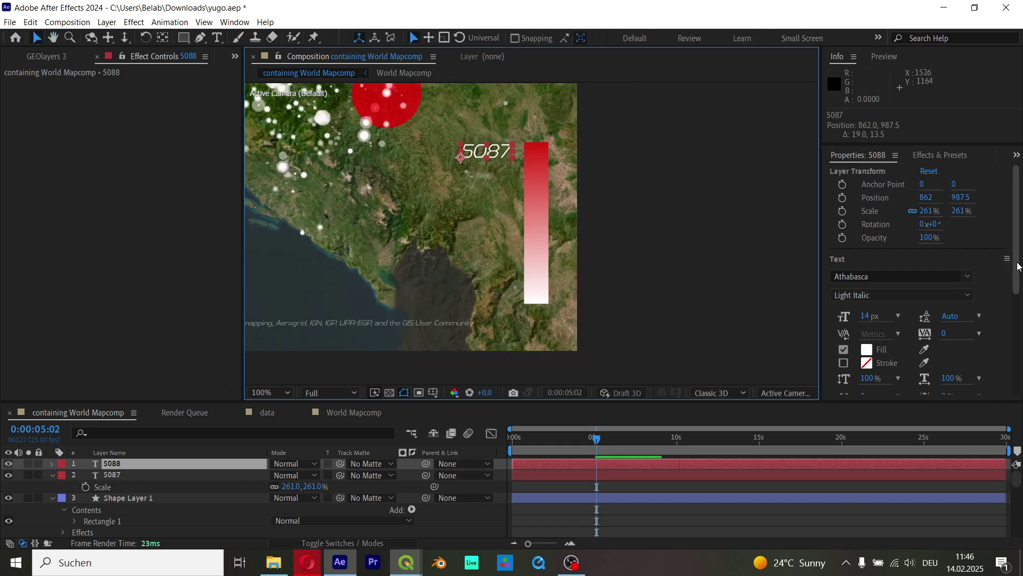
pyautogui.moveTo(1018, 266); pyautogui.dragTo(1017, 370)
pyautogui.click(886, 318)
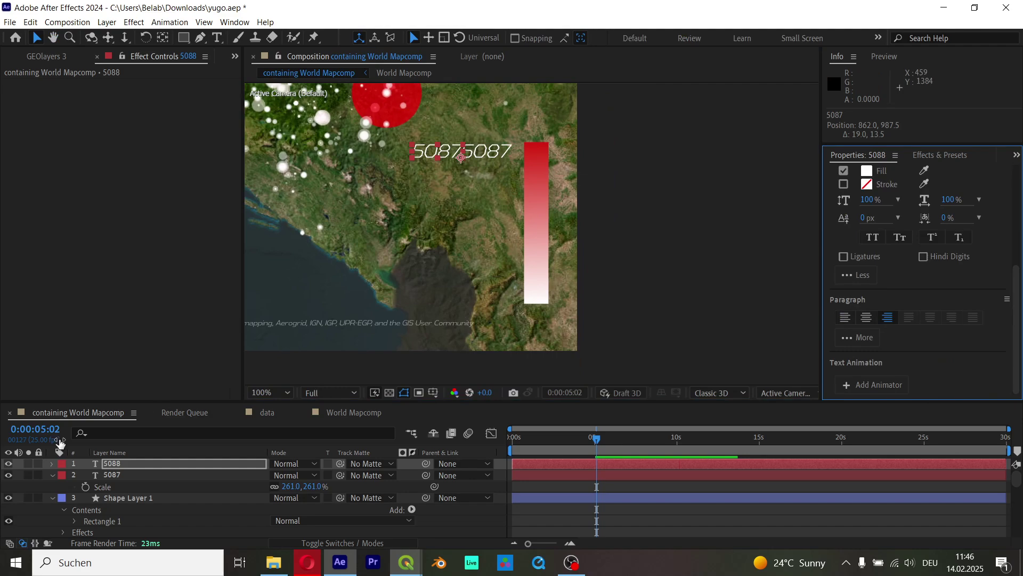
pyautogui.press('Delete')
# Right-align the 5087 label's paragraph and move it back beside the top end of the gradient bar.
pyautogui.click(133, 463)
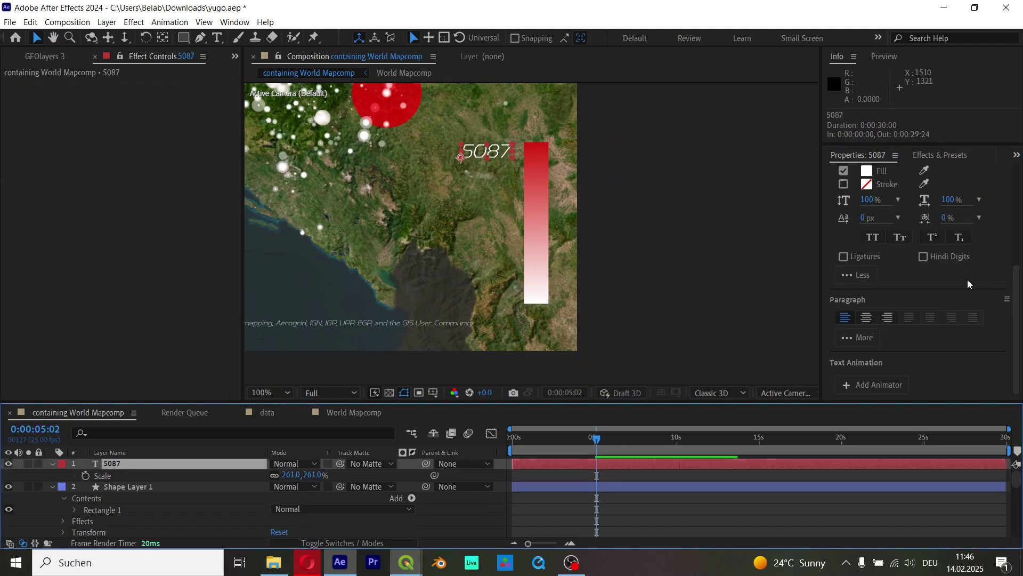
pyautogui.click(888, 317)
pyautogui.moveTo(451, 157); pyautogui.dragTo(508, 298)
# Duplicate the 5087 label, place the copy beside the bar's bottom end and change its text to 0.
pyautogui.hotkey('ctrl', 'd')
pyautogui.doubleClick(507, 299)
pyautogui.write('0')
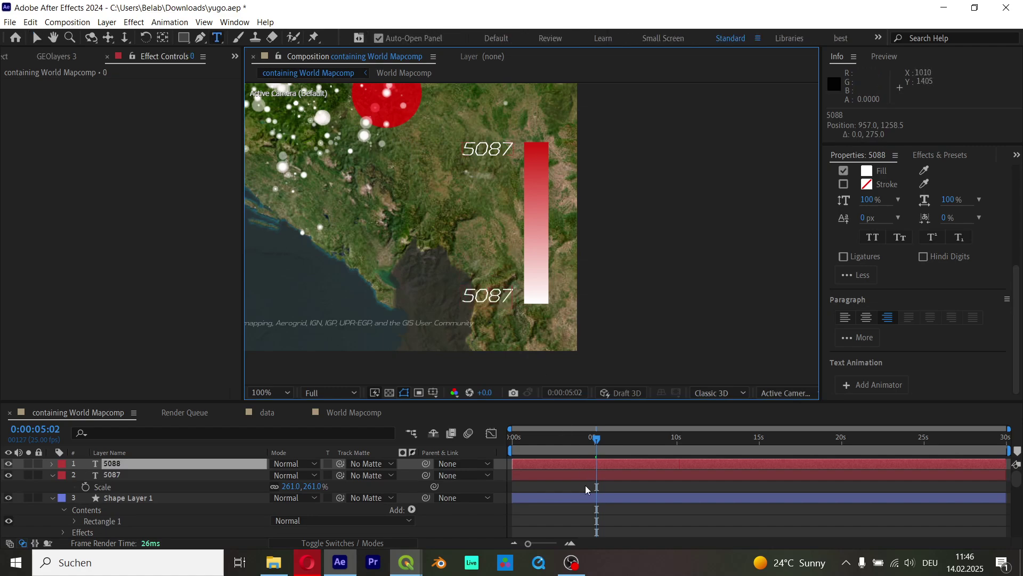
pyautogui.click(658, 528)
pyautogui.press(',')
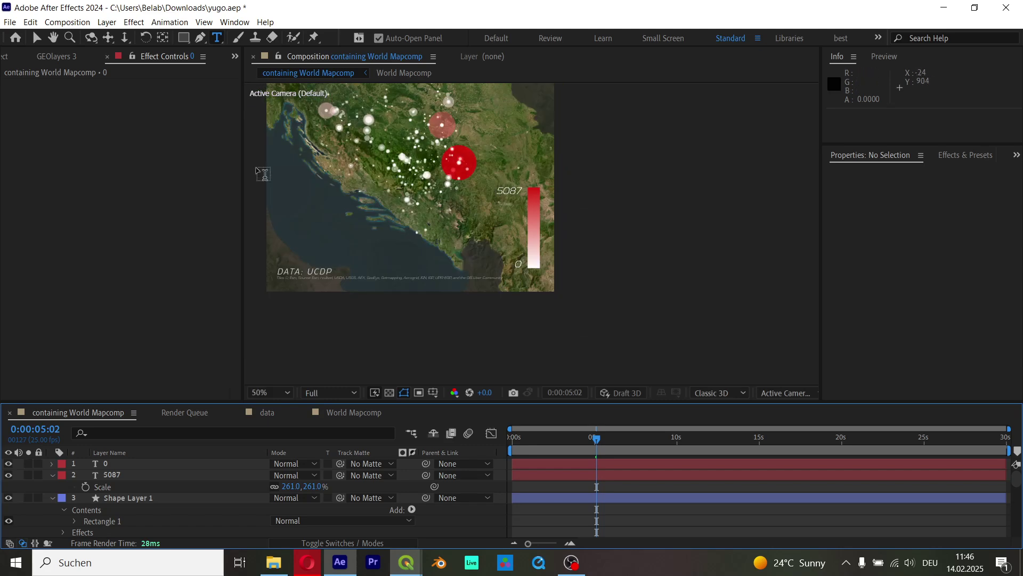
# Draw a rectangle shape about 188 × 364 px covering the gradient bar and both number labels.
pyautogui.click(184, 37)
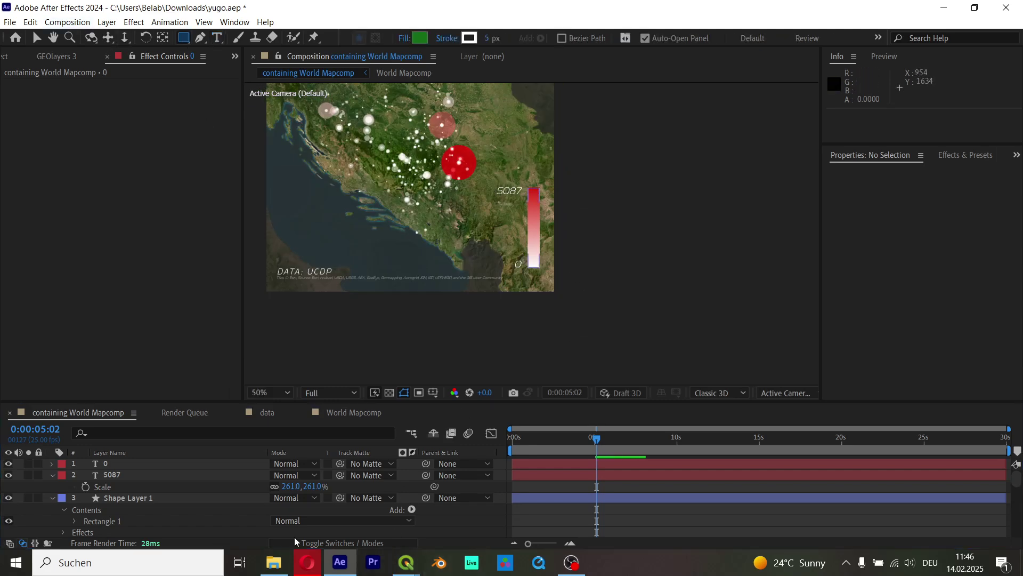
pyautogui.press('.')
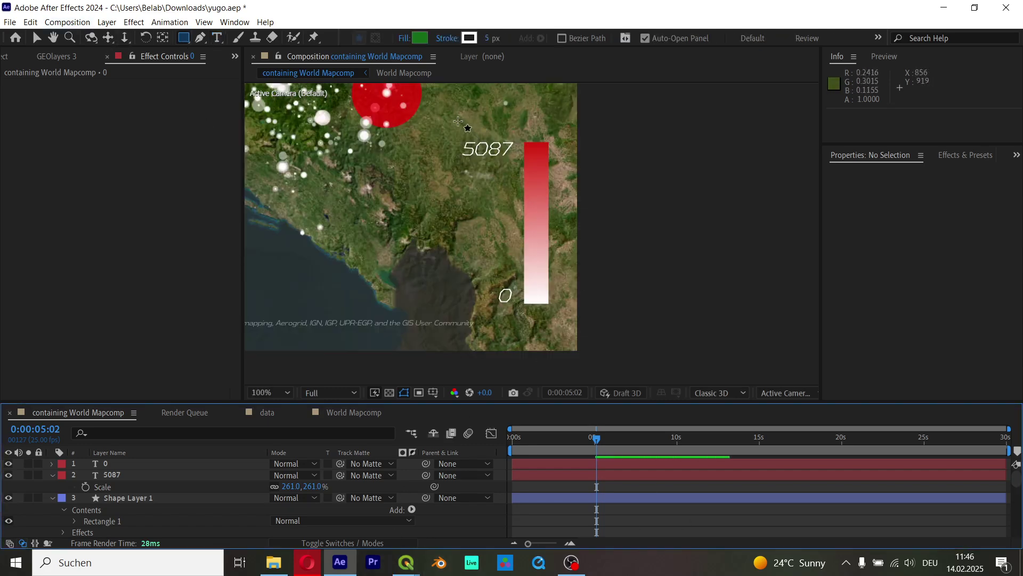
pyautogui.moveTo(457, 117); pyautogui.dragTo(558, 311)
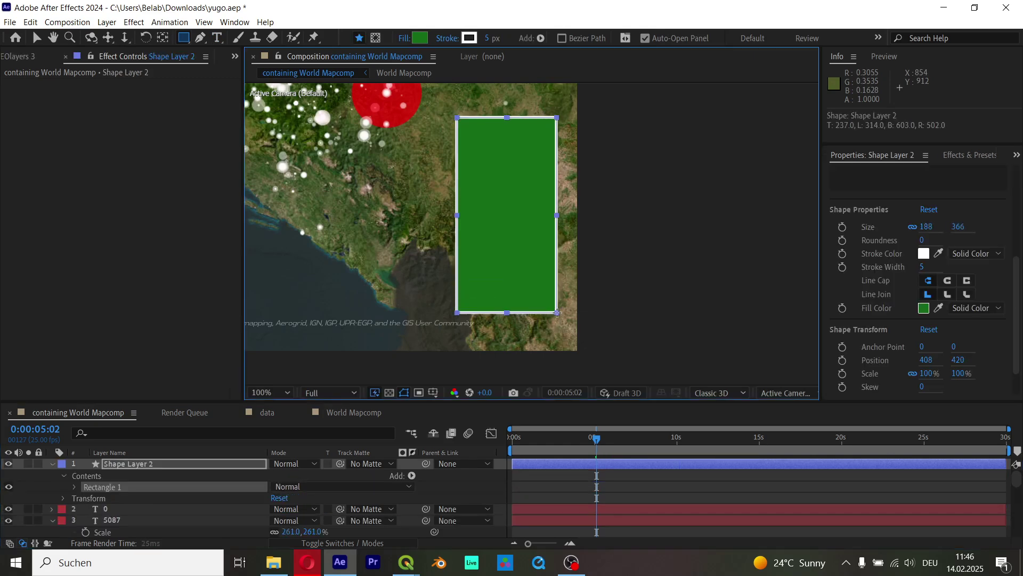
# Apply the Fill effect to the new rectangle and set its color to dark gray 505050.
pyautogui.hotkey('ctrl', 'space')
pyautogui.write('f')
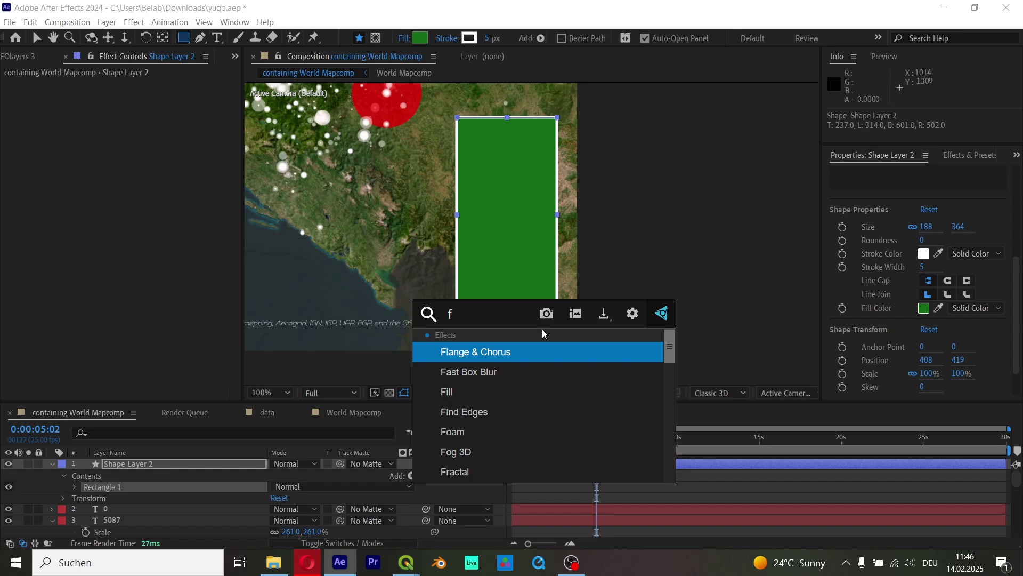
pyautogui.press('Down')
pyautogui.press('Down')
pyautogui.press('Return')
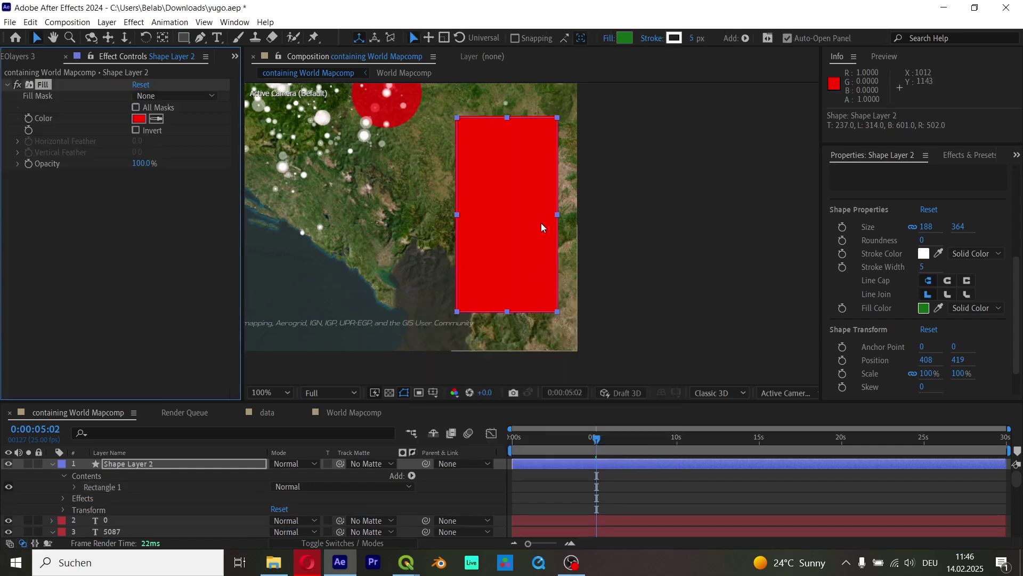
pyautogui.click(141, 120)
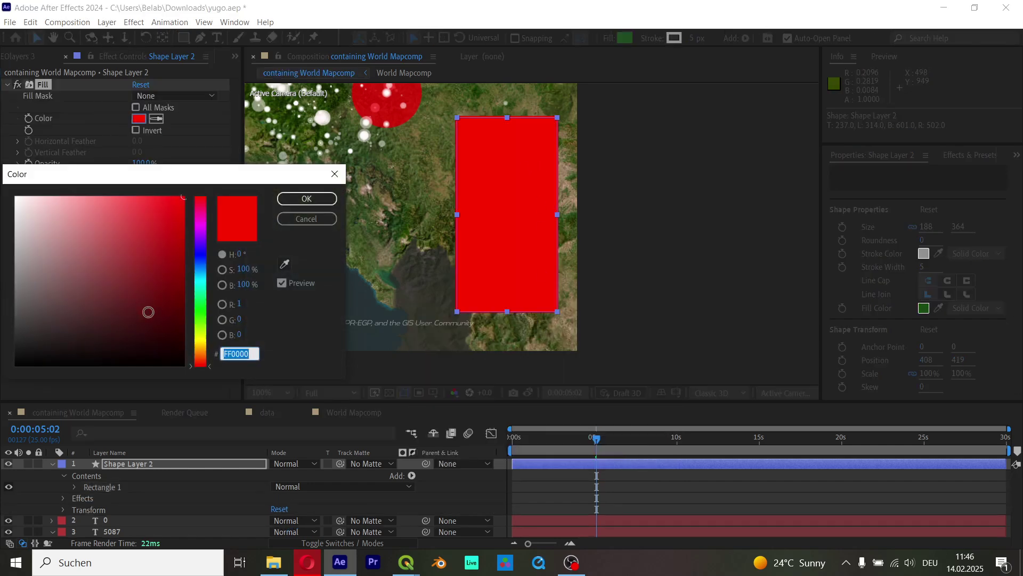
pyautogui.moveTo(47, 286)
pyautogui.mouseDown()
pyautogui.moveTo(2, 326)
pyautogui.moveTo(1, 312)
pyautogui.mouseUp()
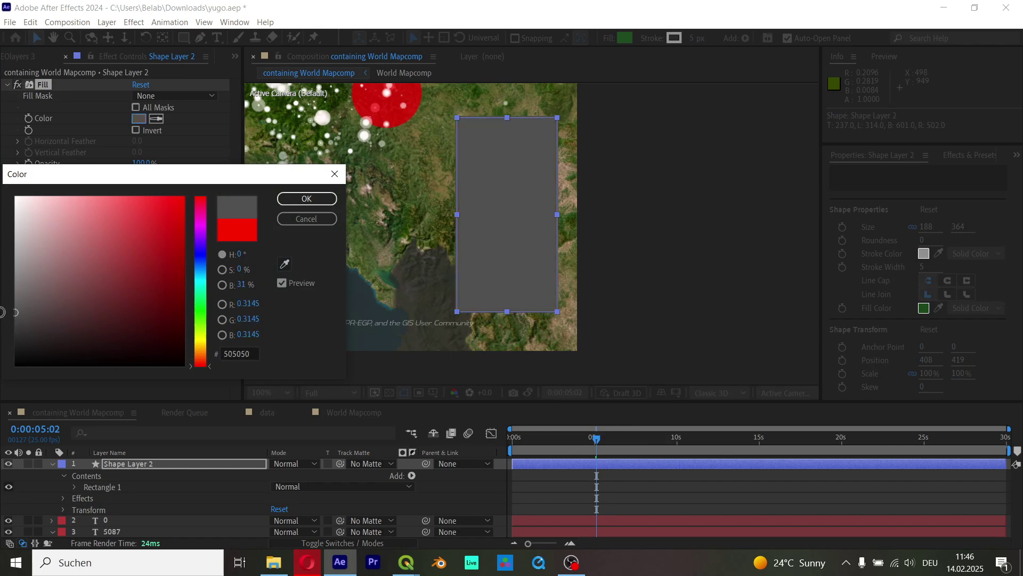
pyautogui.click(300, 198)
# Reorder the gray rectangle's layer beneath the gradient bar's layer and collapse the layers' properties.
pyautogui.click(74, 463)
pyautogui.moveTo(73, 464); pyautogui.dragTo(131, 501)
pyautogui.click(53, 475)
pyautogui.click(52, 497)
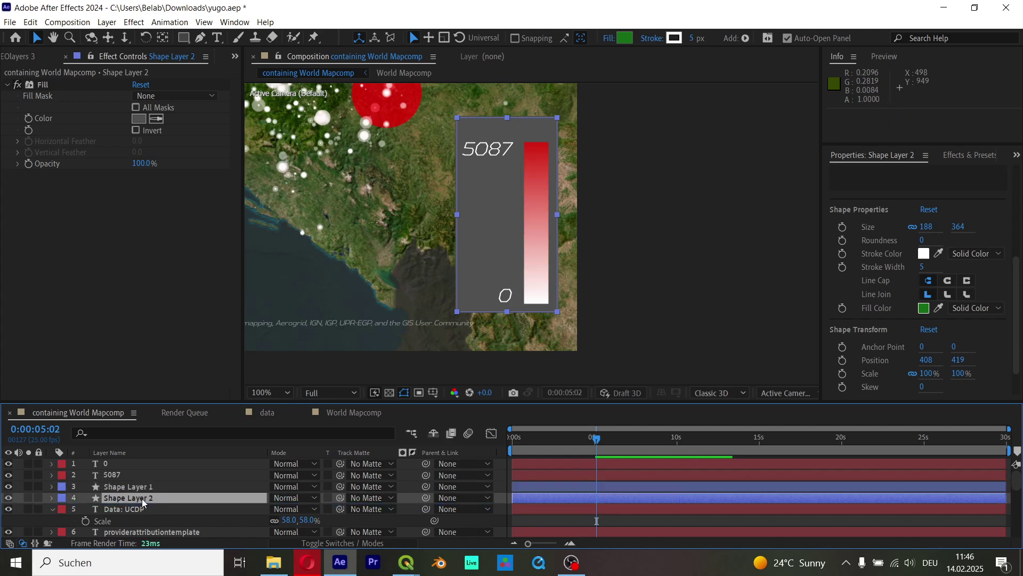
# Rename the gray rectangle's layer bg and the gradient bar's layer gradient best est.
pyautogui.press('Return')
pyautogui.write('bg')
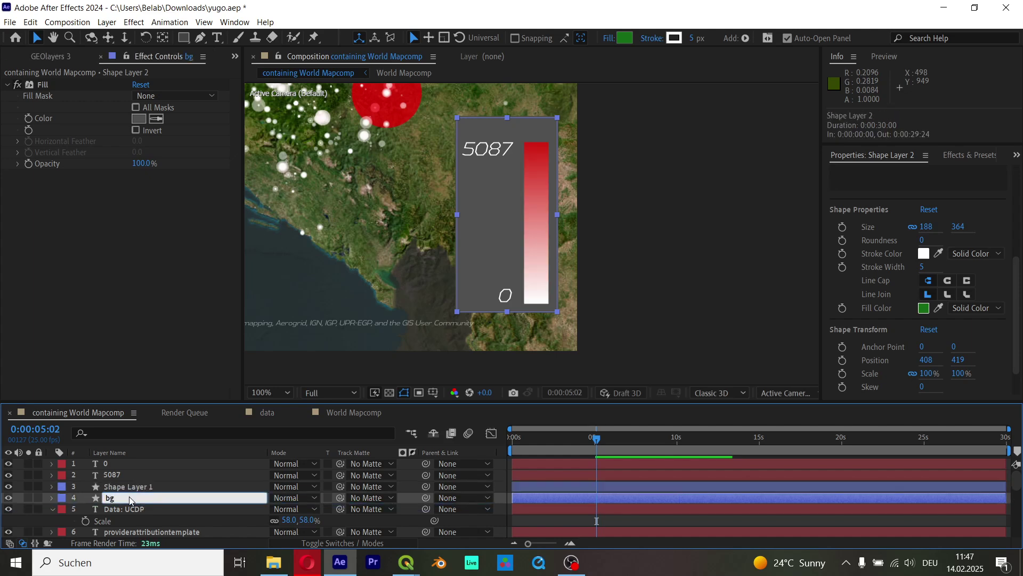
pyautogui.press('Return')
pyautogui.hotkey('ctrl', 'Up')
pyautogui.press('Return')
pyautogui.write('gradient best est')
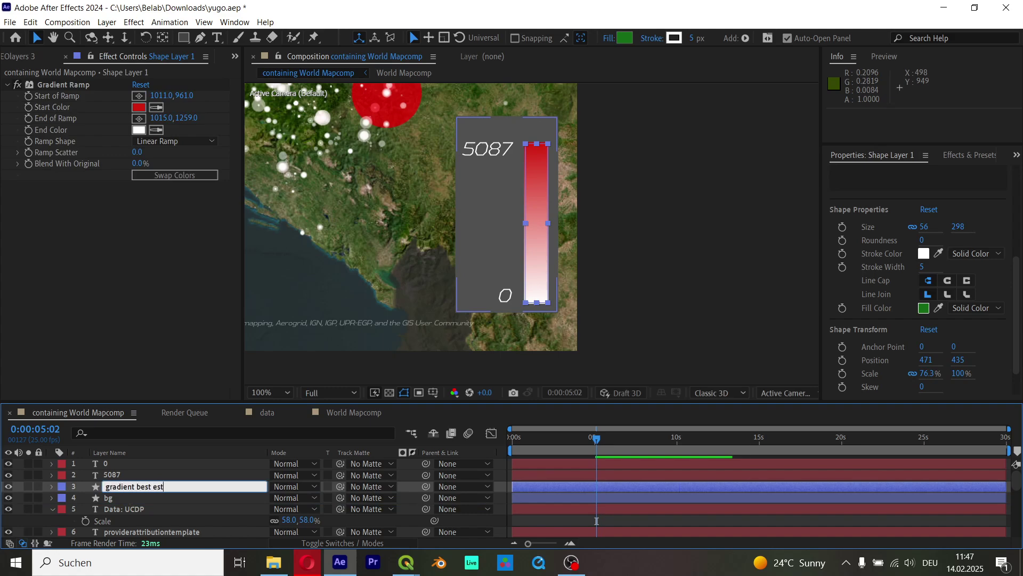
pyautogui.press('Return')
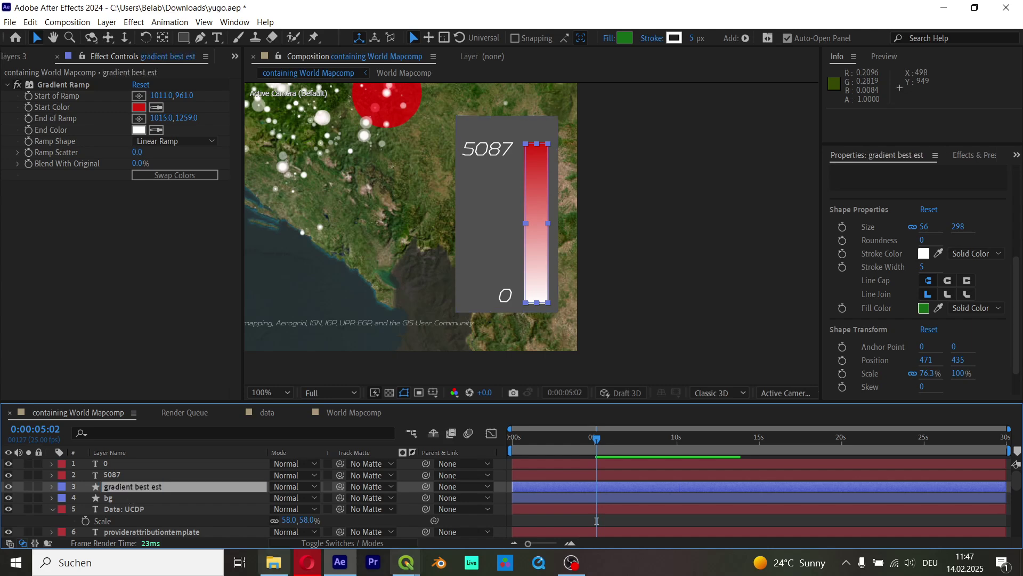
# Set the roundness of the bg layer's rectangle path to 33 and deselect it.
pyautogui.hotkey('ctrl', 'Down')
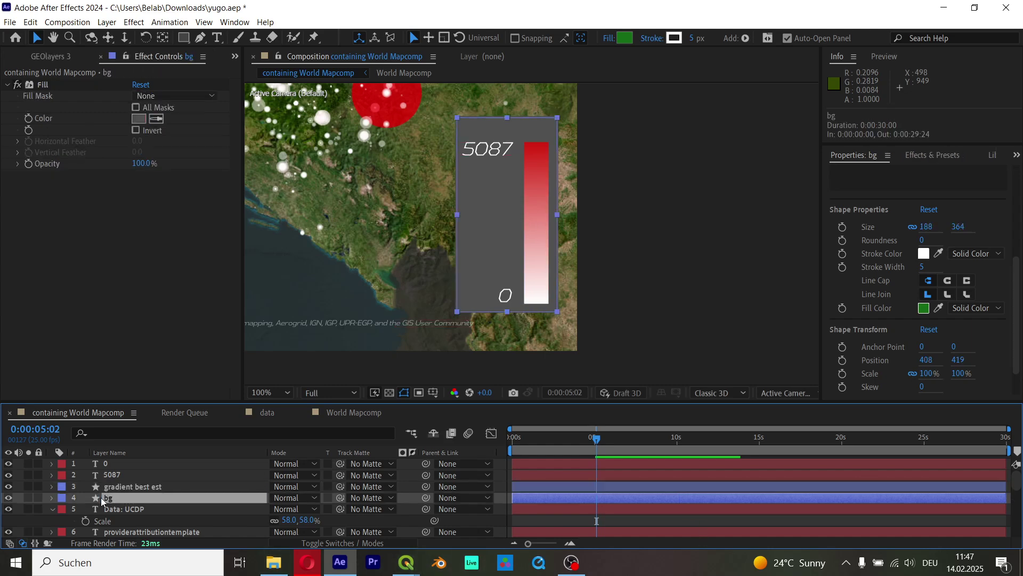
pyautogui.click(52, 498)
pyautogui.scroll(-1, 50, 497)
pyautogui.scroll(-3, 92, 497)
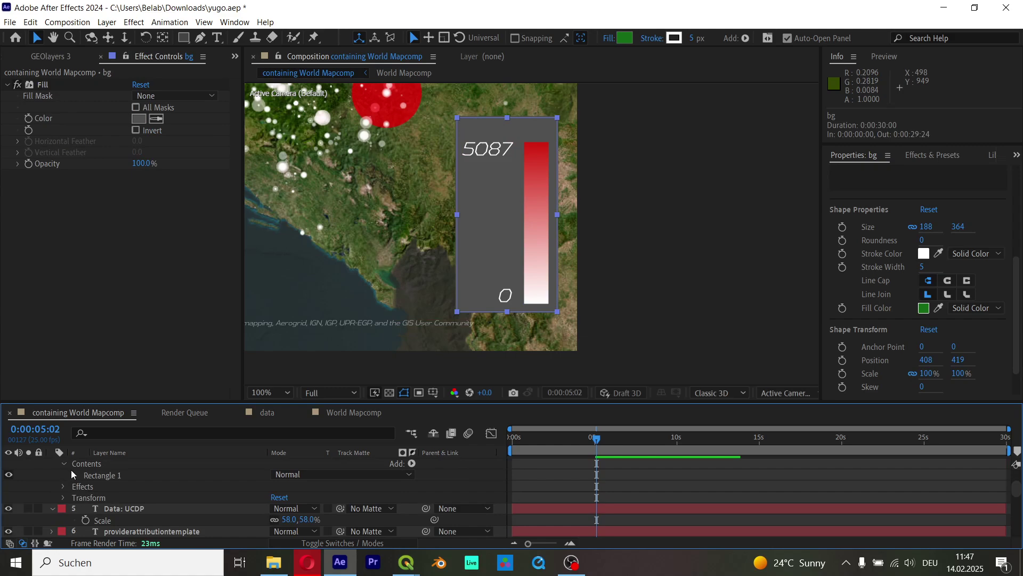
pyautogui.click(75, 475)
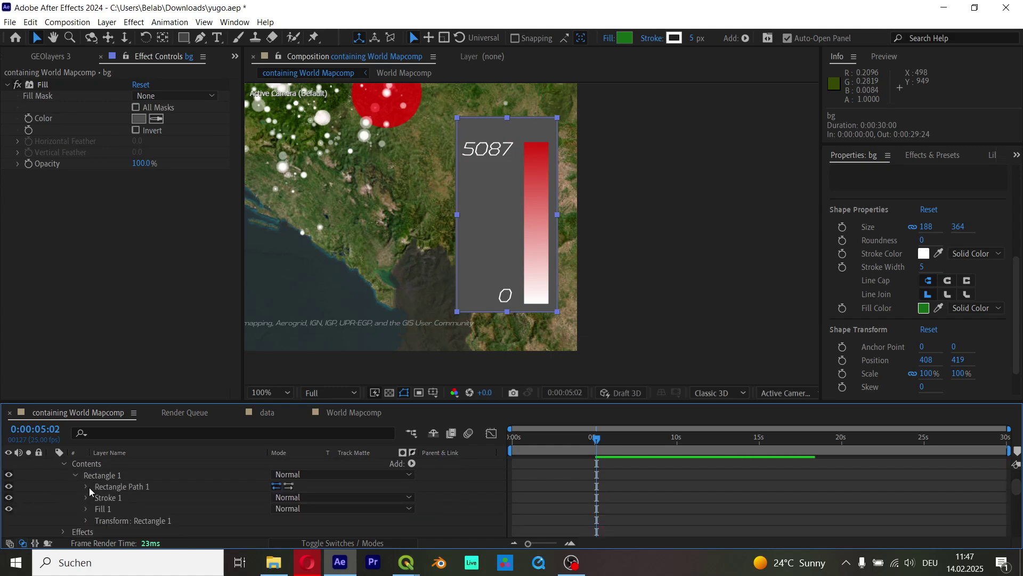
pyautogui.click(86, 487)
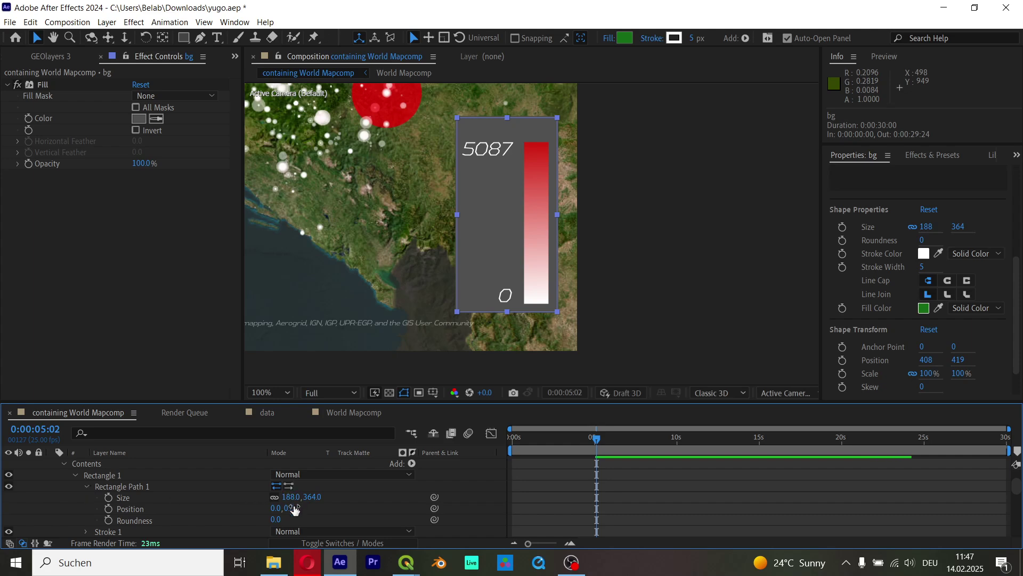
pyautogui.moveTo(277, 525); pyautogui.dragTo(296, 525)
pyautogui.click(733, 536)
# Move both number labels and the gradient bar together by 3 px right and 1 px up.
pyautogui.scroll(-2, 309, 287)
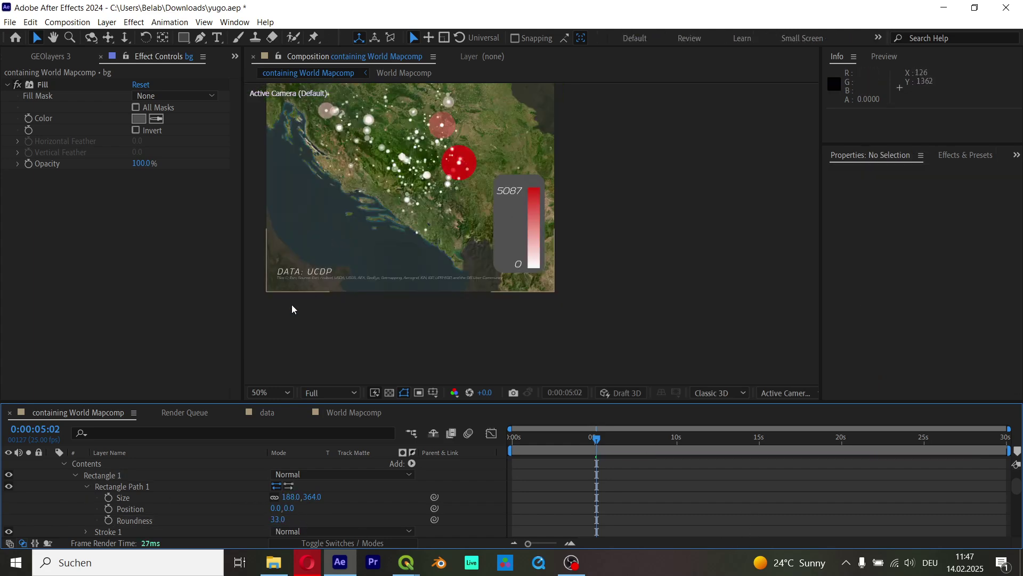
pyautogui.scroll(3, 130, 490)
pyautogui.click(128, 487)
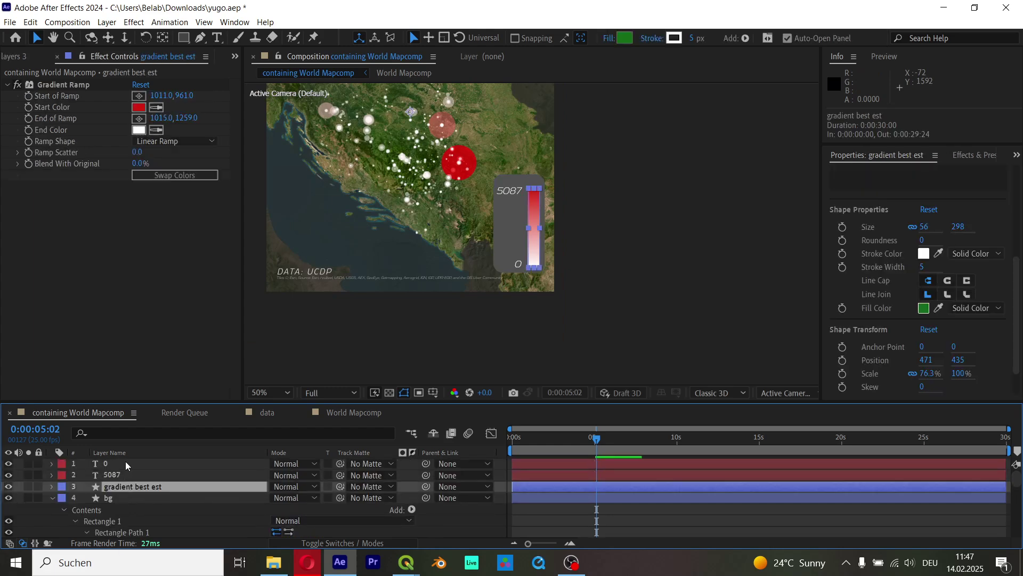
pyautogui.keyDown('shift'); pyautogui.click(128, 464); pyautogui.keyUp('shift')
pyautogui.scroll(2, 539, 287)
pyautogui.moveTo(527, 235); pyautogui.dragTo(551, 255)
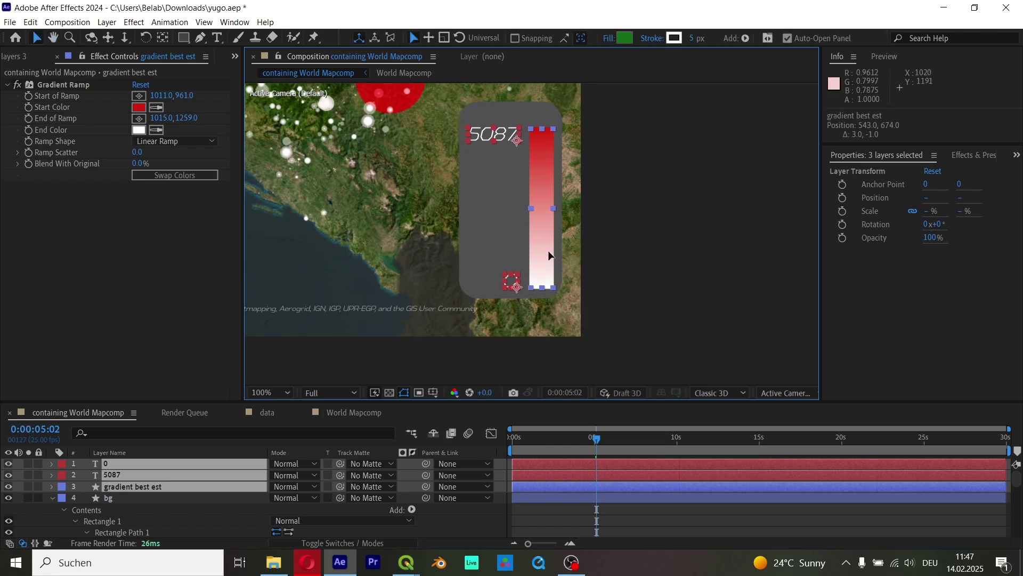
pyautogui.click(571, 522)
# Stretch the bg rectangle vertically to about 134% to make room above the labels, and save the project.
pyautogui.click(136, 497)
pyautogui.doubleClick(510, 103)
pyautogui.moveTo(671, 149); pyautogui.dragTo(664, 251)
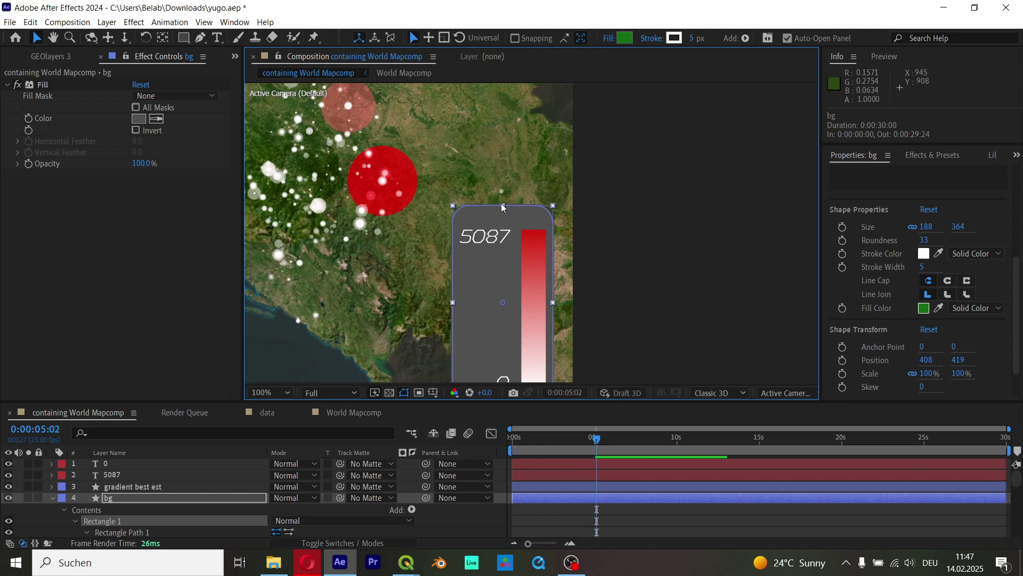
pyautogui.moveTo(503, 206); pyautogui.dragTo(501, 171)
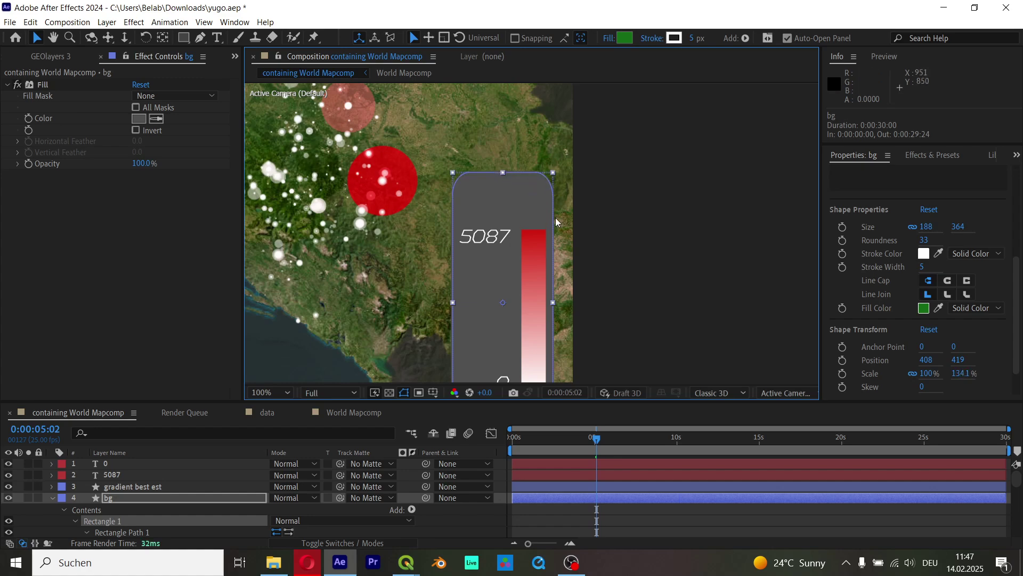
pyautogui.click(660, 277)
pyautogui.hotkey('ctrl', 's')
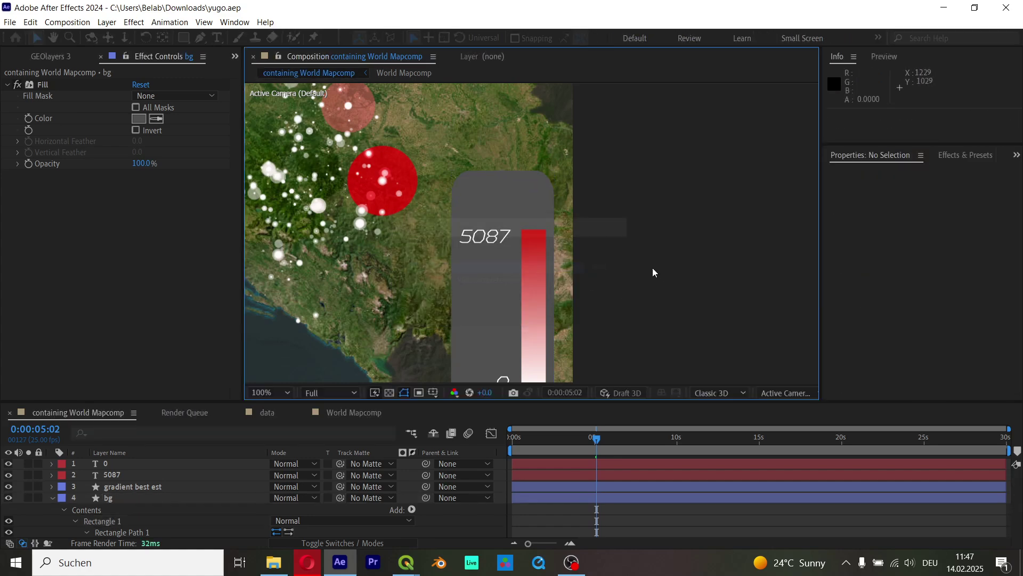
# Add the text "best estimate of dead people" on two lines above the 5087 label.
pyautogui.click(219, 40)
pyautogui.click(474, 190)
pyautogui.write('best estimate of dea')
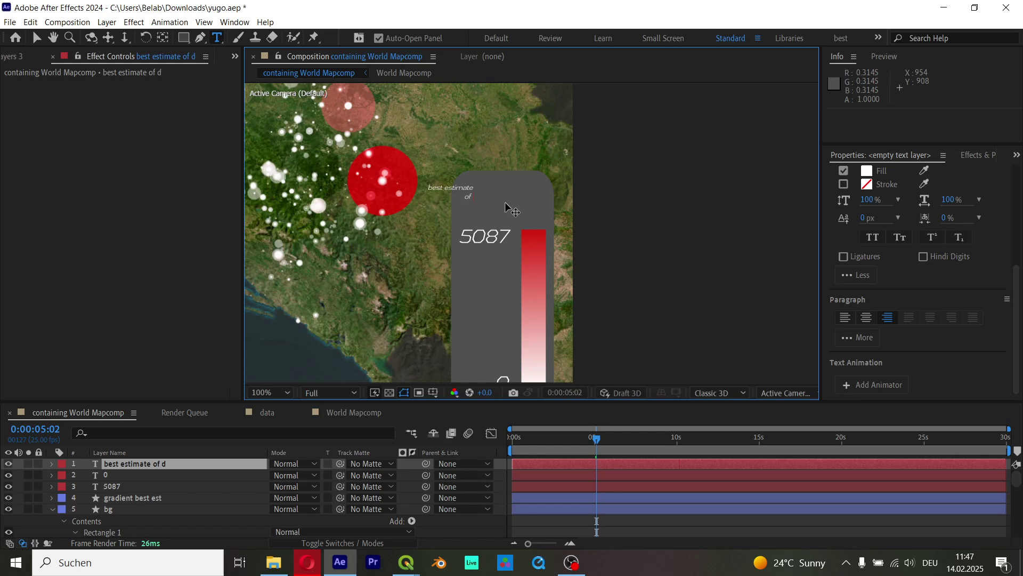
pyautogui.write('d people')
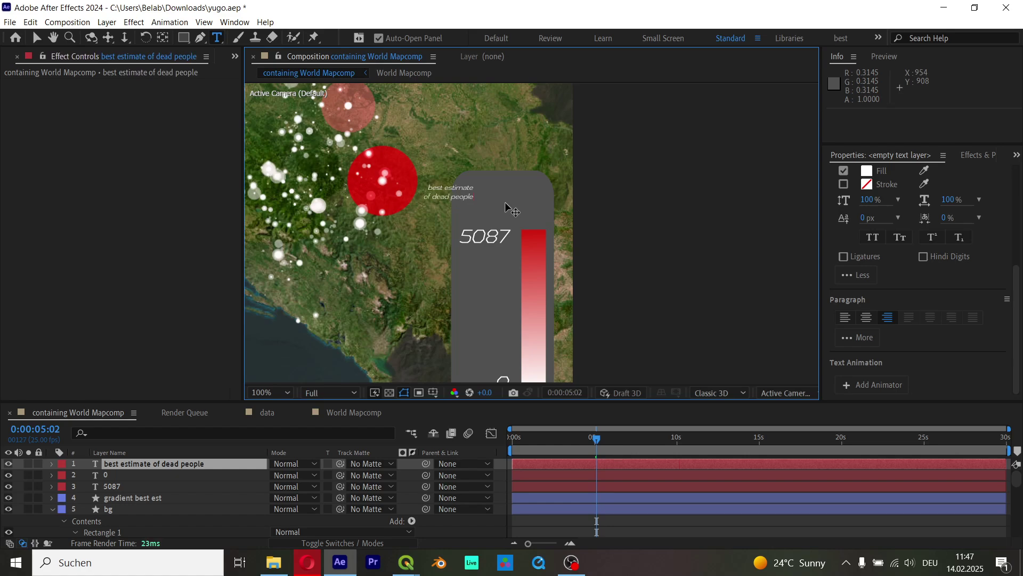
pyautogui.click(36, 39)
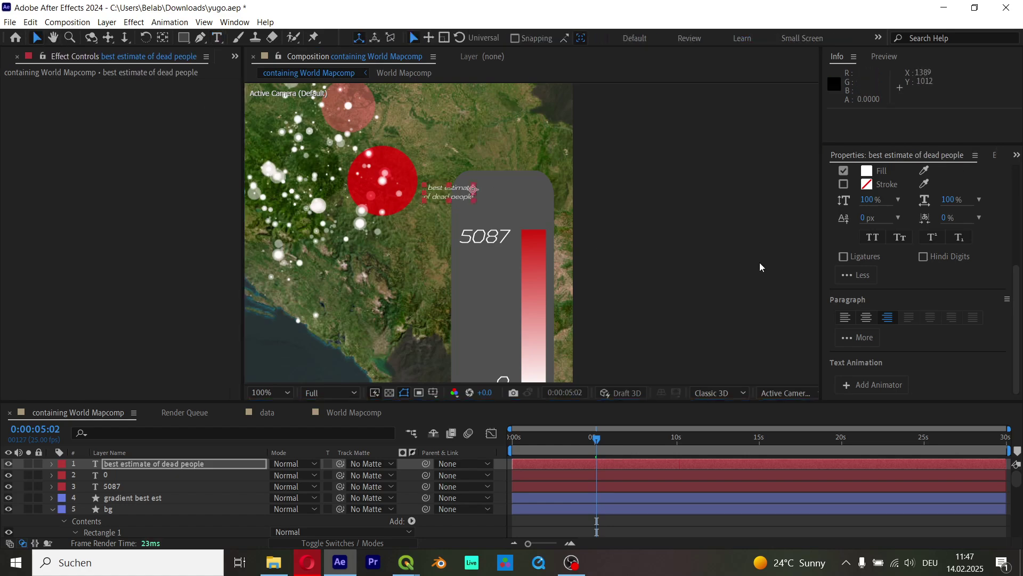
# Center-align the new text and change its last word from people to humans.
pyautogui.click(866, 317)
pyautogui.doubleClick(482, 195)
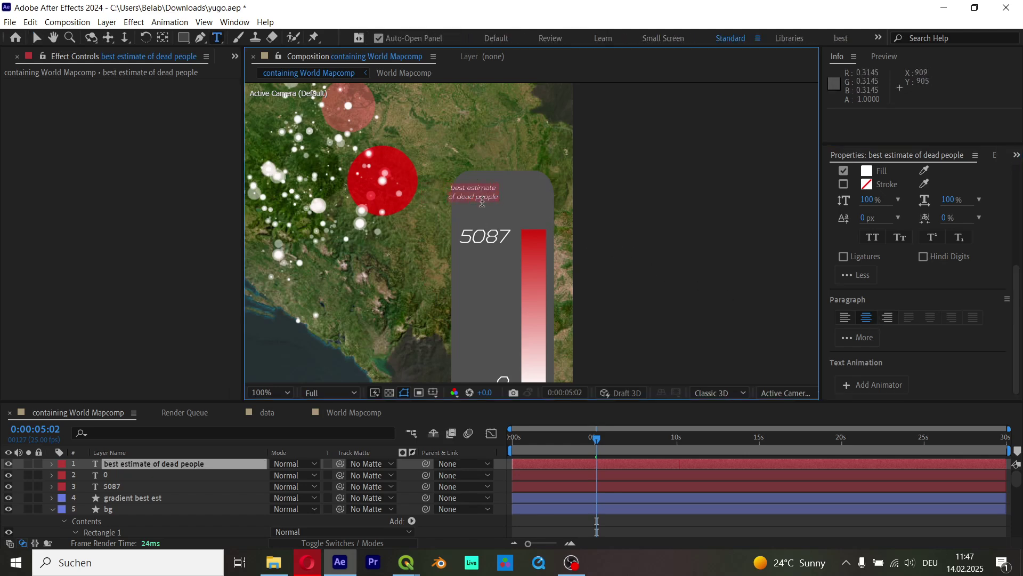
pyautogui.write('humans')
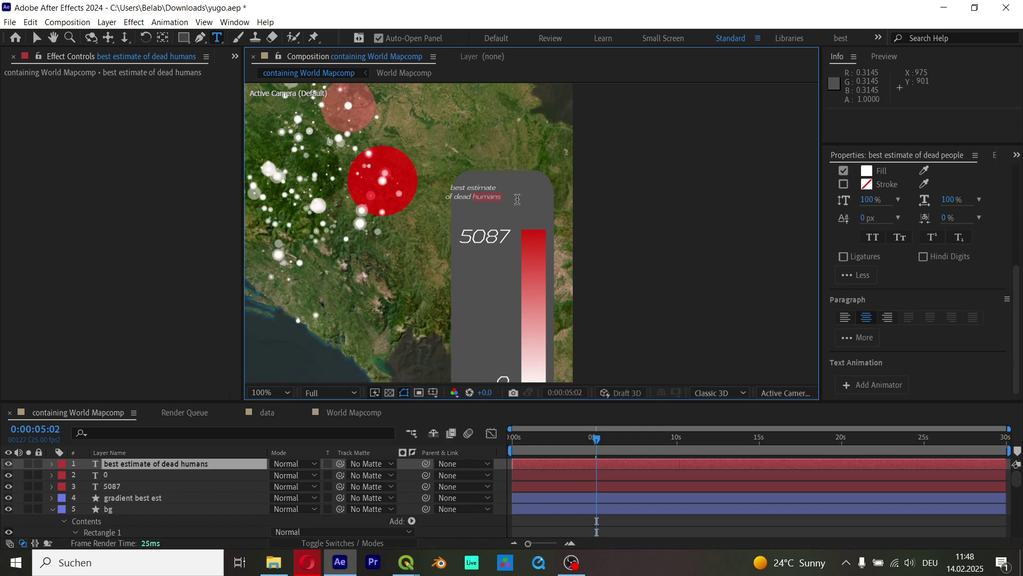
pyautogui.click(37, 38)
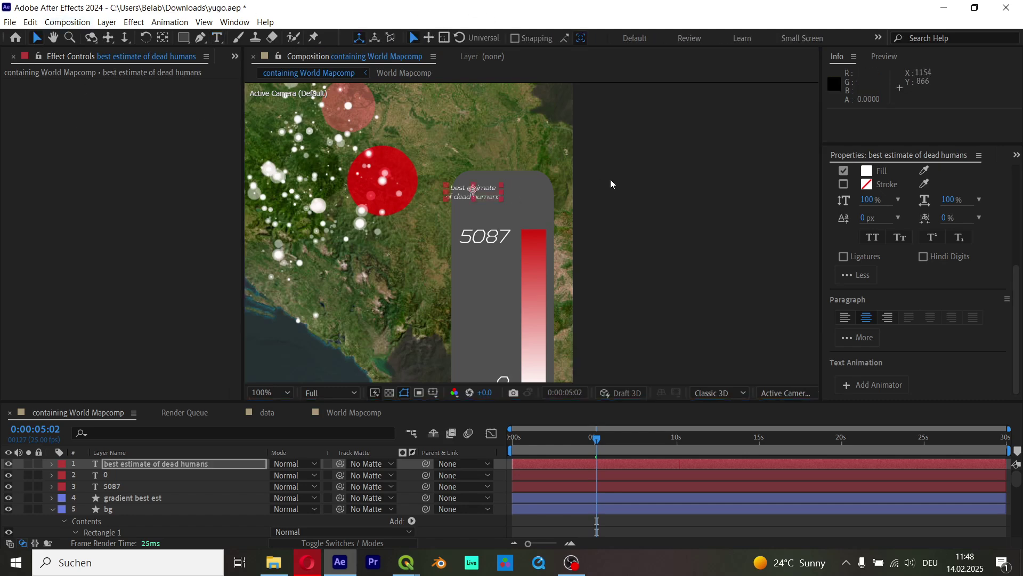
# Center the two-line text across the upper part of the gray background and scale it to 172%.
pyautogui.press('.')
pyautogui.moveTo(474, 165); pyautogui.dragTo(487, 166)
pyautogui.press('s')
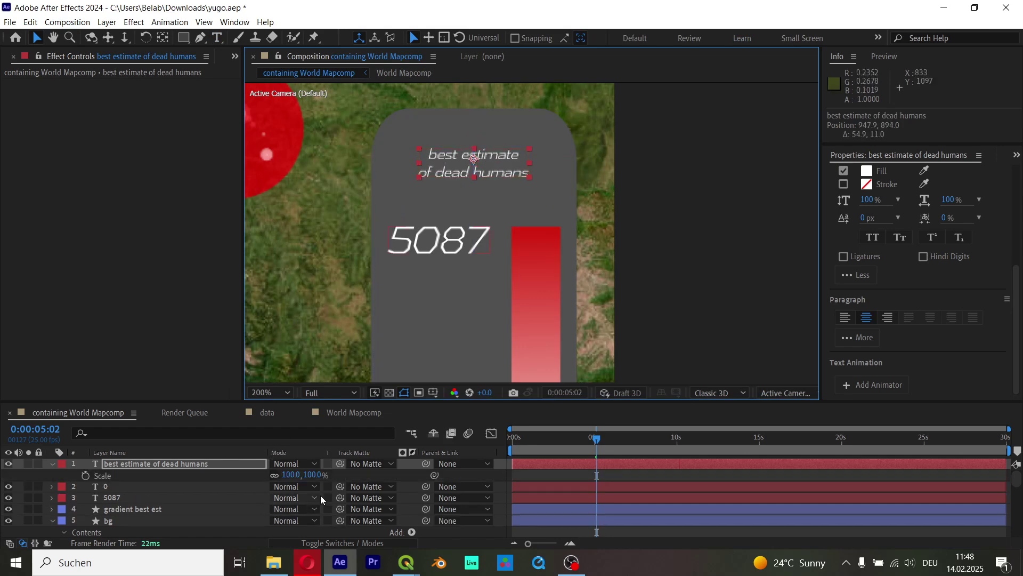
pyautogui.moveTo(314, 475); pyautogui.dragTo(372, 483)
pyautogui.click(438, 187)
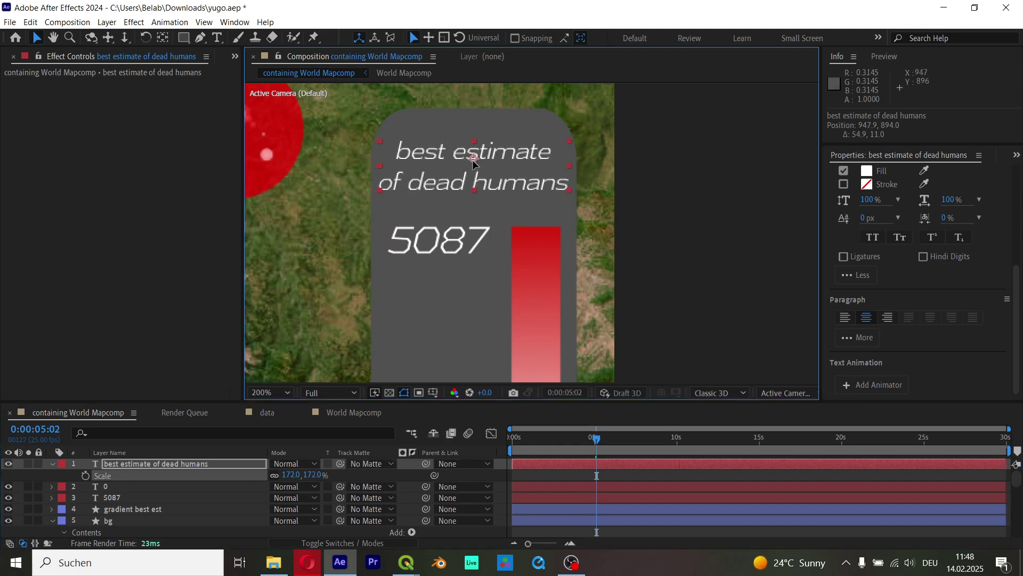
pyautogui.moveTo(474, 163); pyautogui.dragTo(474, 158)
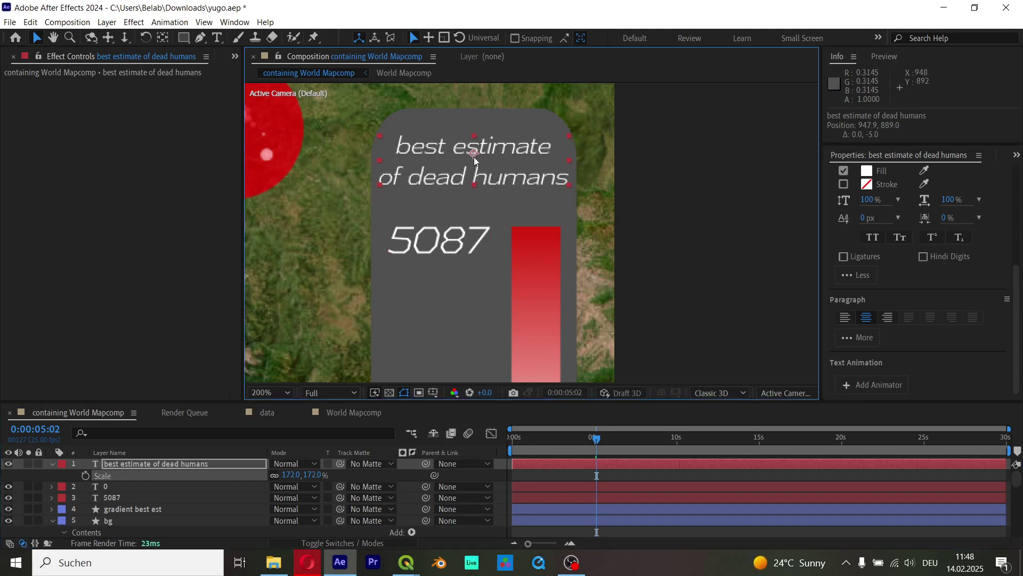
# Set the legend title's font style to Bold Italic and its scale to 158%.
pyautogui.scroll(5, 997, 245)
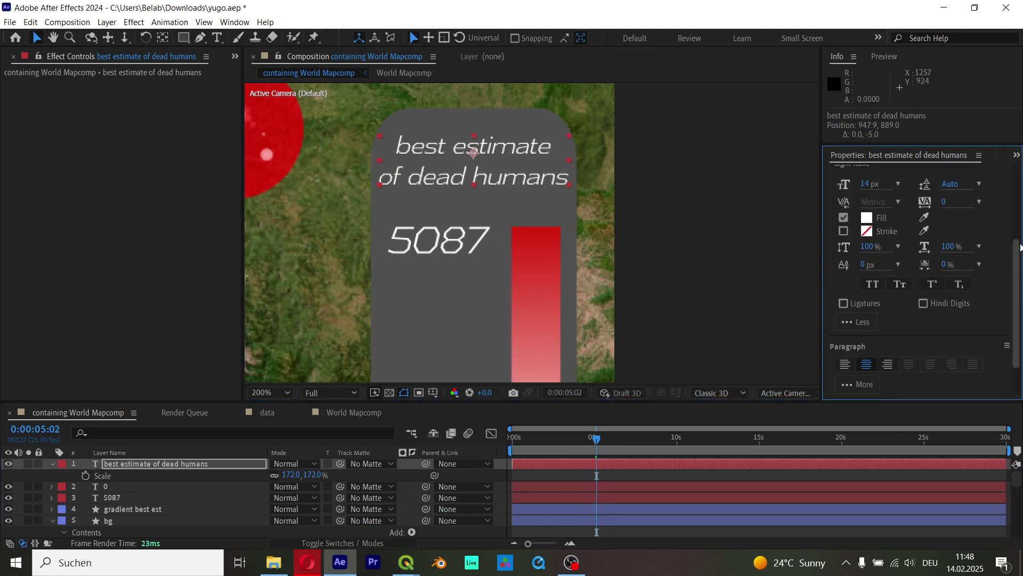
pyautogui.click(961, 238)
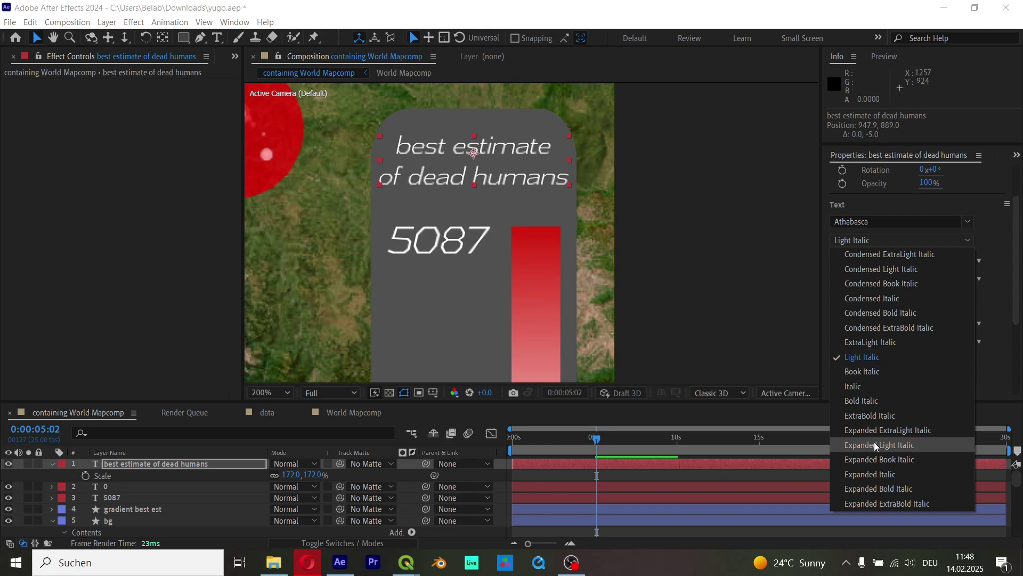
pyautogui.click(878, 403)
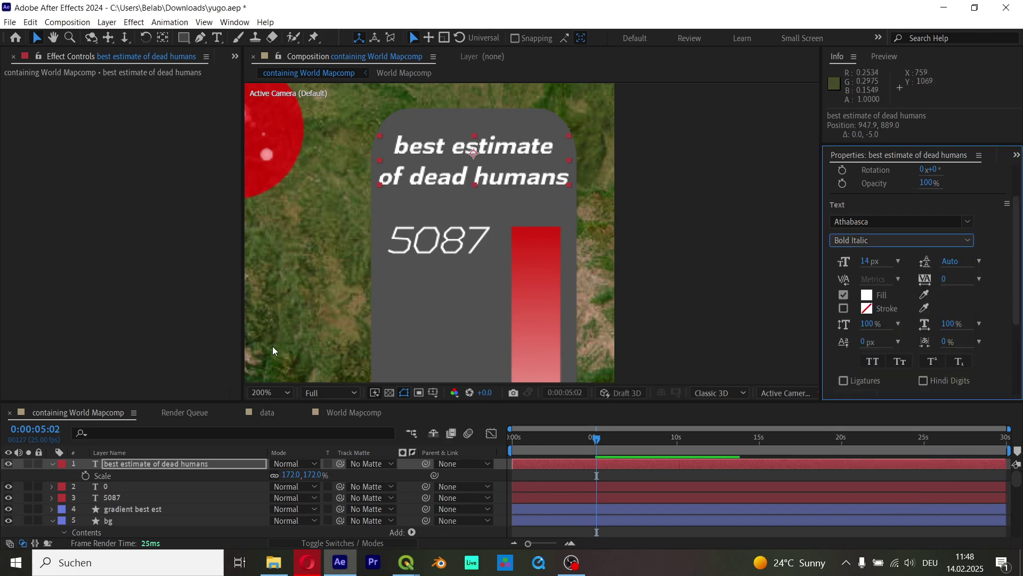
pyautogui.moveTo(311, 478); pyautogui.dragTo(303, 480)
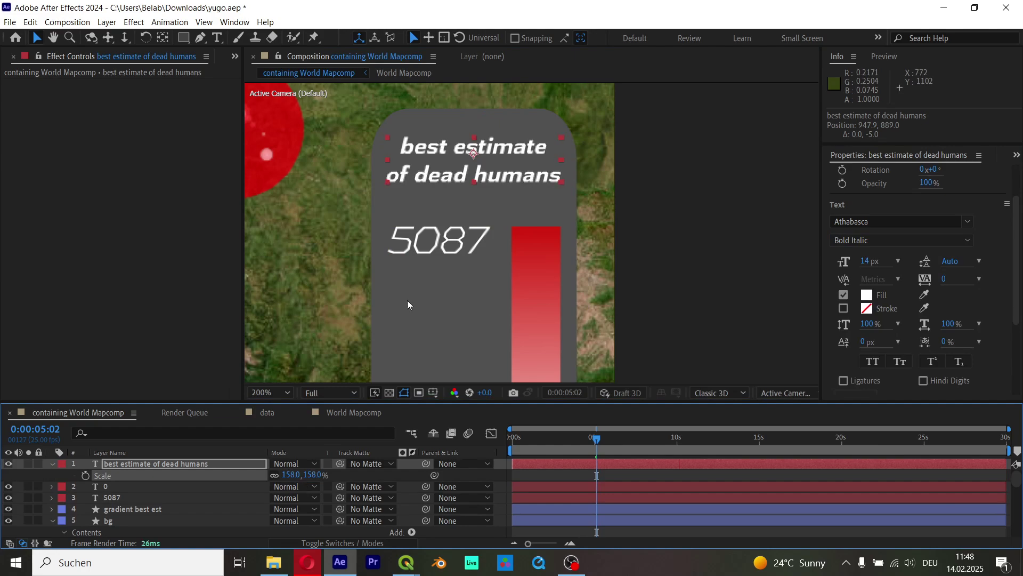
pyautogui.doubleClick(399, 181)
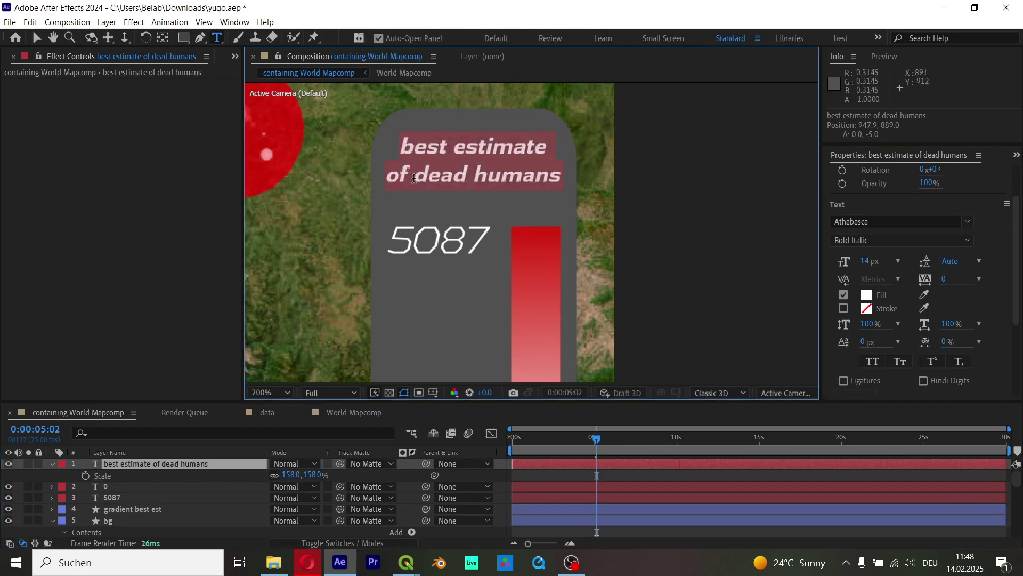
pyautogui.click(391, 180)
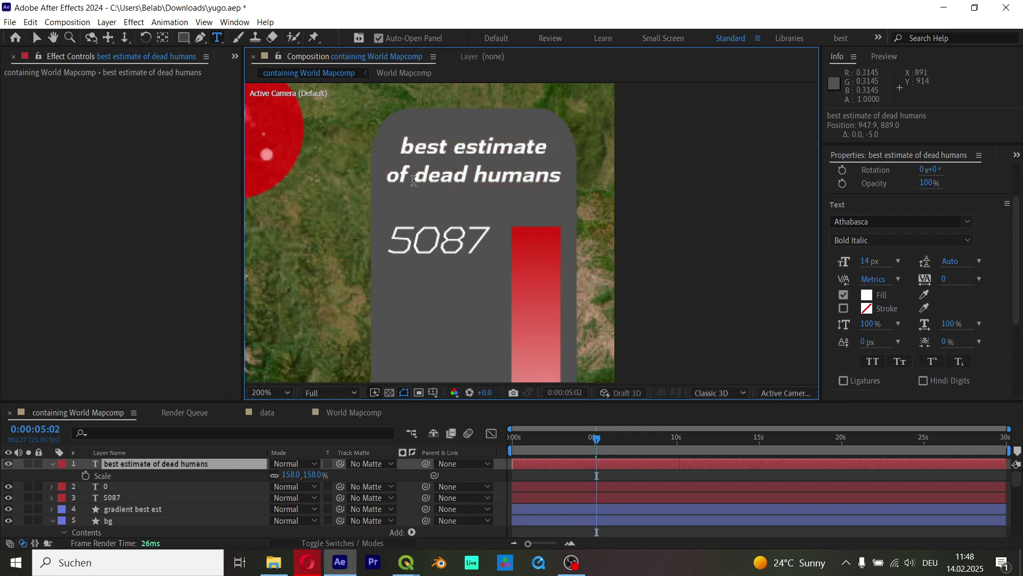
pyautogui.click(36, 37)
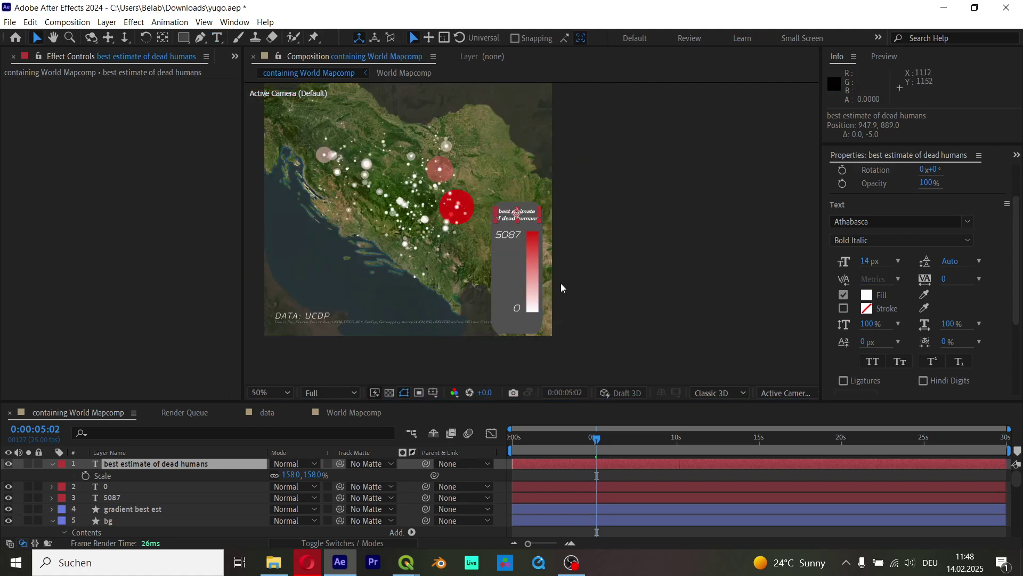
# Move the 5087 and 0 labels together 7.5 px right, closer to the gradient bar.
pyautogui.press(',')
pyautogui.press(',')
pyautogui.click(514, 234)
pyautogui.keyDown('shift'); pyautogui.click(517, 307); pyautogui.keyUp('shift')
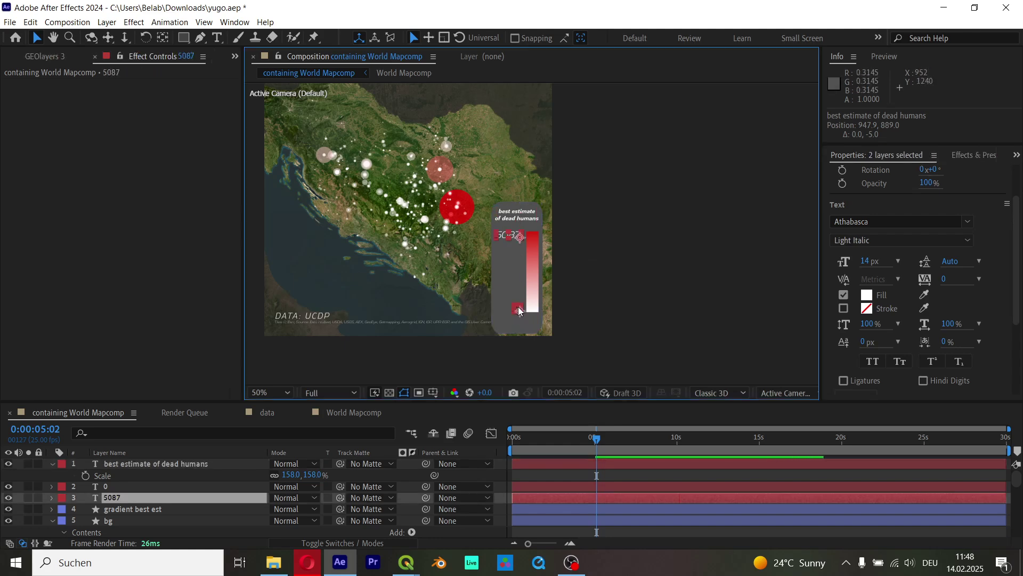
pyautogui.press('.')
pyautogui.press('.')
pyautogui.press('.')
pyautogui.moveTo(532, 243); pyautogui.dragTo(536, 243)
# Replace the legend title with three lines: "color legend", "best estimate" and "of dead humans".
pyautogui.click(503, 178)
pyautogui.doubleClick(504, 178)
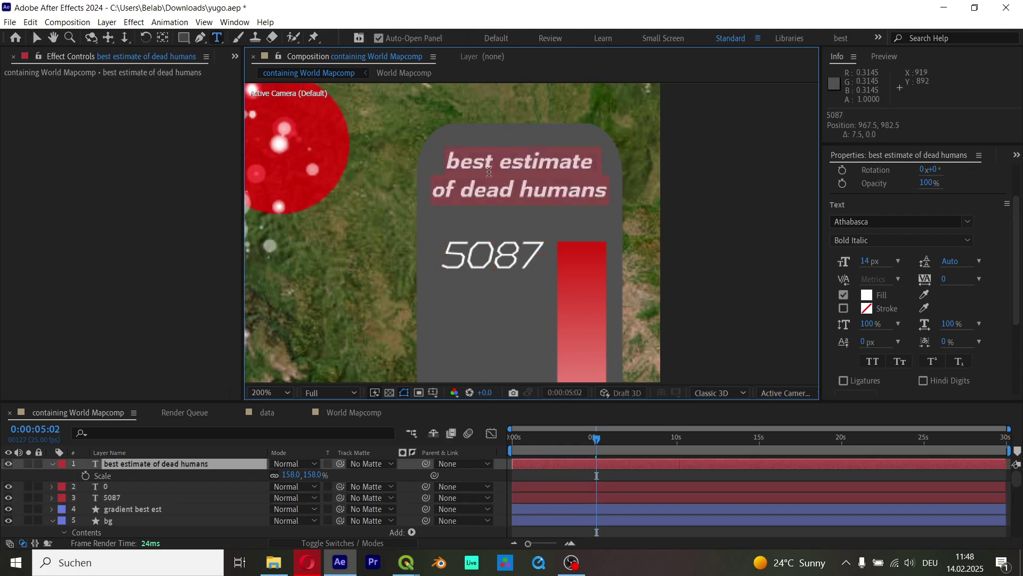
pyautogui.write('color legend')
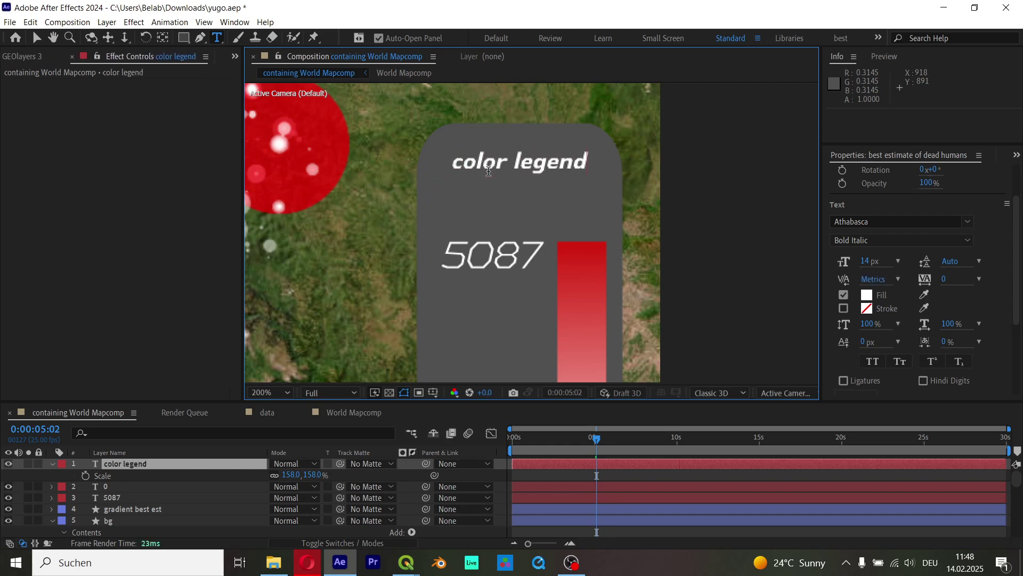
pyautogui.press('Return')
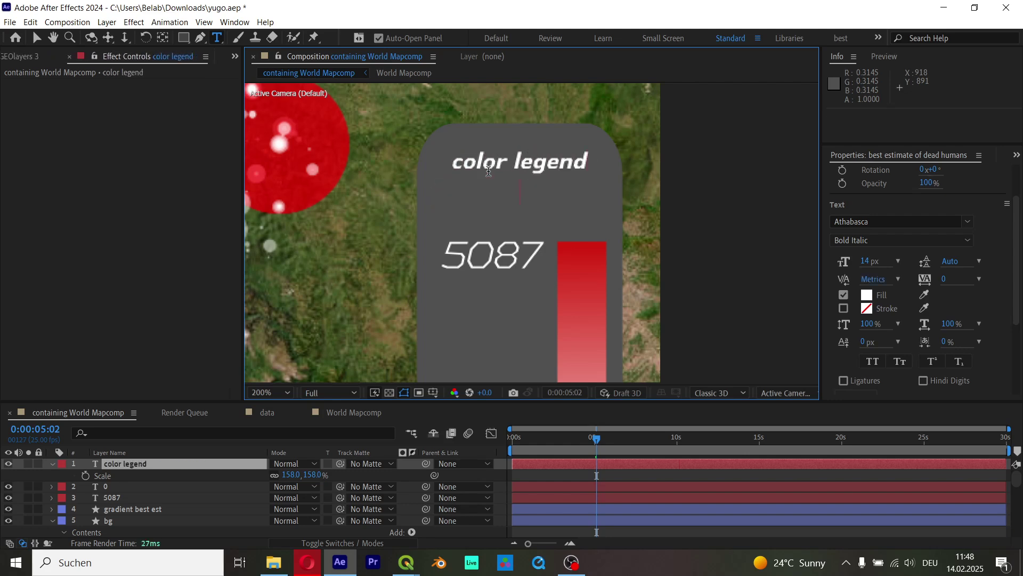
pyautogui.write('best estiat')
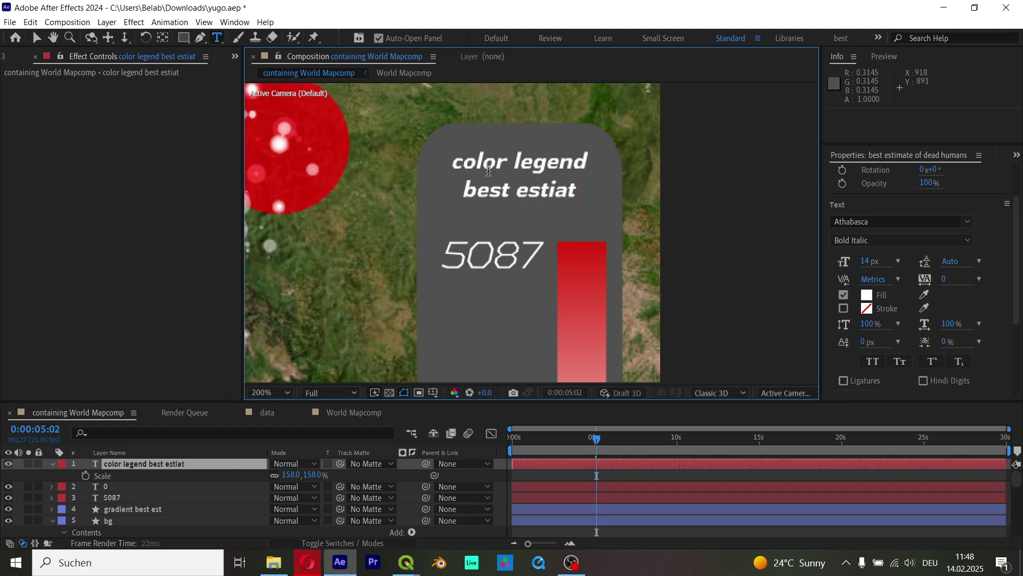
pyautogui.press('BackSpace')
pyautogui.press('BackSpace')
pyautogui.write('a')
pyautogui.press('BackSpace')
pyautogui.write('mate')
pyautogui.press('Return')
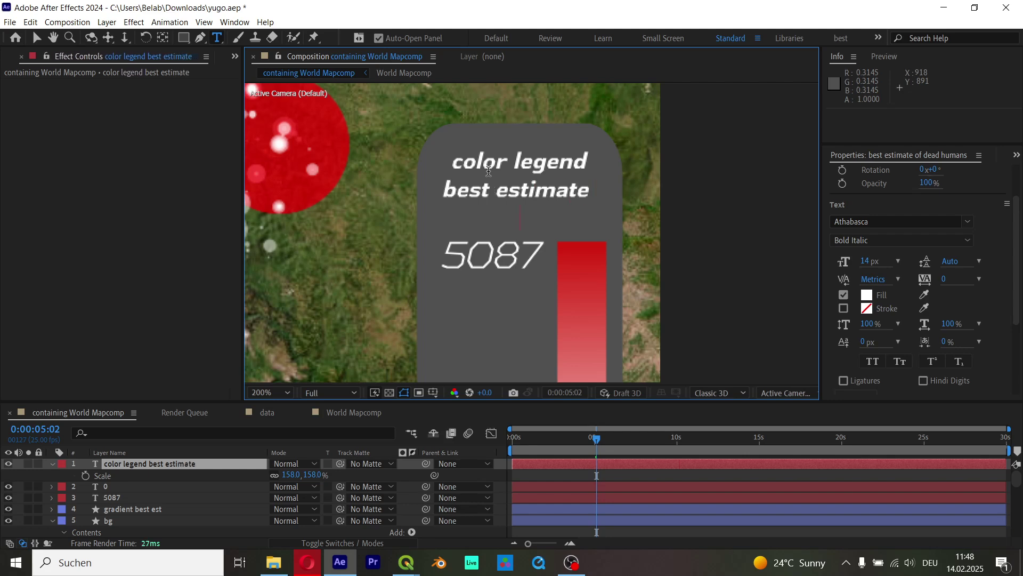
pyautogui.write('of dead humans')
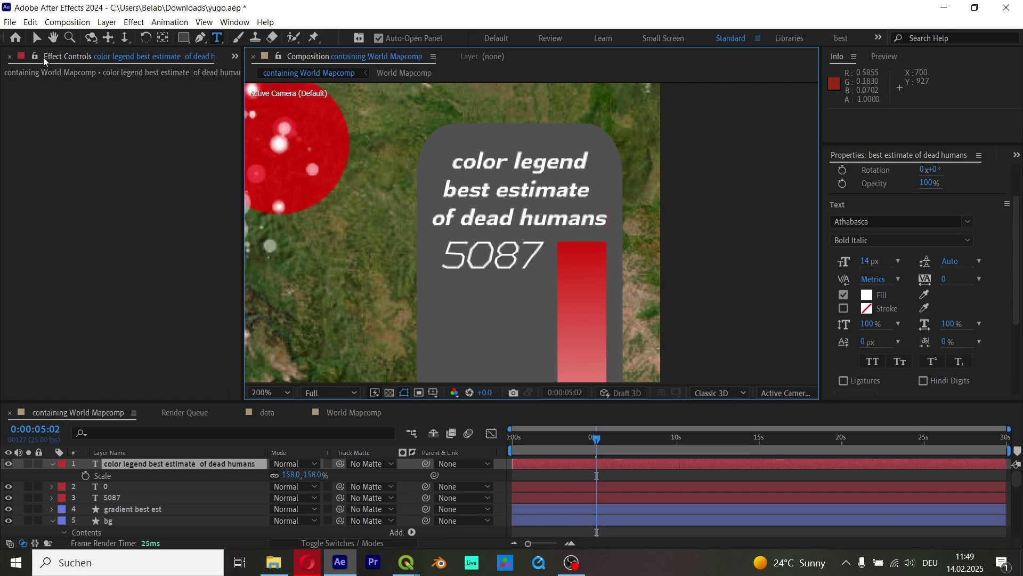
pyautogui.click(37, 37)
# Move the title up 6 px, set it in all caps and scale it to 139%.
pyautogui.moveTo(544, 192); pyautogui.dragTo(545, 185)
pyautogui.click(875, 365)
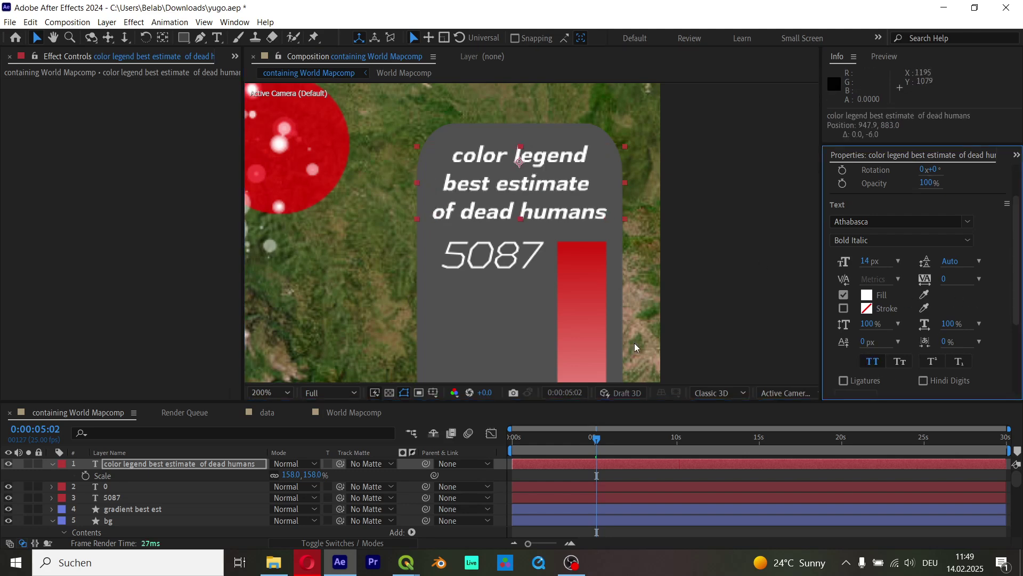
pyautogui.moveTo(321, 474); pyautogui.dragTo(311, 474)
# Set the title's second and third lines to Light Italic, leaving COLOR LEGEND bold, and deselect the layer.
pyautogui.doubleClick(506, 202)
pyautogui.tripleClick(435, 182)
pyautogui.moveTo(429, 197); pyautogui.dragTo(430, 206)
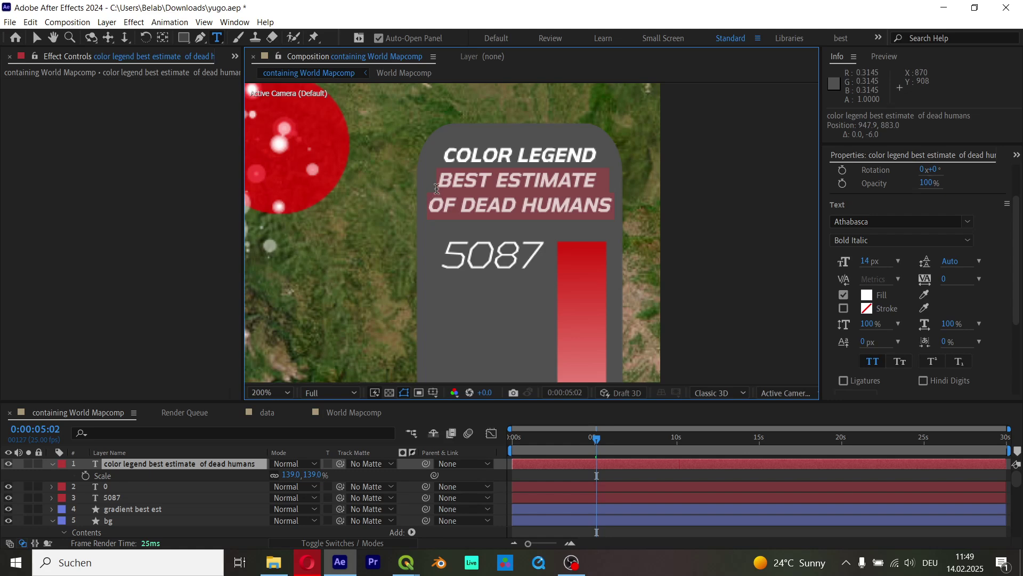
pyautogui.click(900, 240)
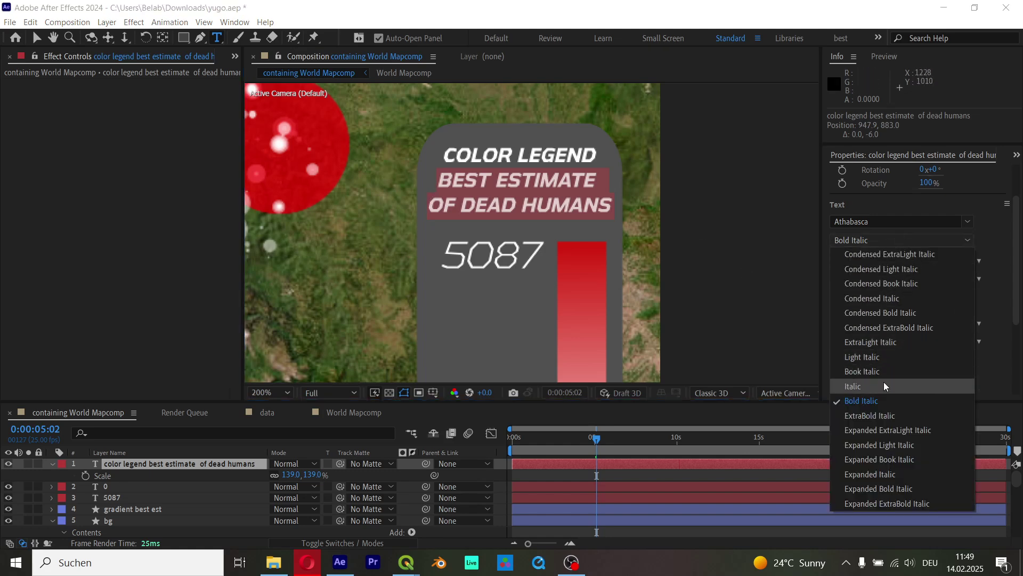
pyautogui.click(891, 357)
pyautogui.press('Escape')
pyautogui.click(35, 37)
pyautogui.press(',')
pyautogui.press(',')
pyautogui.click(644, 317)
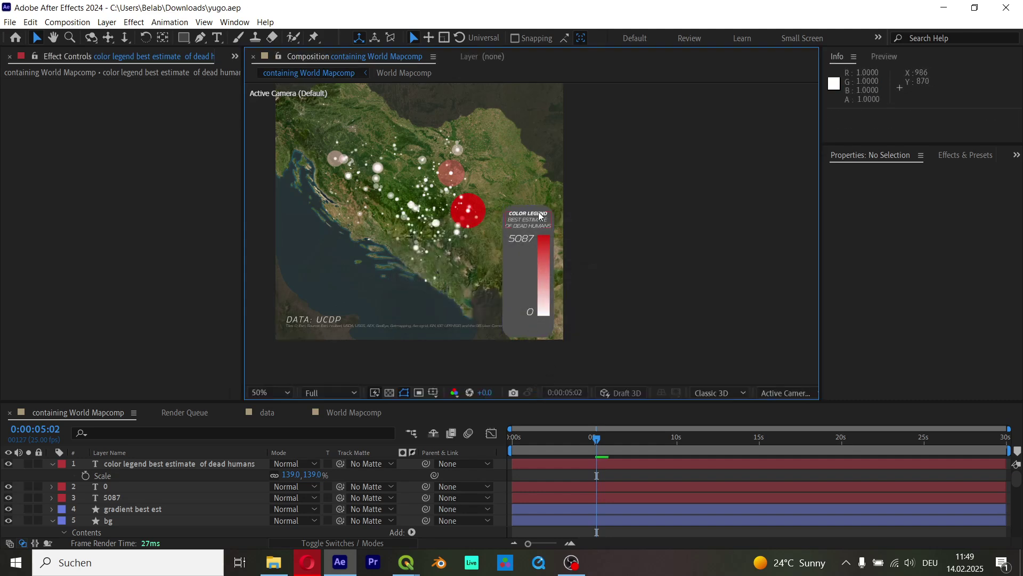
# Pre-compose the title, both number labels, the gradient bar and the bg layer into a composition named legend.
pyautogui.click(53, 465)
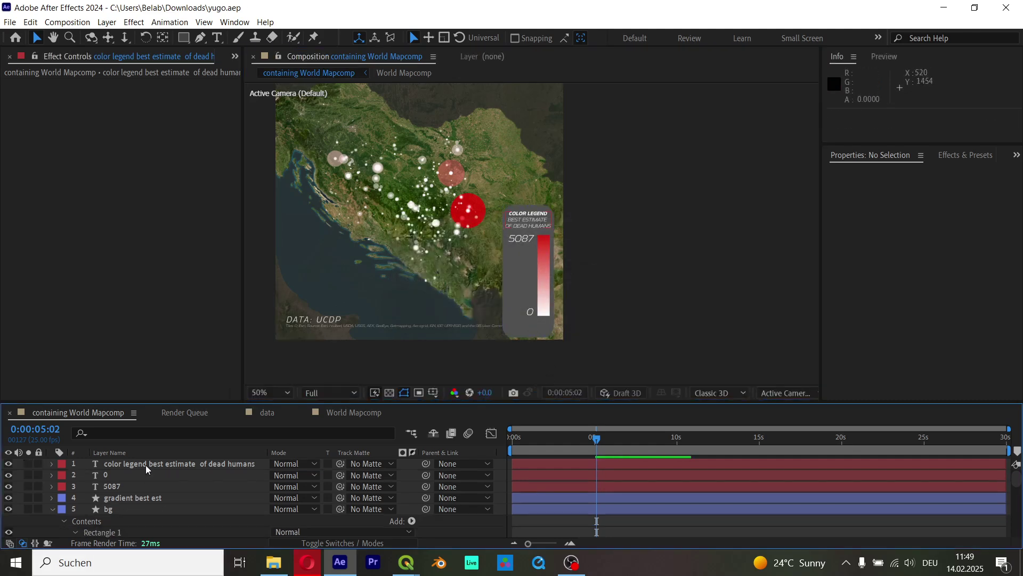
pyautogui.click(146, 464)
pyautogui.keyDown('shift'); pyautogui.click(130, 507); pyautogui.keyUp('shift')
pyautogui.rightClick(129, 507)
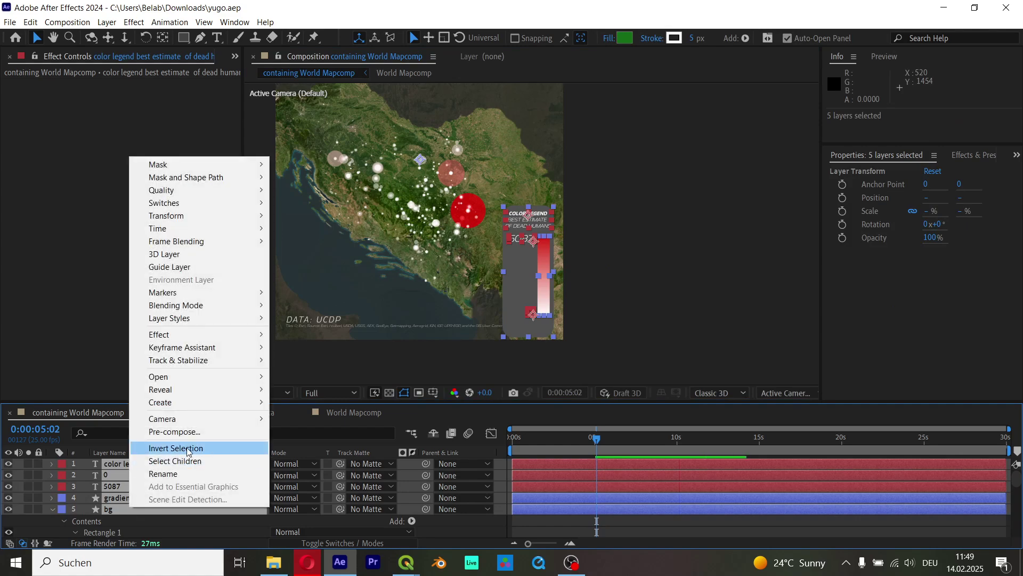
pyautogui.click(191, 432)
pyautogui.write('legen')
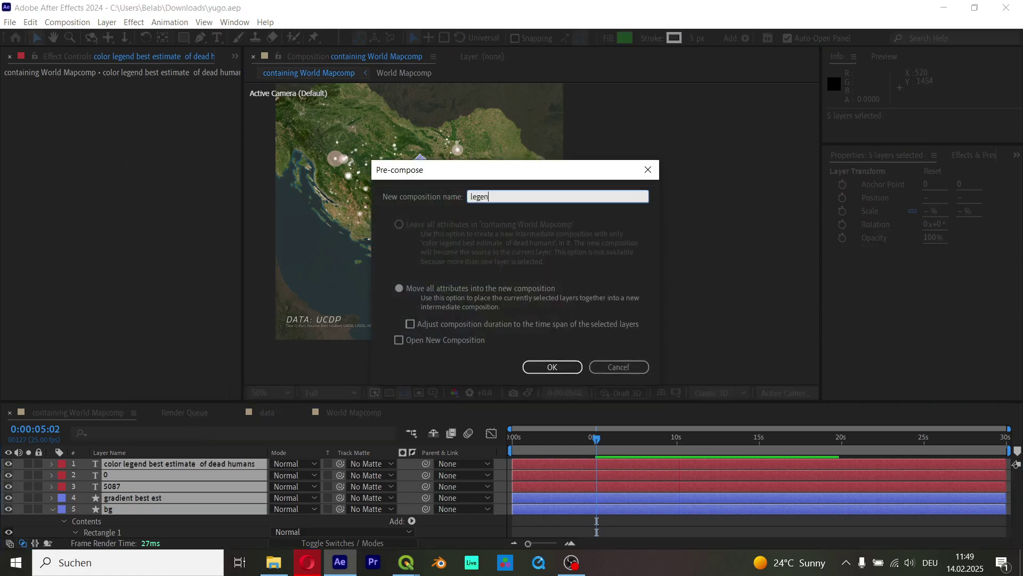
pyautogui.write('d')
pyautogui.press('Return')
# Move the legend layer up to vertical position 577 and check its look against the map.
pyautogui.moveTo(524, 276); pyautogui.dragTo(527, 251)
pyautogui.click(616, 264)
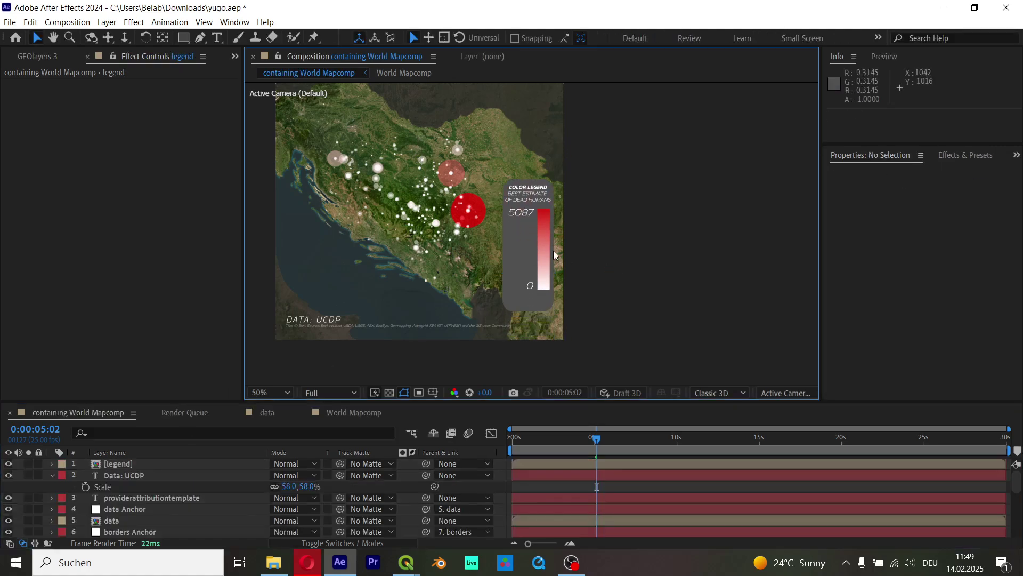
pyautogui.scroll(3, 549, 245)
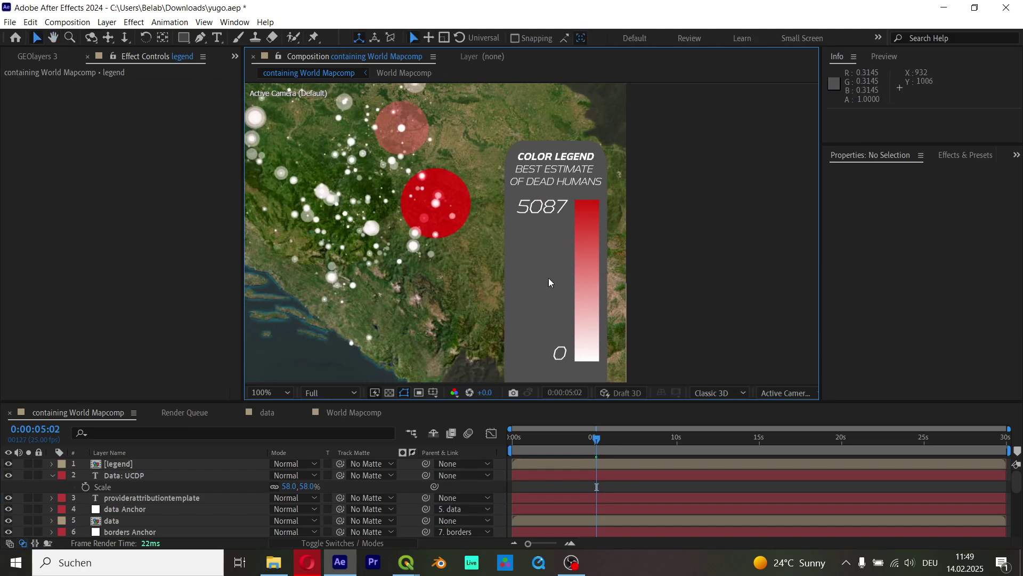
pyautogui.scroll(-3, 548, 282)
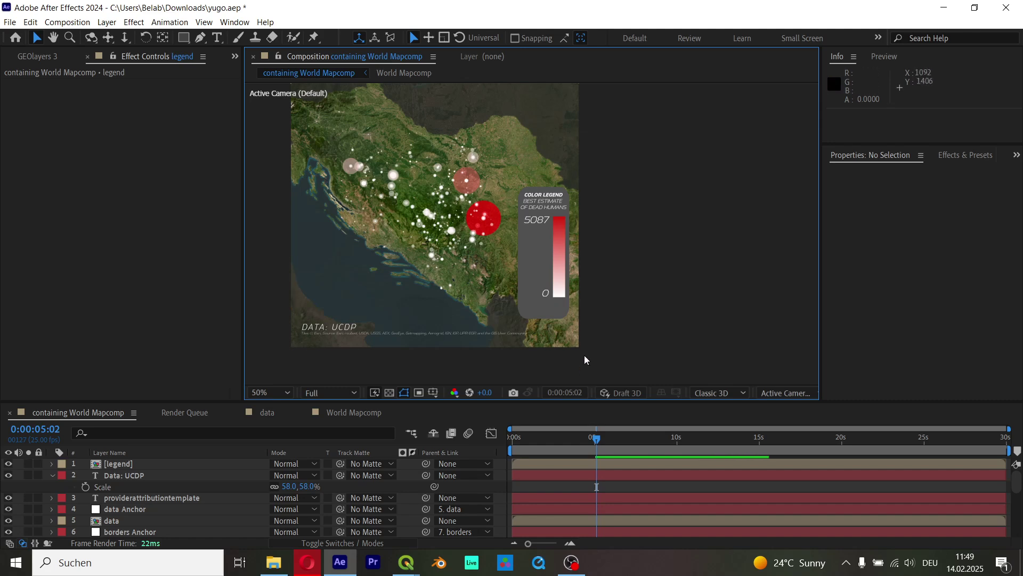
# Move the legend layer up 672 px into the map's upper right corner.
pyautogui.moveTo(532, 244); pyautogui.dragTo(528, 127)
pyautogui.hotkey('ctrl', 'z')
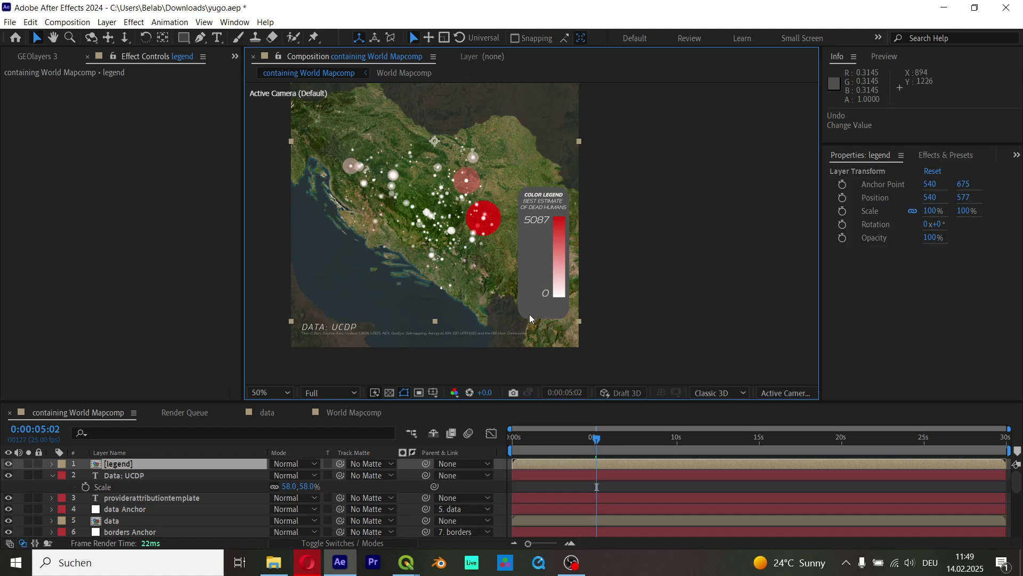
pyautogui.scroll(-1, 529, 314)
pyautogui.scroll(1, 599, 283)
pyautogui.moveTo(593, 315); pyautogui.dragTo(584, 137)
pyautogui.scroll(-1, 586, 139)
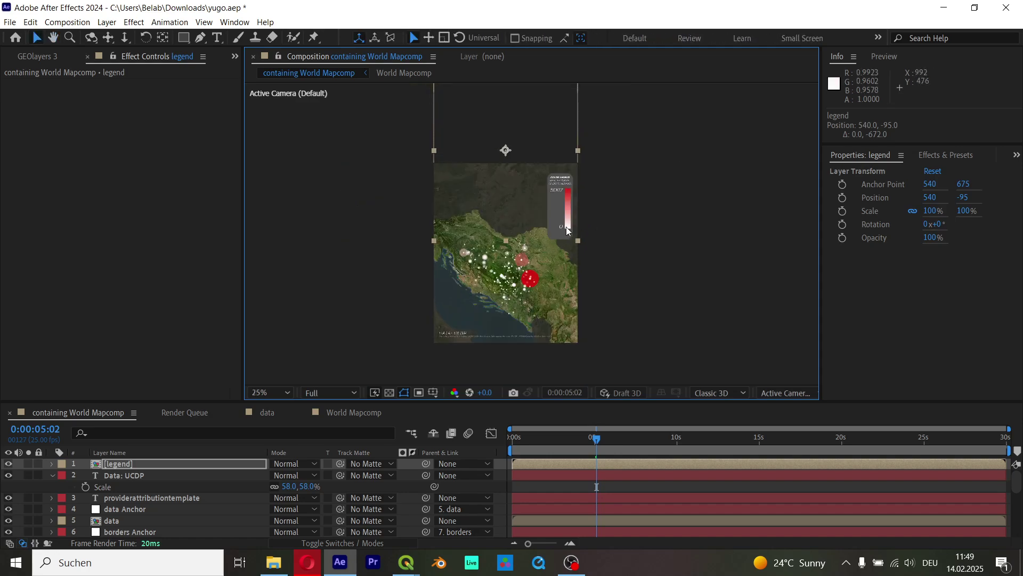
# Move the legend layer down to position 518, 417 near the map's right edge, previewing the animation from the first frame to judge its placement.
pyautogui.scroll(1, 576, 219)
pyautogui.moveTo(582, 200); pyautogui.dragTo(582, 192)
pyautogui.press('Home')
pyautogui.press('h')
pyautogui.scroll(-1, 595, 289)
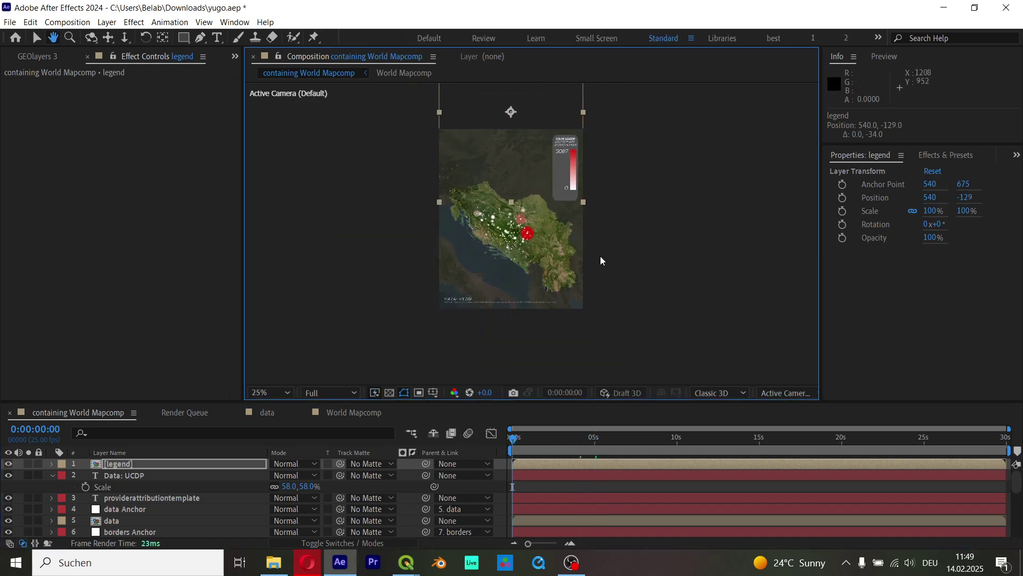
pyautogui.press('v')
pyautogui.moveTo(573, 190); pyautogui.dragTo(574, 260)
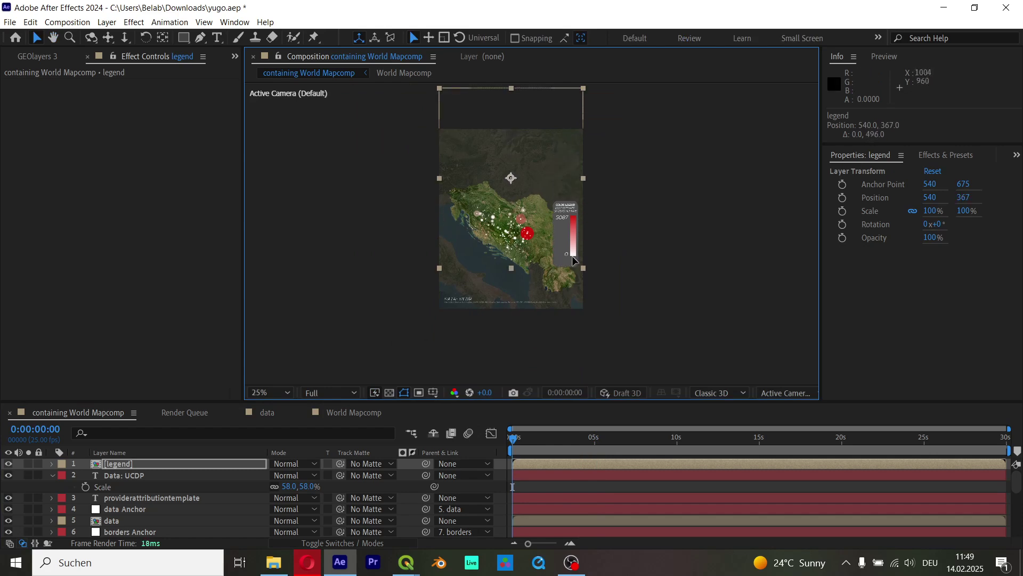
pyautogui.press('space')
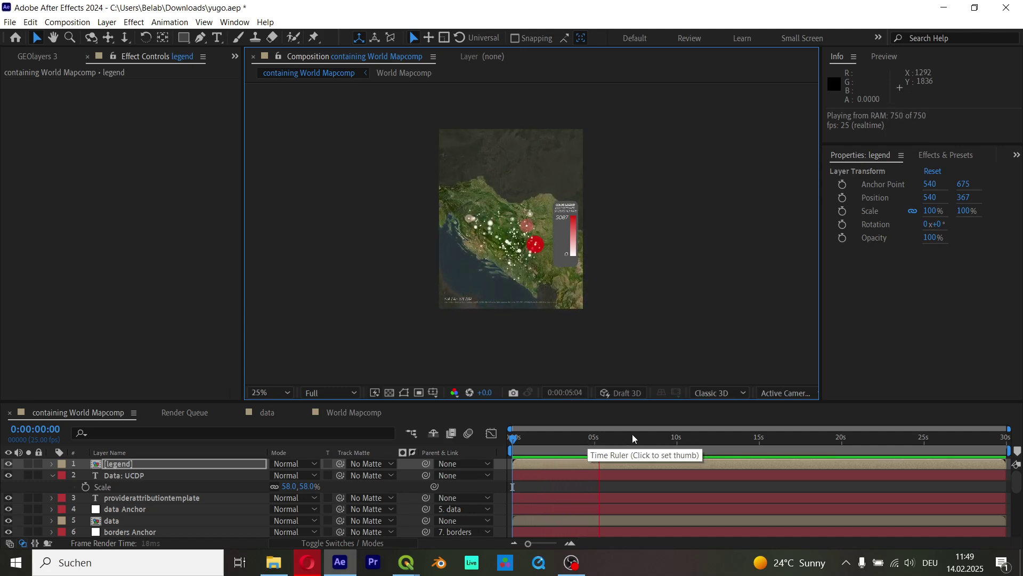
pyautogui.scroll(2, 593, 341)
pyautogui.moveTo(614, 258); pyautogui.dragTo(608, 272)
# Set the bg layer's blending mode to Overlay inside the legend composition and check the result on the map.
pyautogui.click(233, 462)
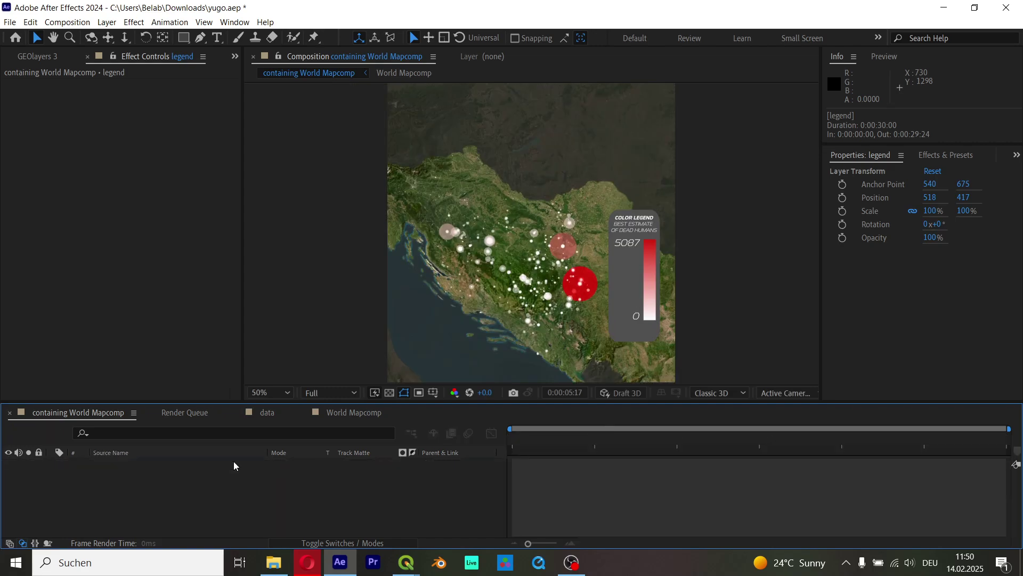
pyautogui.click(155, 510)
pyautogui.click(288, 509)
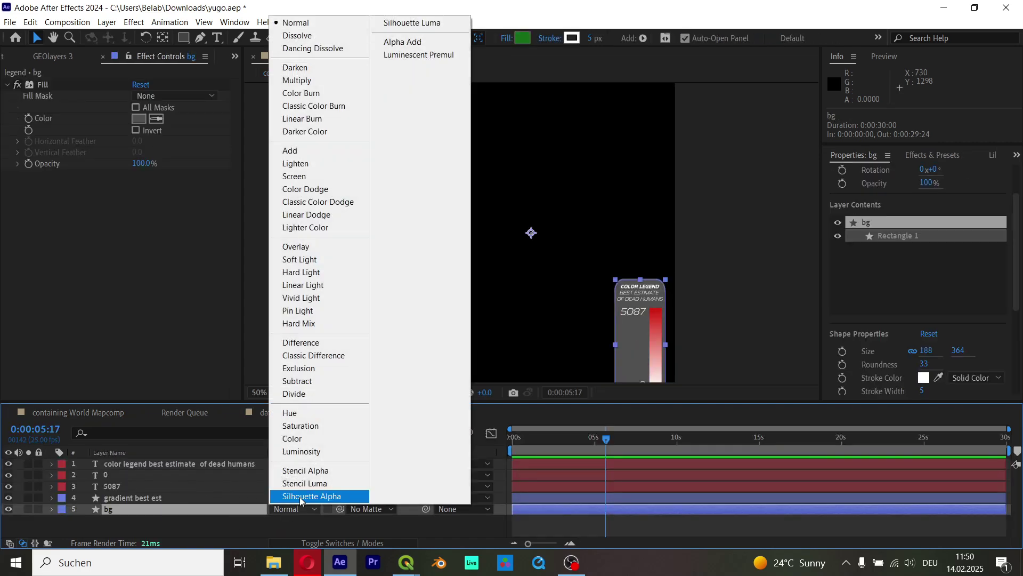
pyautogui.click(313, 254)
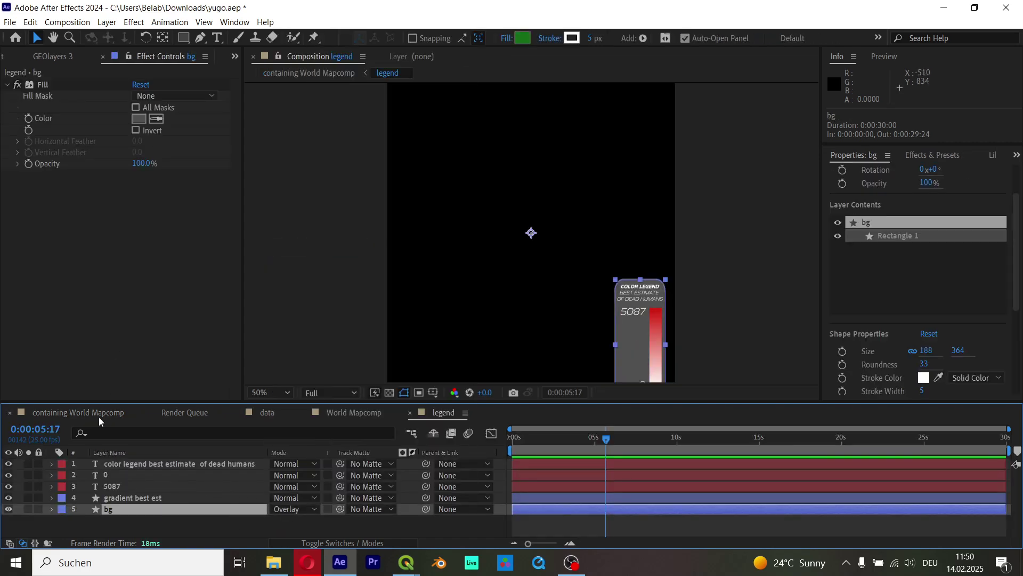
pyautogui.click(98, 414)
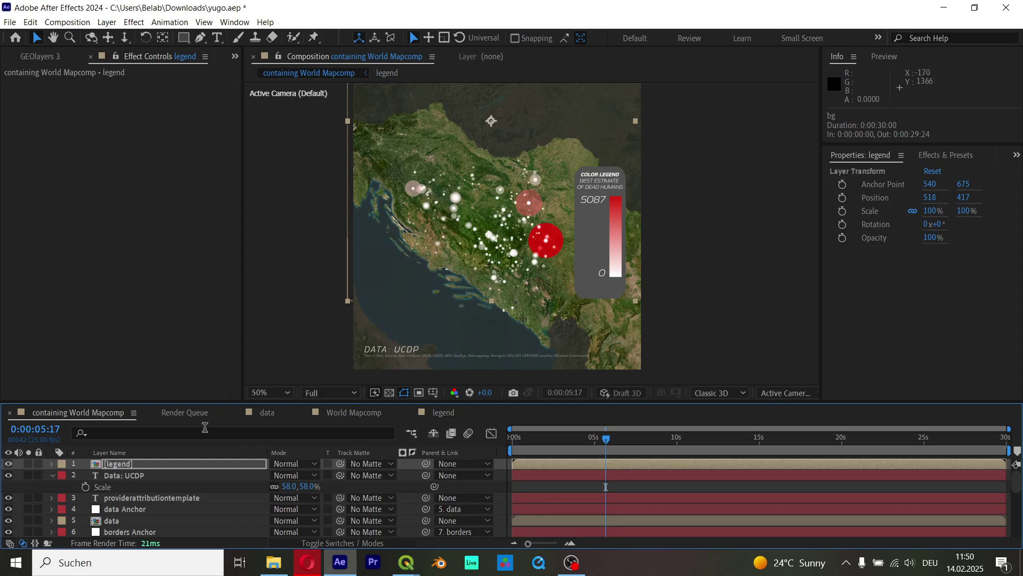
# Set the bg layer's opacity to 60% in the legend composition, return to the map composition and save the project.
pyautogui.click(430, 412)
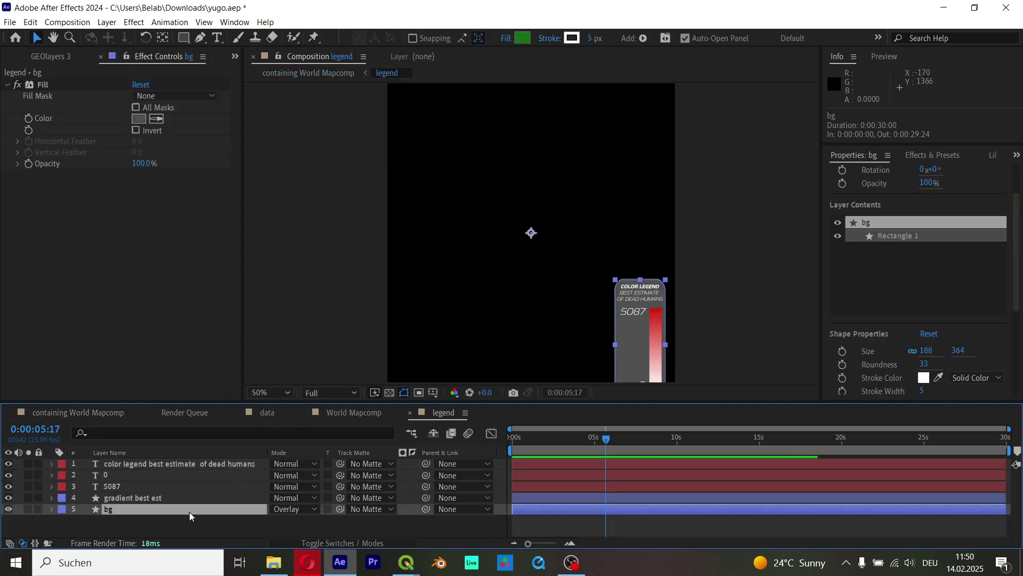
pyautogui.press('t')
pyautogui.moveTo(287, 521); pyautogui.dragTo(269, 536)
pyautogui.press('Return')
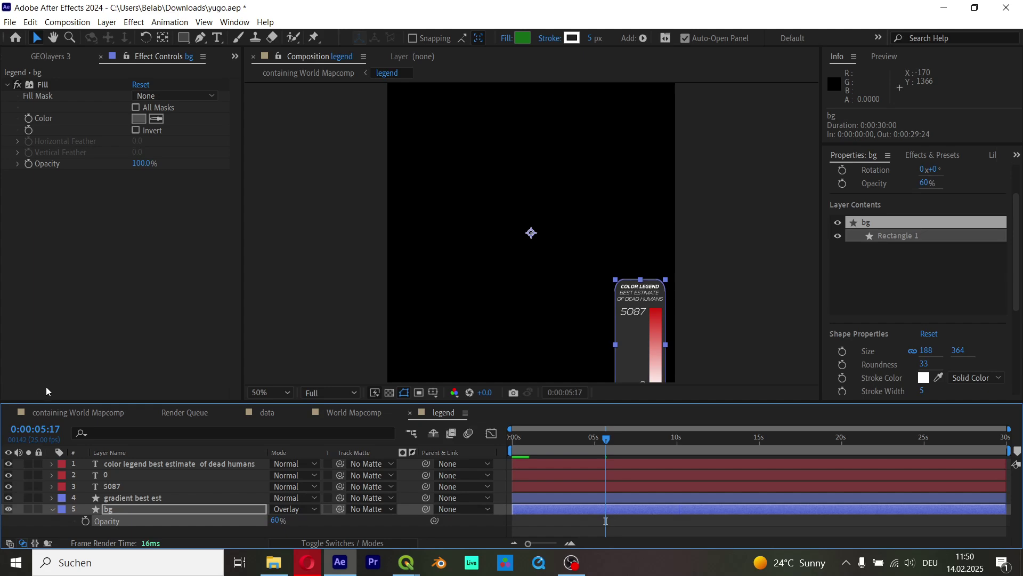
pyautogui.click(61, 413)
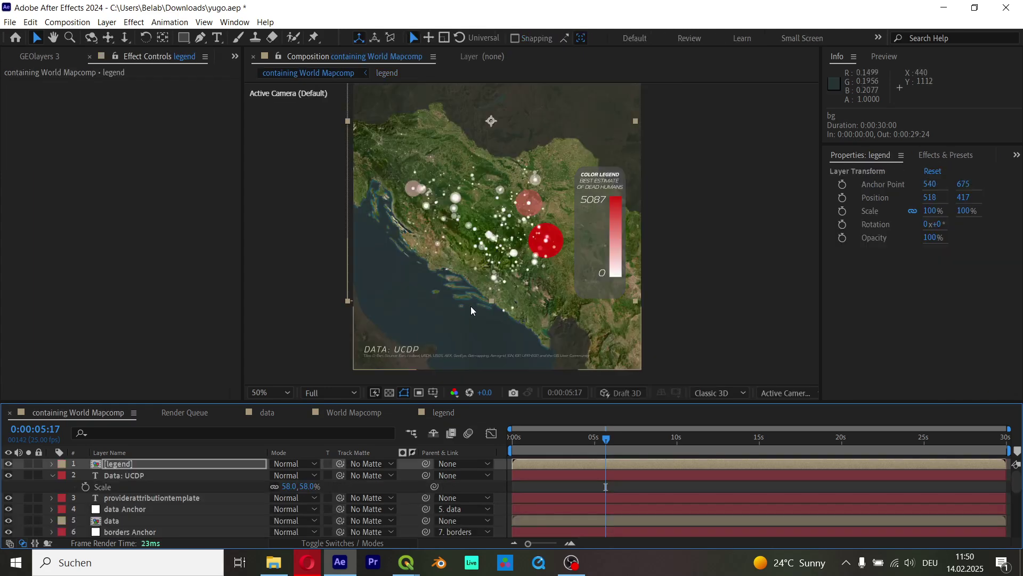
pyautogui.click(547, 489)
pyautogui.hotkey('ctrl', 's')
# Apply a Drop Shadow to the legend layer with direction -134°, distance 24 and softness 29, and deselect the layer.
pyautogui.click(144, 464)
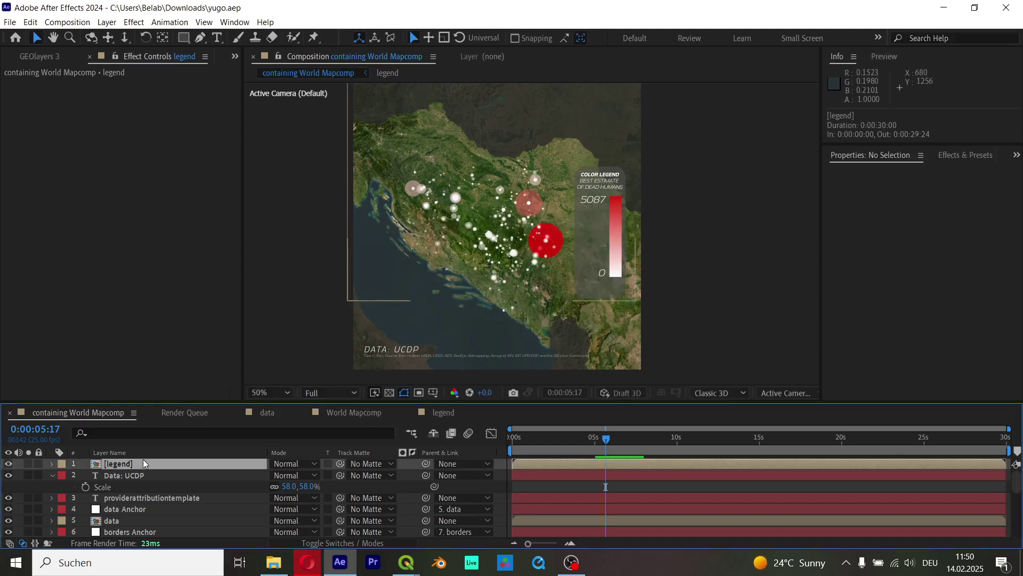
pyautogui.hotkey('ctrl', 'space')
pyautogui.write('d')
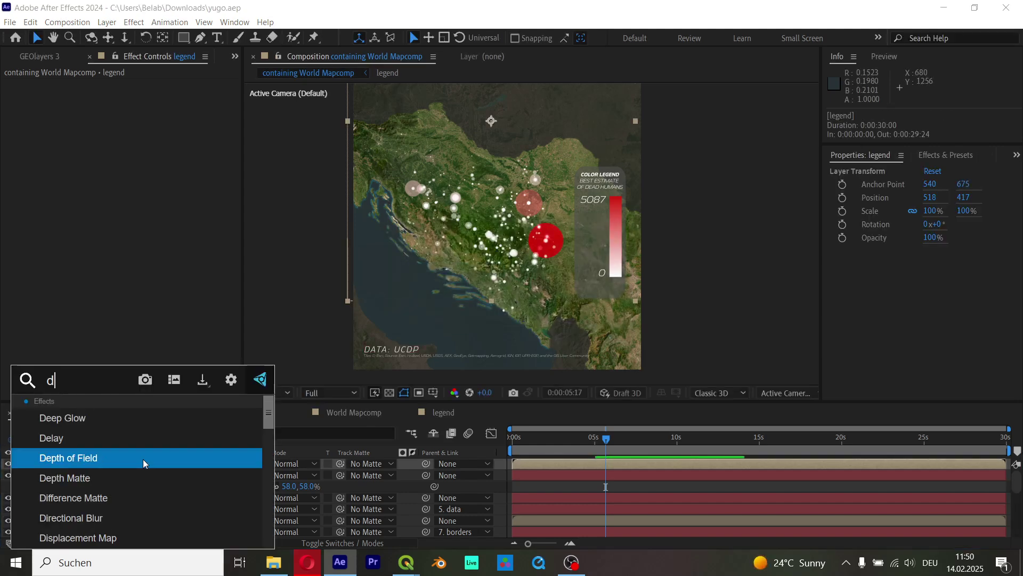
pyautogui.write('rop')
pyautogui.press('Return')
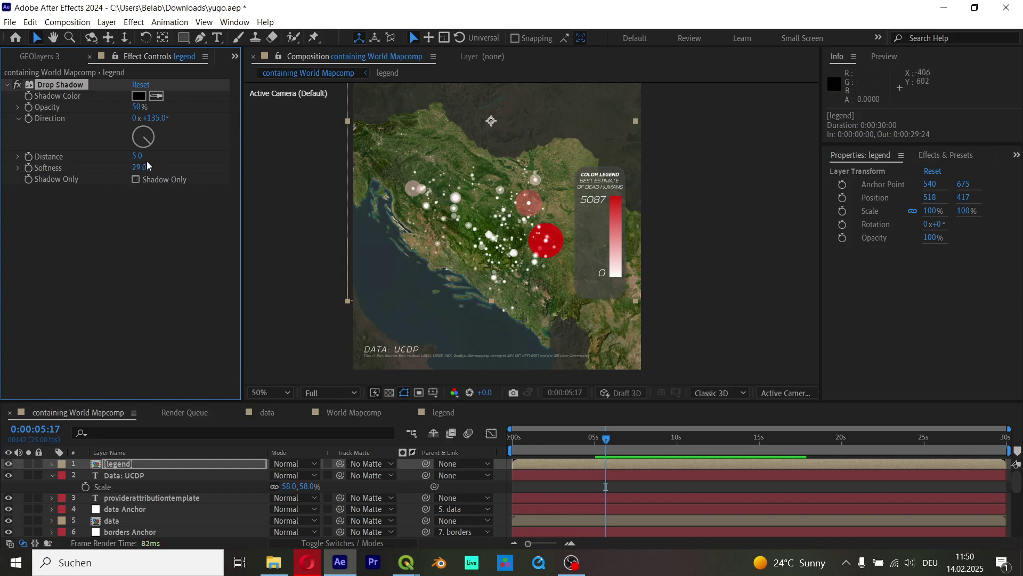
pyautogui.moveTo(150, 154); pyautogui.dragTo(118, 155)
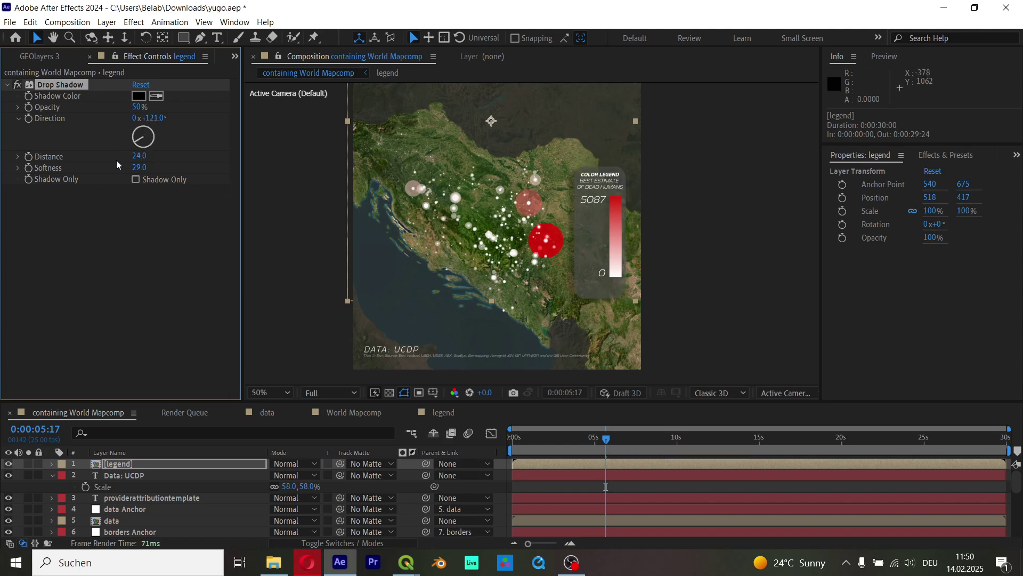
pyautogui.click(551, 493)
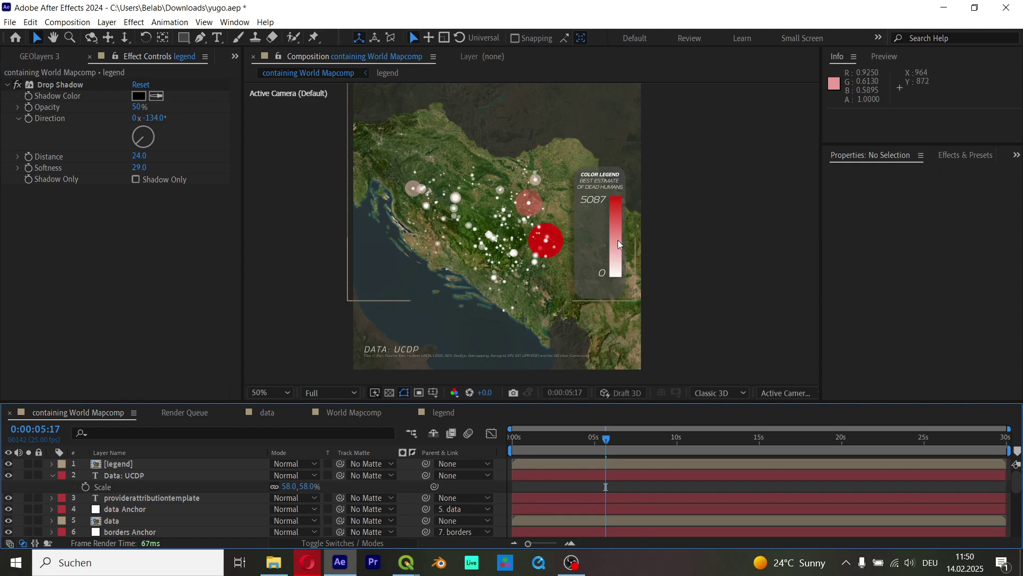
# Add a two-line text layer over the dark area above the map reading "human cost" and "of yugo wars".
pyautogui.press('h')
pyautogui.moveTo(626, 223); pyautogui.dragTo(646, 340)
pyautogui.press('v')
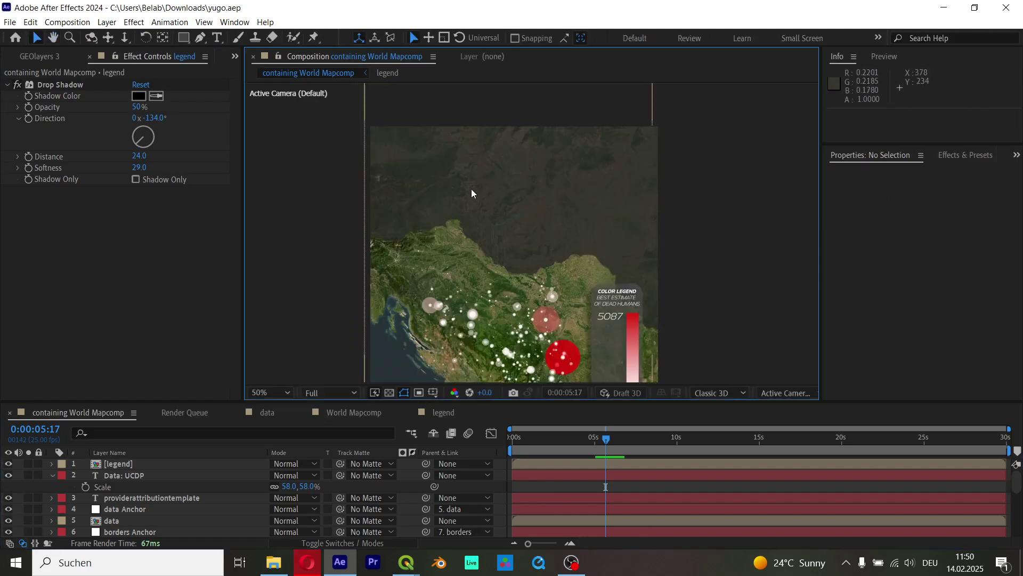
pyautogui.click(216, 37)
pyautogui.click(426, 153)
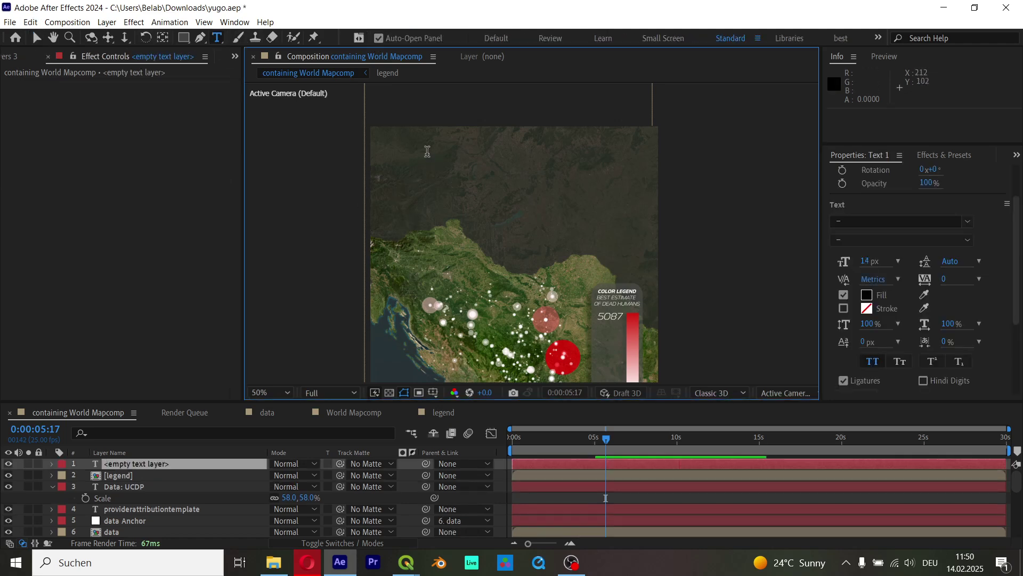
pyautogui.write('human cost')
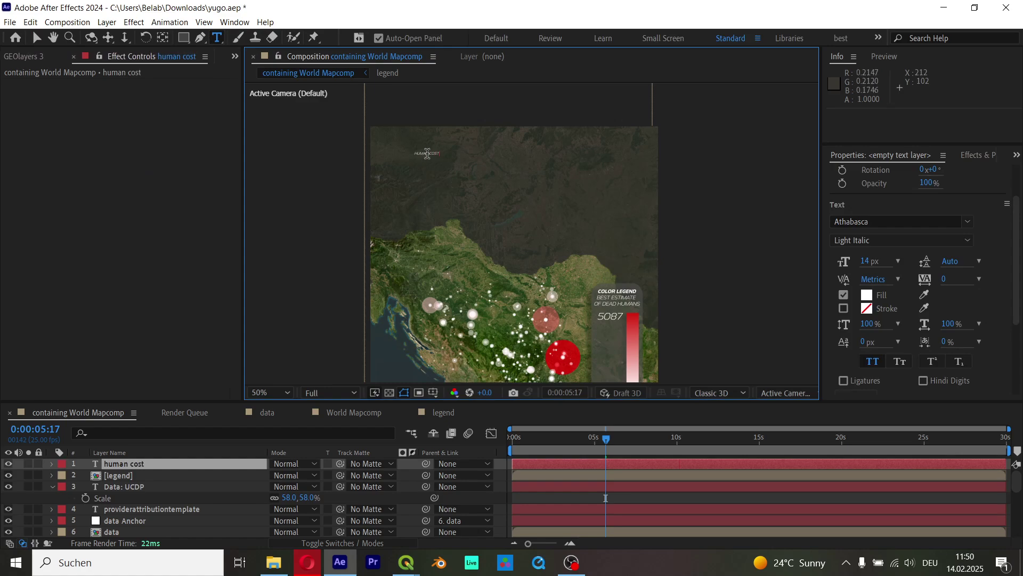
pyautogui.press('Return')
pyautogui.write('of bal')
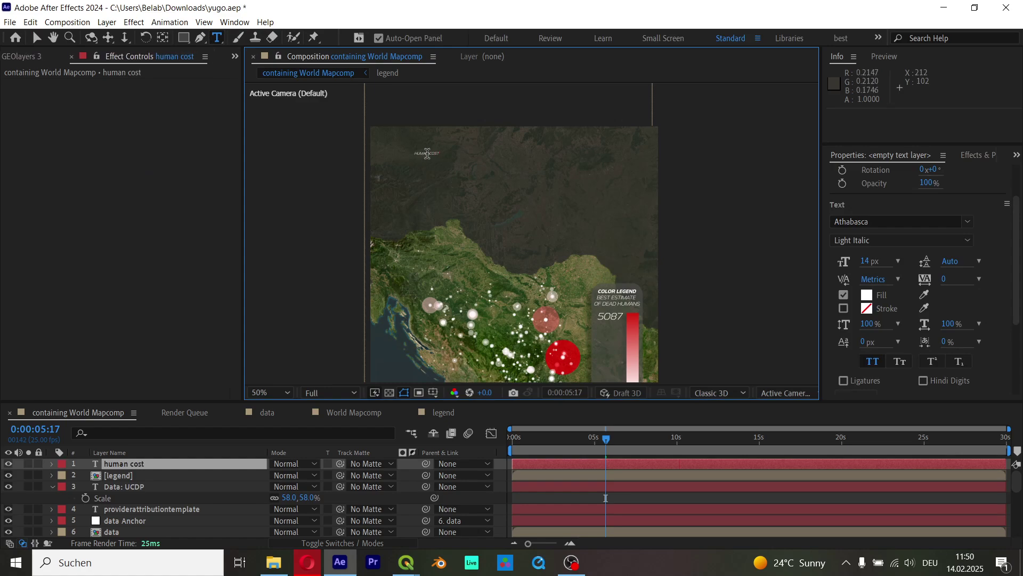
pyautogui.write('kan wars')
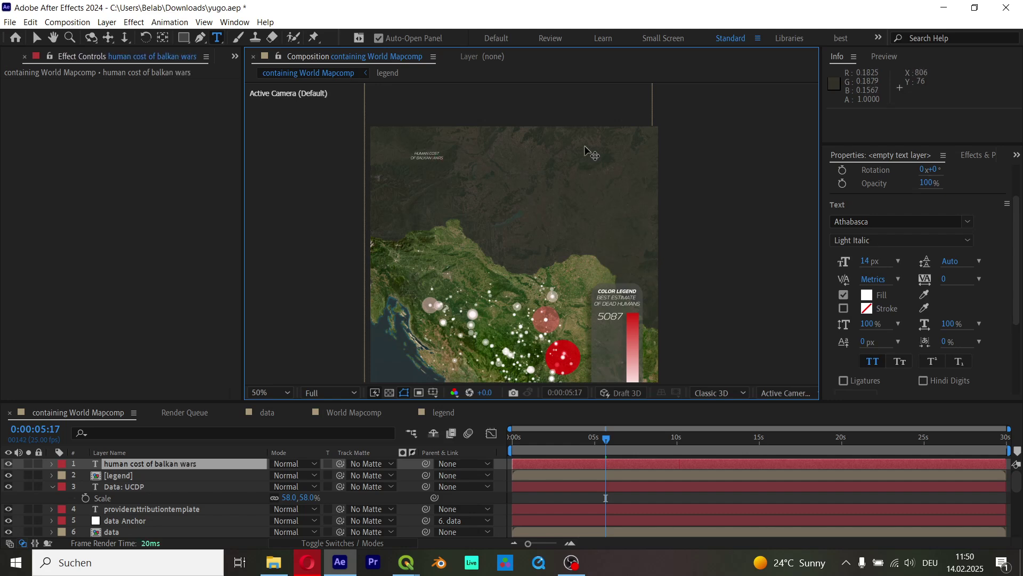
pyautogui.write('yugo')
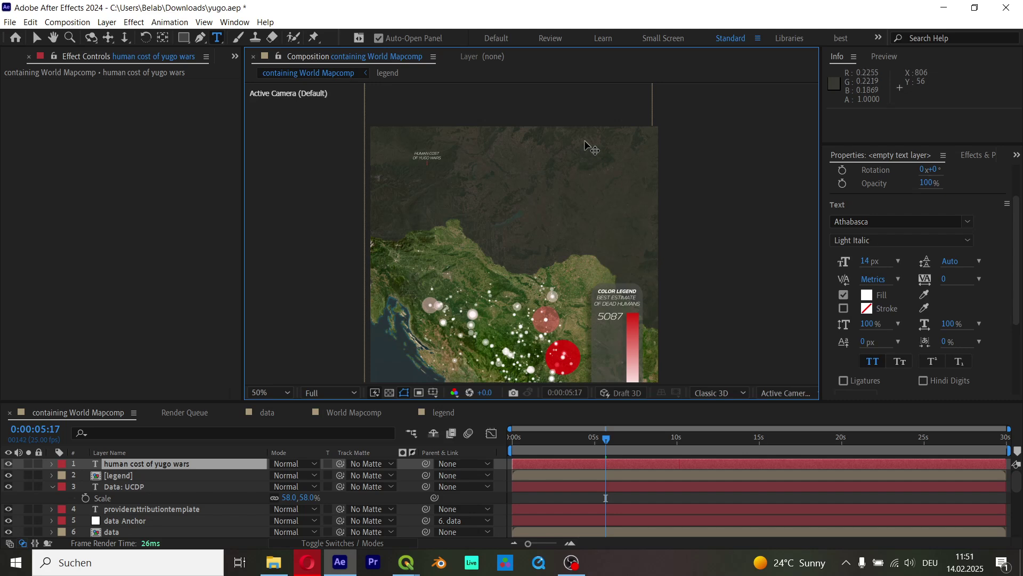
# Scale the human cost title to 613% and place it at about 574, 150 above the map.
pyautogui.click(36, 41)
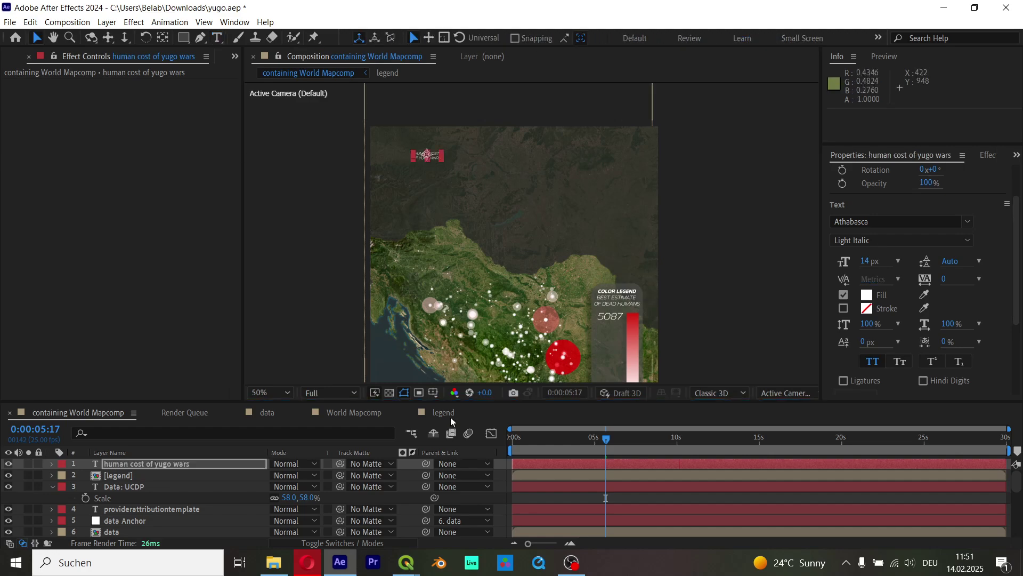
pyautogui.press('s')
pyautogui.moveTo(308, 476); pyautogui.dragTo(535, 186)
pyautogui.moveTo(553, 256); pyautogui.dragTo(544, 226)
pyautogui.moveTo(528, 168); pyautogui.dragTo(534, 184)
pyautogui.scroll(-2, 531, 232)
pyautogui.scroll(2, 529, 189)
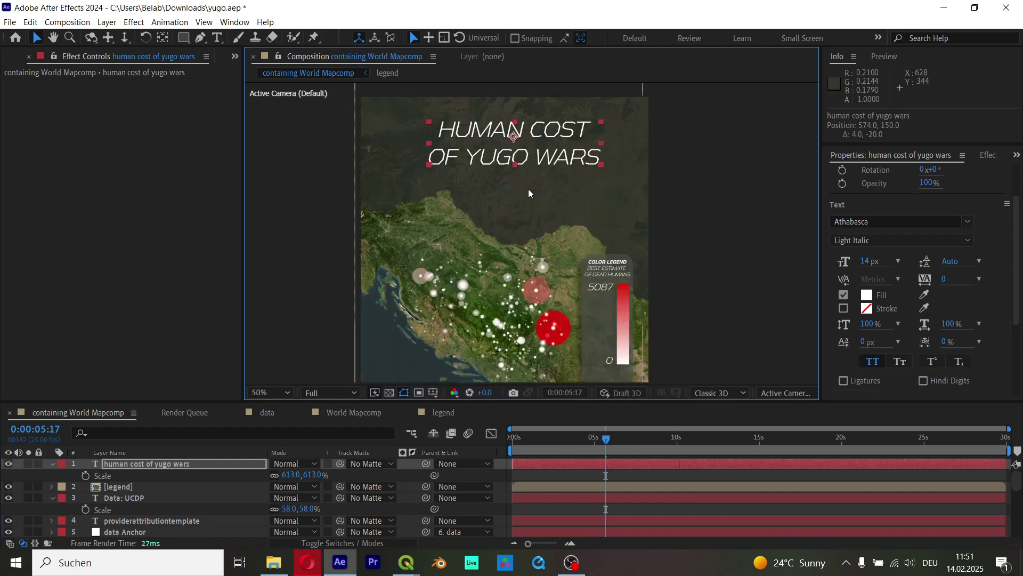
# Center the human cost title horizontally in the composition using Align.
pyautogui.scroll(-3, 1011, 334)
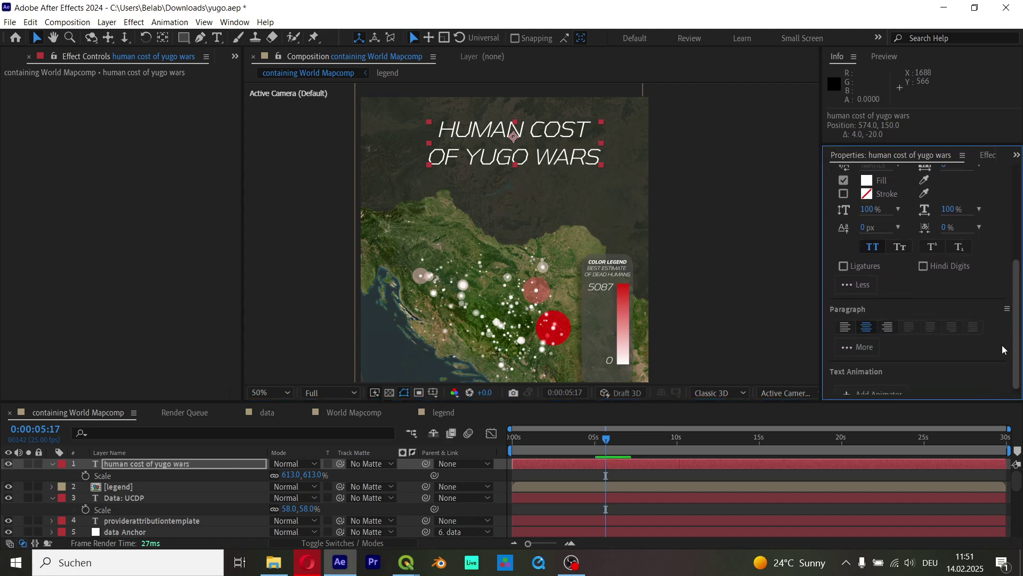
pyautogui.scroll(-1, 1015, 341)
pyautogui.moveTo(1017, 288); pyautogui.dragTo(1018, 185)
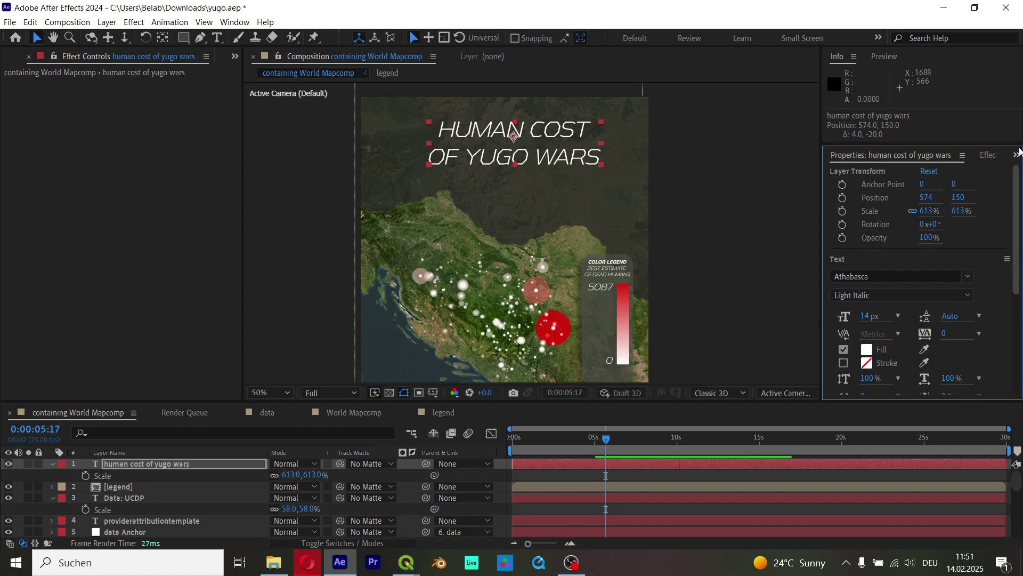
pyautogui.click(1017, 155)
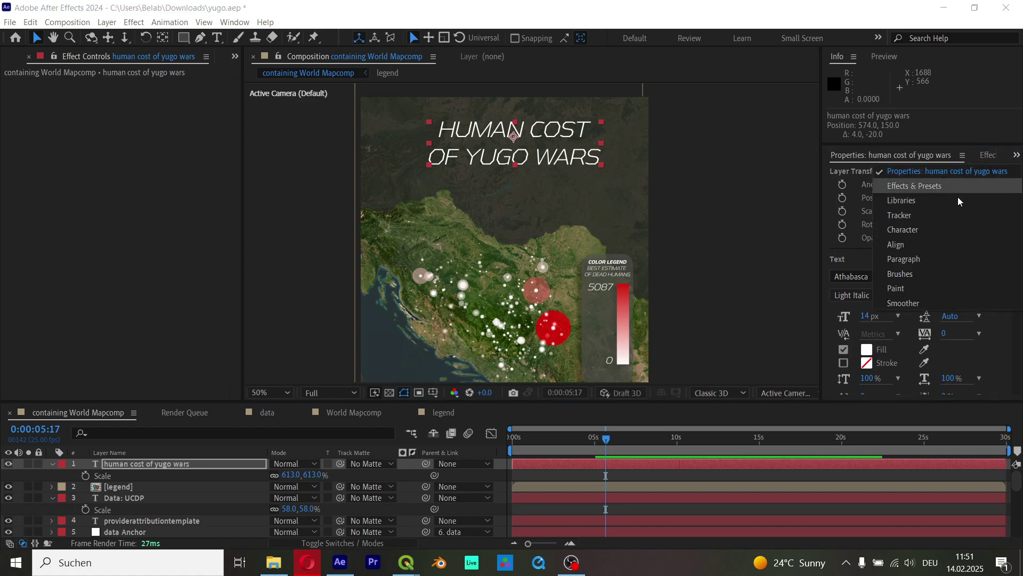
pyautogui.click(927, 241)
pyautogui.click(867, 191)
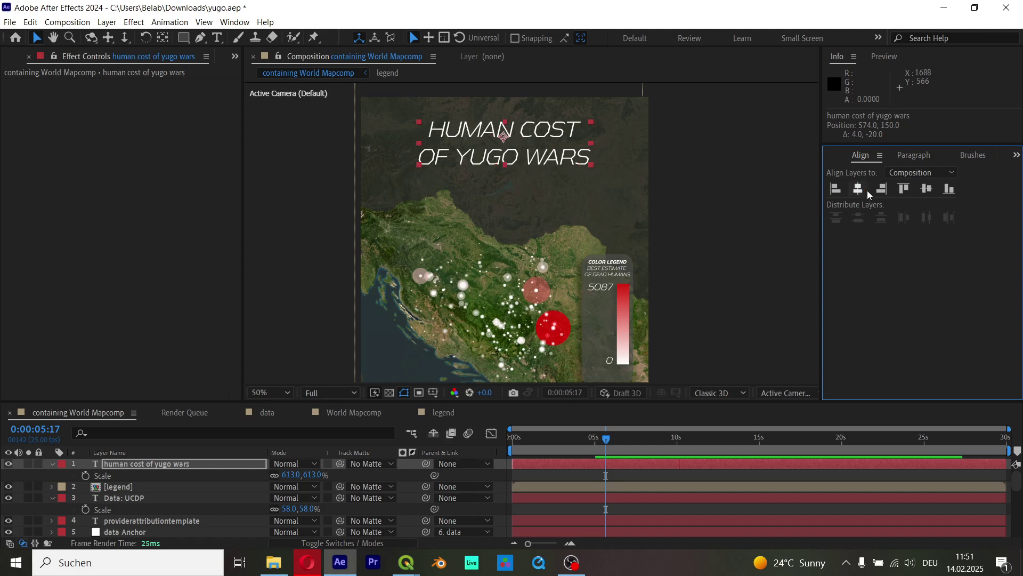
# Set the title's HUMAN COST line to Bold Italic, deselect the layer and save the project.
pyautogui.doubleClick(524, 161)
pyautogui.click(438, 137)
pyautogui.moveTo(435, 130); pyautogui.dragTo(585, 132)
pyautogui.click(897, 296)
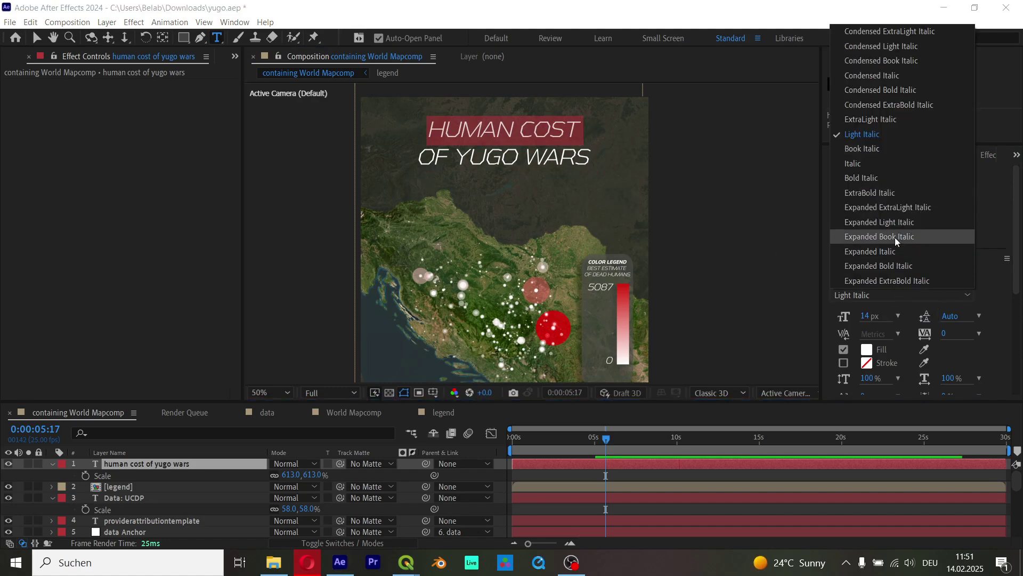
pyautogui.click(890, 176)
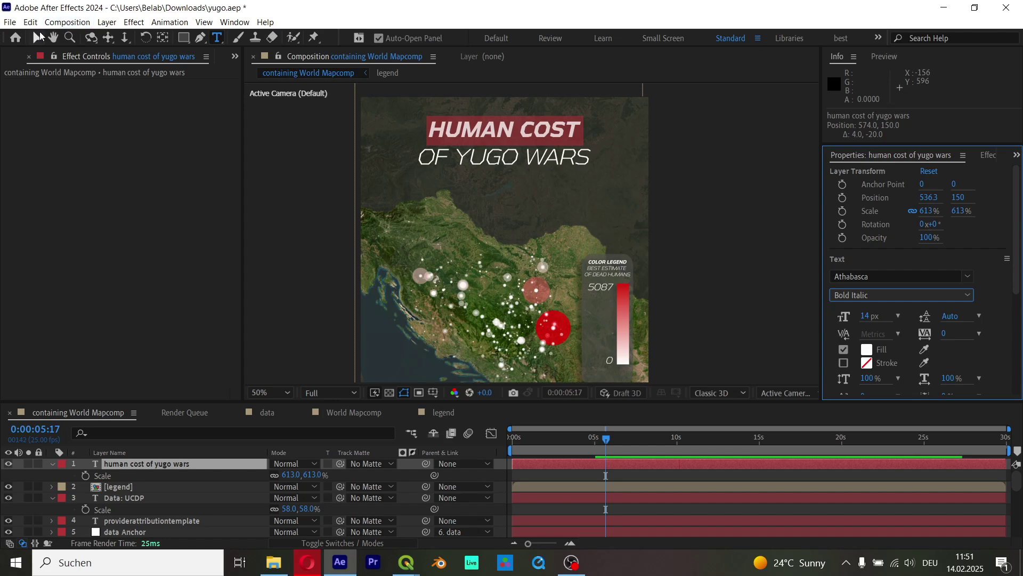
pyautogui.click(36, 38)
pyautogui.scroll(-2, 532, 232)
pyautogui.click(635, 365)
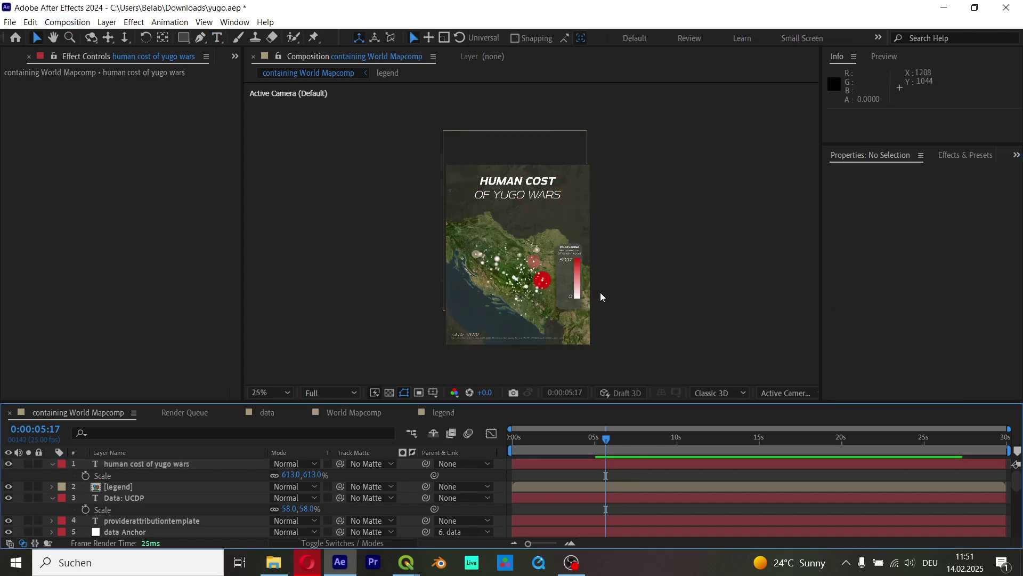
pyautogui.hotkey('ctrl', 'space')
pyautogui.press('Escape')
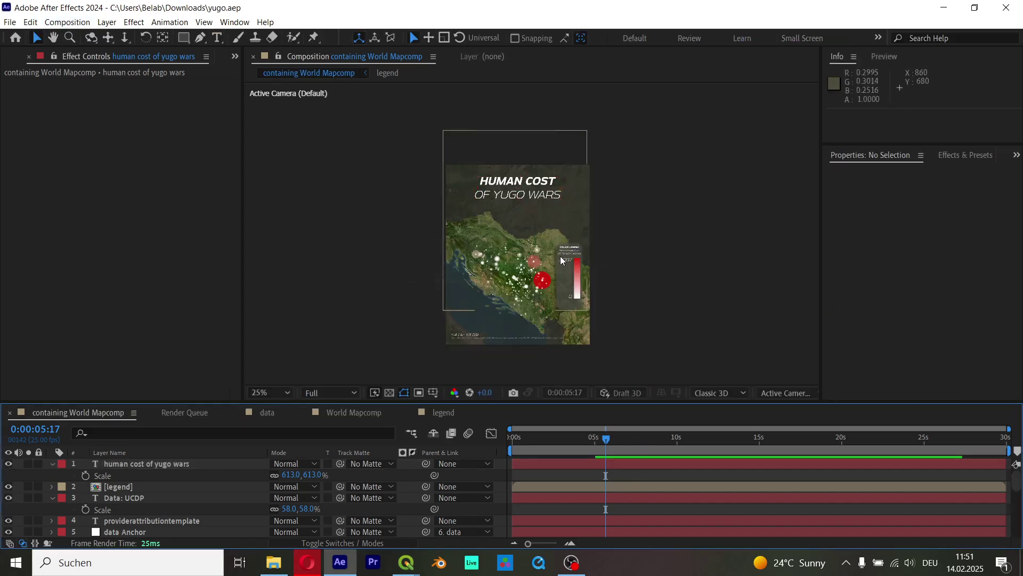
# Select the title and the legend layer in turn and examine how they look against the map.
pyautogui.scroll(2, 569, 280)
pyautogui.click(499, 152)
pyautogui.scroll(-2, 586, 282)
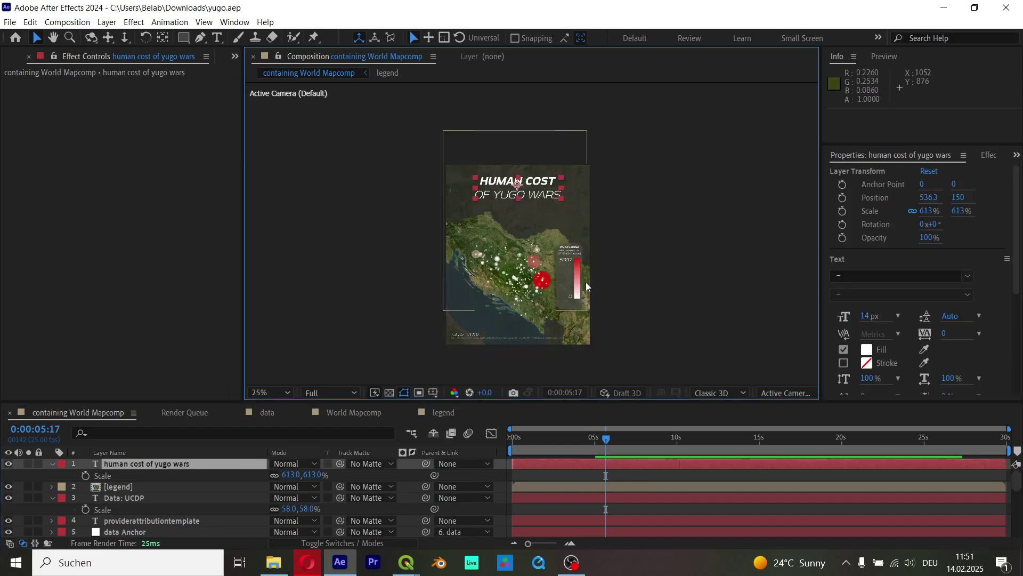
pyautogui.scroll(2, 585, 286)
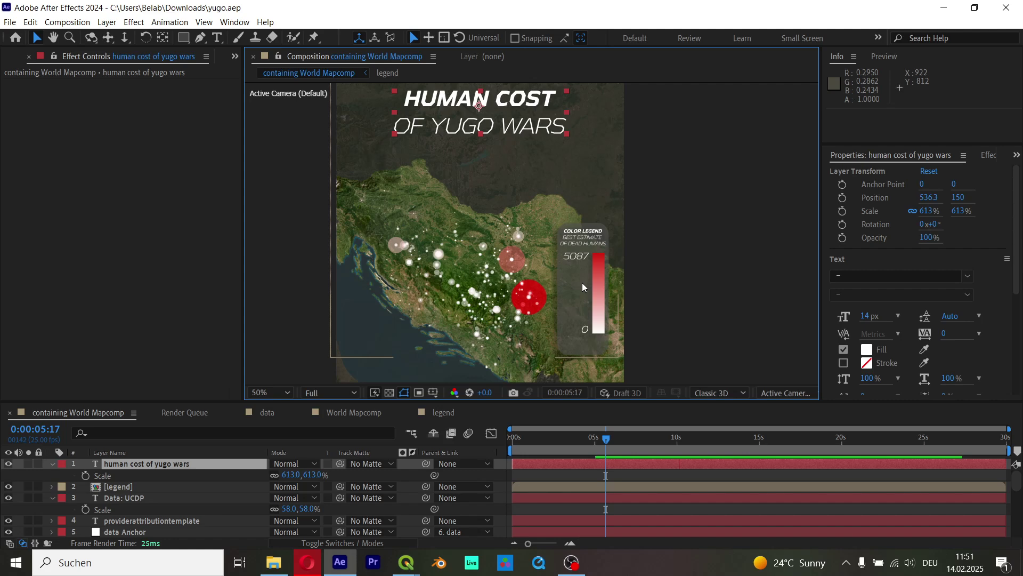
pyautogui.click(154, 487)
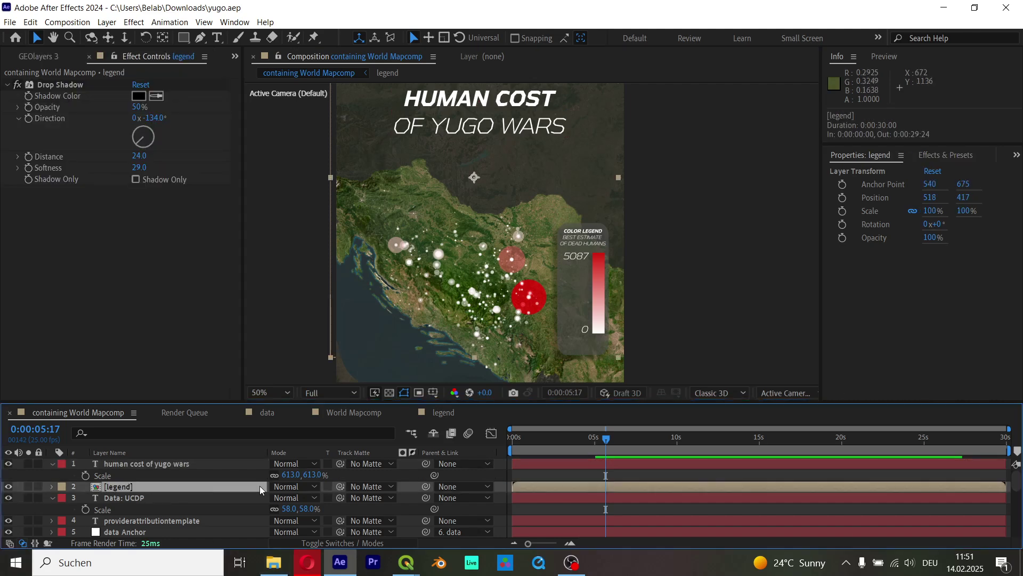
pyautogui.scroll(-2, 531, 233)
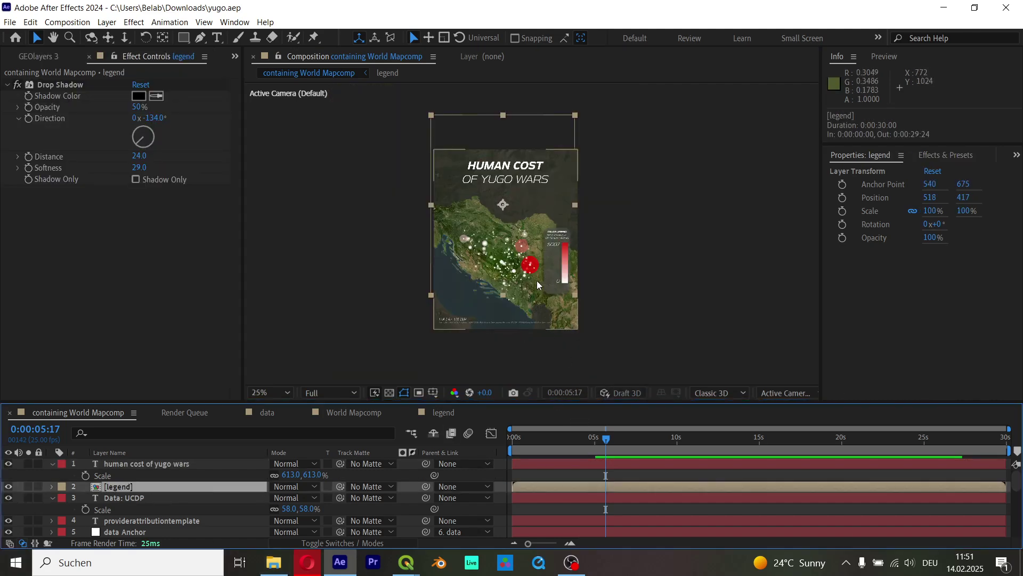
# Set the World Mapcomp's Latitude angle to 44.7429° at the 0:00:05:02 keyframe, deselect the layer and save the project.
pyautogui.click(165, 465)
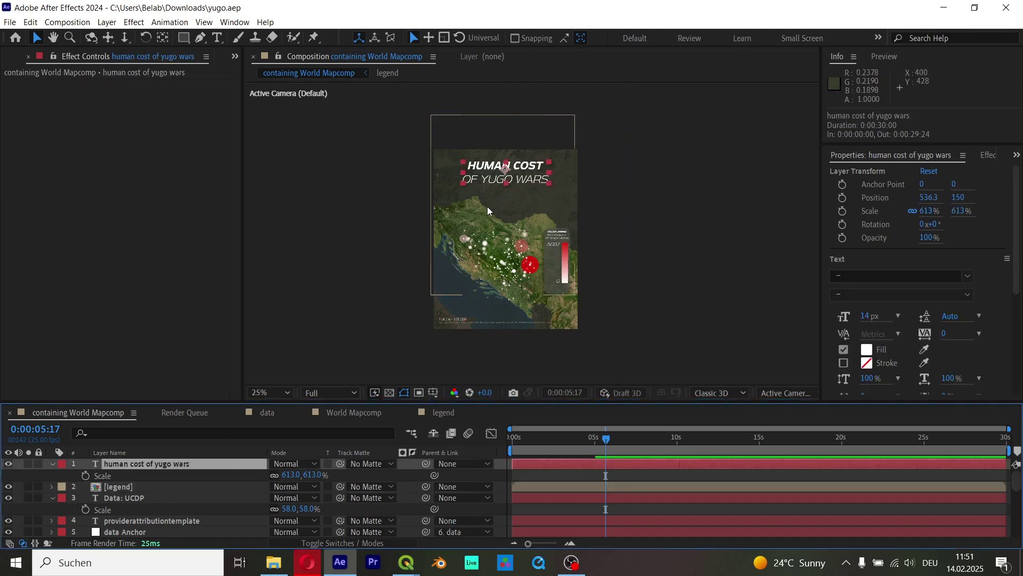
pyautogui.scroll(-5, 193, 490)
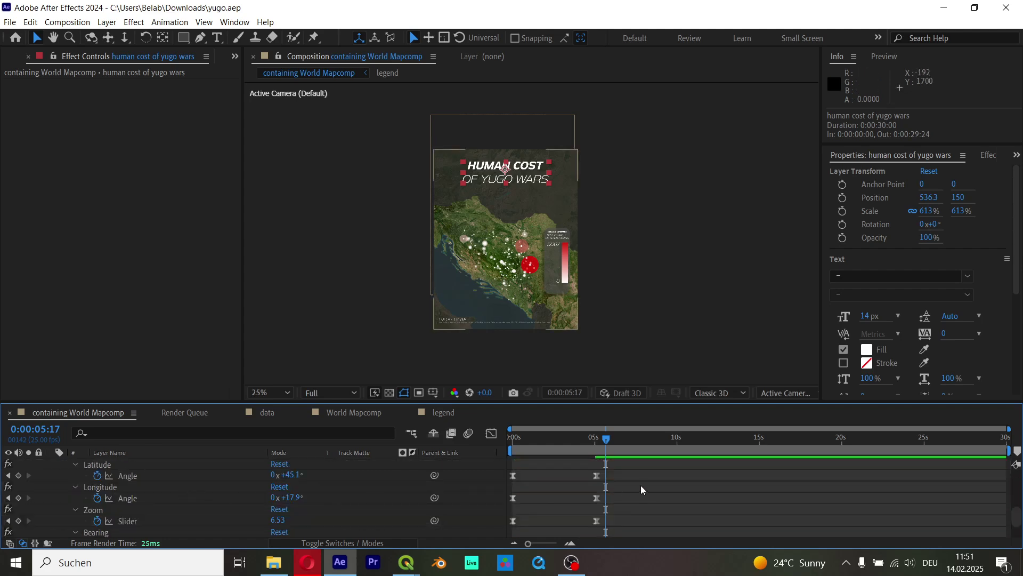
pyautogui.press('j')
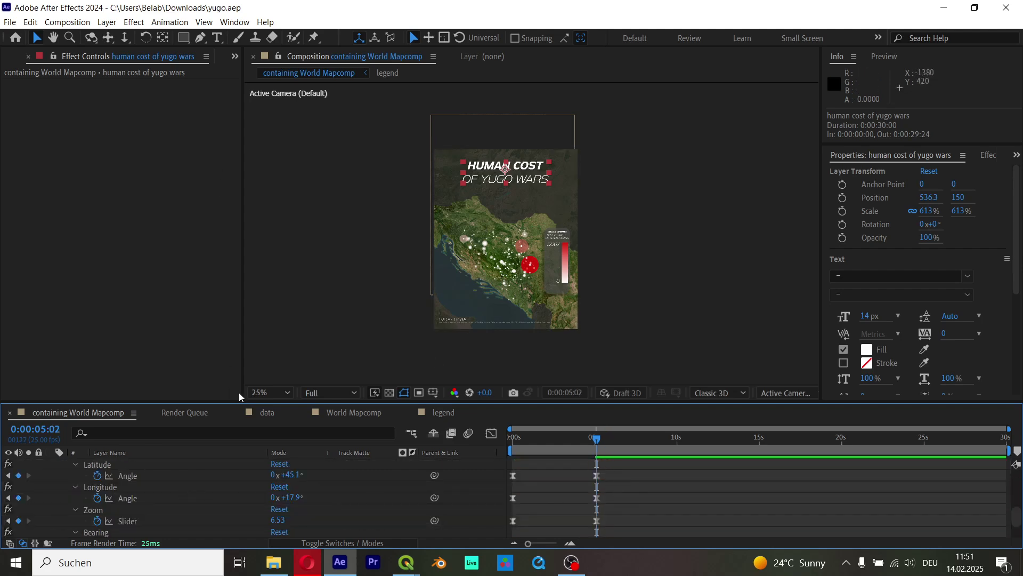
pyautogui.scroll(3, 321, 508)
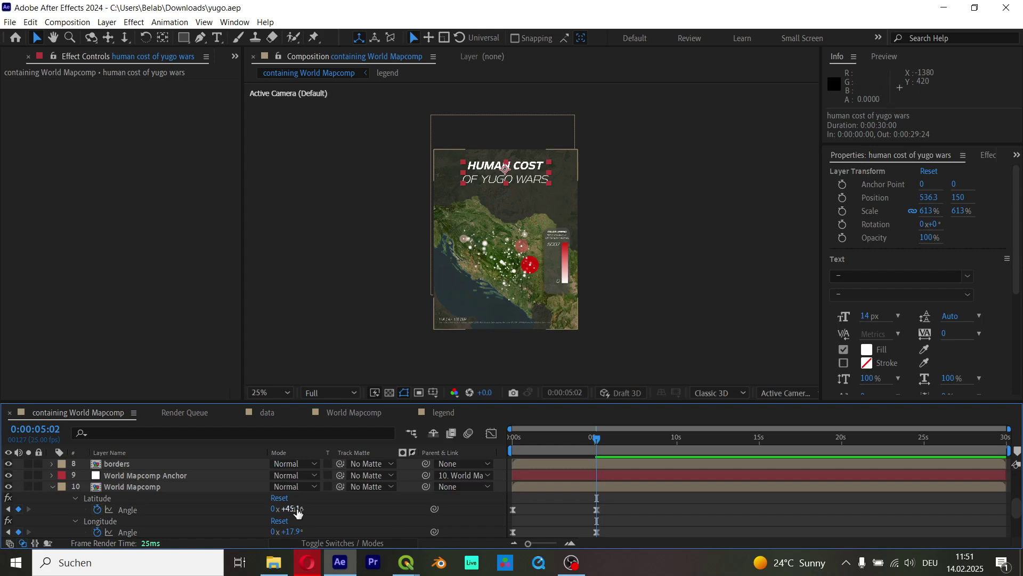
pyautogui.click(297, 510)
pyautogui.hotkey('ctrl', 'Down')
pyautogui.hotkey('ctrl', 'Down')
pyautogui.hotkey('ctrl', 'Down')
pyautogui.hotkey('ctrl', 'Down')
pyautogui.hotkey('ctrl', 'Down')
pyautogui.hotkey('ctrl', 'Down')
pyautogui.hotkey('ctrl', 'Down')
pyautogui.hotkey('ctrl', 'Down')
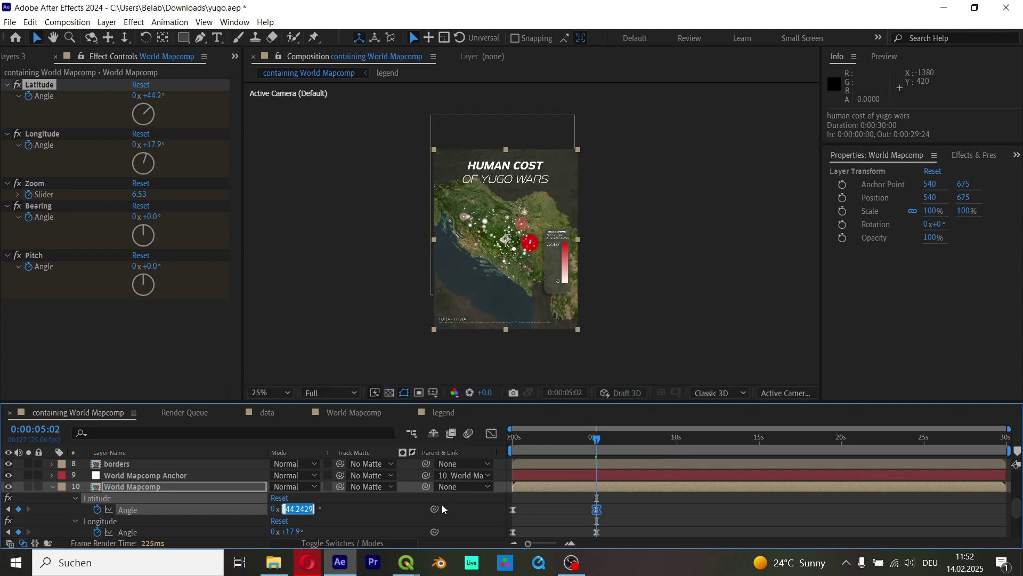
pyautogui.hotkey('ctrl', 'Up')
pyautogui.hotkey('ctrl', 'Up')
pyautogui.hotkey('ctrl', 'Up')
pyautogui.hotkey('ctrl', 'Up')
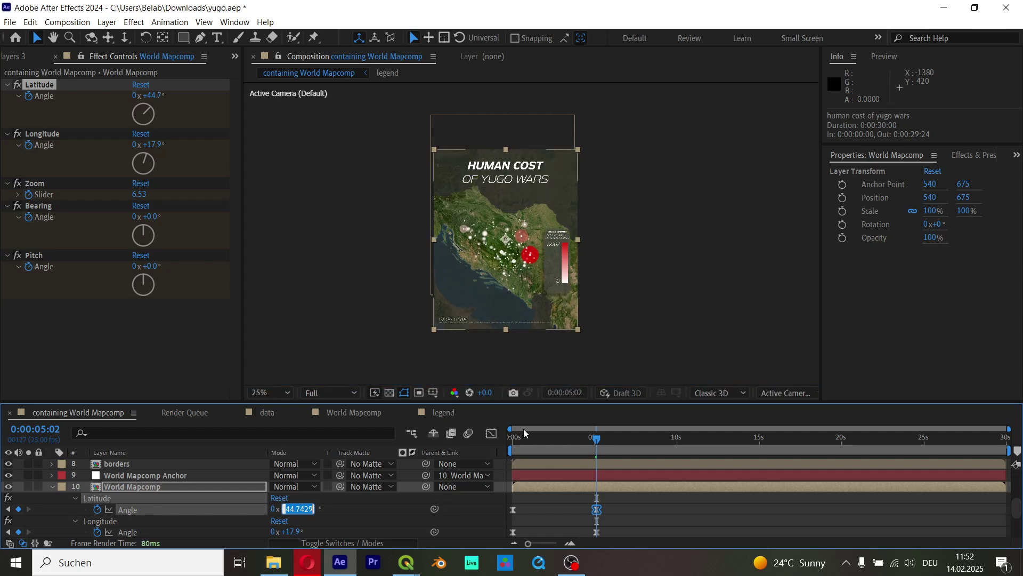
pyautogui.click(746, 525)
pyautogui.hotkey('ctrl', 's')
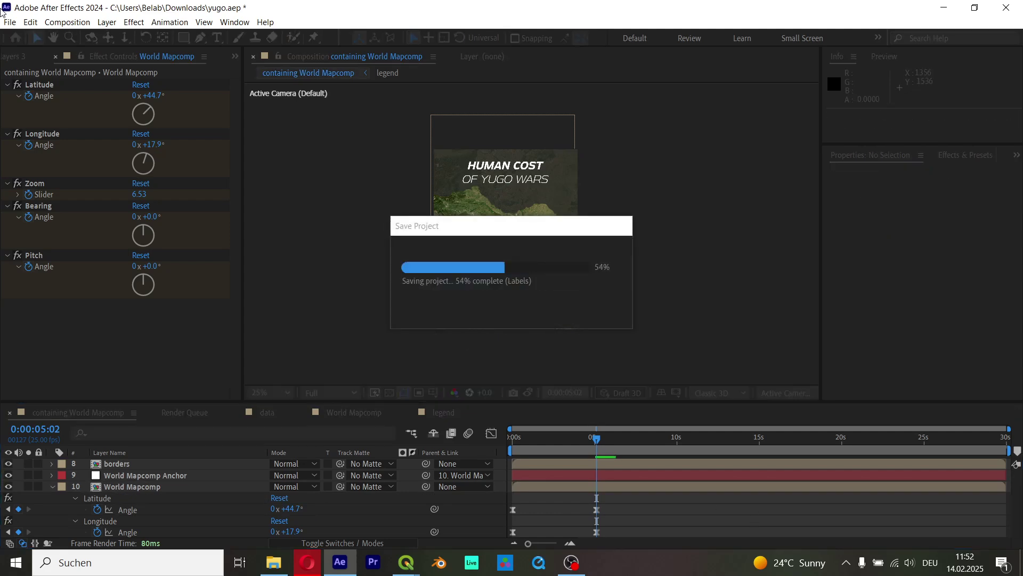
# Open World Mapcomp in GEOlayers and select its country features from Slovenia through North Macedonia.
pyautogui.click(15, 56)
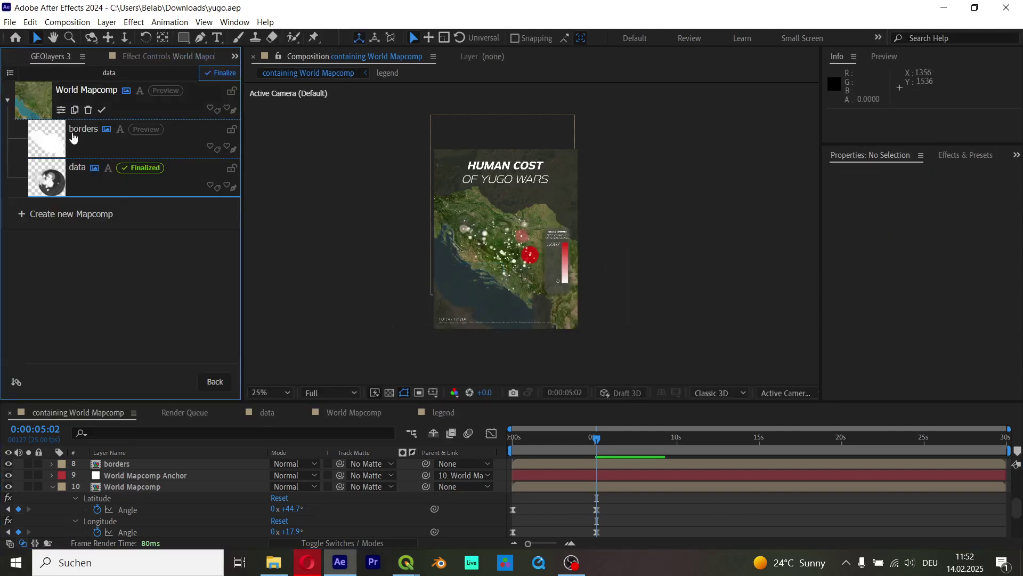
pyautogui.click(27, 107)
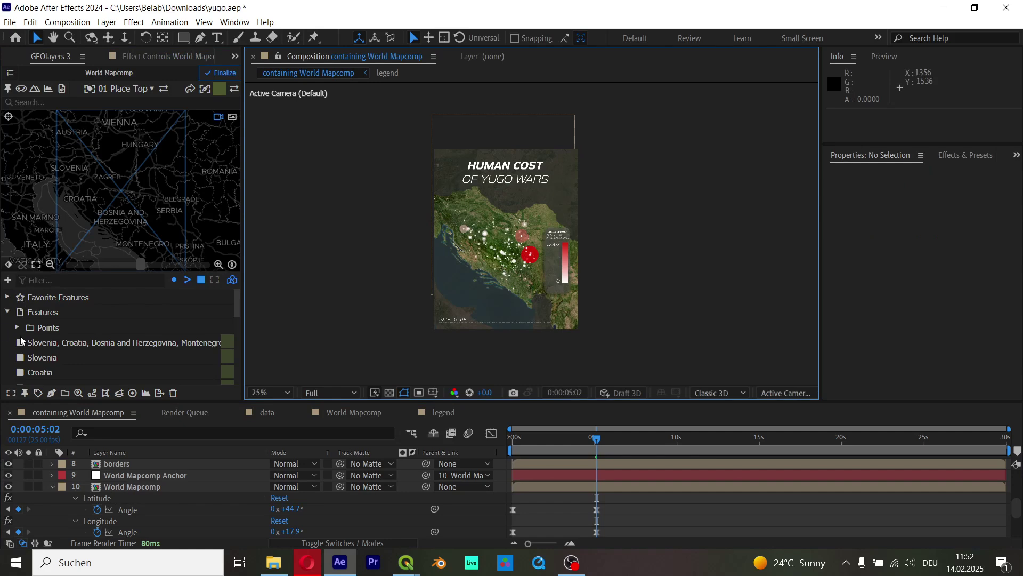
pyautogui.click(43, 358)
pyautogui.scroll(4, 43, 360)
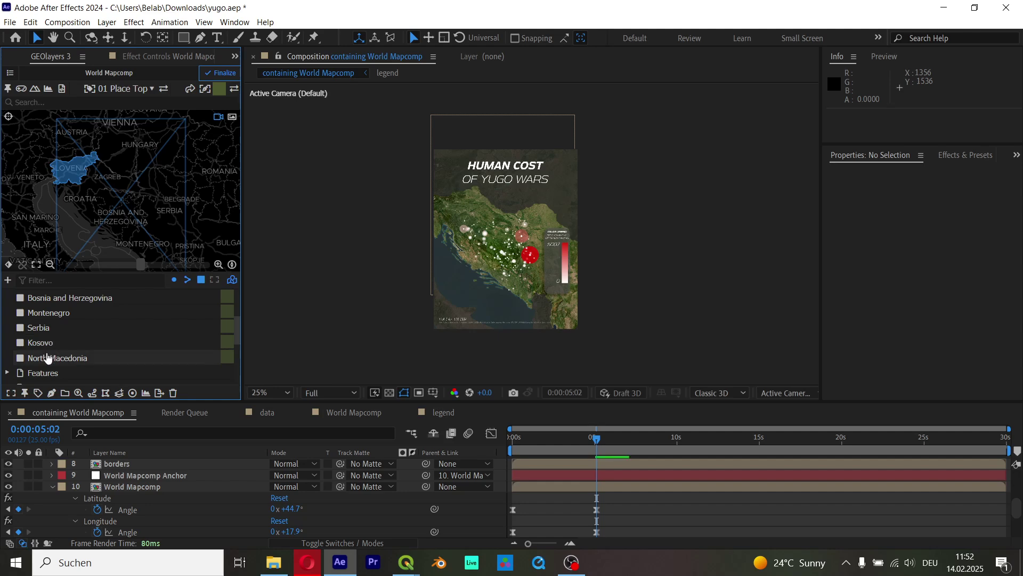
pyautogui.keyDown('shift'); pyautogui.click(47, 356); pyautogui.keyUp('shift')
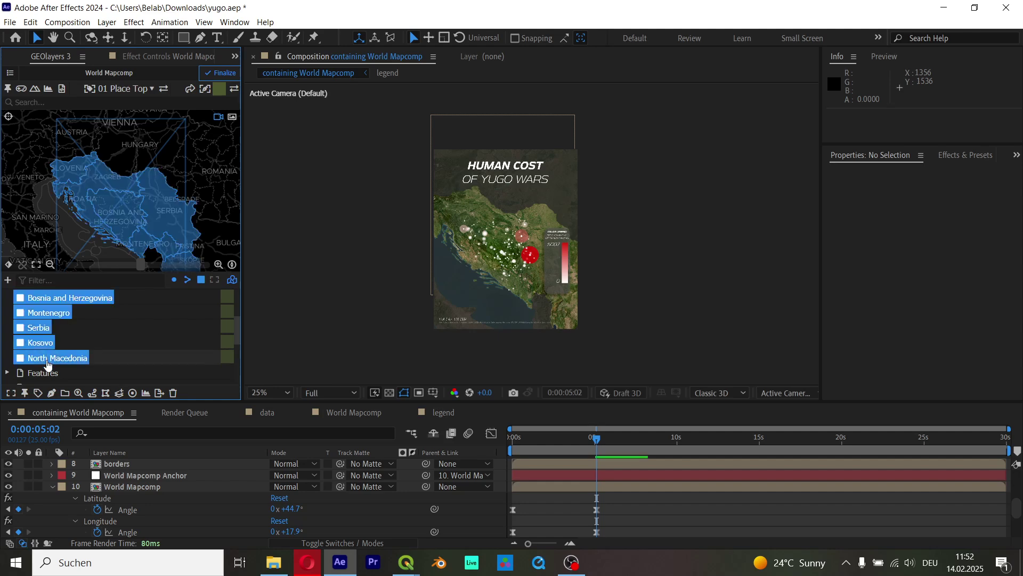
# Apply the white outline style to the selected countries and draw them into the composition as a combined shape layer.
pyautogui.click(220, 89)
pyautogui.click(105, 160)
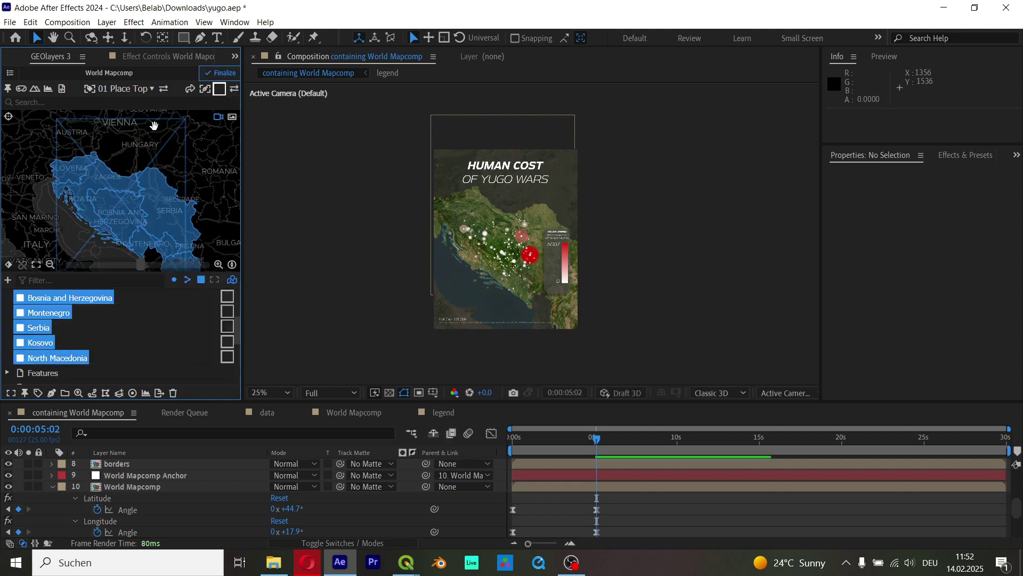
pyautogui.click(219, 89)
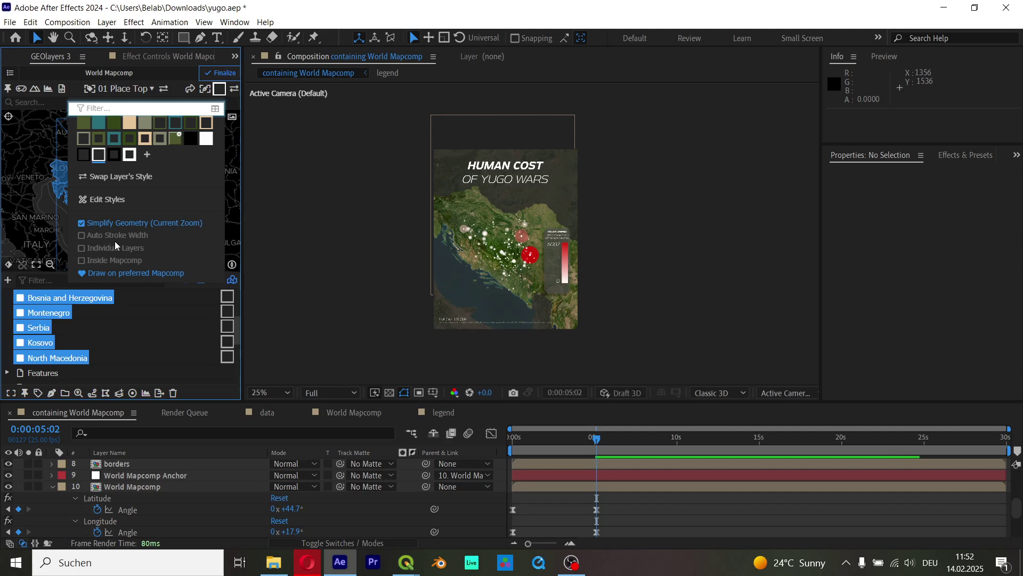
pyautogui.click(51, 392)
pyautogui.click(98, 340)
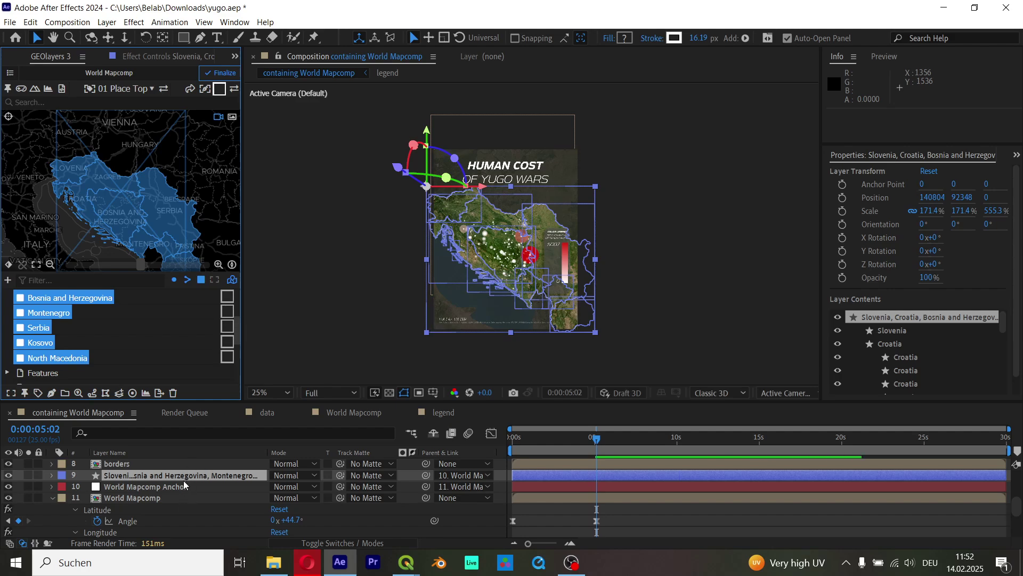
# Set the stroke width of the country outlines shape layer to 4 px and deselect it.
pyautogui.scroll(2, 184, 475)
pyautogui.scroll(-5, 179, 479)
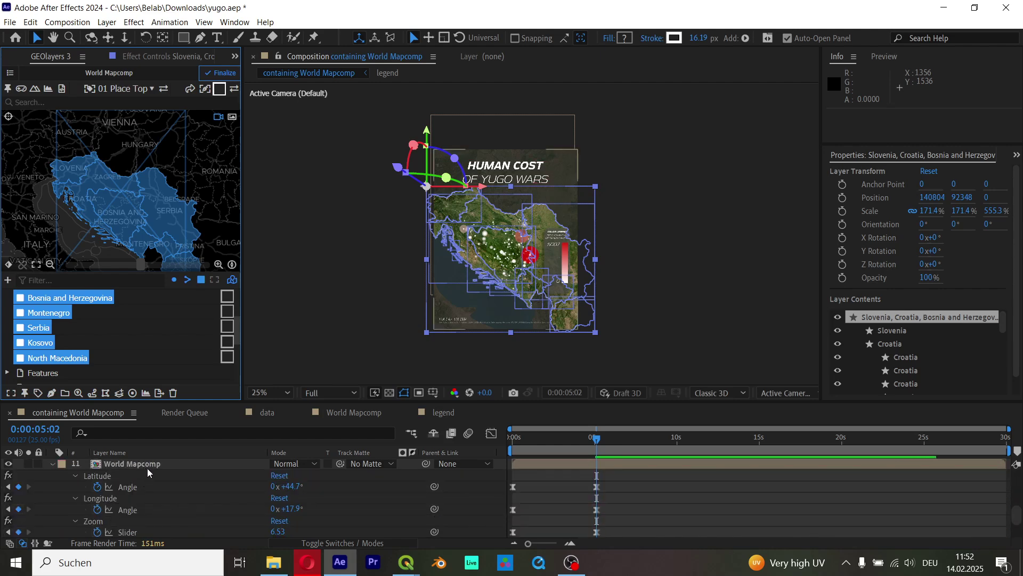
pyautogui.scroll(3, 146, 468)
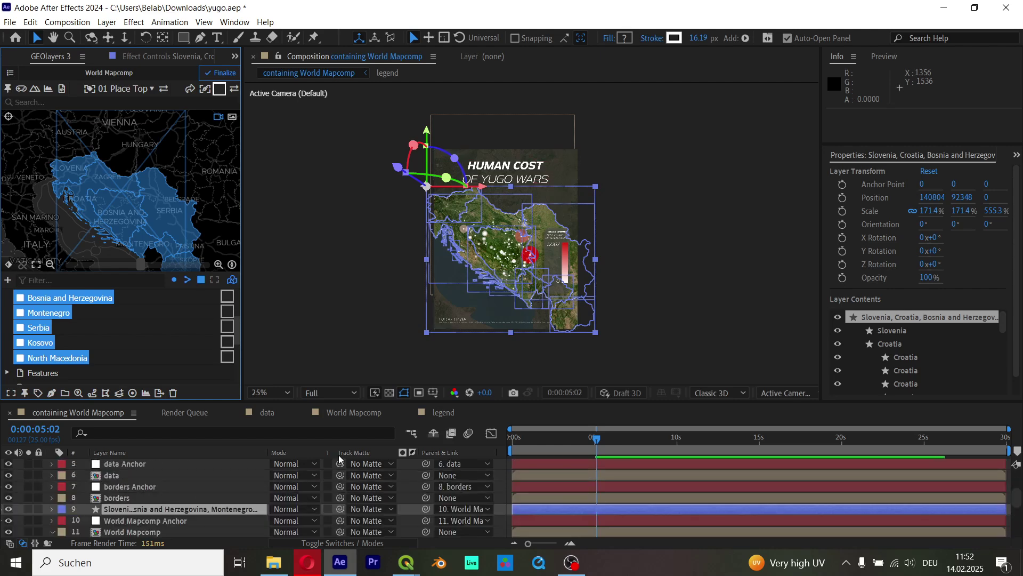
pyautogui.click(497, 511)
pyautogui.press('.')
pyautogui.press('.')
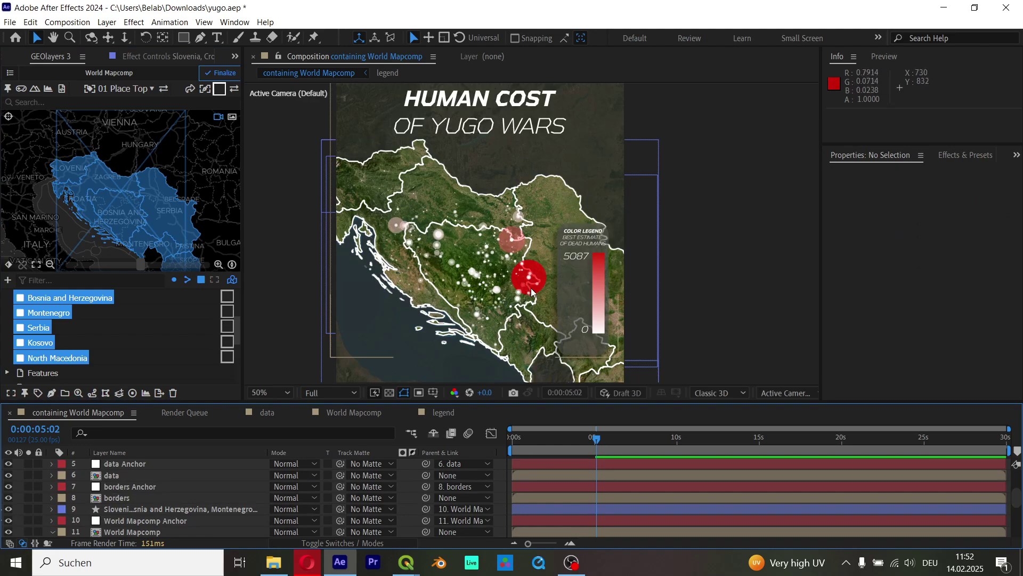
pyautogui.moveTo(528, 295); pyautogui.dragTo(505, 244)
pyautogui.scroll(-2, 181, 490)
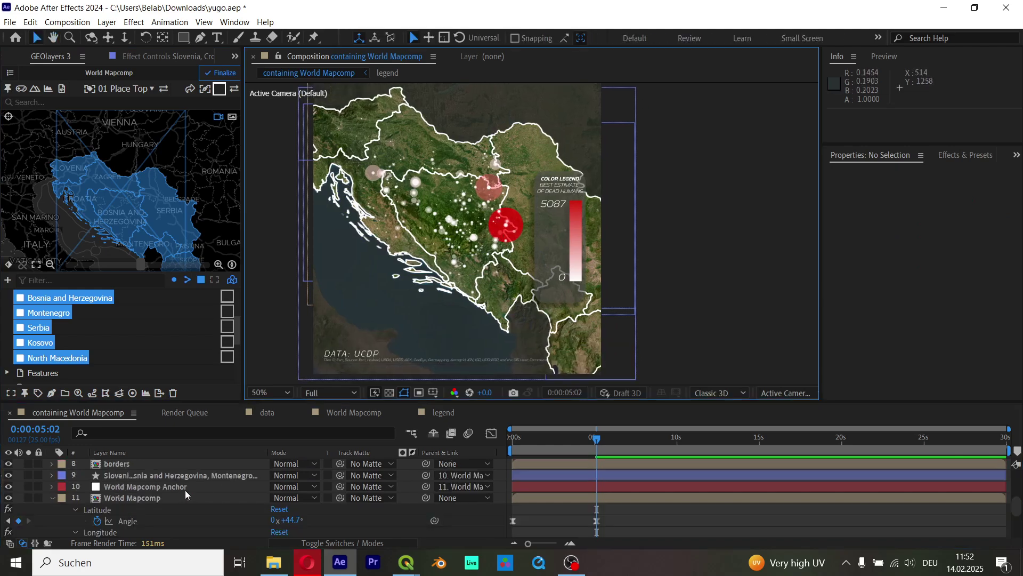
pyautogui.click(172, 474)
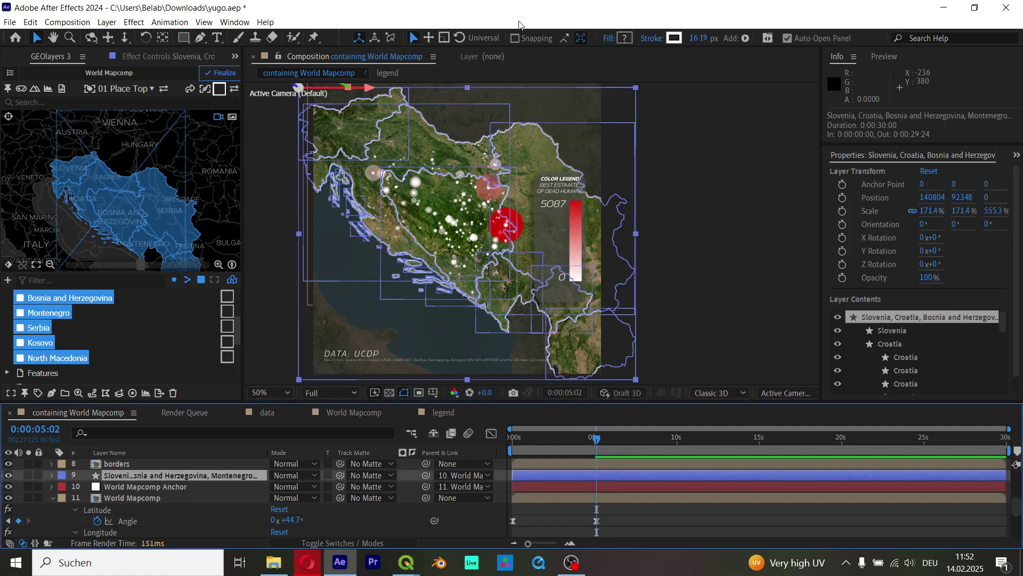
pyautogui.click(705, 38)
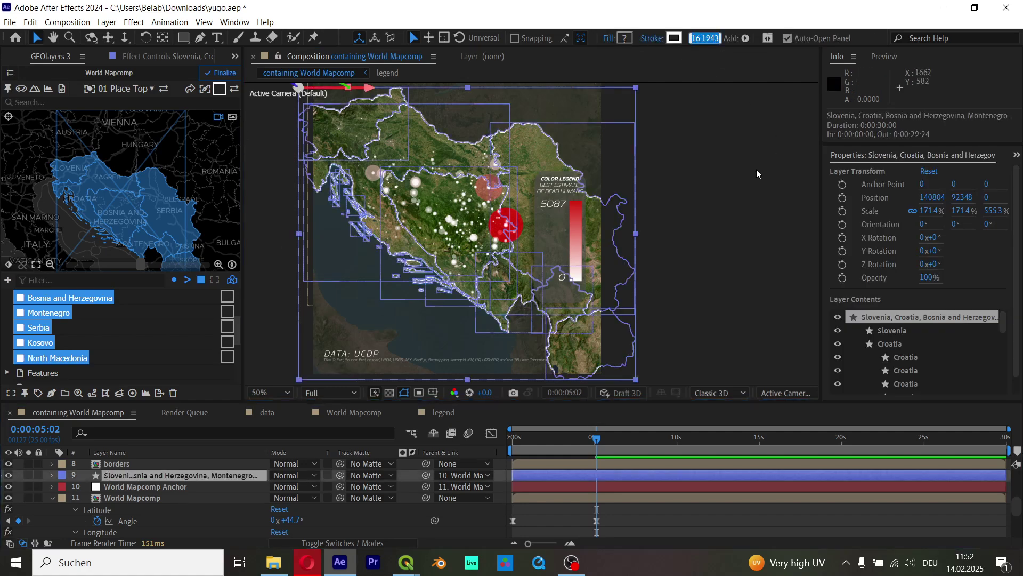
pyautogui.write('4')
pyautogui.press('Return')
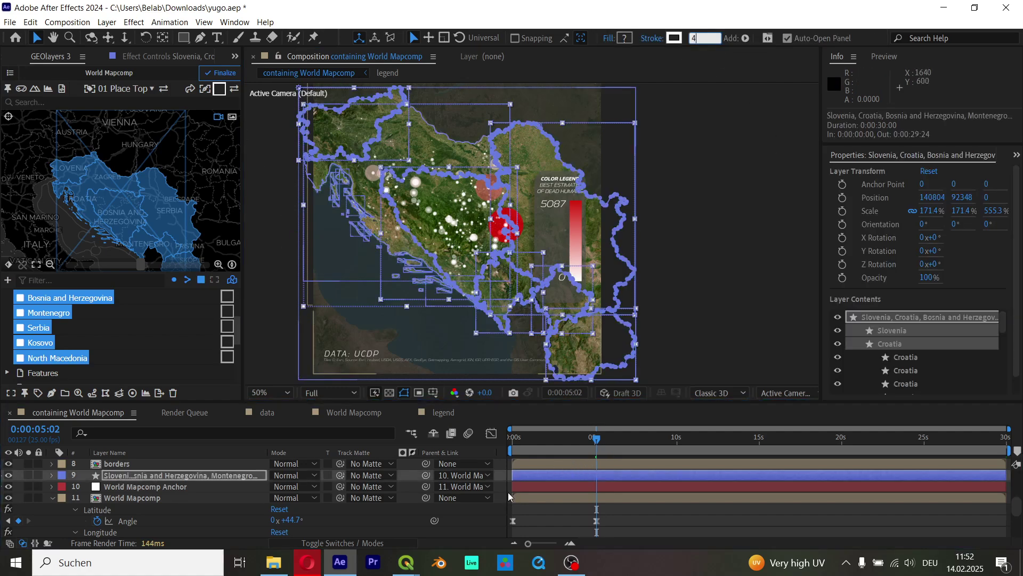
pyautogui.click(651, 531)
# Set the country outlines layer's blending mode to Overlay and save the project.
pyautogui.click(274, 470)
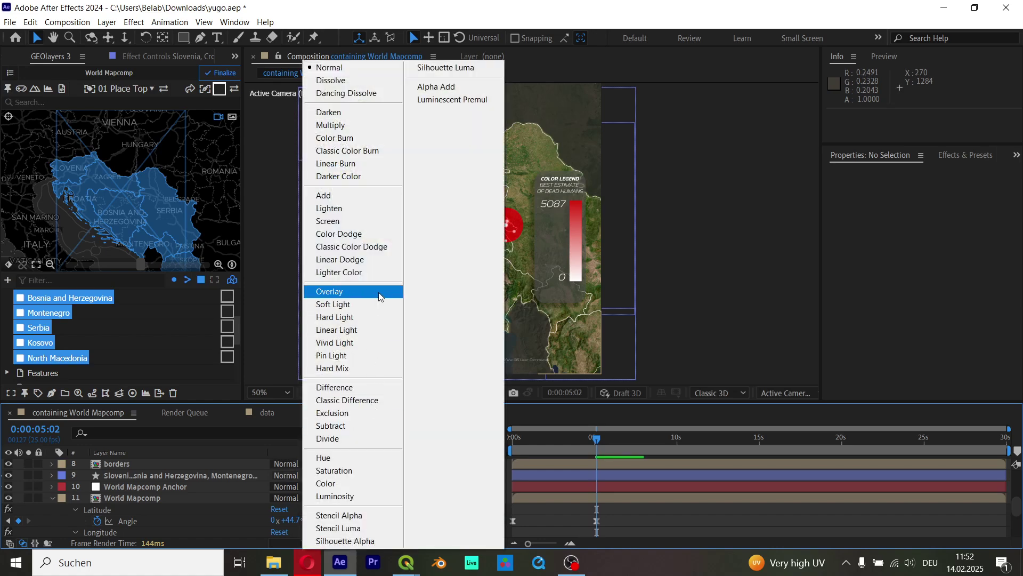
pyautogui.click(379, 293)
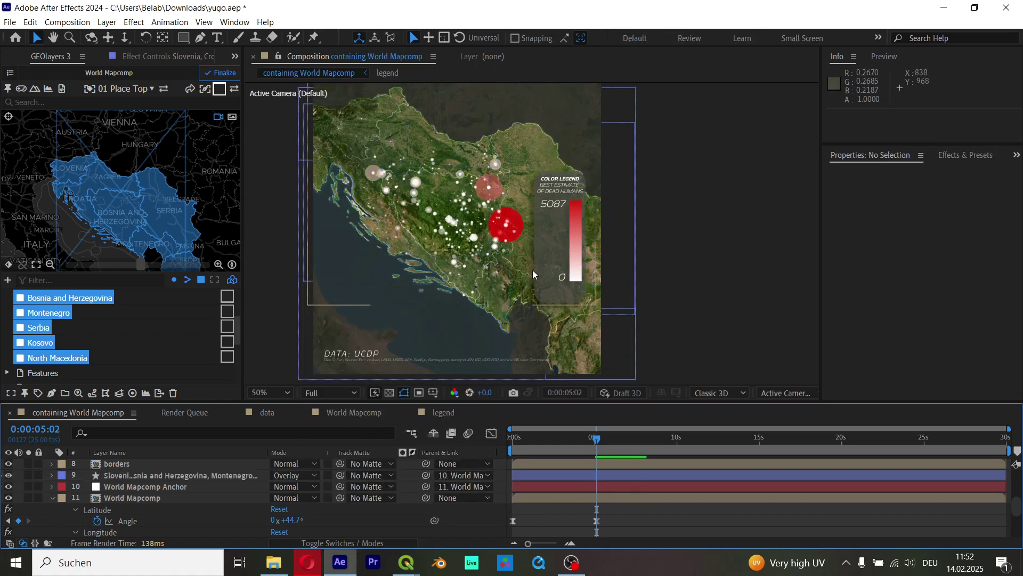
pyautogui.scroll(-2, 496, 184)
pyautogui.hotkey('ctrl', 's')
# Play the composition from its start to check the map zoom together with the country outlines.
pyautogui.scroll(2, 502, 203)
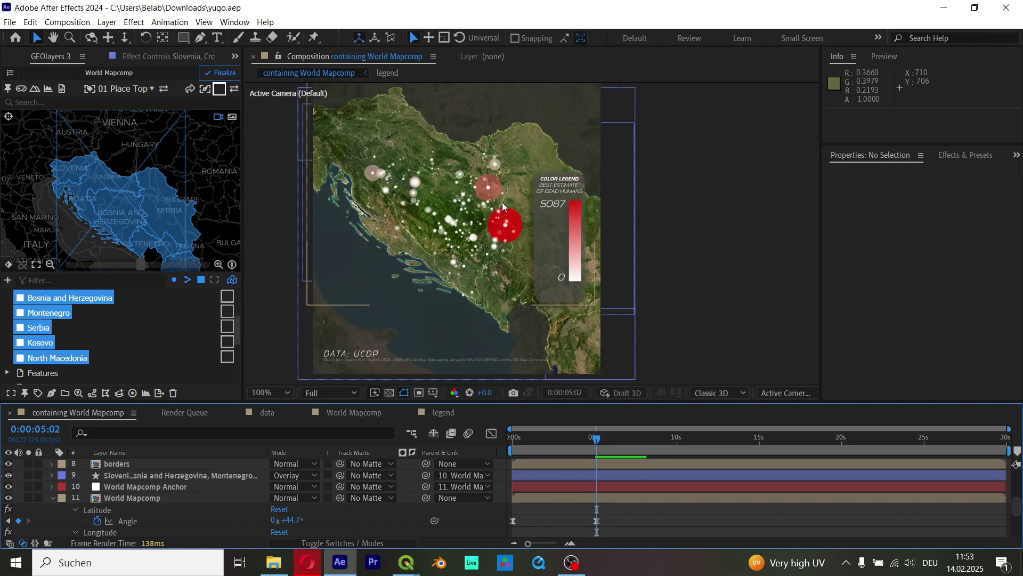
pyautogui.scroll(-1, 502, 203)
pyautogui.scroll(-1, 506, 213)
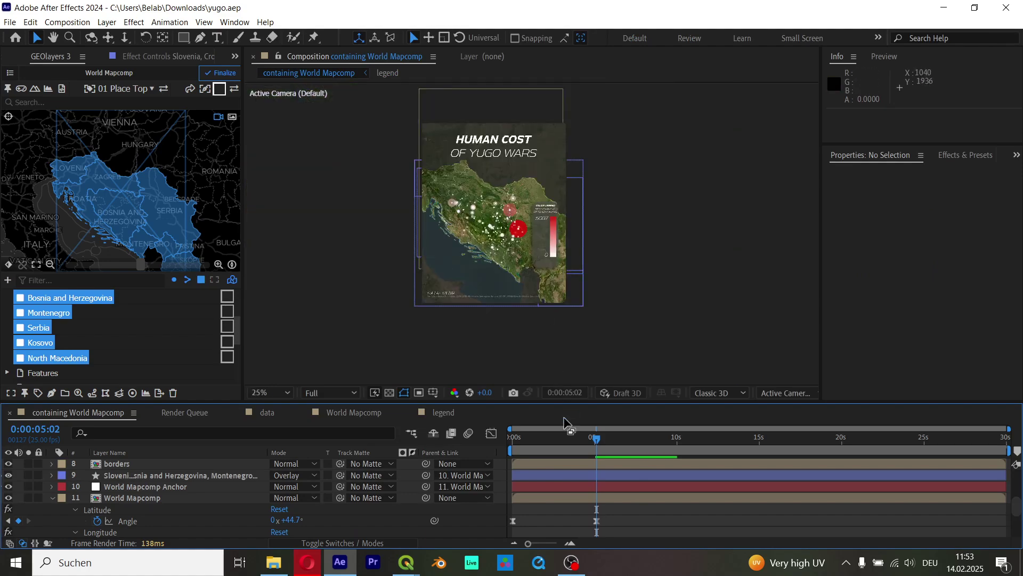
pyautogui.press('Home')
pyautogui.press('space')
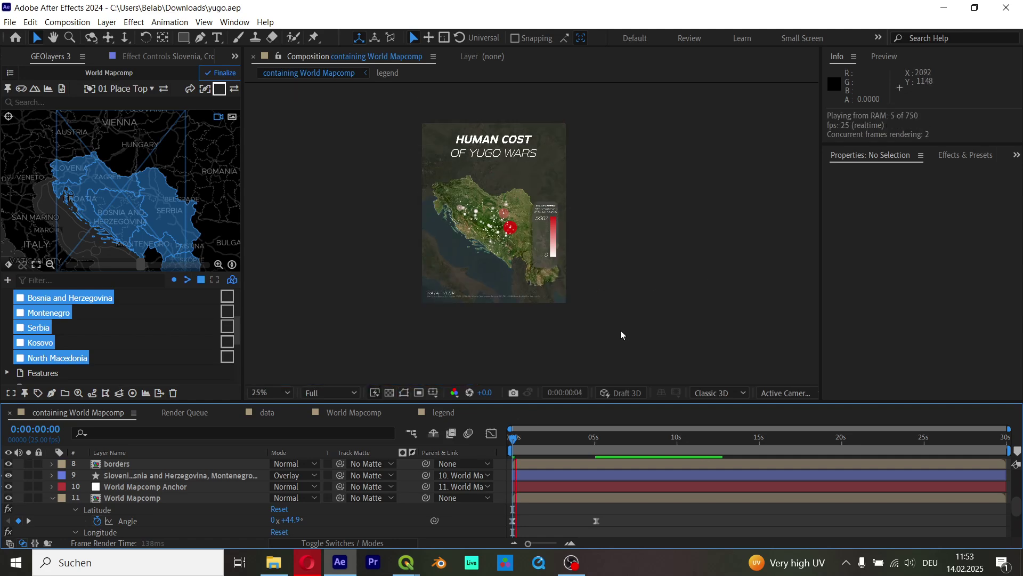
pyautogui.moveTo(564, 445); pyautogui.dragTo(479, 455)
pyautogui.press('space')
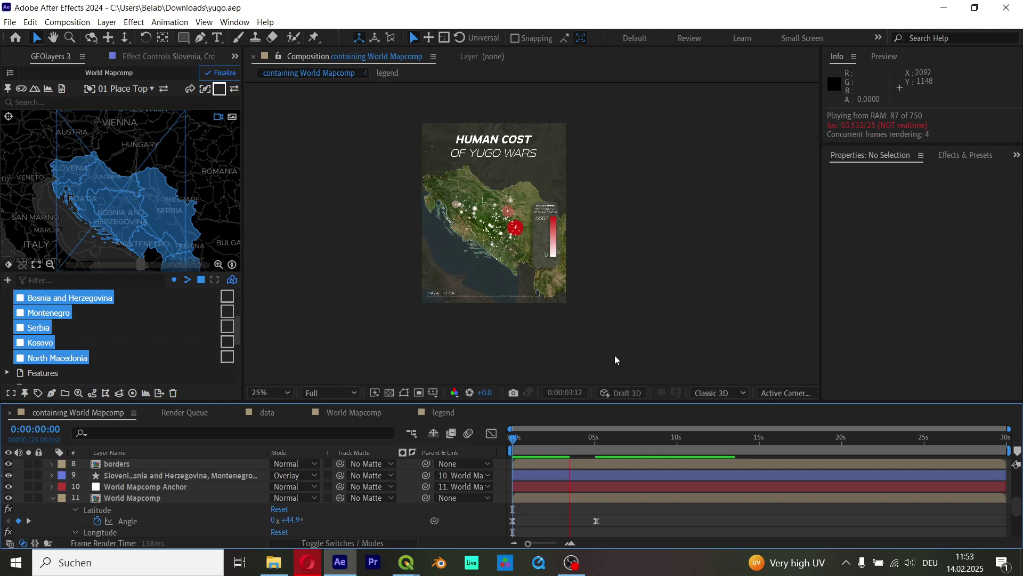
# Find the legend layer in the main composition's layer stack and open its precomposition.
pyautogui.scroll(4, 576, 299)
pyautogui.scroll(2, 534, 272)
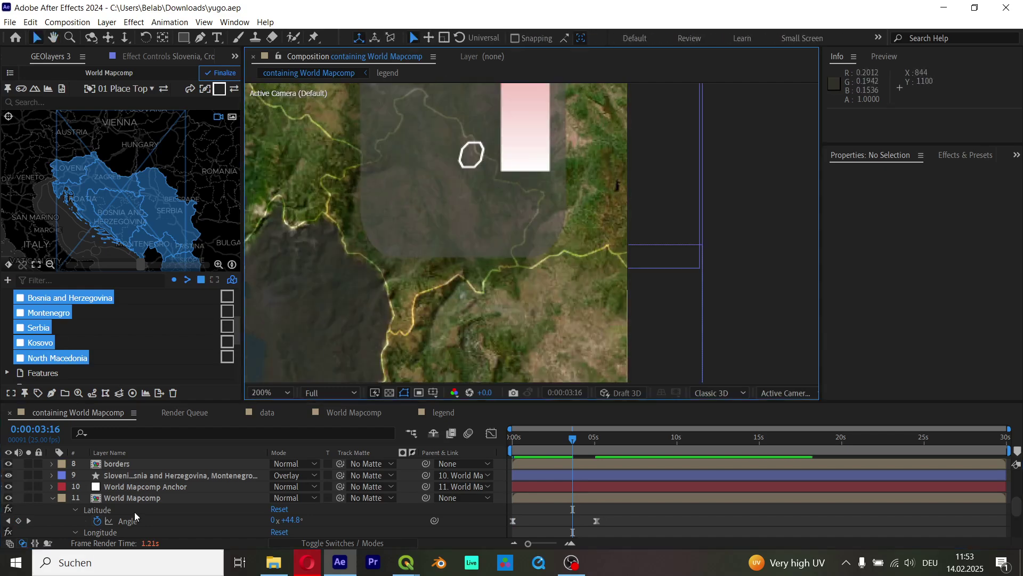
pyautogui.scroll(5, 133, 516)
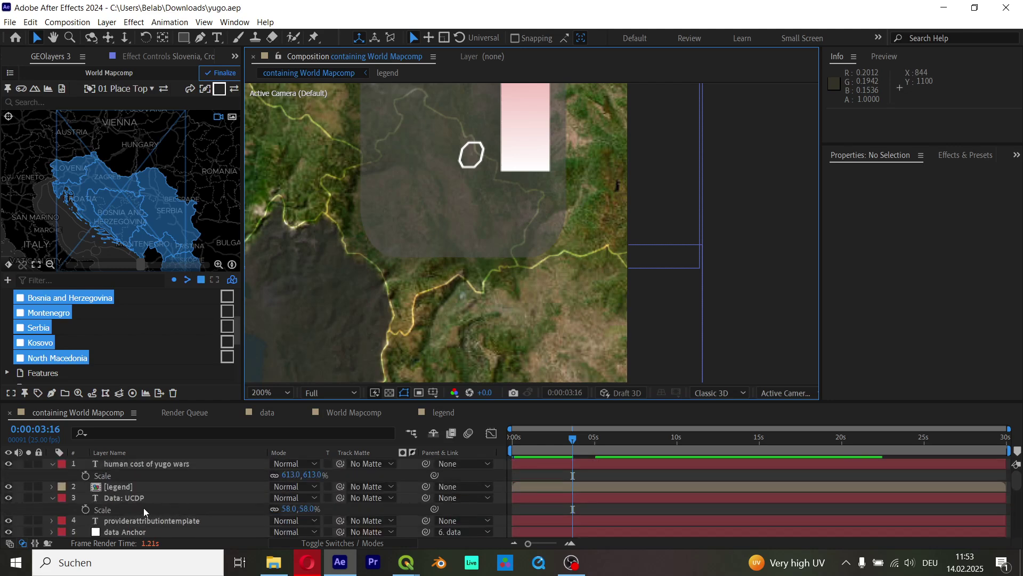
pyautogui.scroll(-4, 143, 512)
pyautogui.scroll(2, 144, 511)
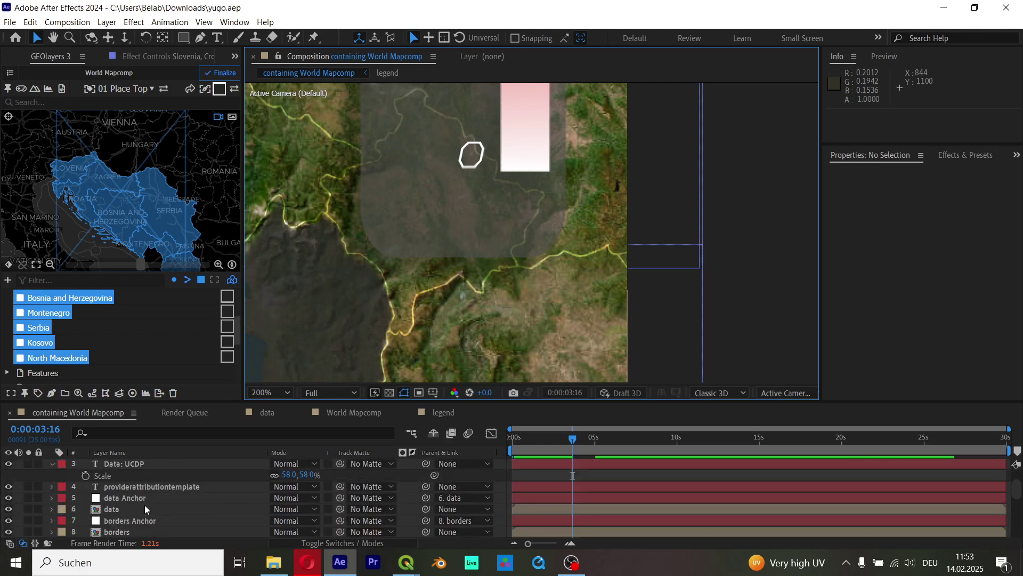
pyautogui.scroll(2, 149, 508)
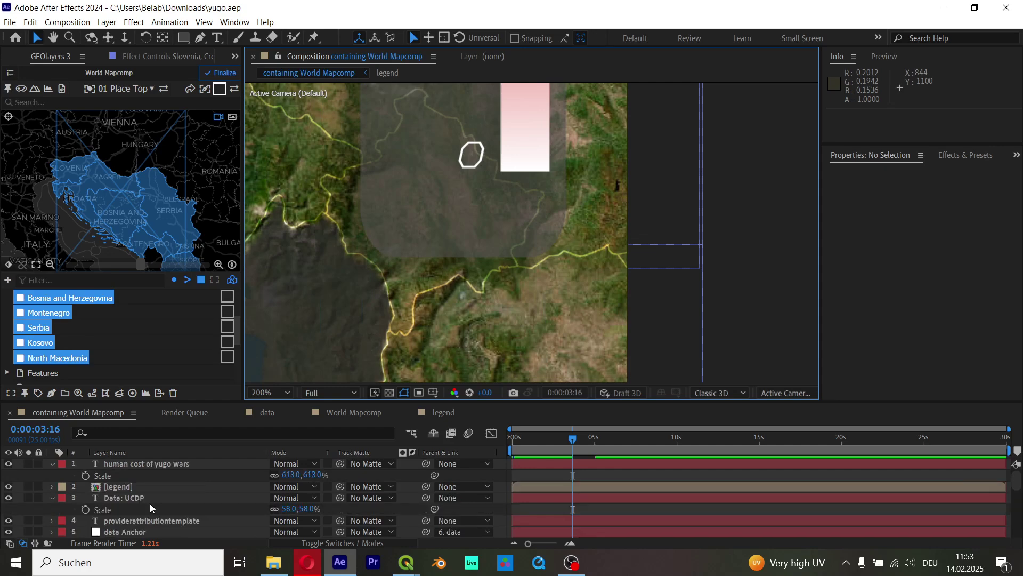
pyautogui.doubleClick(131, 487)
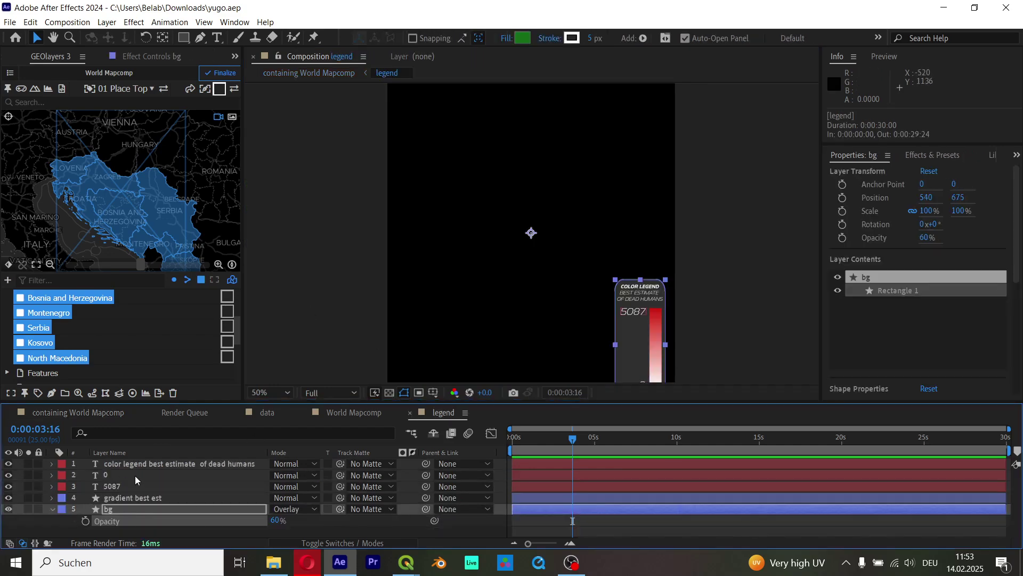
# Change the label at the lower end of the color legend's gradient bar to 1.
pyautogui.click(138, 474)
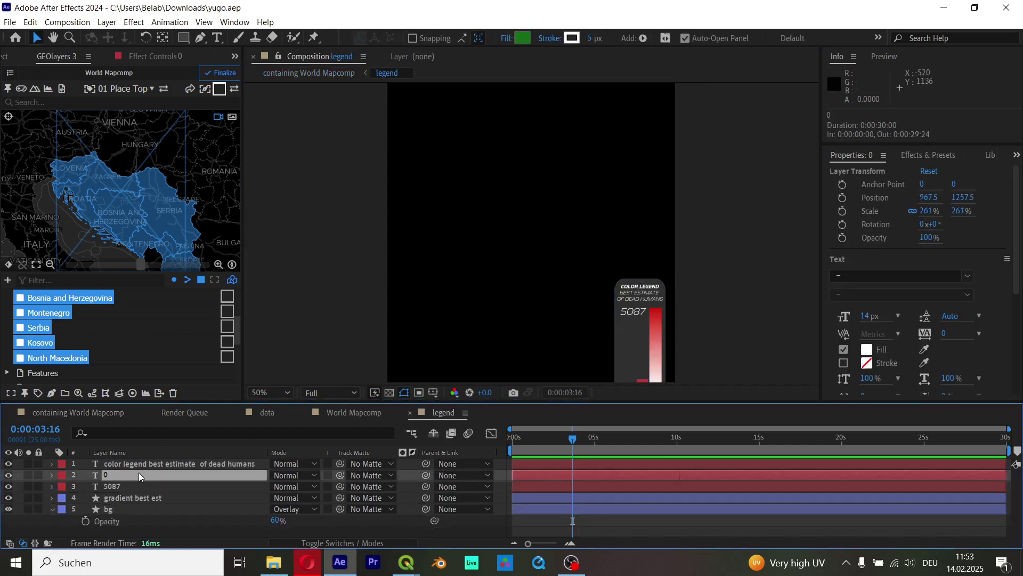
pyautogui.click(637, 536)
pyautogui.moveTo(452, 131); pyautogui.dragTo(429, 96)
pyautogui.moveTo(593, 282); pyautogui.dragTo(502, 185)
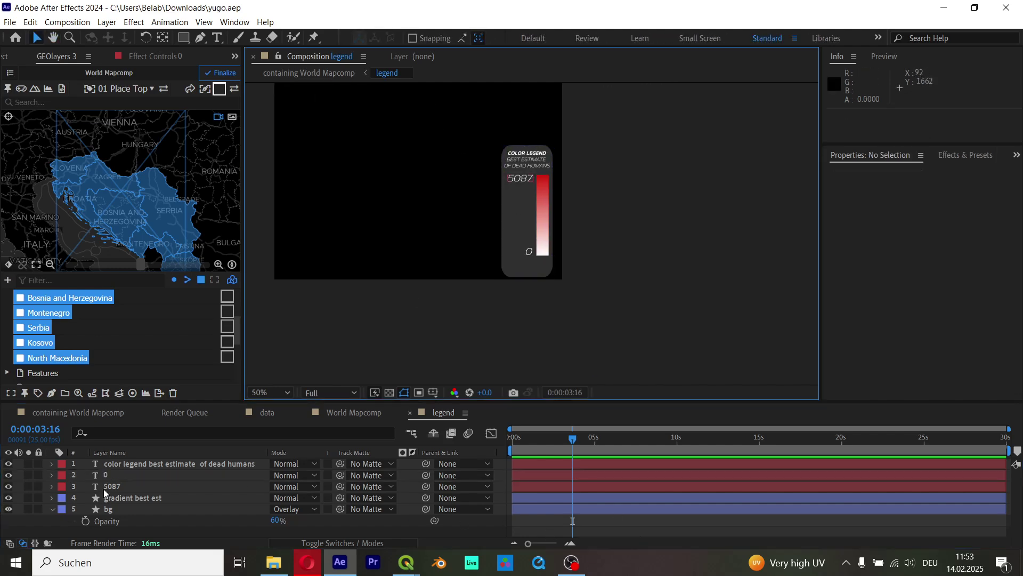
pyautogui.click(122, 474)
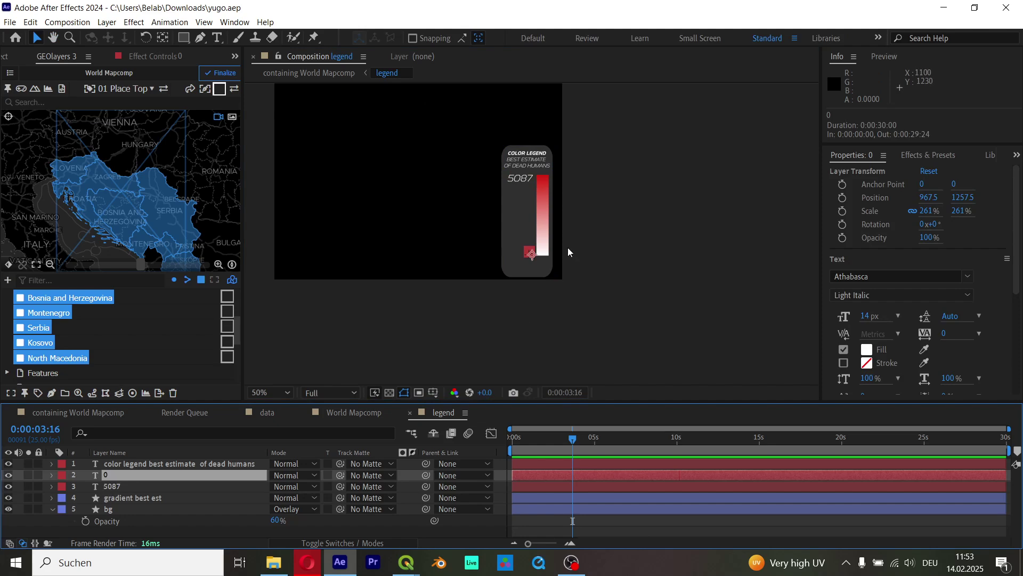
pyautogui.scroll(6, 567, 247)
pyautogui.scroll(-2, 513, 289)
pyautogui.doubleClick(485, 259)
pyautogui.write('1')
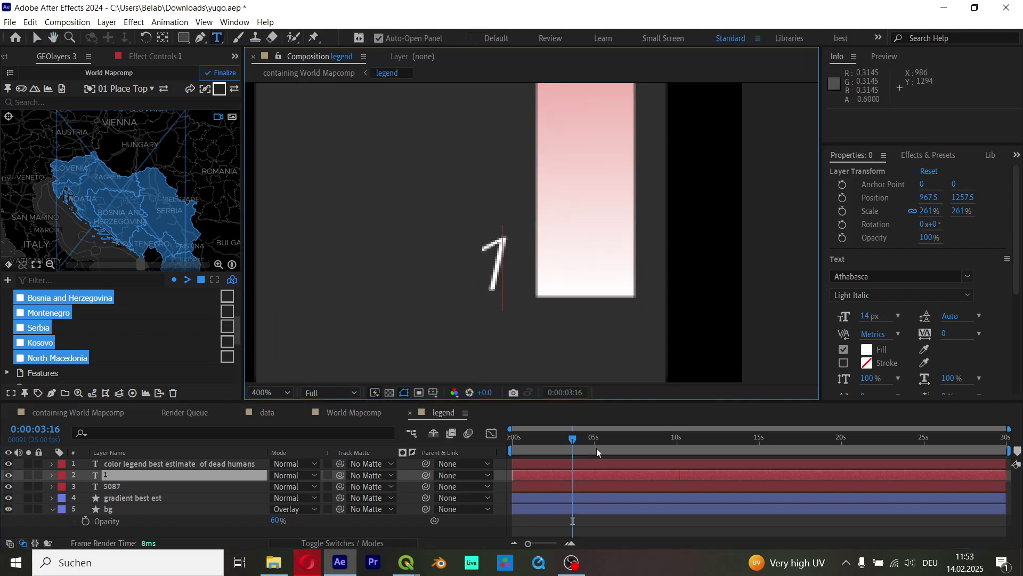
# Return to the containing World Mapcomp composition and scale the "human cost of yugo wars" title to 778%.
pyautogui.click(503, 438)
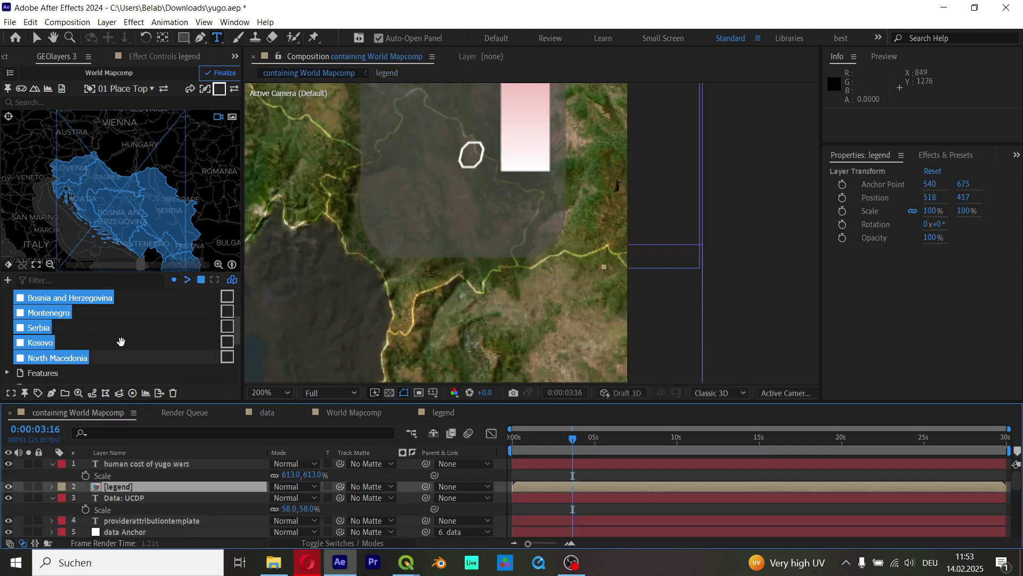
pyautogui.click(61, 415)
pyautogui.scroll(-6, 481, 290)
pyautogui.moveTo(354, 270); pyautogui.dragTo(379, 335)
pyautogui.moveTo(547, 226); pyautogui.dragTo(569, 317)
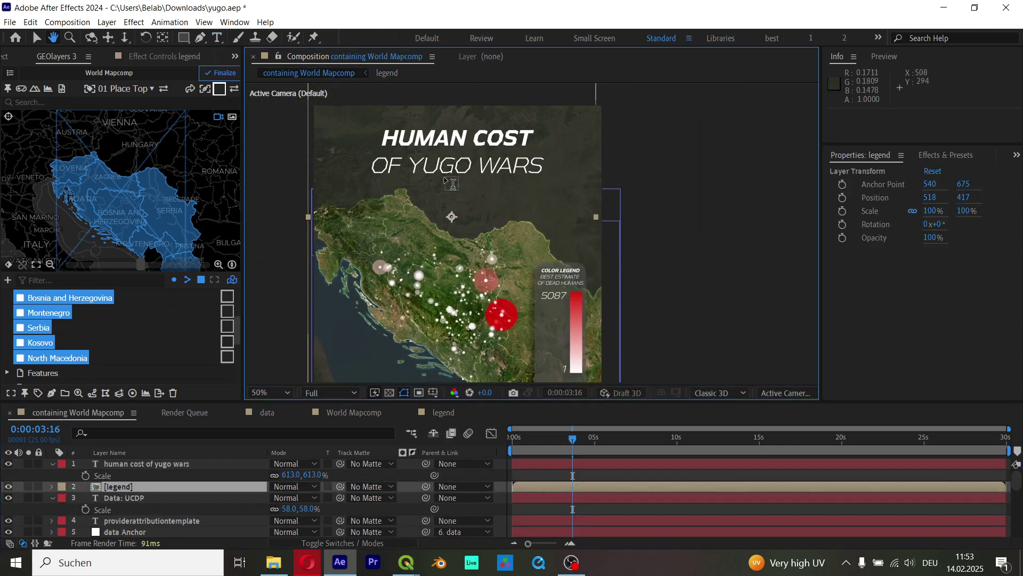
pyautogui.click(37, 37)
pyautogui.press(',')
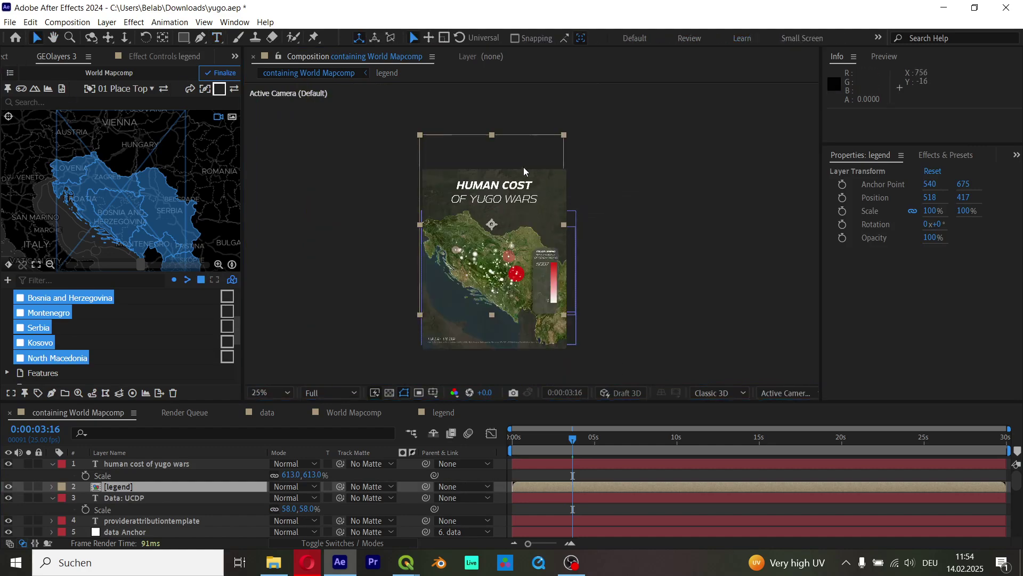
pyautogui.click(204, 465)
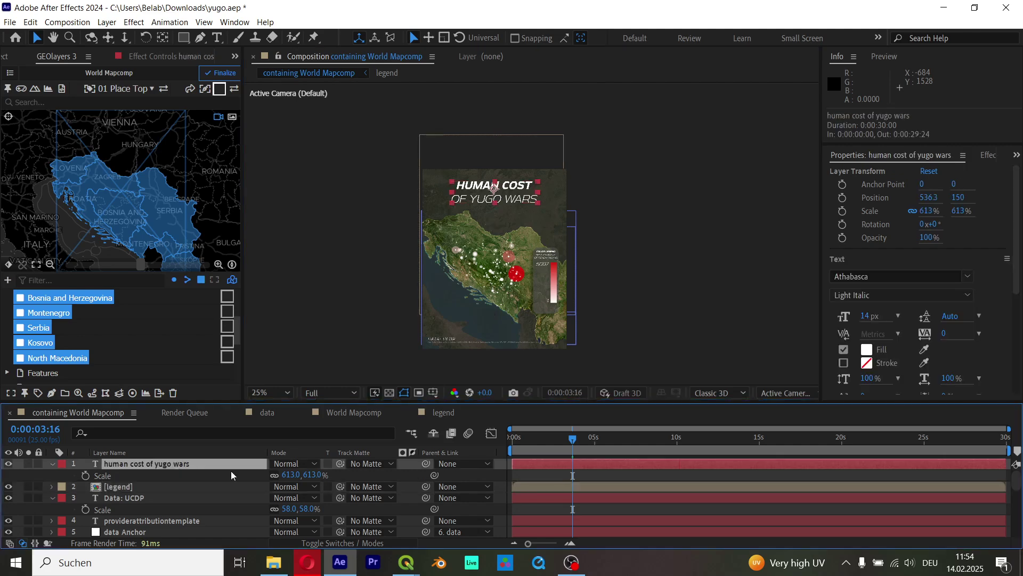
pyautogui.moveTo(292, 480); pyautogui.dragTo(450, 499)
pyautogui.press('.')
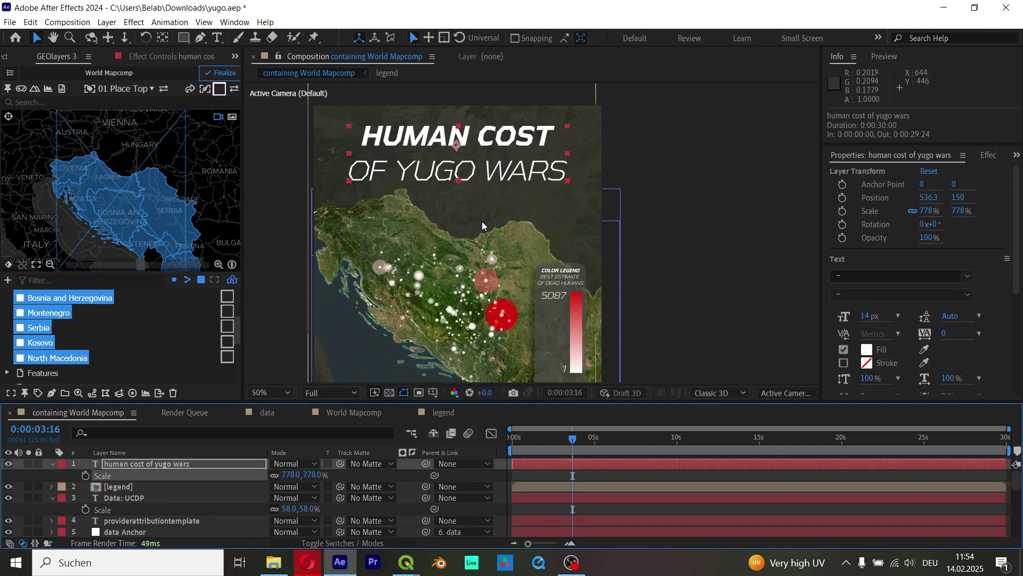
# Move the main title straight down to a vertical position of 200 and save the project.
pyautogui.press('F2')
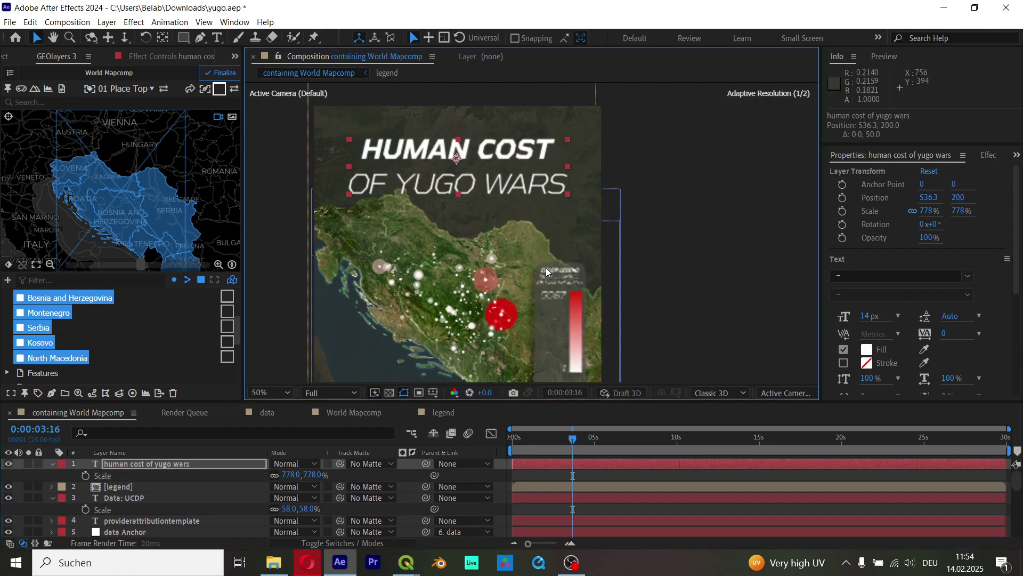
pyautogui.press(',')
pyautogui.hotkey('ctrl', 's')
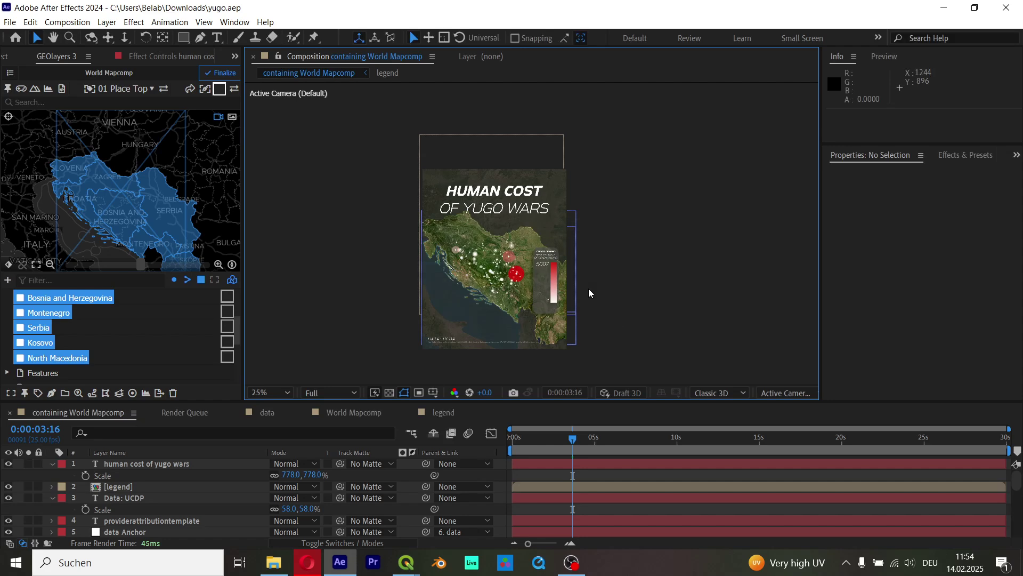
# Place the legend layer directly beneath the data layer and move the legend over the map's lower-left sea area, at about -254, 535.
pyautogui.scroll(1, 530, 282)
pyautogui.moveTo(547, 332); pyautogui.dragTo(497, 252)
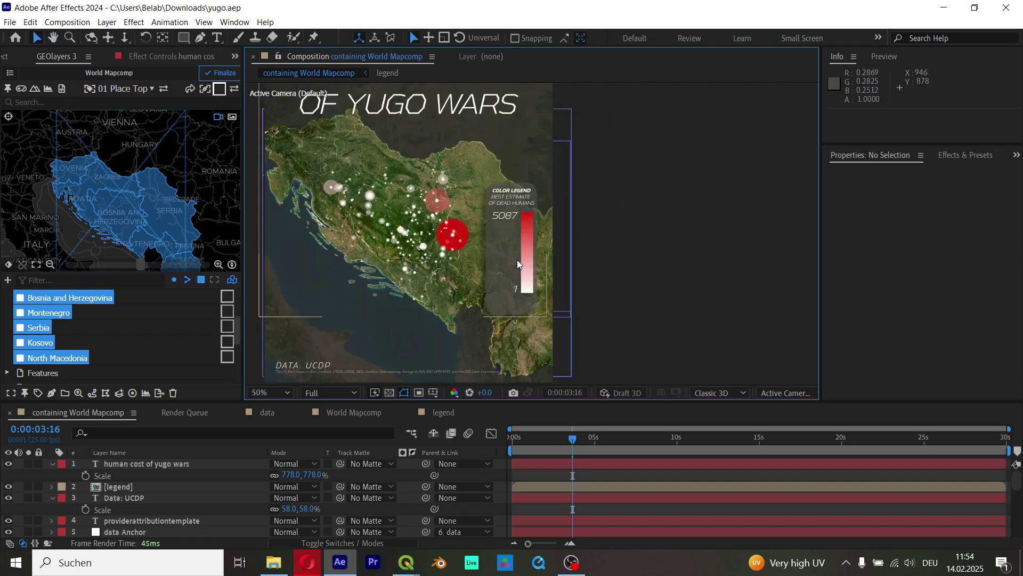
pyautogui.click(176, 498)
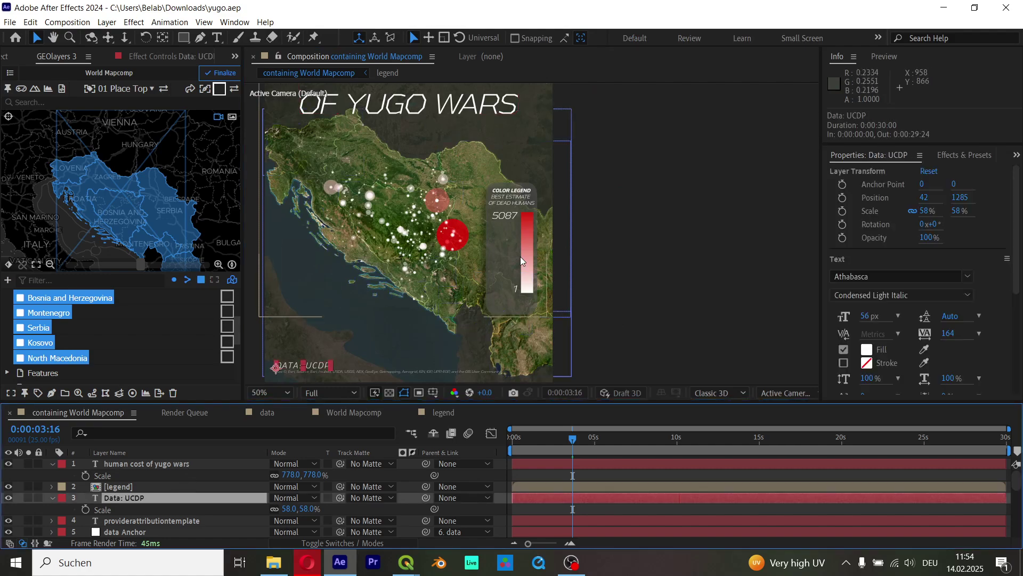
pyautogui.click(162, 486)
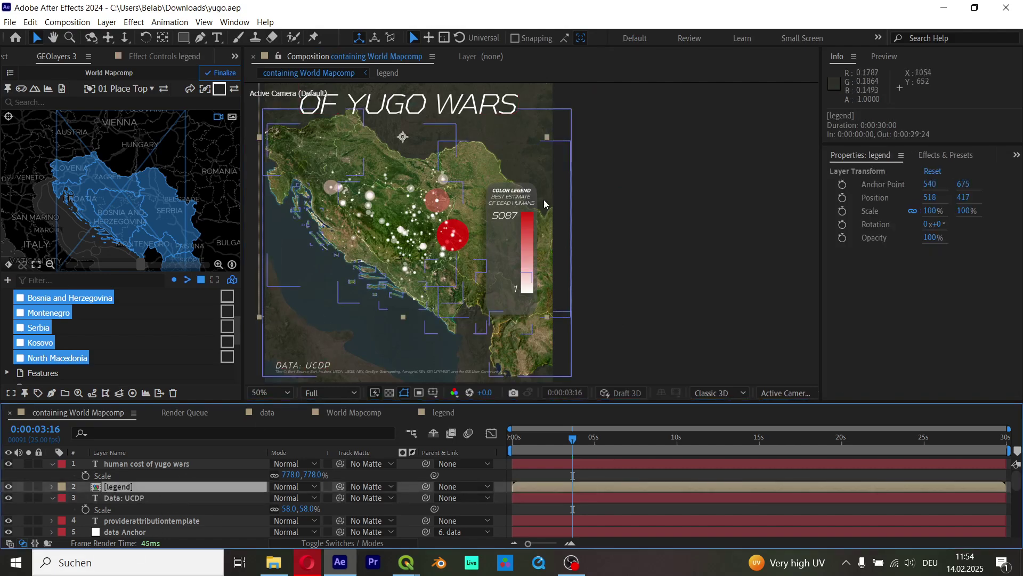
pyautogui.moveTo(514, 233); pyautogui.dragTo(501, 280)
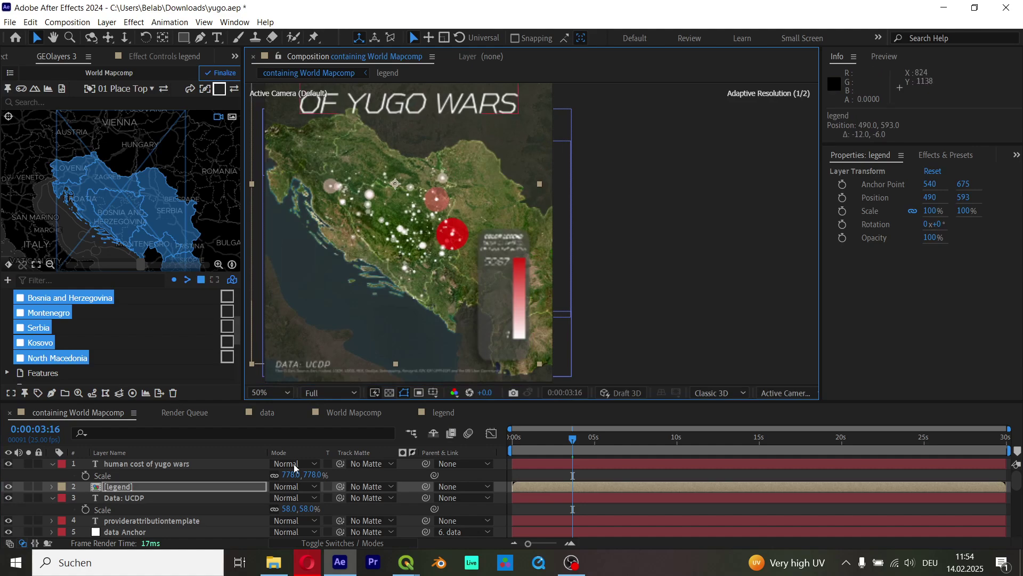
pyautogui.moveTo(144, 487); pyautogui.dragTo(178, 494)
pyautogui.moveTo(370, 294); pyautogui.dragTo(498, 296)
pyautogui.moveTo(628, 296); pyautogui.dragTo(441, 298)
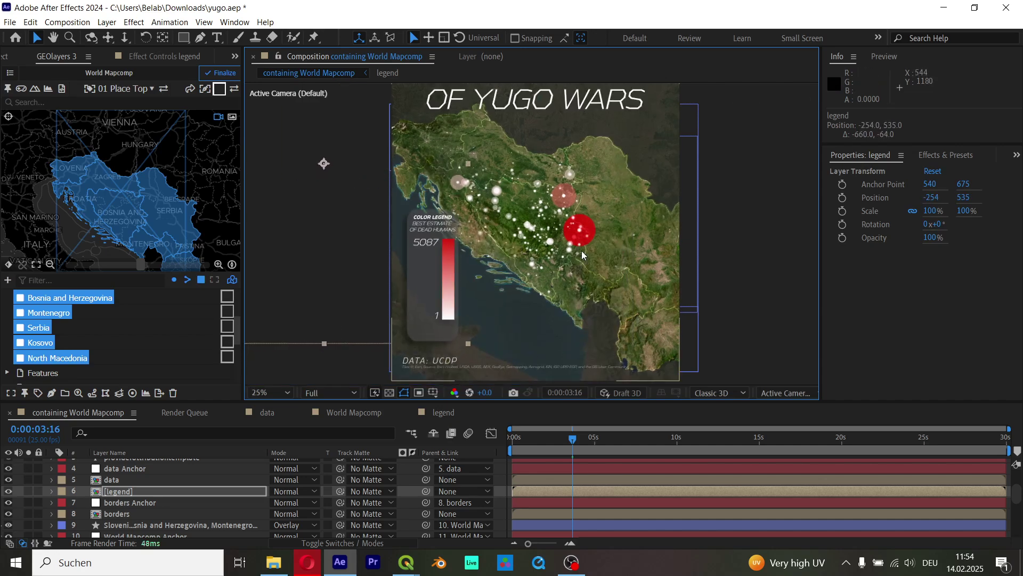
pyautogui.scroll(-3, 542, 282)
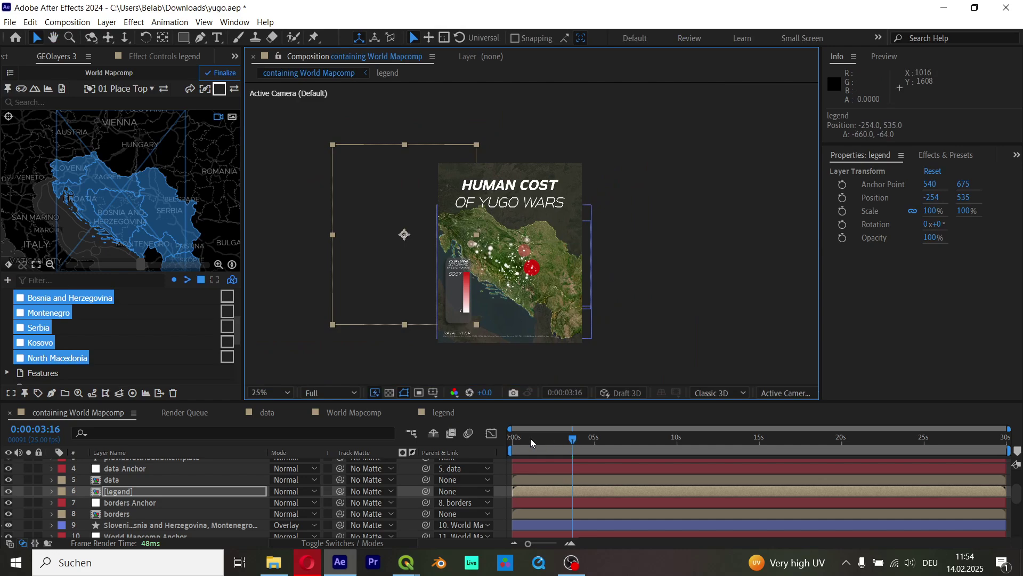
# Play the composition from its start to check the map zoom with the repositioned legend.
pyautogui.press('Home')
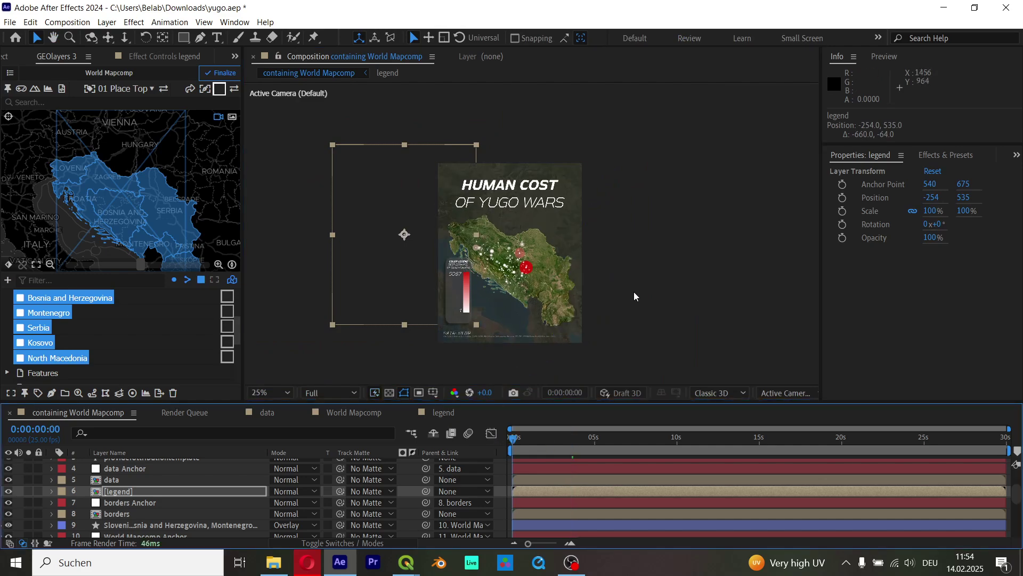
pyautogui.press('space')
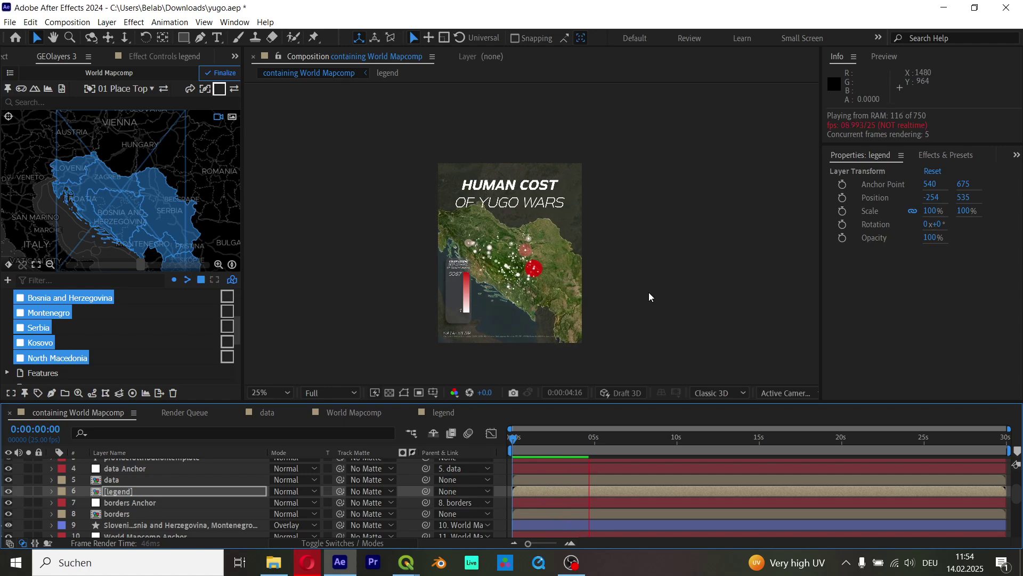
pyautogui.press('space')
# At the map's second keyframe at 0:00:05:02, link the GEOlayers map view and shift the map center to about 17.2° longitude.
pyautogui.press('u')
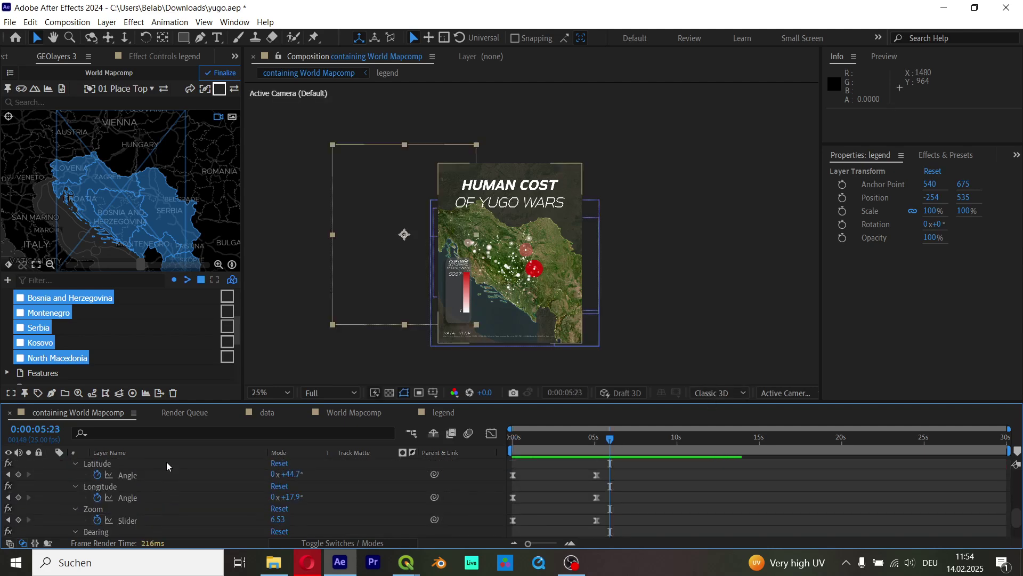
pyautogui.scroll(2, 166, 462)
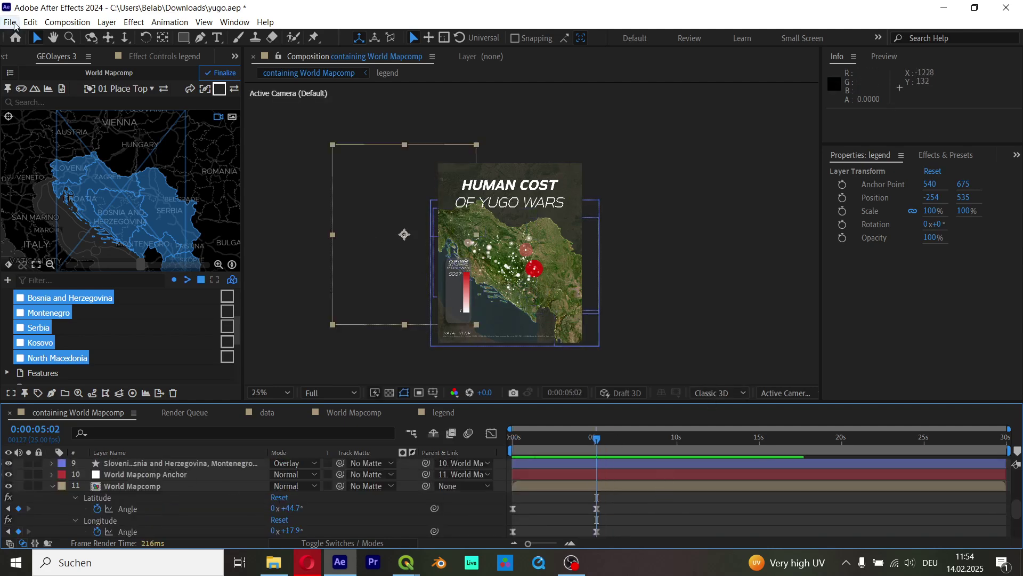
pyautogui.click(24, 266)
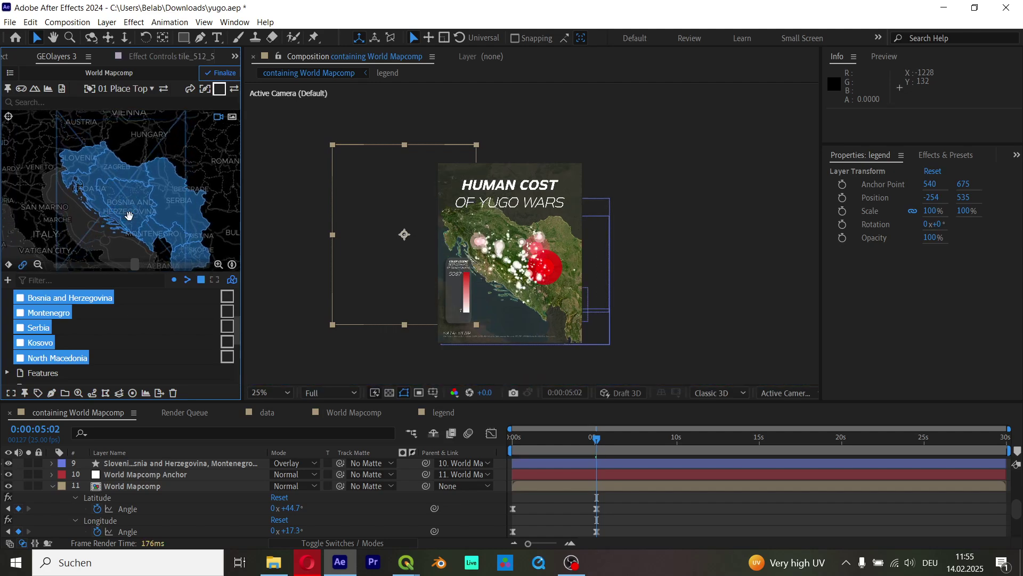
pyautogui.moveTo(103, 227); pyautogui.dragTo(111, 230)
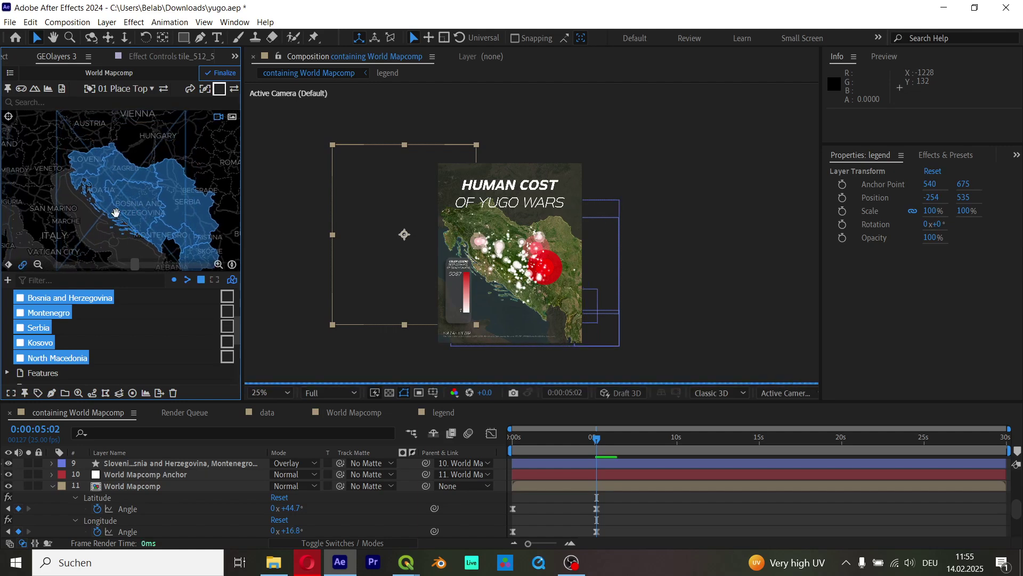
pyautogui.moveTo(128, 208); pyautogui.dragTo(125, 207)
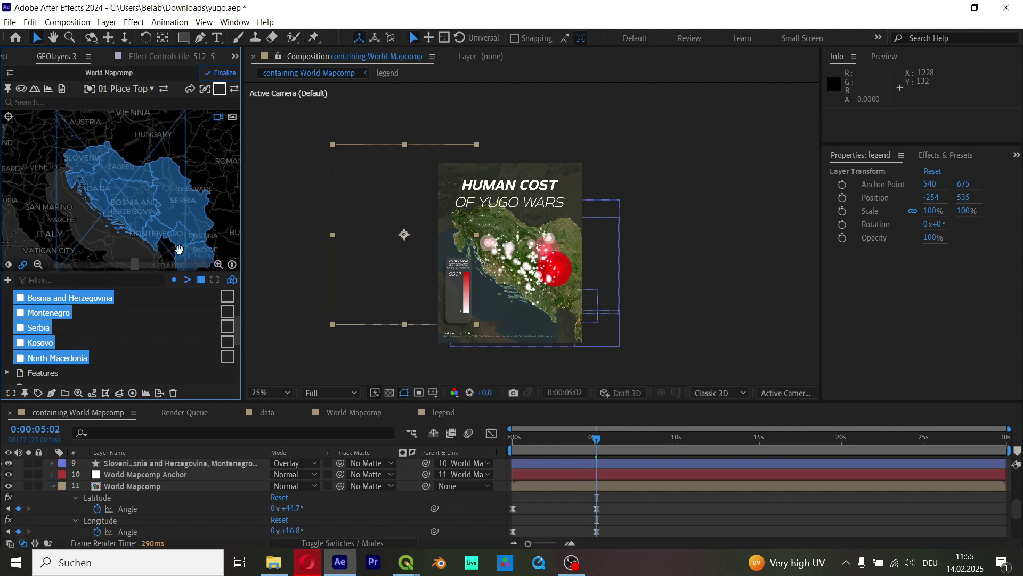
pyautogui.moveTo(160, 231); pyautogui.dragTo(157, 230)
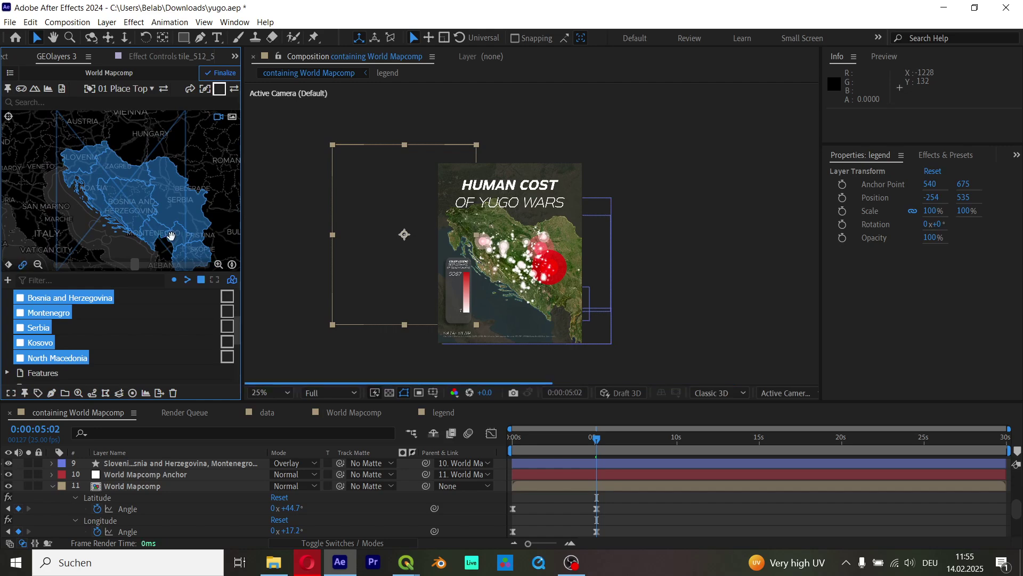
pyautogui.click(10, 73)
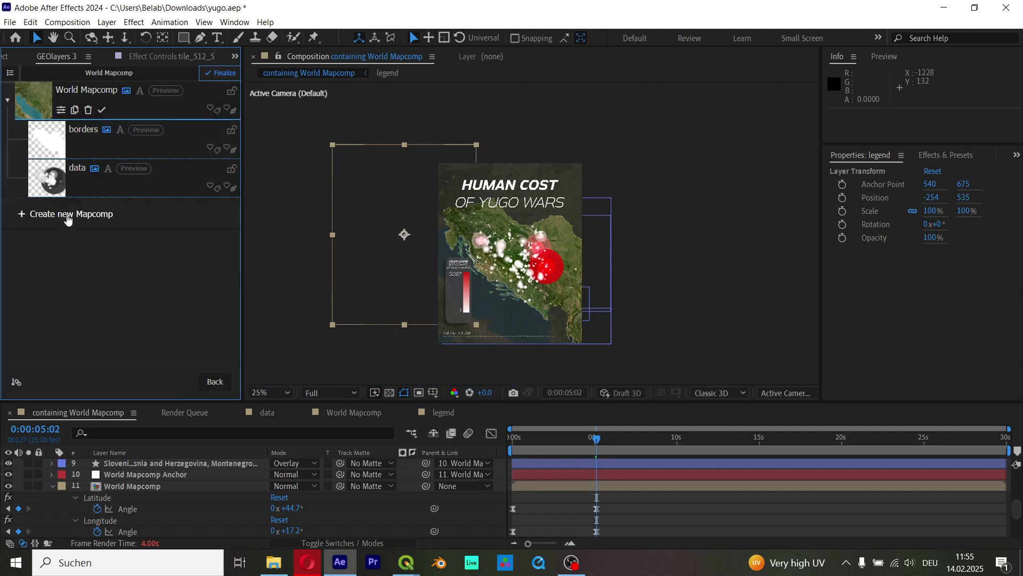
pyautogui.click(67, 214)
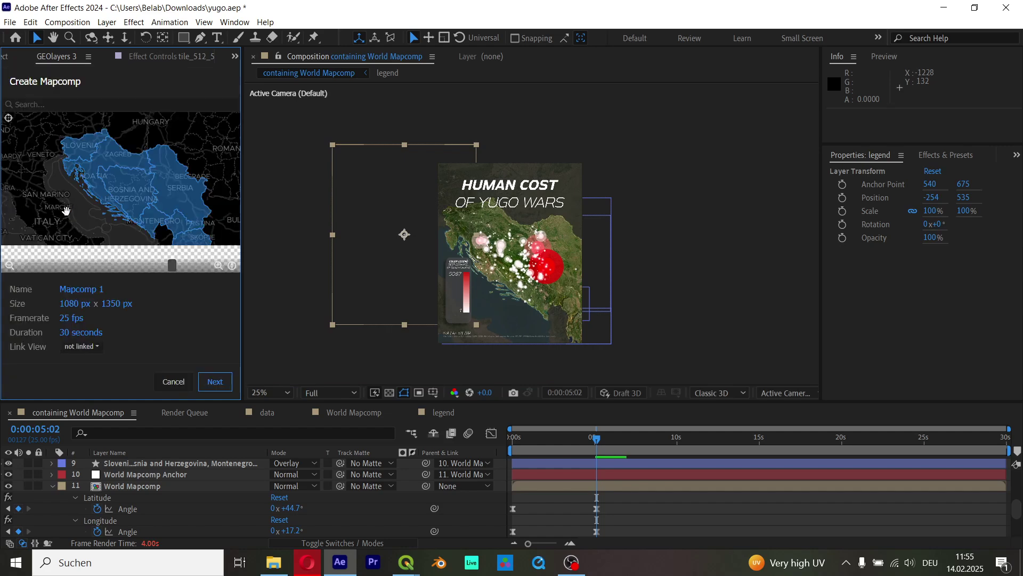
pyautogui.click(162, 385)
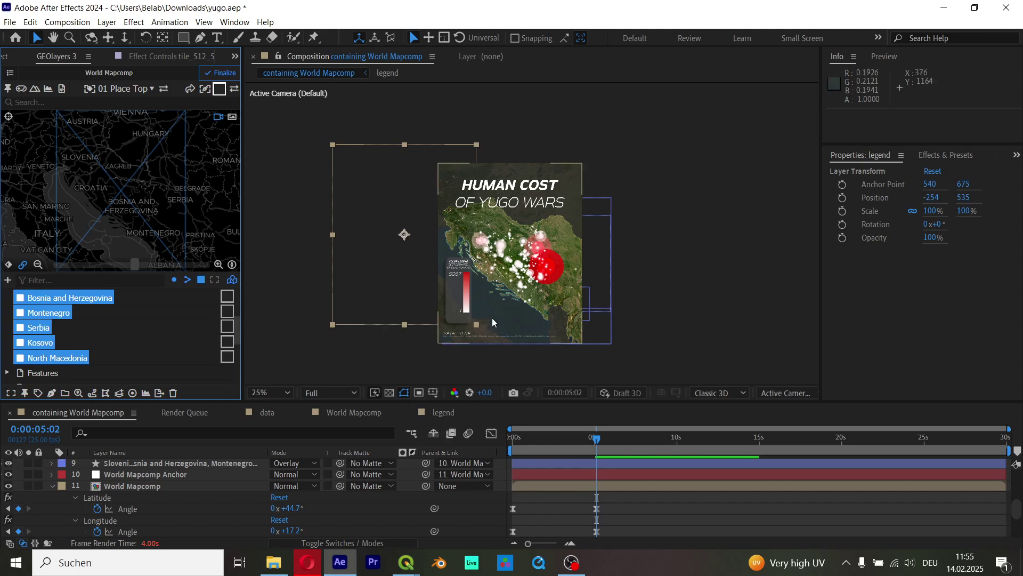
# Inspect the white and red data circles on the map up close at 0:00:05:02.
pyautogui.scroll(4, 488, 255)
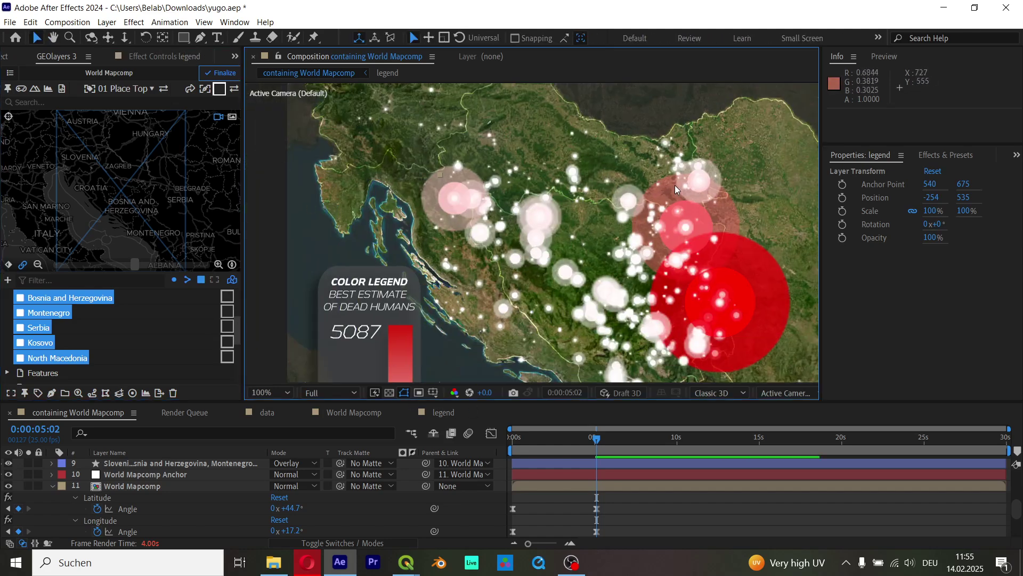
pyautogui.moveTo(721, 326); pyautogui.dragTo(647, 302)
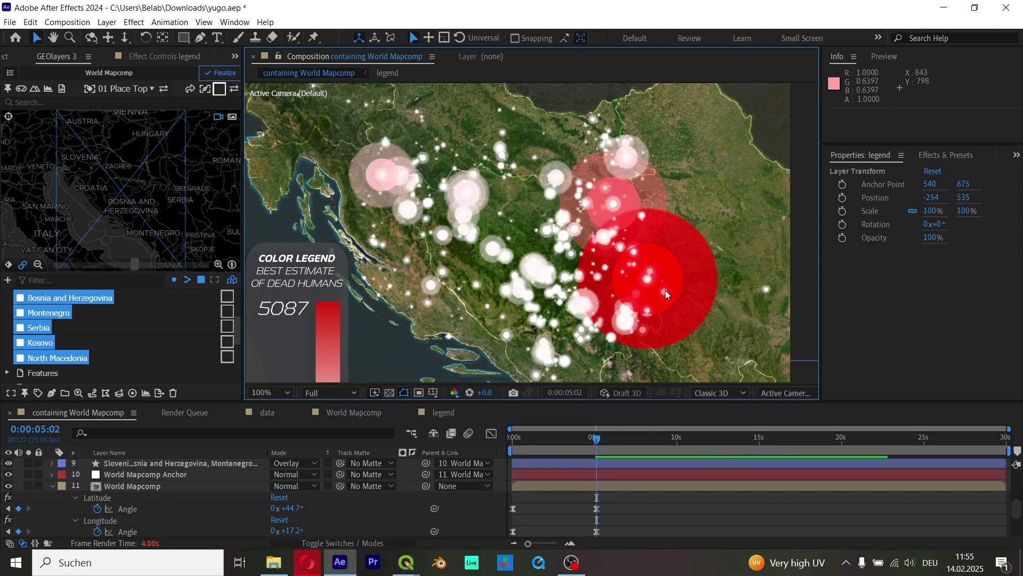
# Start a new mapcomp and link its view to World Mapcomp.
pyautogui.moveTo(468, 299); pyautogui.dragTo(493, 286)
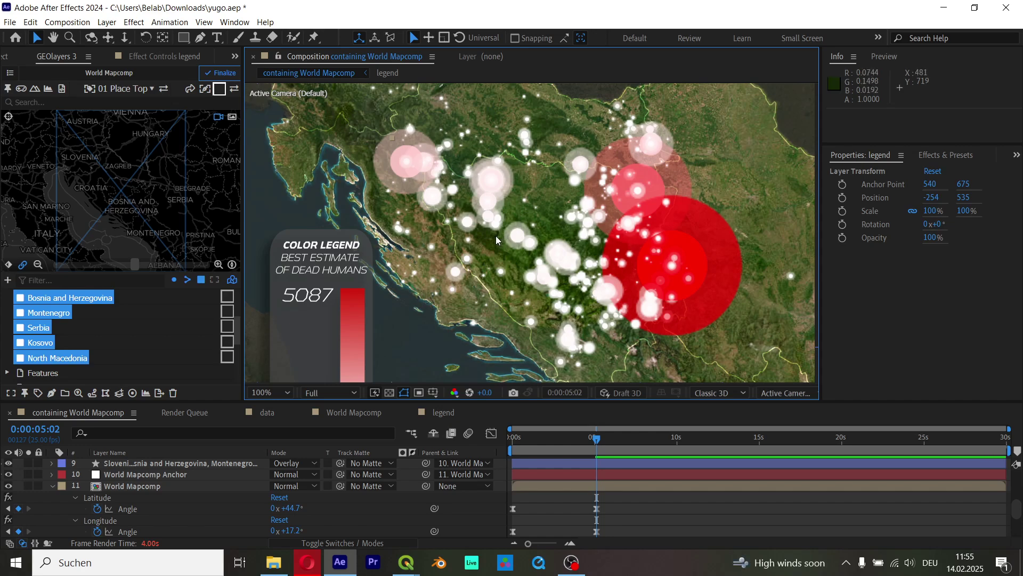
pyautogui.click(10, 73)
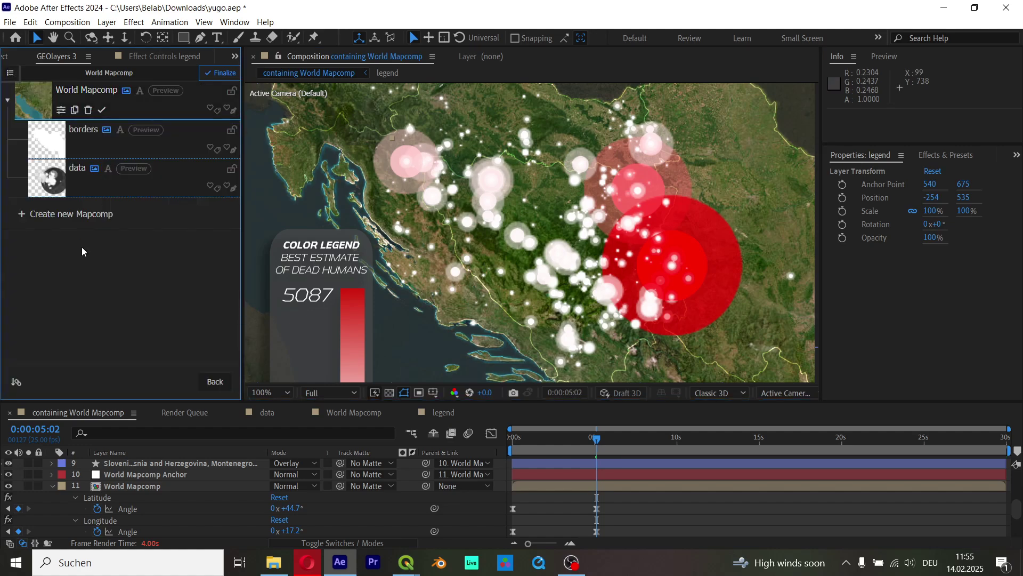
pyautogui.click(48, 211)
pyautogui.click(82, 346)
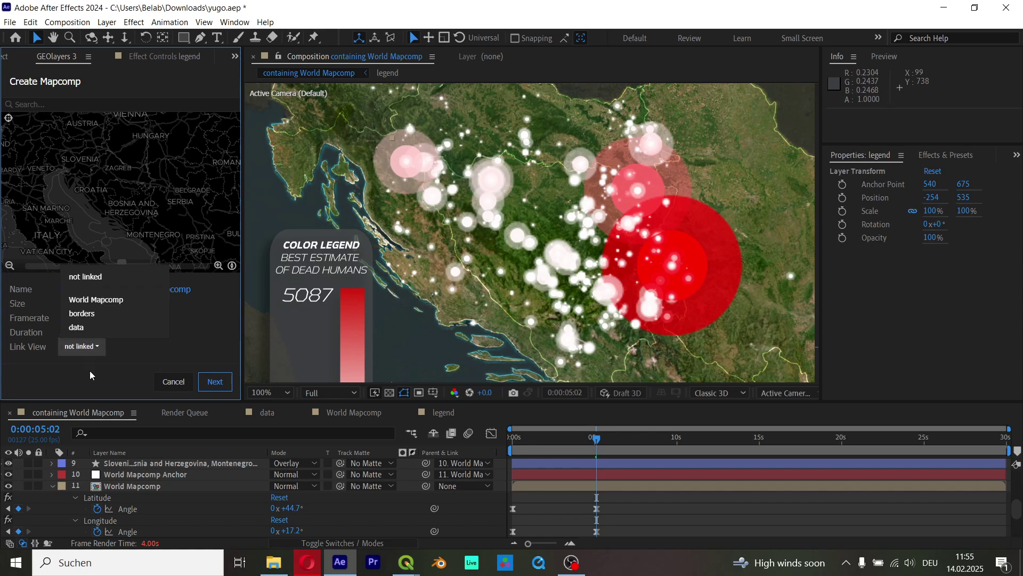
pyautogui.click(119, 298)
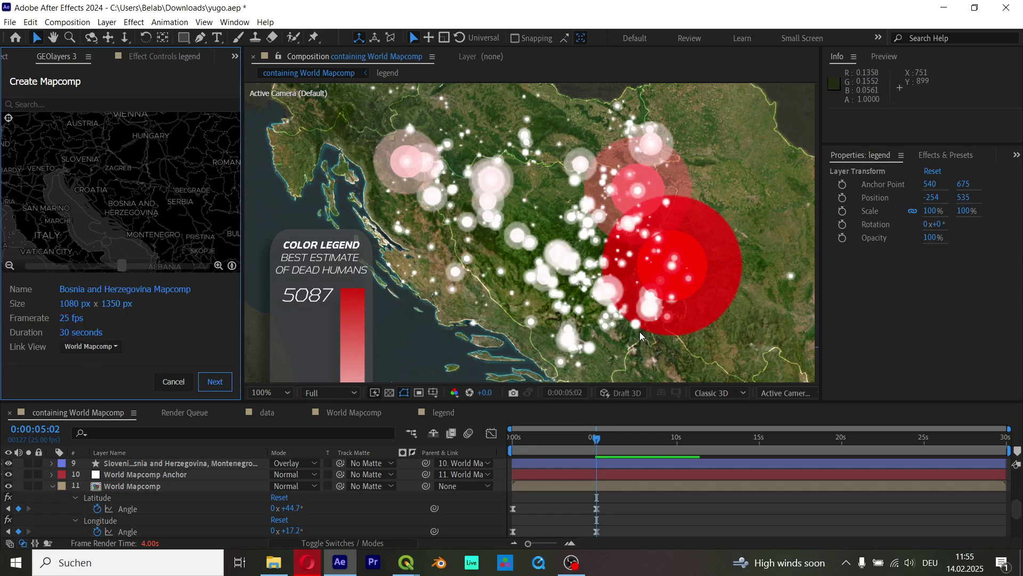
# Name the new mapcomp heatmap and proceed to its imagery selection.
pyautogui.press(',')
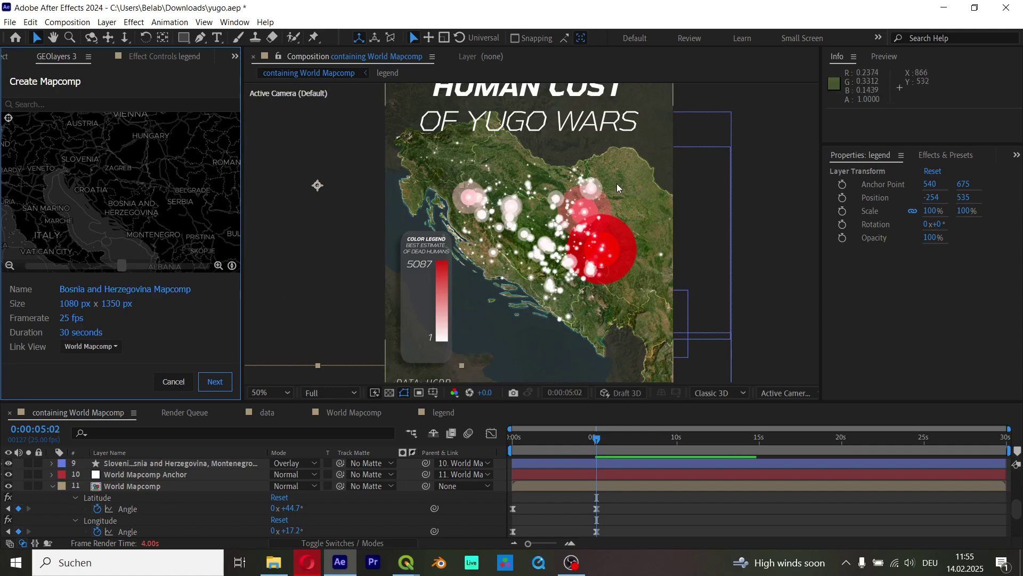
pyautogui.press('.')
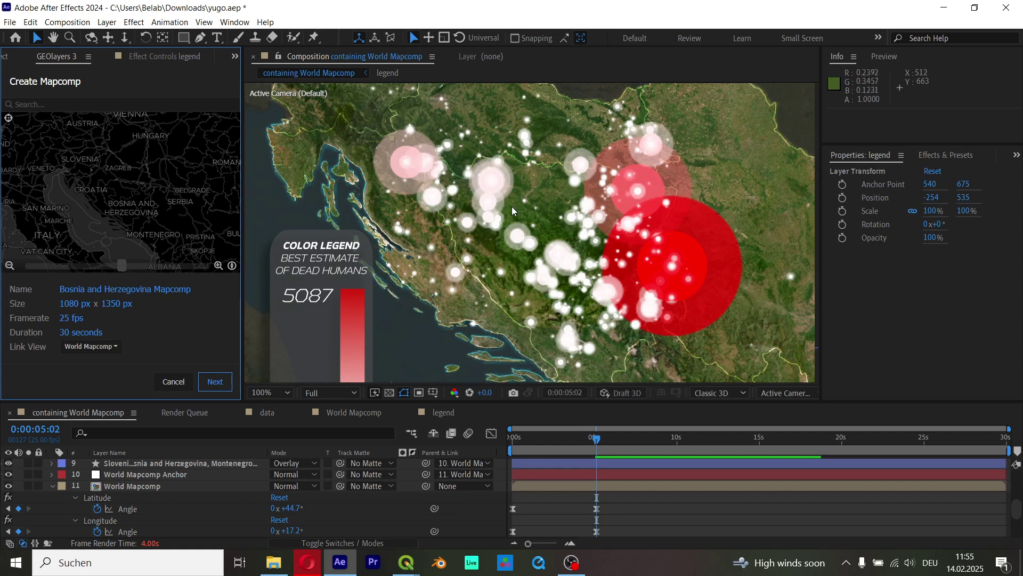
pyautogui.click(161, 289)
pyautogui.write('haetmap')
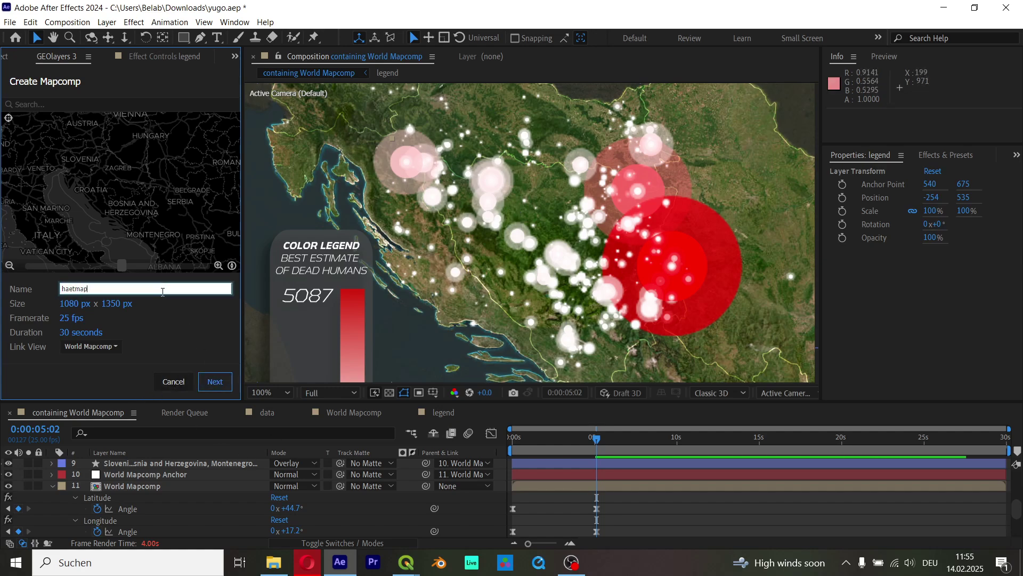
pyautogui.hotkey('ctrl', 'a')
pyautogui.write('hea')
pyautogui.click(215, 381)
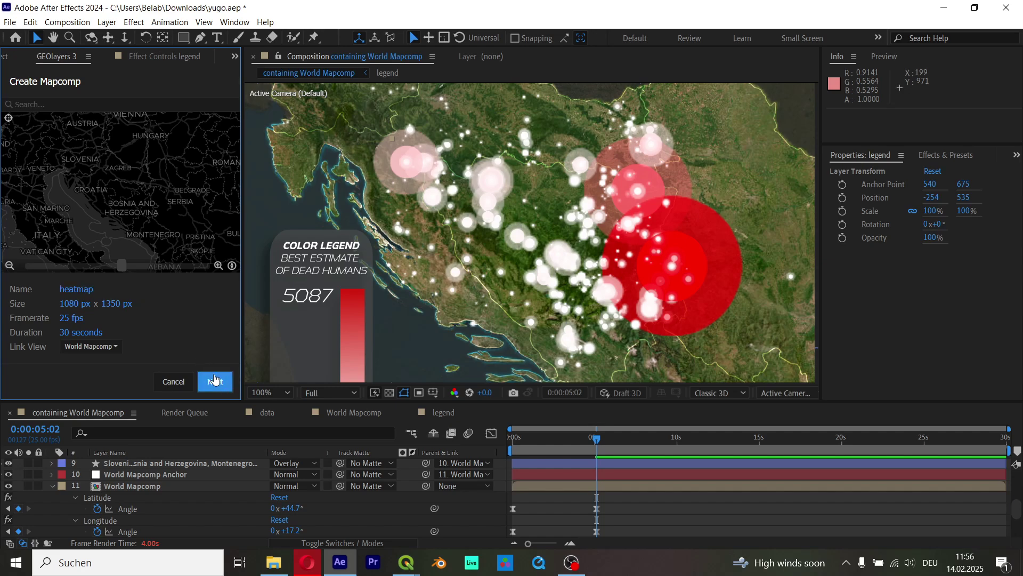
# Choose the Dataviz - Heatmap imagery and load yugo 1.geojson from Downloads as its data source.
pyautogui.scroll(-3, 162, 345)
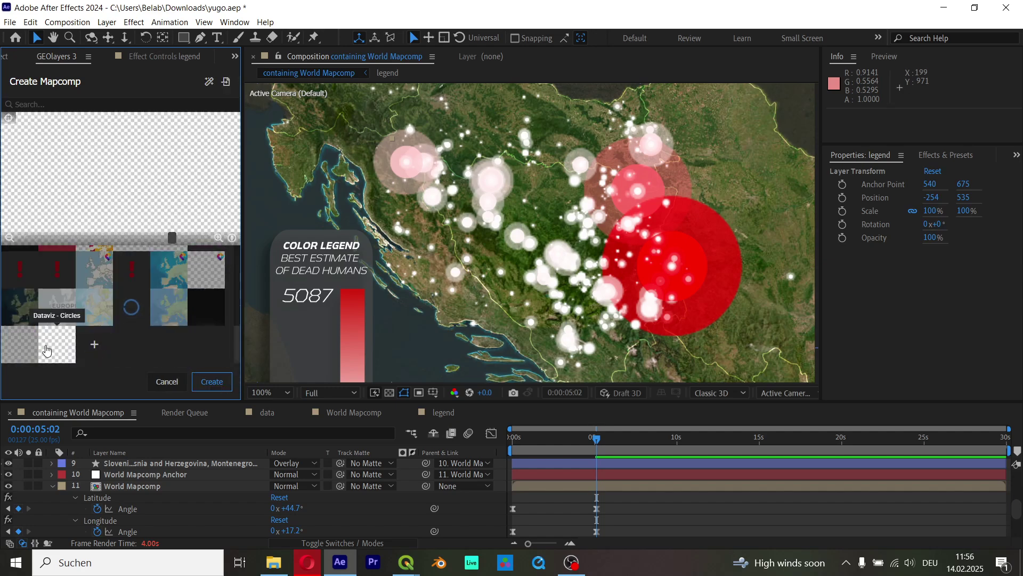
pyautogui.click(206, 319)
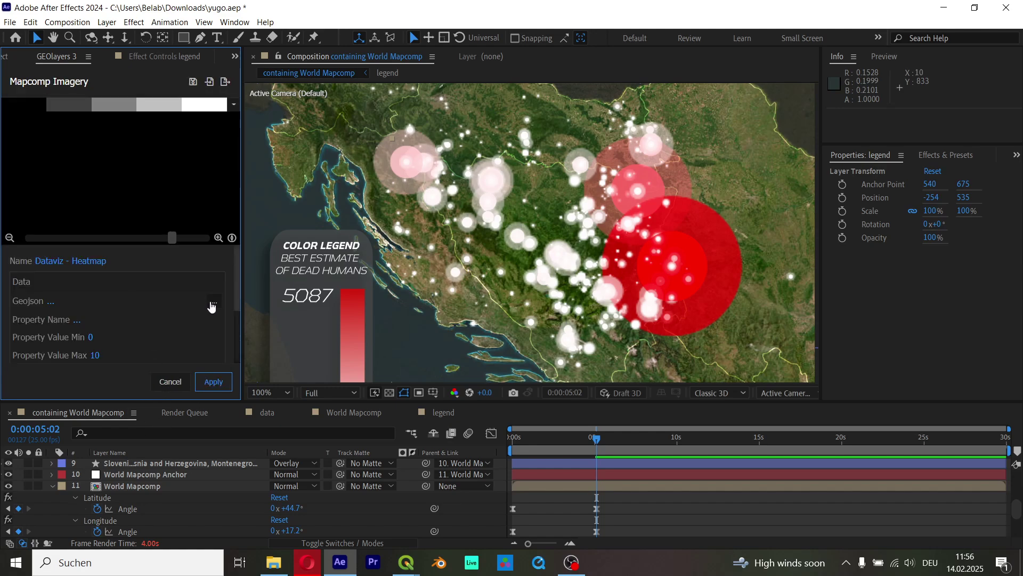
pyautogui.click(213, 302)
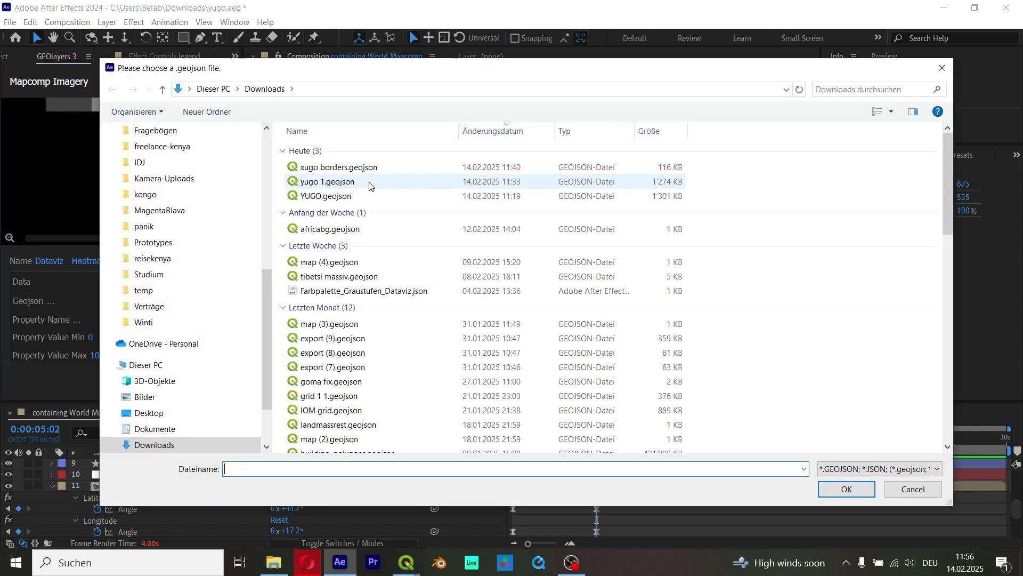
pyautogui.doubleClick(370, 181)
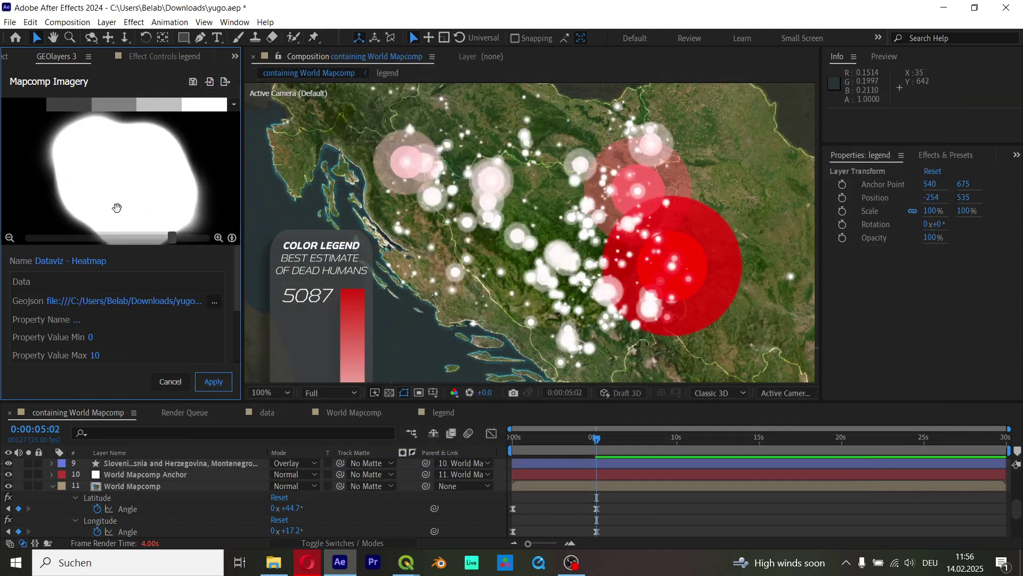
# Set the heatmap's property name to best_est and its maximum property value to 12000.
pyautogui.click(78, 324)
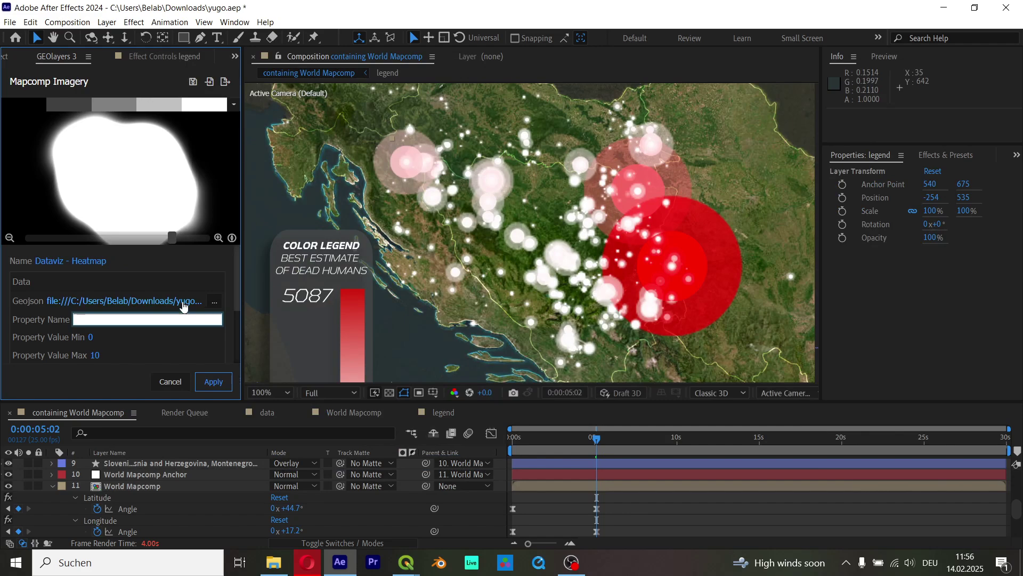
pyautogui.write('best_est')
pyautogui.click(123, 363)
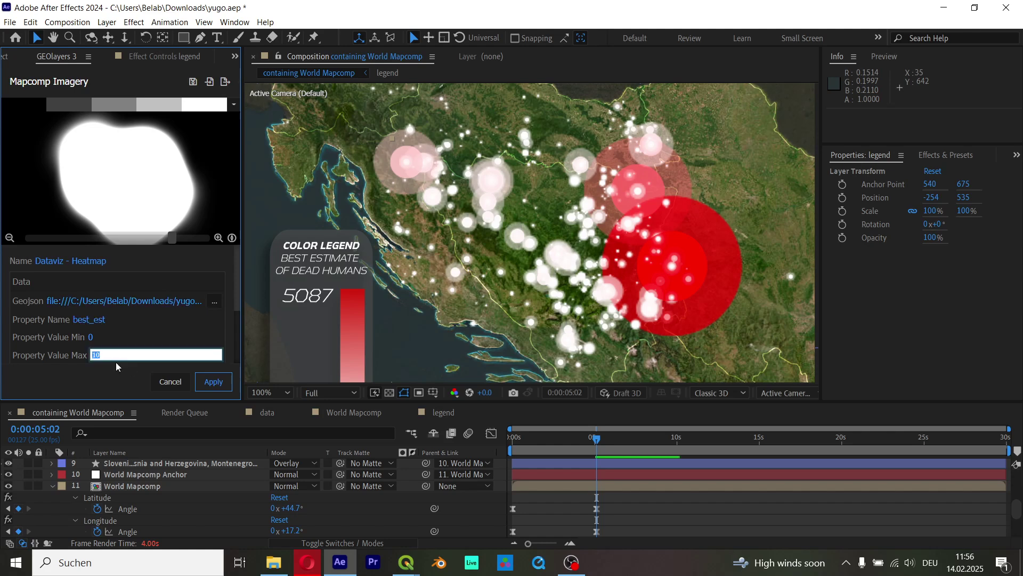
pyautogui.write('5000')
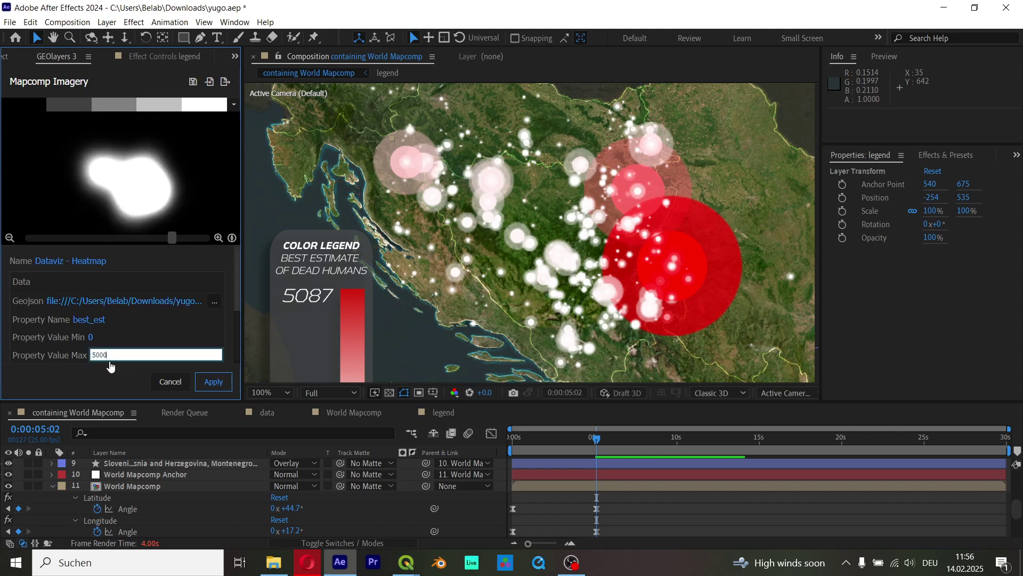
pyautogui.write('0')
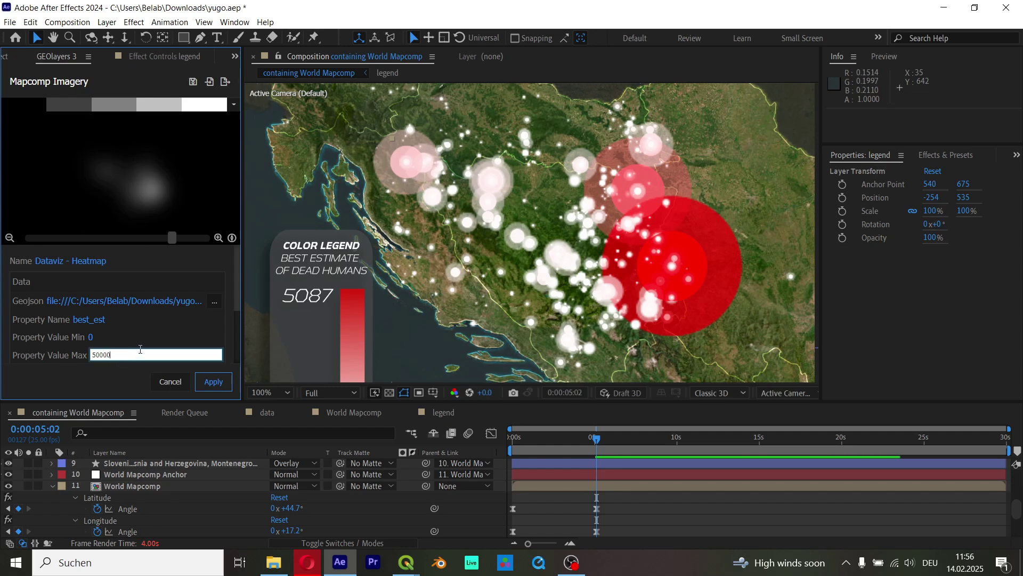
pyautogui.press('BackSpace')
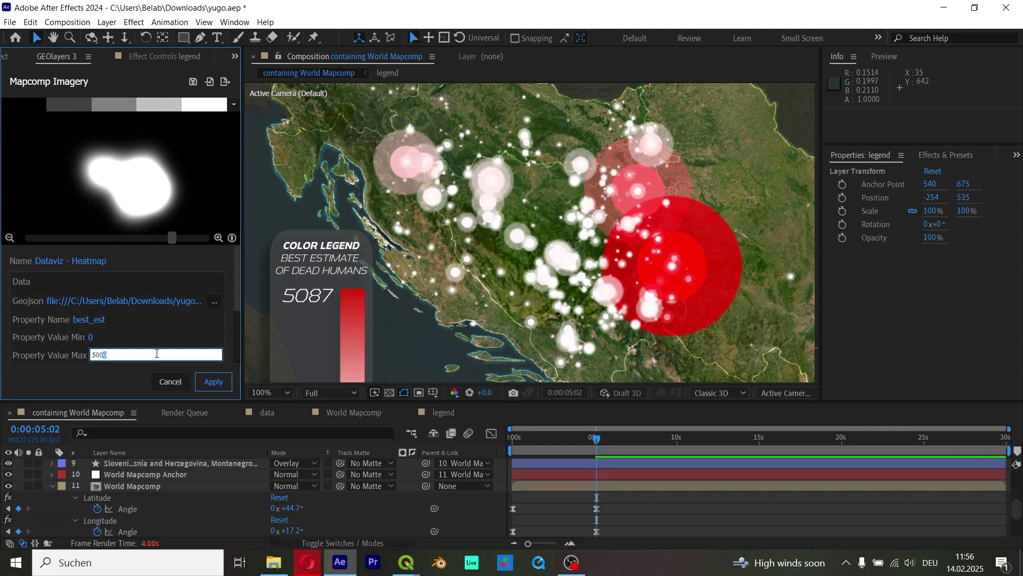
pyautogui.write('12000')
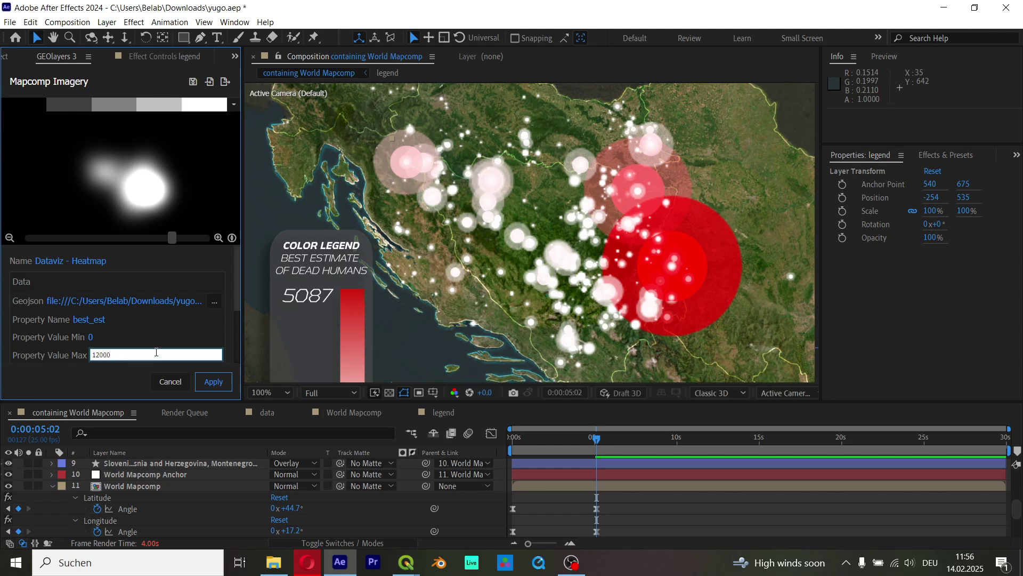
pyautogui.click(57, 369)
# Set the heatmap's intensity to about 2.43 and radius to 30, and turn off its background.
pyautogui.scroll(-5, 150, 165)
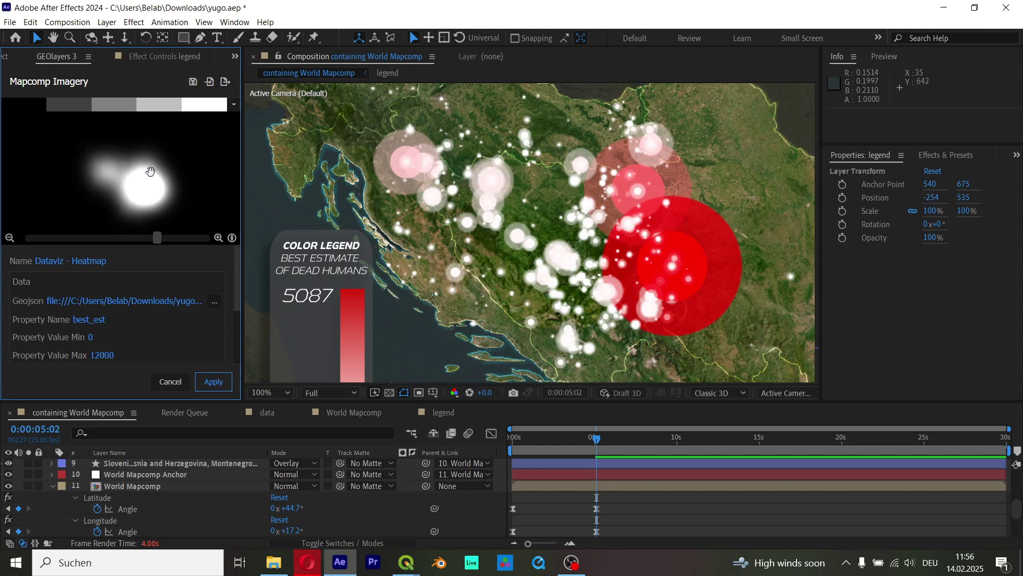
pyautogui.scroll(2, 150, 177)
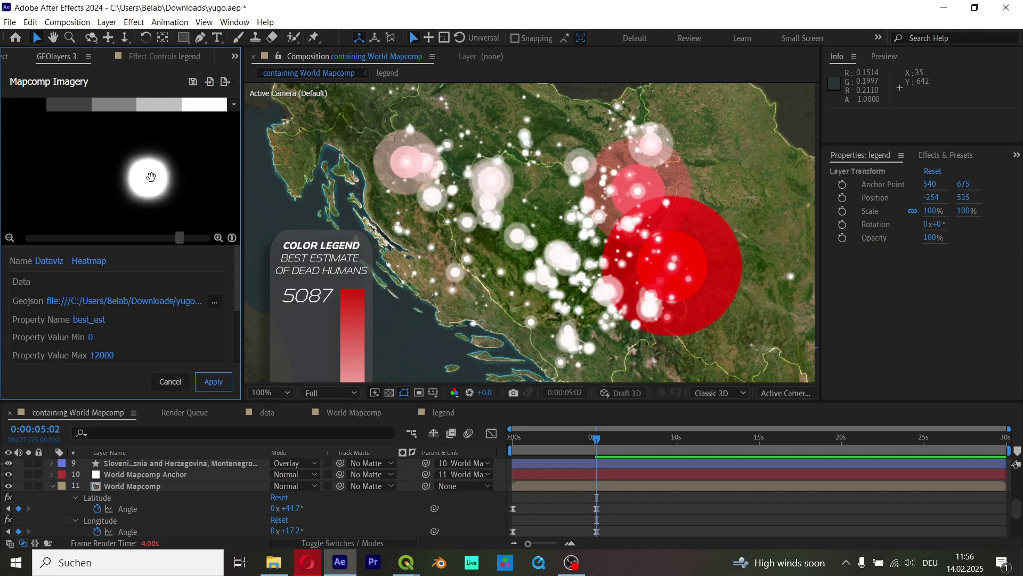
pyautogui.scroll(-10, 160, 171)
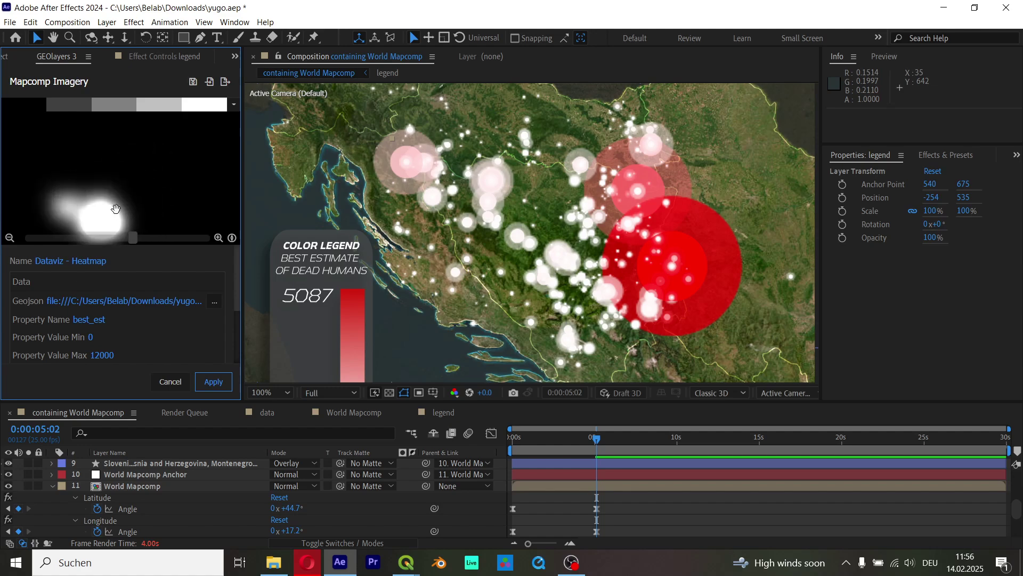
pyautogui.scroll(8, 184, 160)
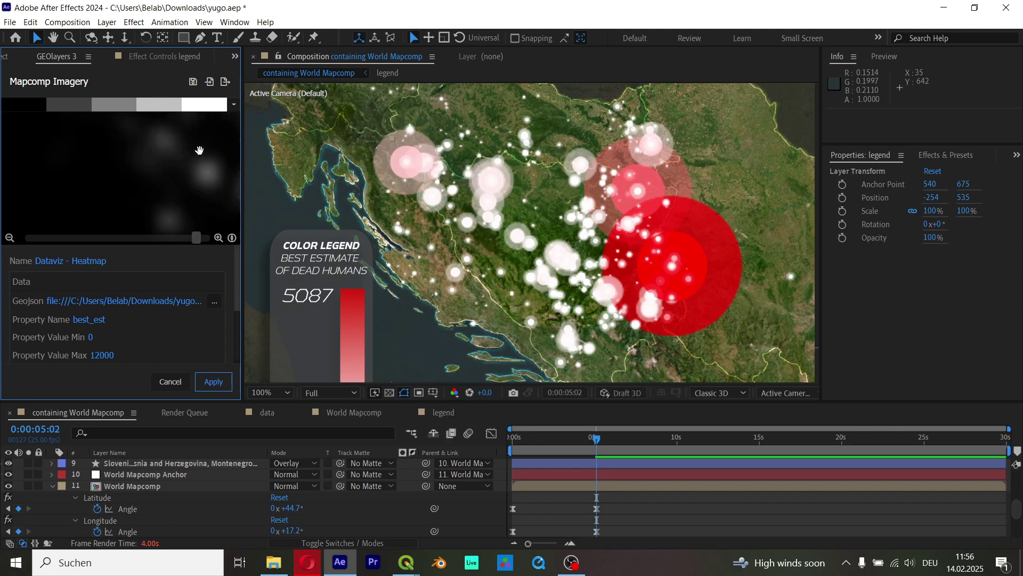
pyautogui.scroll(-3, 132, 185)
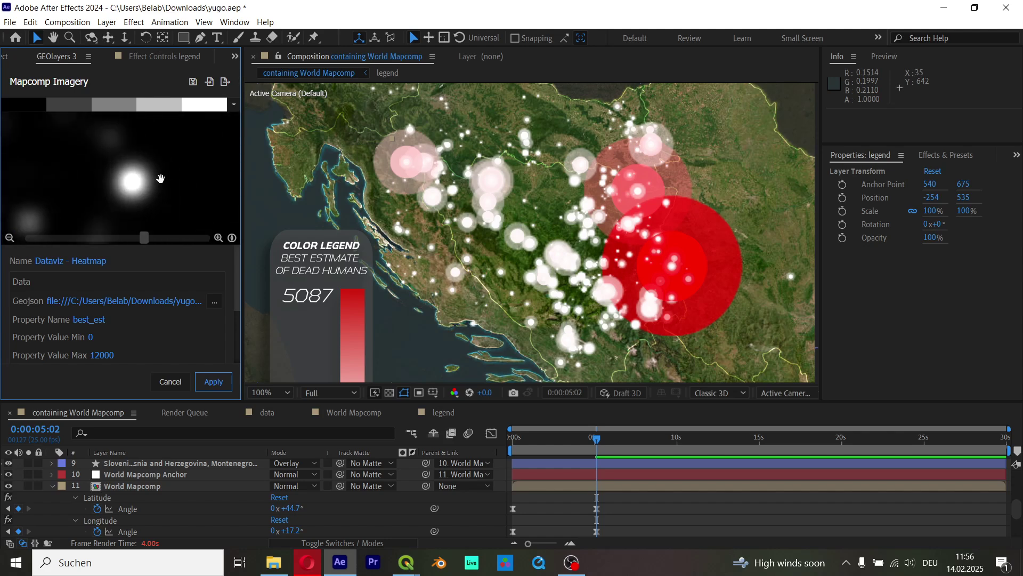
pyautogui.scroll(-4, 200, 176)
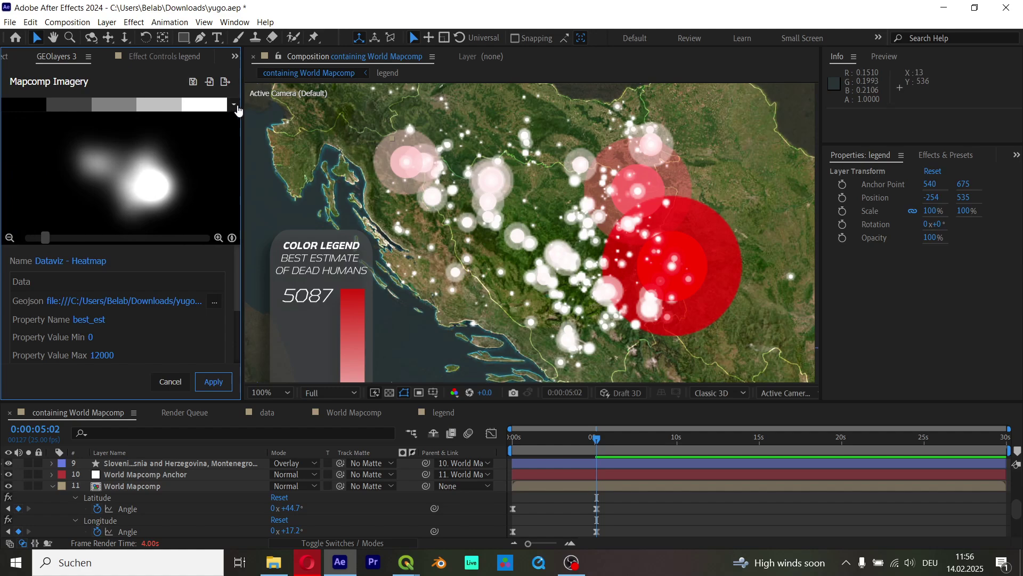
pyautogui.scroll(-3, 127, 351)
pyautogui.moveTo(122, 332)
pyautogui.mouseDown()
pyautogui.moveTo(60, 333)
pyautogui.moveTo(222, 346)
pyautogui.moveTo(82, 356)
pyautogui.moveTo(137, 335)
pyautogui.moveTo(121, 335)
pyautogui.mouseUp()
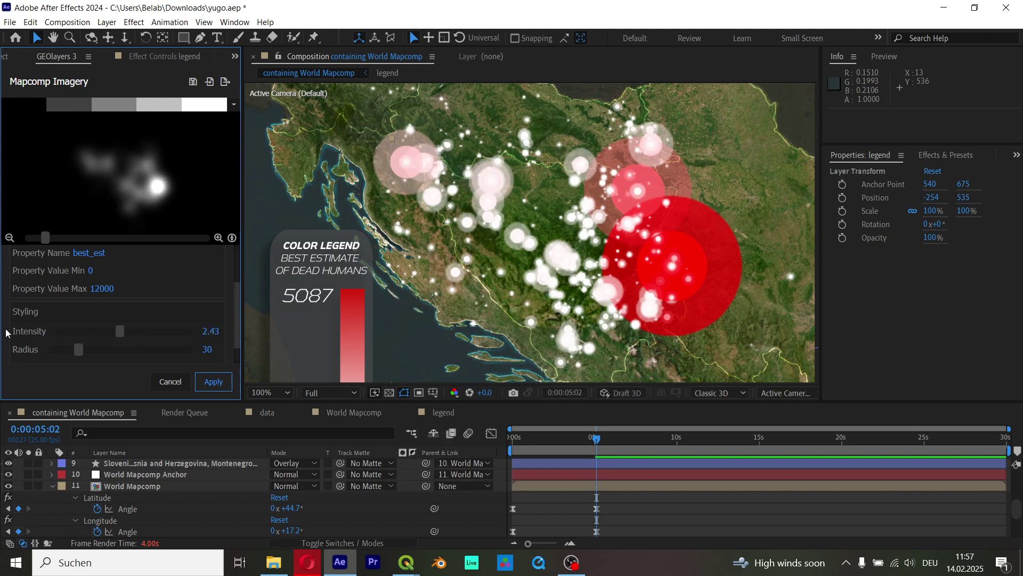
pyautogui.scroll(-1, 16, 328)
pyautogui.click(29, 341)
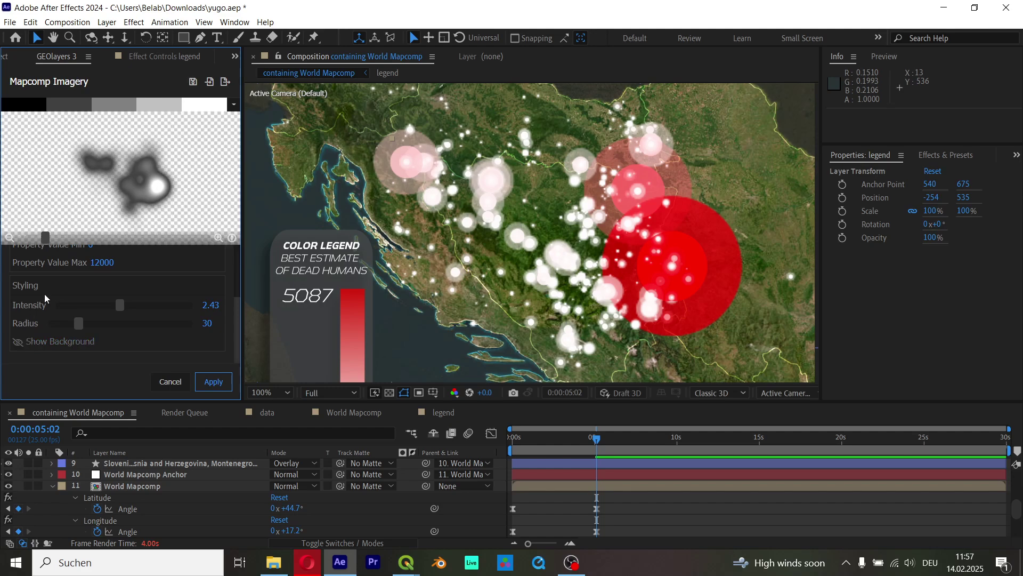
# Give the heatmap the white-to-black grayscale palette, apply the imagery settings and create the mapcomp.
pyautogui.click(235, 106)
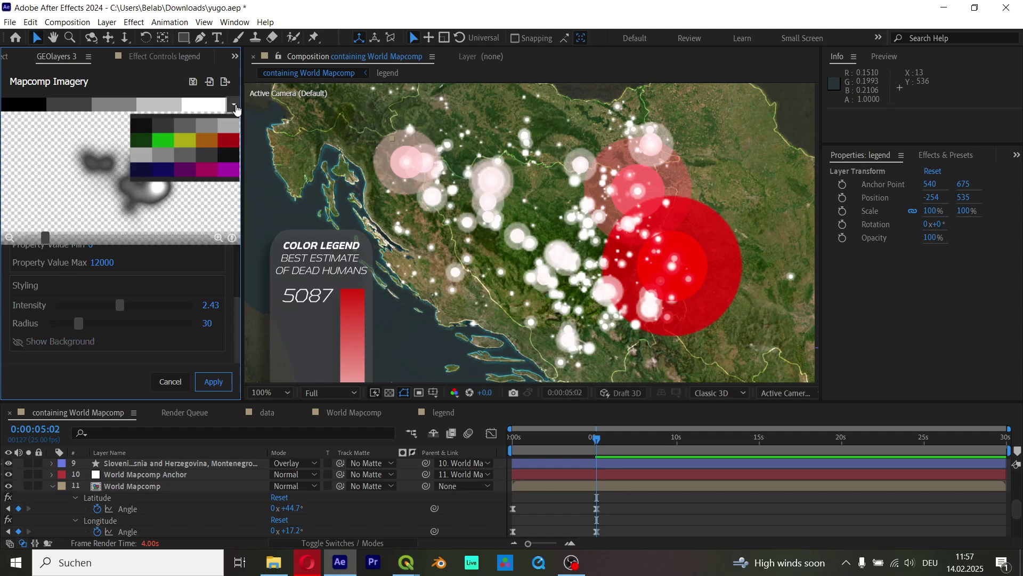
pyautogui.click(229, 173)
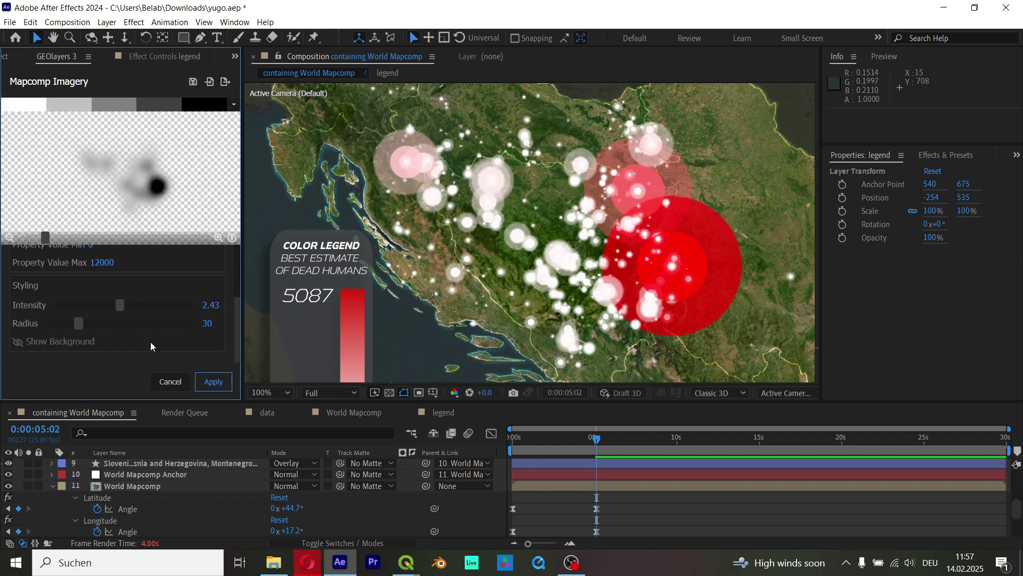
pyautogui.click(219, 382)
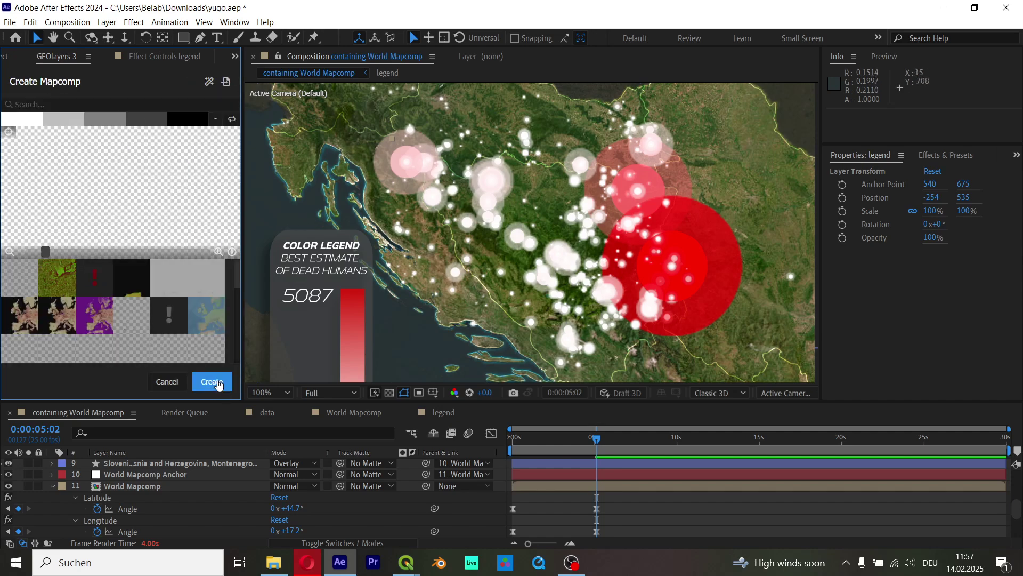
pyautogui.click(212, 381)
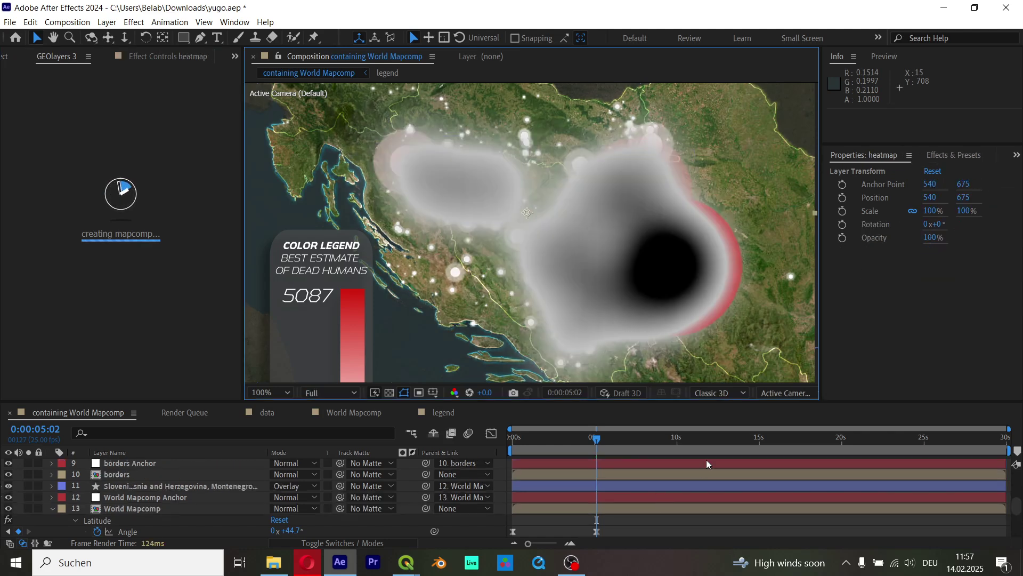
# Move the heatmap and heatmap Anchor layers together between the data and legend layers.
pyautogui.scroll(5, 85, 504)
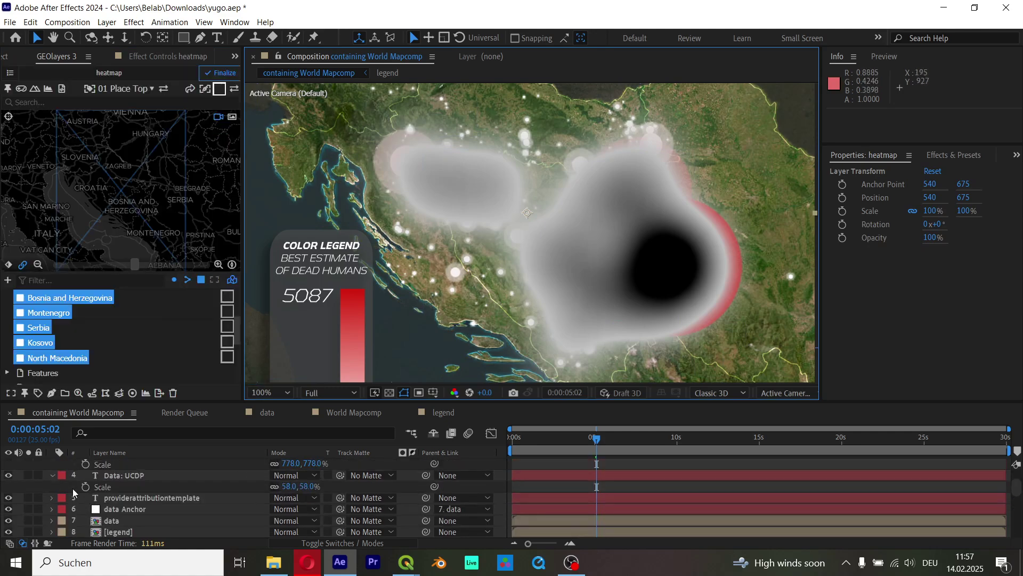
pyautogui.scroll(2, 79, 493)
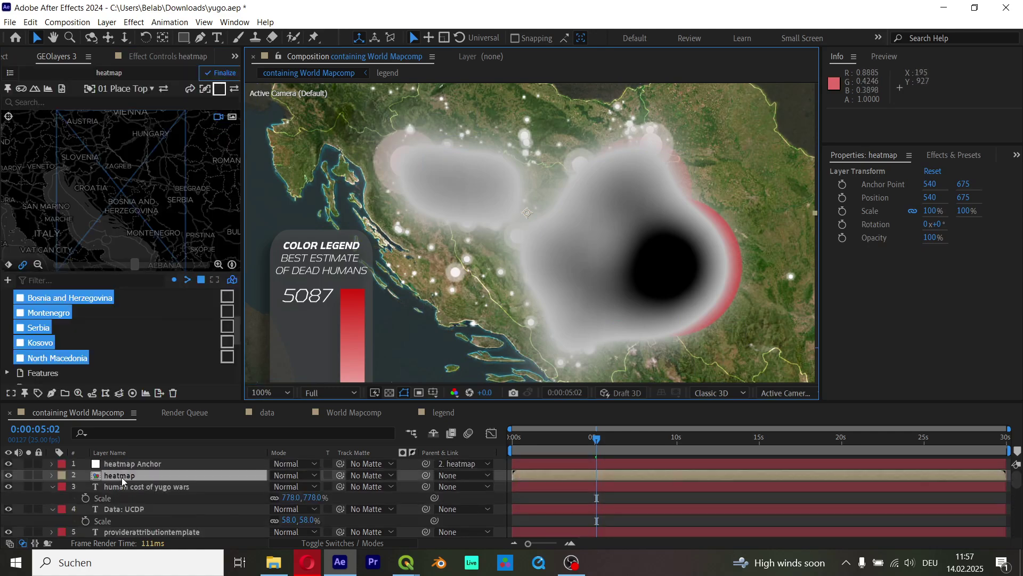
pyautogui.keyDown('shift'); pyautogui.click(149, 466); pyautogui.keyUp('shift')
pyautogui.moveTo(150, 464); pyautogui.dragTo(170, 486)
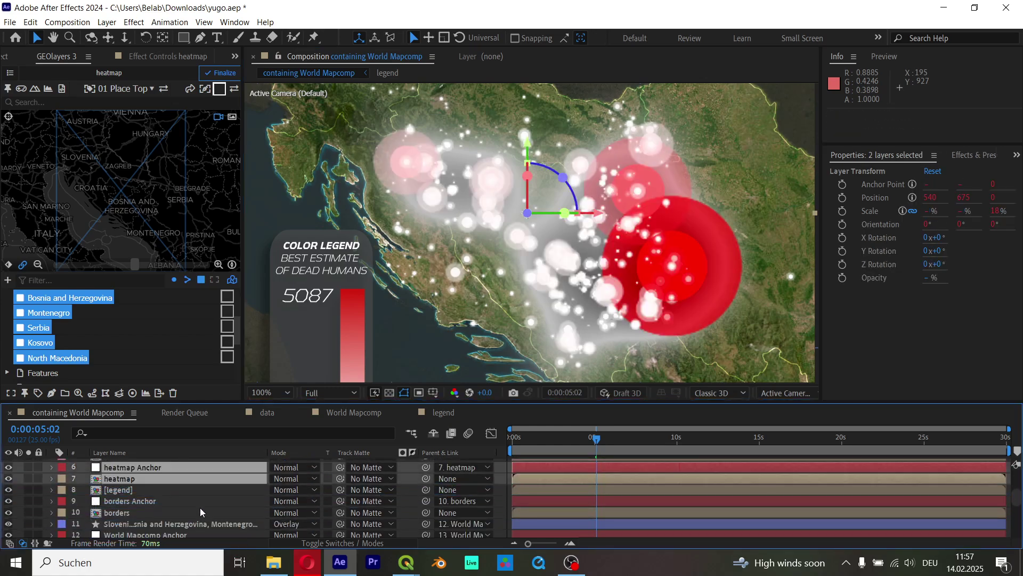
# Finalize all the mapcomps and solo the heatmap layer for inspection.
pyautogui.click(220, 73)
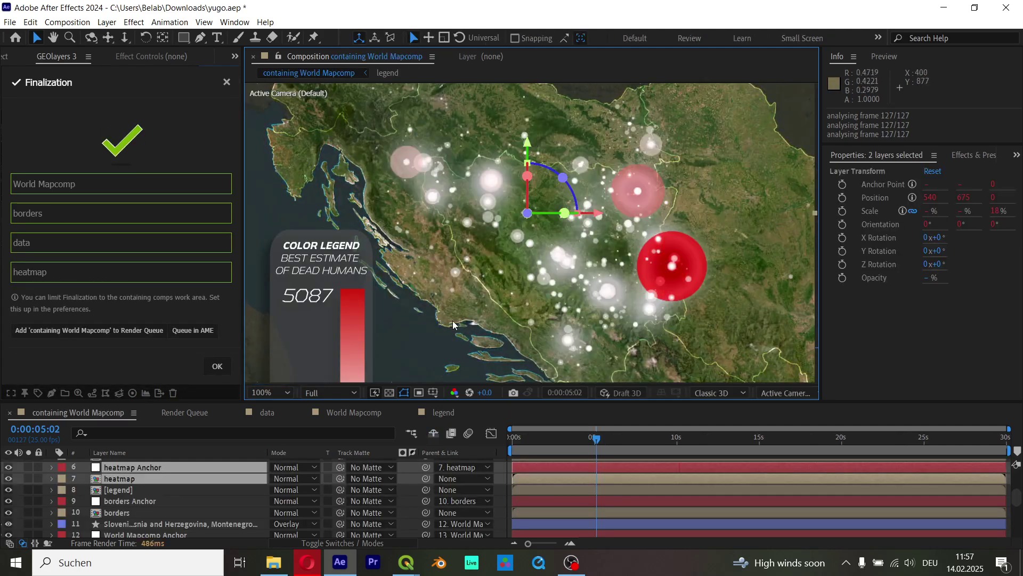
pyautogui.click(119, 479)
pyautogui.click(29, 479)
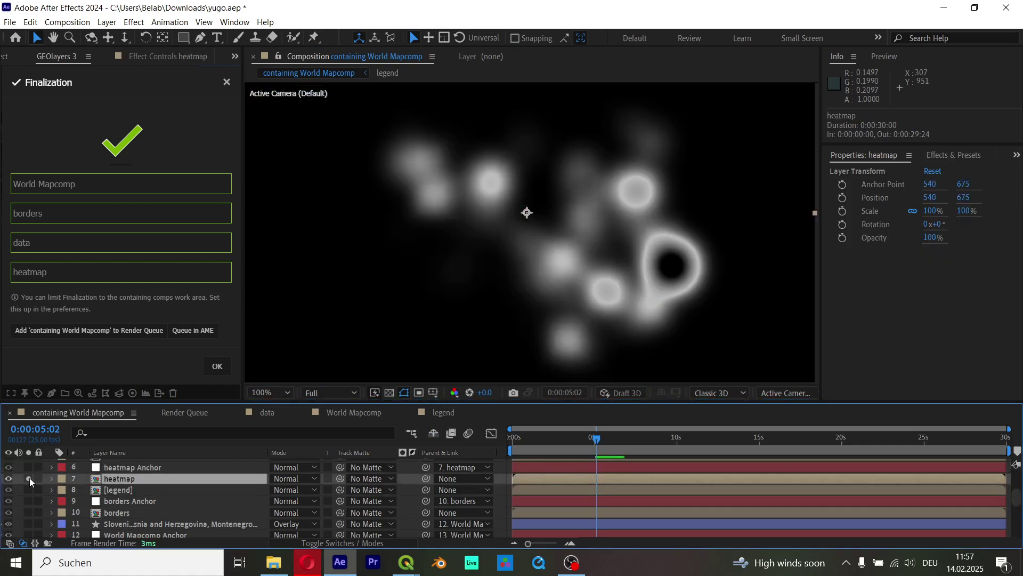
# Dismiss the finalization report and apply the Tint effect to the heatmap layer.
pyautogui.hotkey('ctrl', 'space')
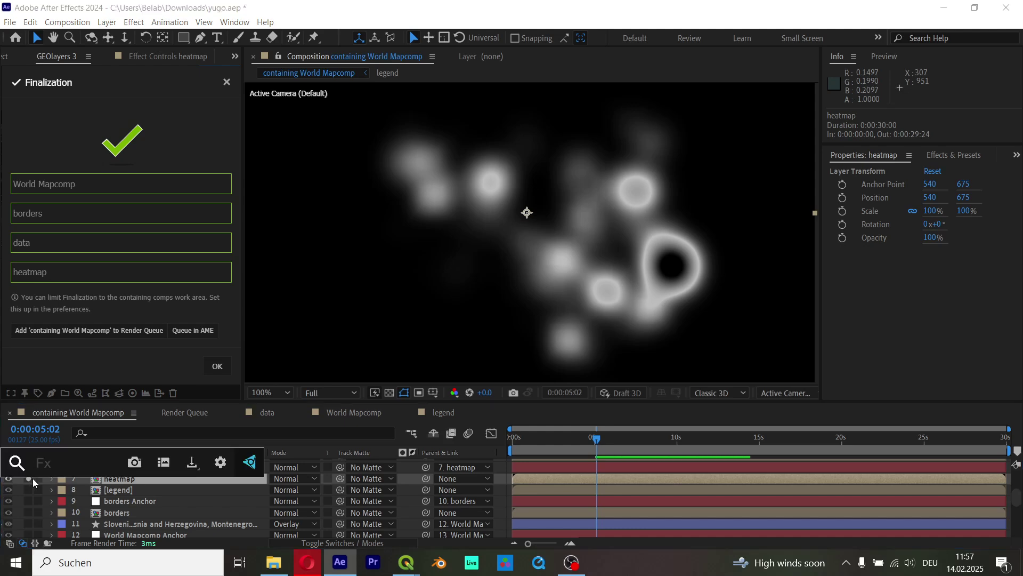
pyautogui.click(219, 366)
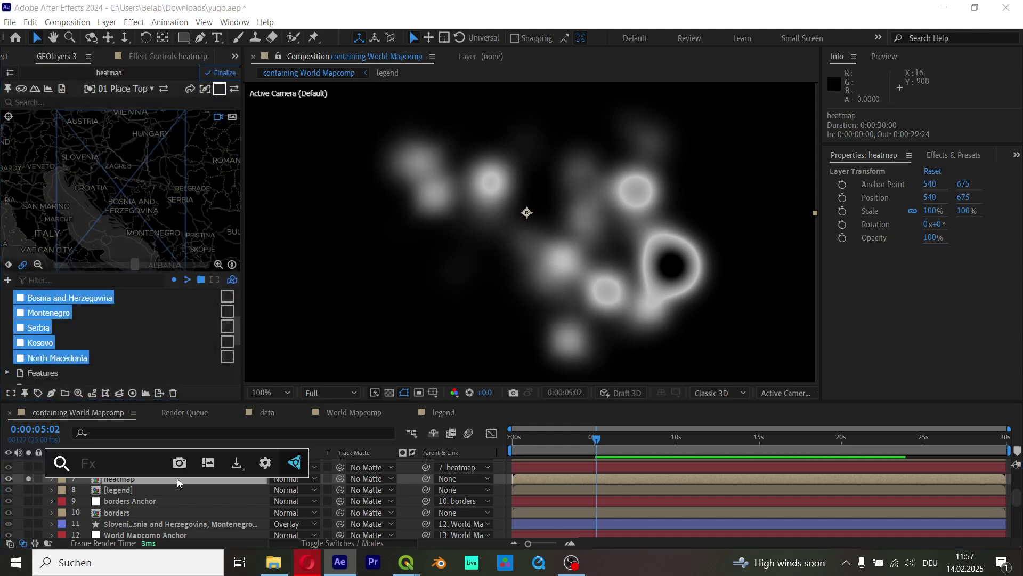
pyautogui.write('tint')
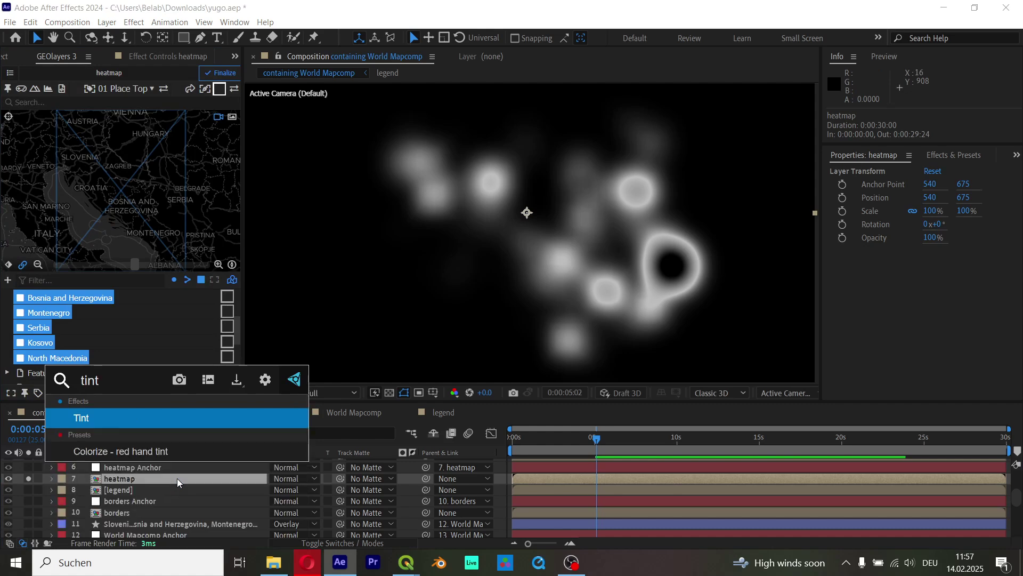
pyautogui.press('Return')
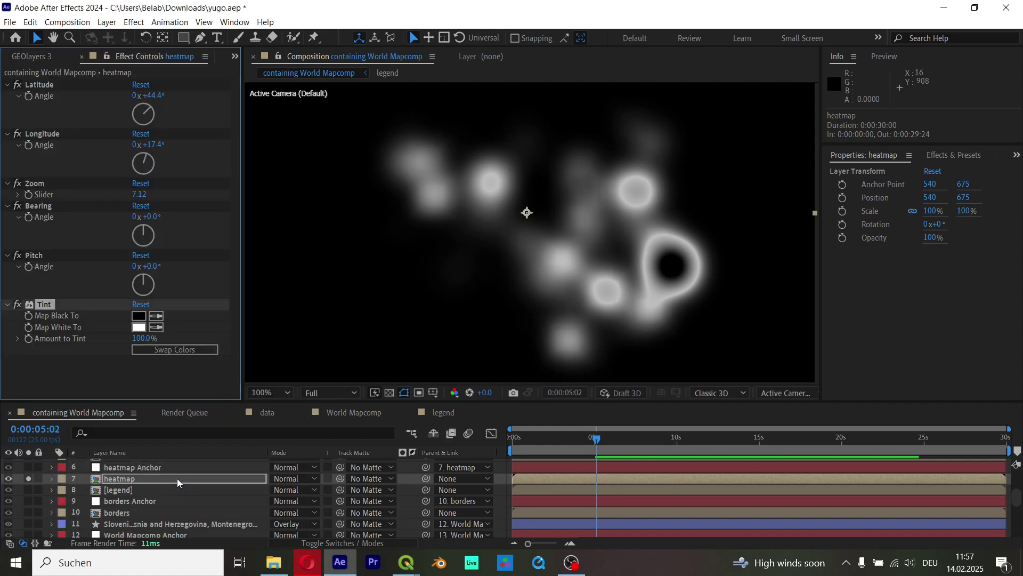
# Map the heatmap tint's black to a strong dark red and turn off the heatmap layer's solo.
pyautogui.click(139, 316)
pyautogui.moveTo(162, 250); pyautogui.dragTo(248, 122)
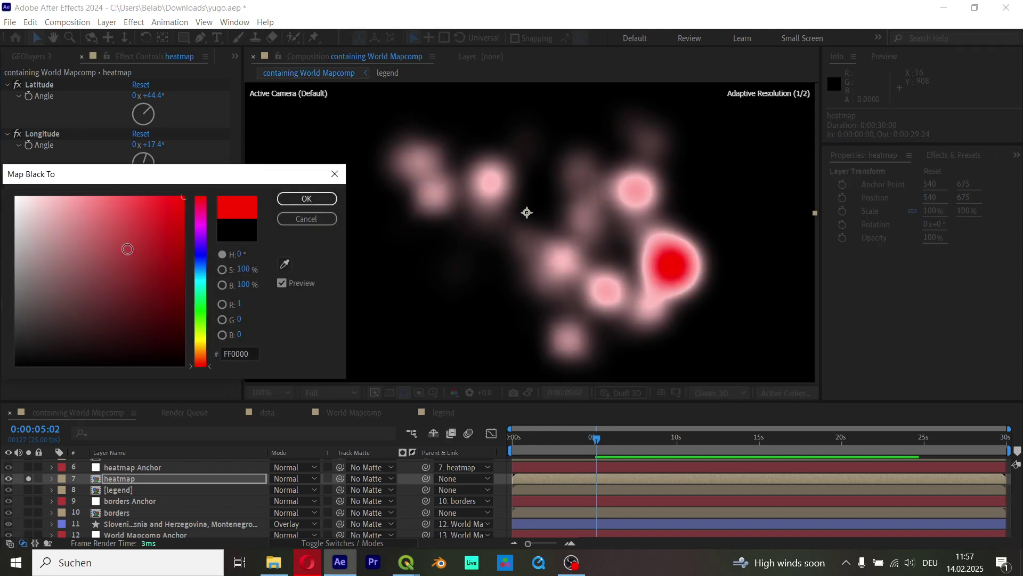
pyautogui.click(307, 198)
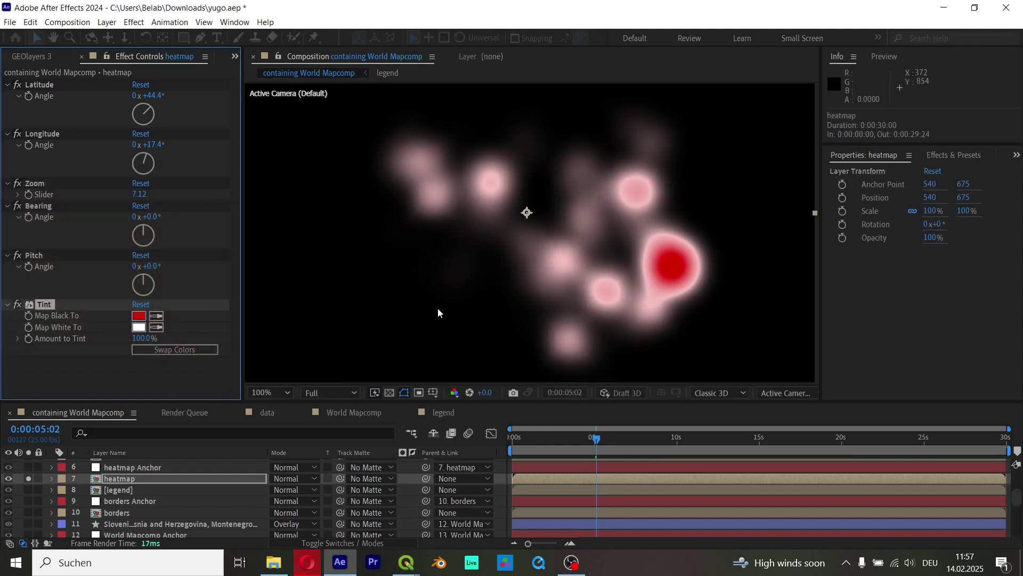
pyautogui.click(28, 478)
pyautogui.press('h')
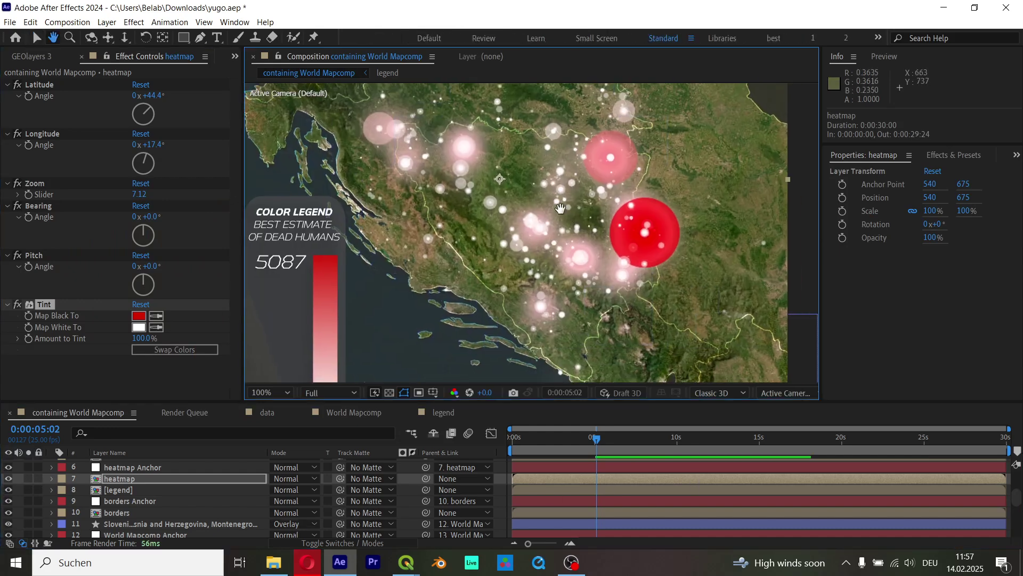
pyautogui.moveTo(565, 210); pyautogui.dragTo(539, 200)
# Keyframe the heatmap and legend opacity from 100% at 0:00:05:02 to 0% at 0:00:06:00.
pyautogui.keyDown('shift'); pyautogui.click(610, 487); pyautogui.keyUp('shift')
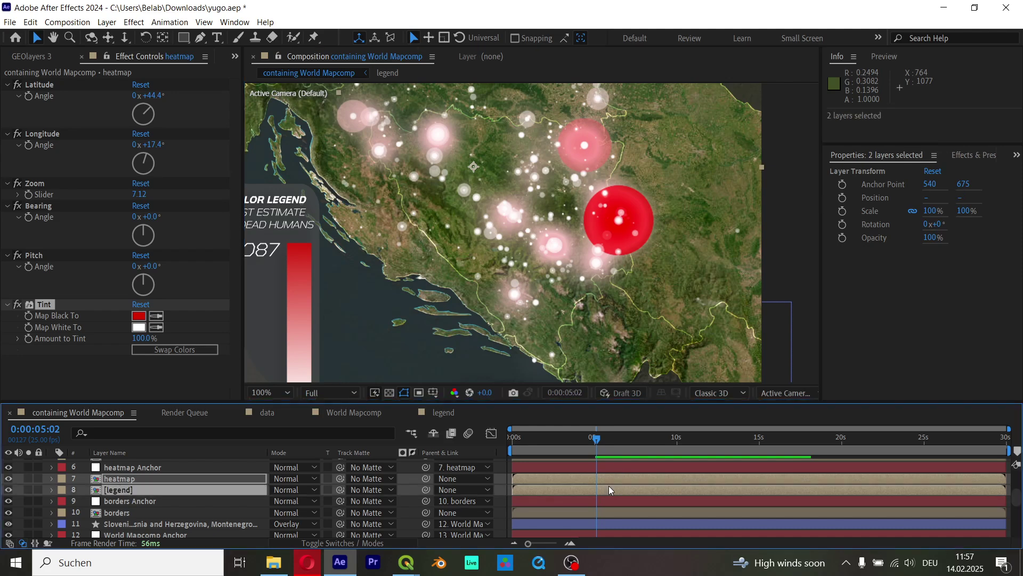
pyautogui.press('t')
pyautogui.click(86, 490)
pyautogui.click(85, 512)
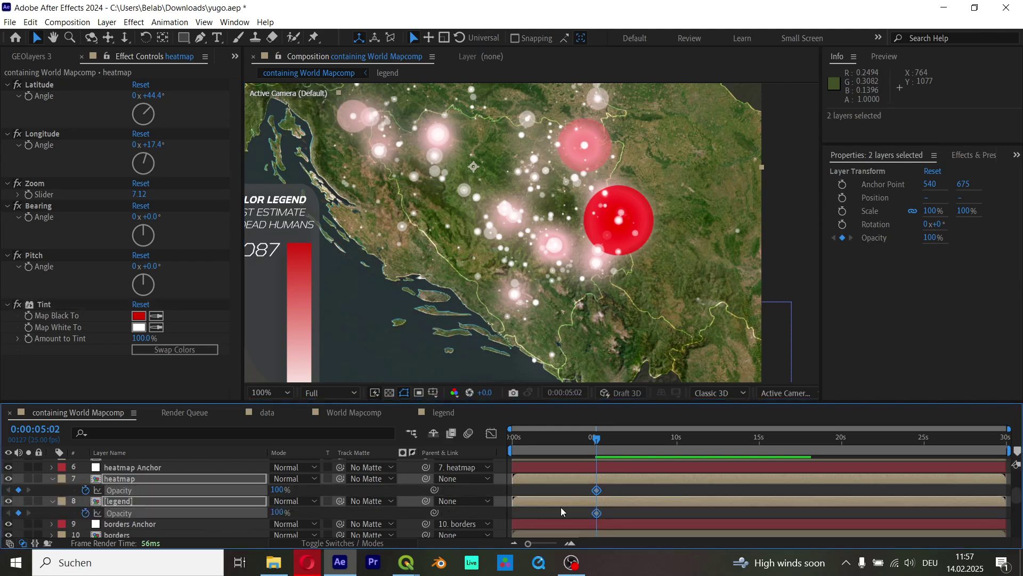
pyautogui.scroll(3, 592, 490)
pyautogui.moveTo(615, 441); pyautogui.dragTo(645, 481)
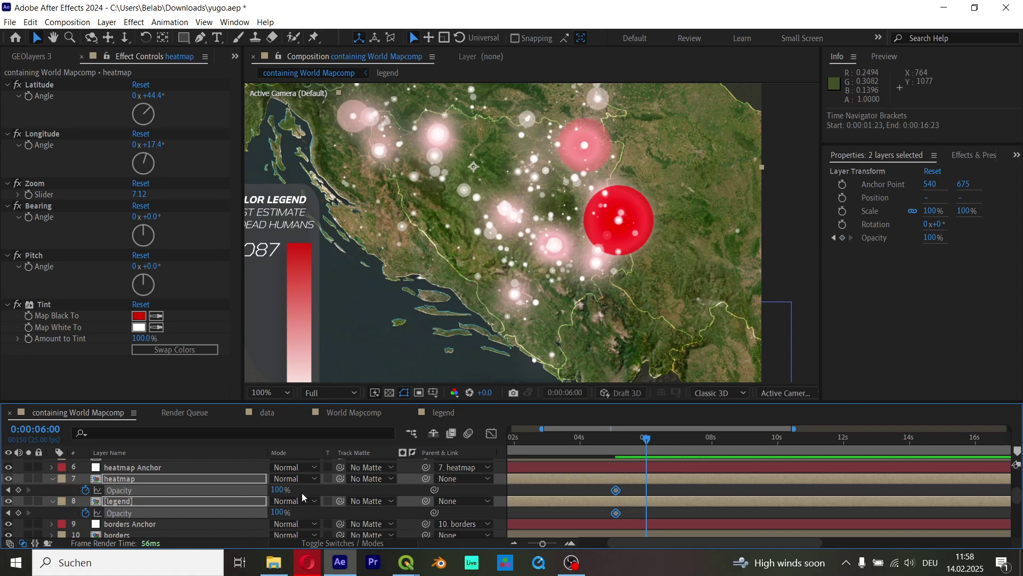
pyautogui.click(281, 491)
pyautogui.write('0')
pyautogui.press('Return')
# Cut the legend layer's two opacity keyframes and paste them onto the data layer at 0:00:05:02.
pyautogui.moveTo(598, 491); pyautogui.dragTo(655, 494)
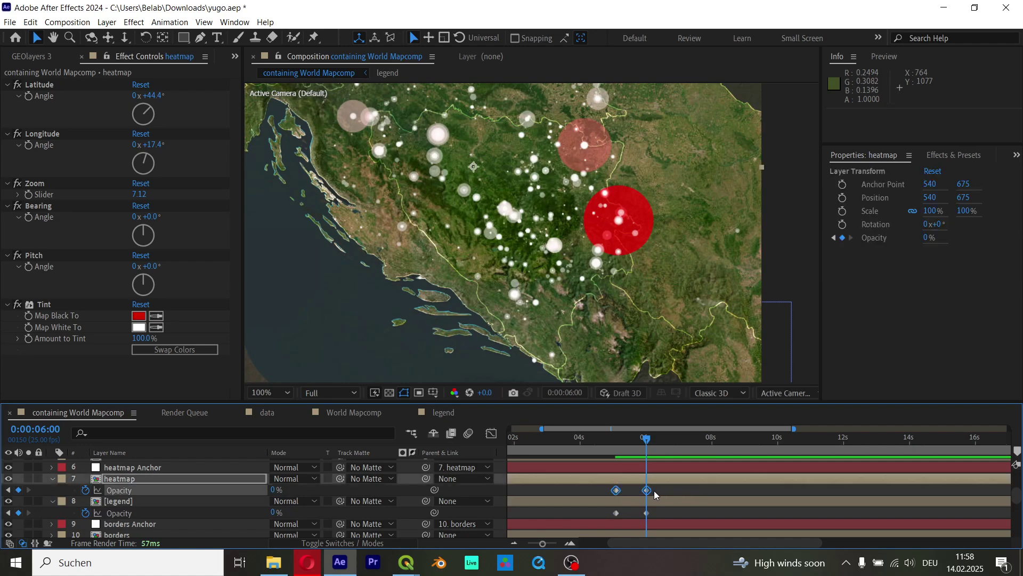
pyautogui.moveTo(662, 508); pyautogui.dragTo(603, 516)
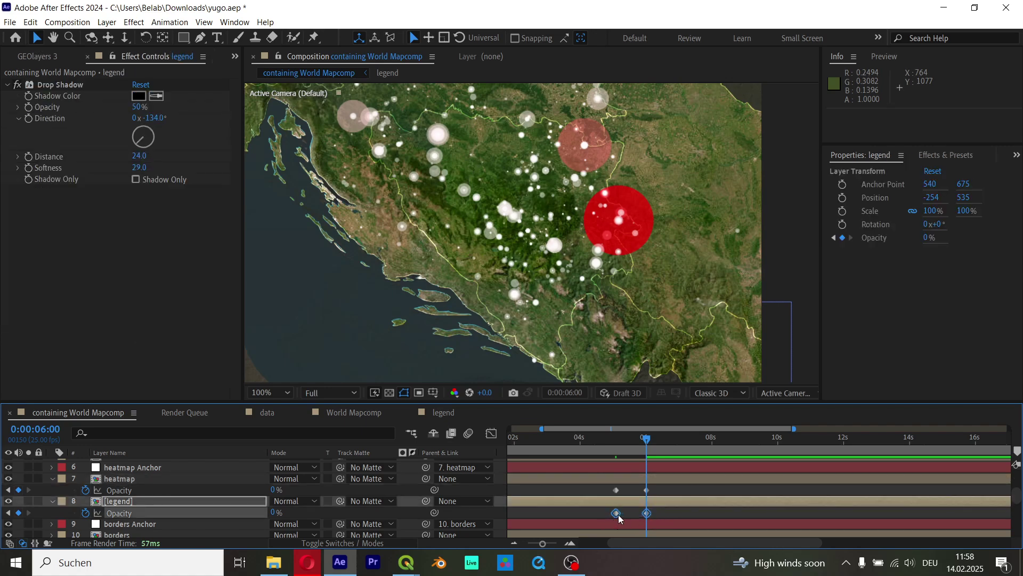
pyautogui.press('j')
pyautogui.hotkey('ctrl', 'x')
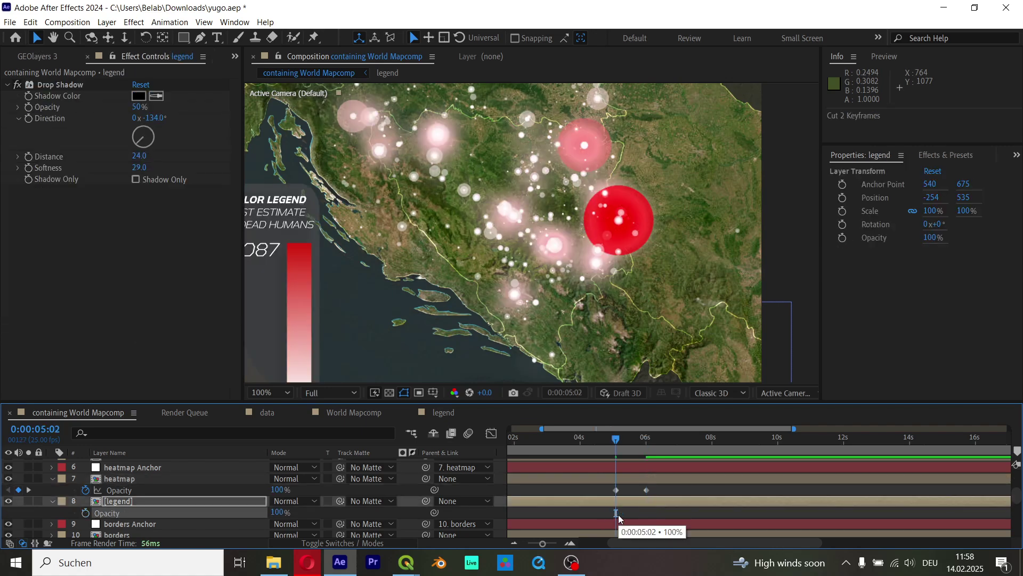
pyautogui.scroll(2, 603, 472)
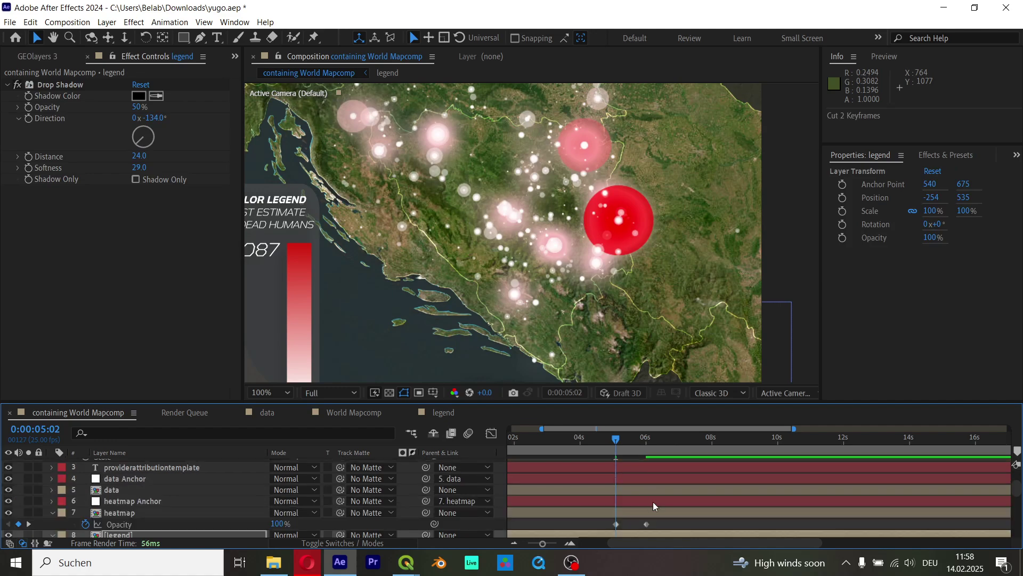
pyautogui.click(619, 489)
pyautogui.hotkey('ctrl', 'v')
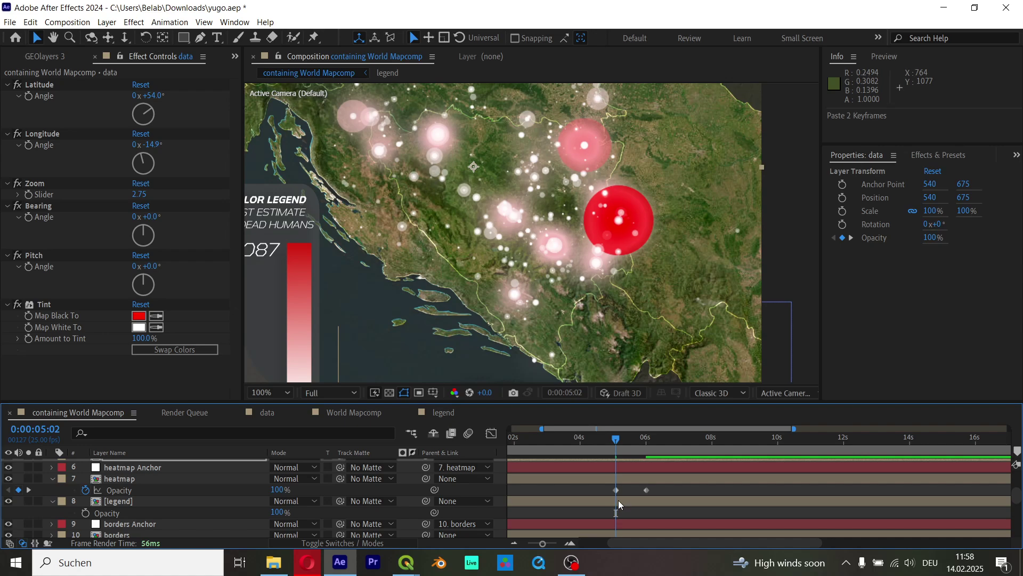
pyautogui.scroll(2, 621, 498)
pyautogui.scroll(-2, 639, 504)
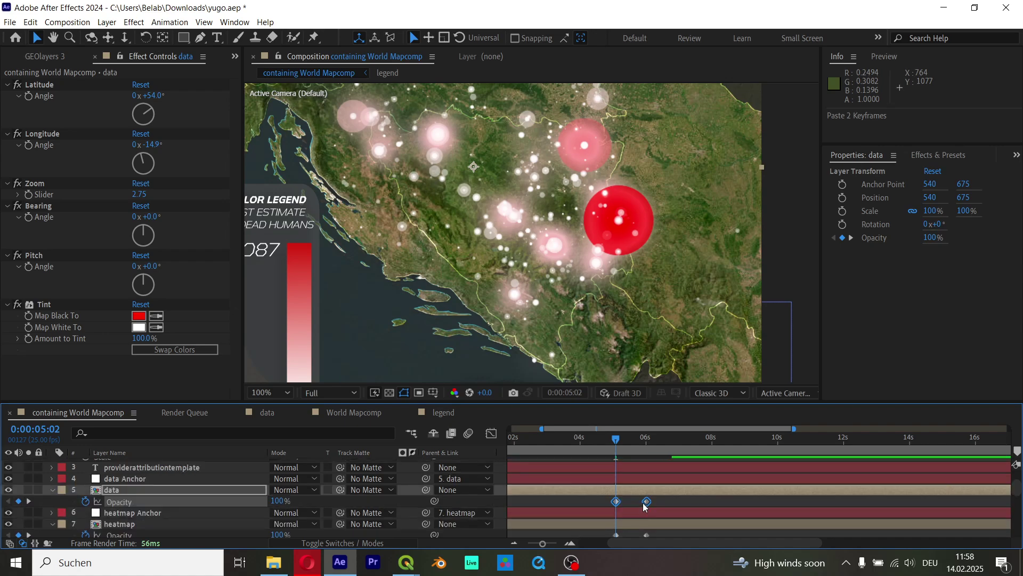
# Time-reverse the heatmap layer's two opacity keyframes so it fades in by 0:00:06:00.
pyautogui.press('k')
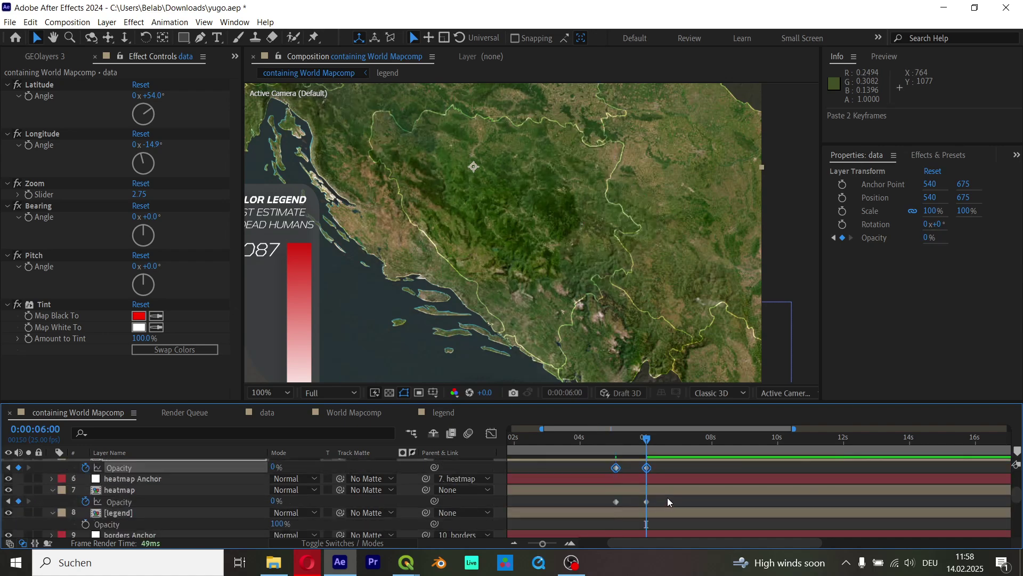
pyautogui.moveTo(666, 496); pyautogui.dragTo(615, 509)
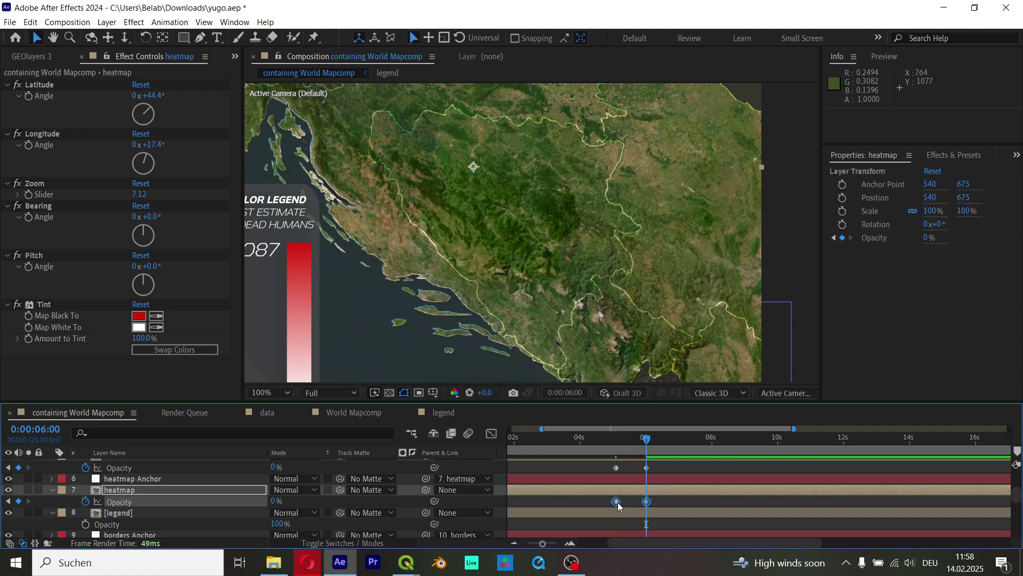
pyautogui.rightClick(618, 502)
pyautogui.moveTo(673, 495)
pyautogui.click(826, 494)
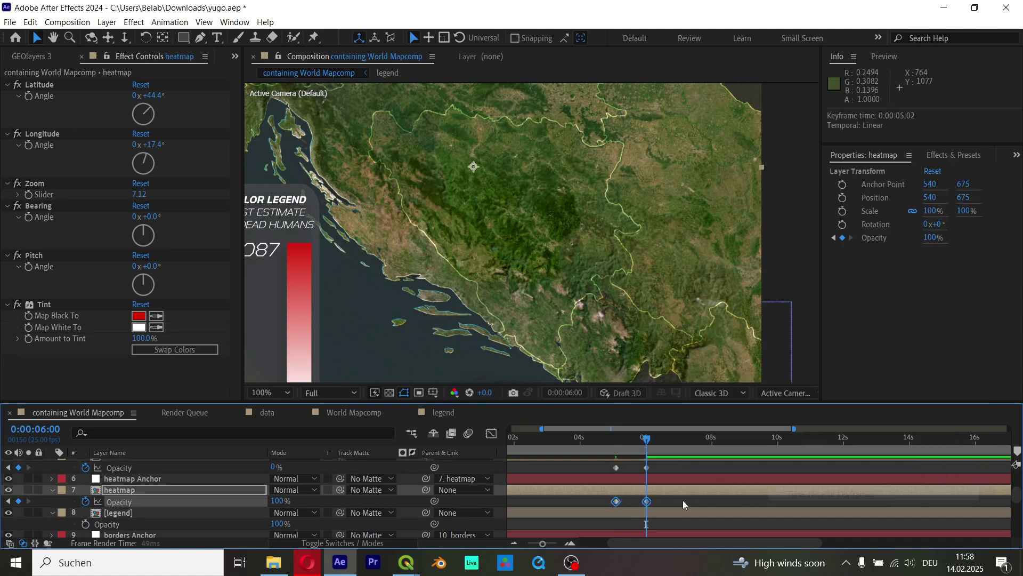
# Preview the crossfade from the data points to the heatmap, starting at 0:00:05:02.
pyautogui.scroll(-2, 687, 474)
pyautogui.scroll(5, 698, 477)
pyautogui.scroll(-2, 608, 278)
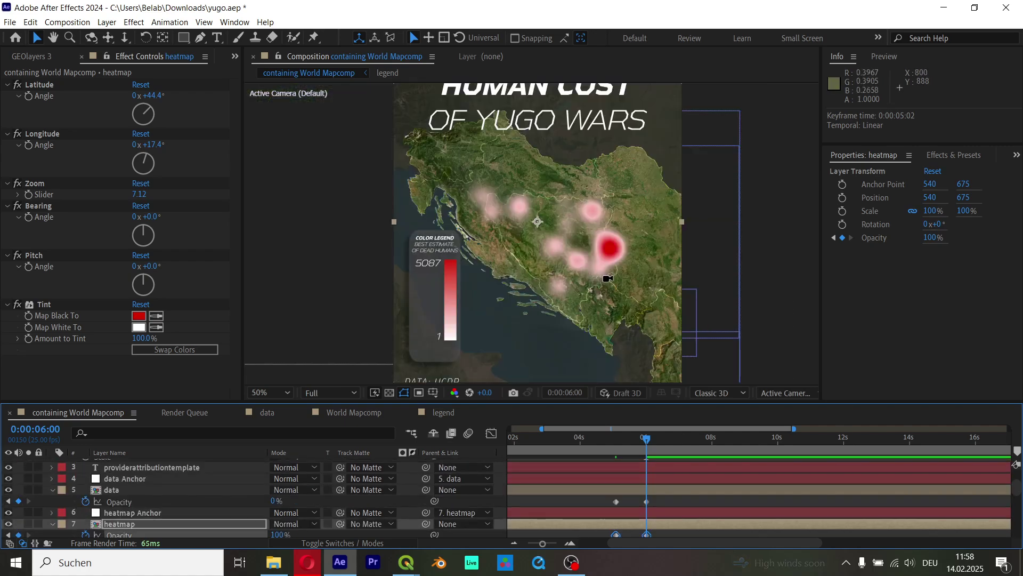
pyautogui.keyDown('alt'); pyautogui.scroll(-3, 684, 484); pyautogui.keyUp('alt')
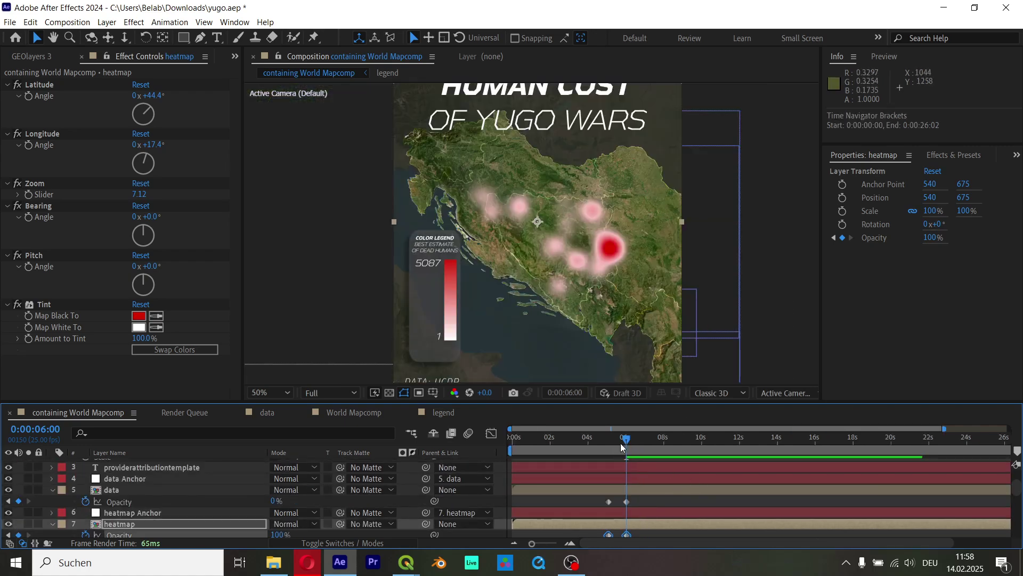
pyautogui.moveTo(624, 446); pyautogui.dragTo(613, 452)
pyautogui.press('space')
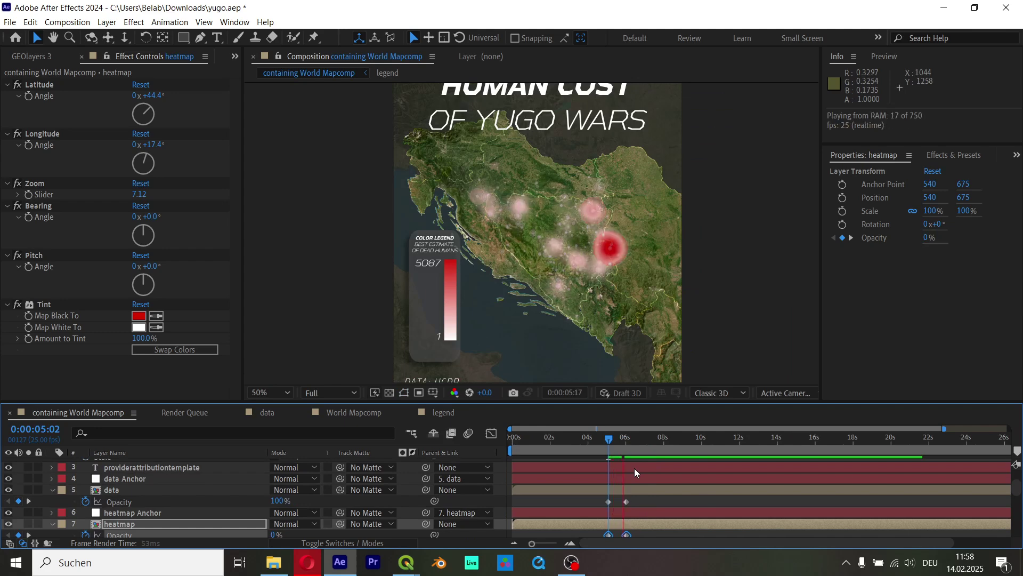
pyautogui.press('space')
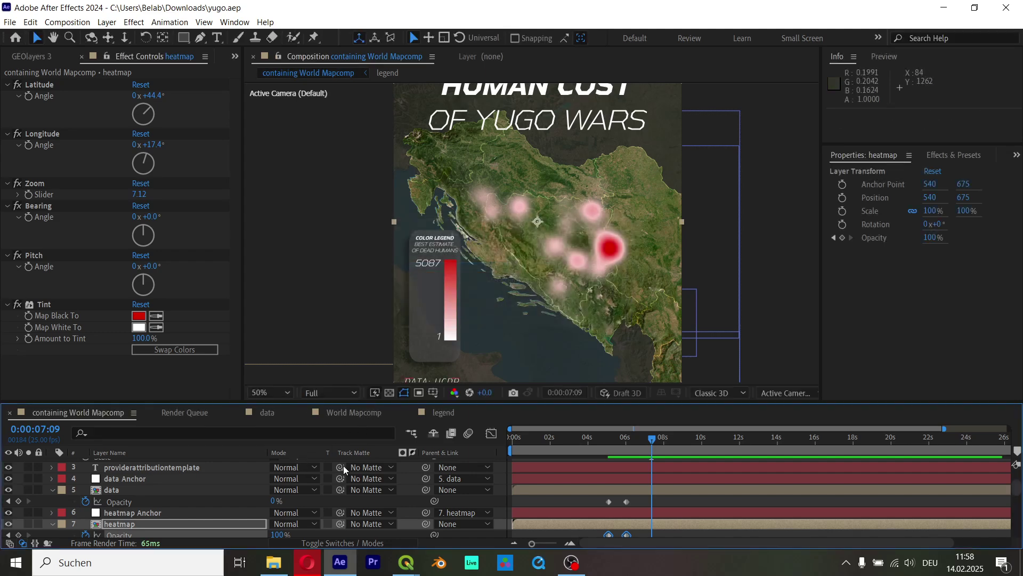
# Copy the data layer's opacity keyframes, paste them onto the legend layer at 0:00:06:00 and preview the fade.
pyautogui.moveTo(651, 440); pyautogui.dragTo(627, 452)
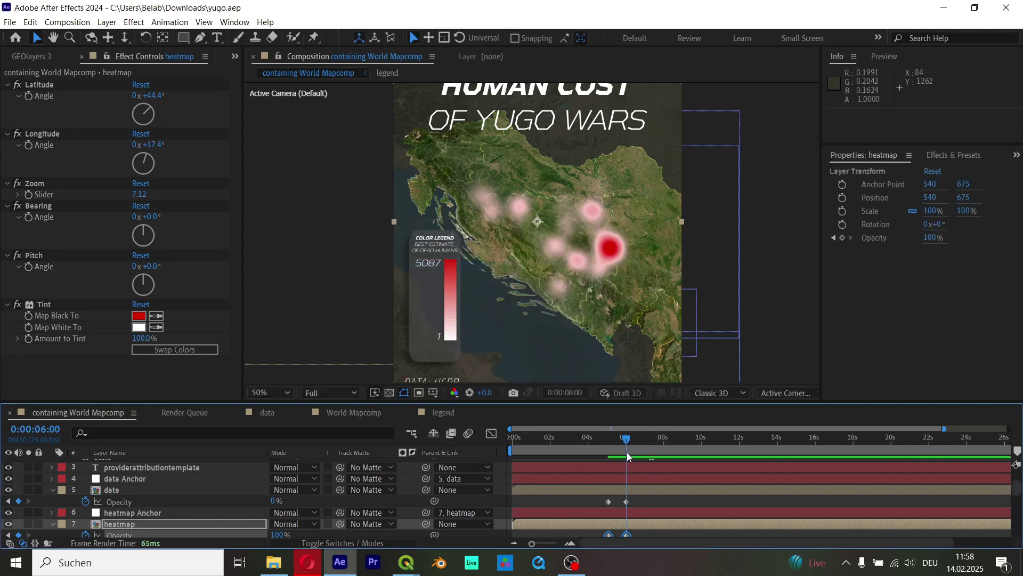
pyautogui.click(622, 502)
pyautogui.moveTo(622, 502); pyautogui.dragTo(622, 502)
pyautogui.hotkey('ctrl', 'c')
pyautogui.scroll(-3, 161, 510)
pyautogui.click(135, 479)
pyautogui.hotkey('ctrl', 'v')
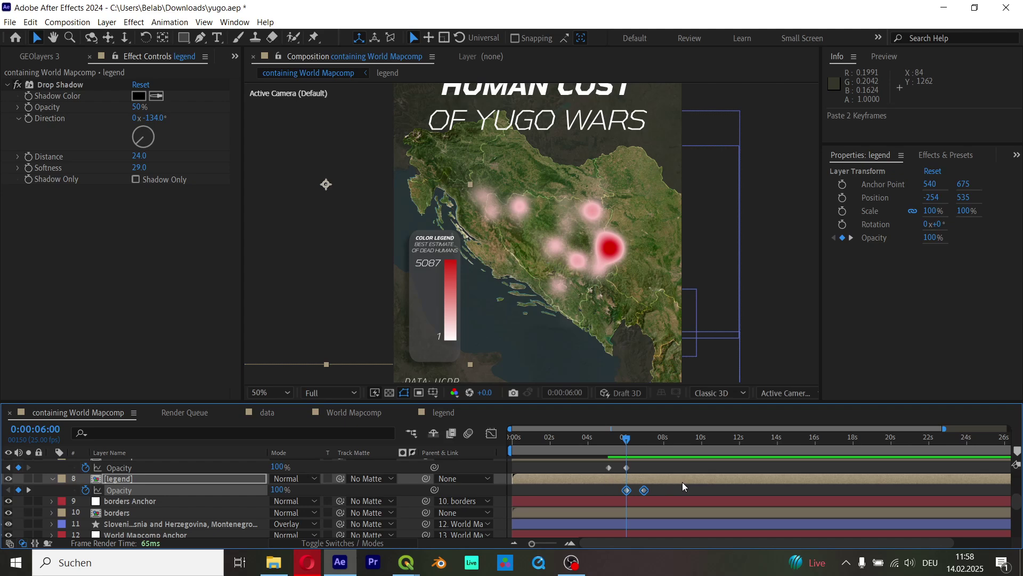
pyautogui.press('space')
pyautogui.press('space')
# Apply Easy Ease to the opacity keyframes of the data, heatmap and legend layers and save the project.
pyautogui.moveTo(643, 490); pyautogui.dragTo(624, 509)
pyautogui.rightClick(626, 506)
pyautogui.moveTo(660, 494)
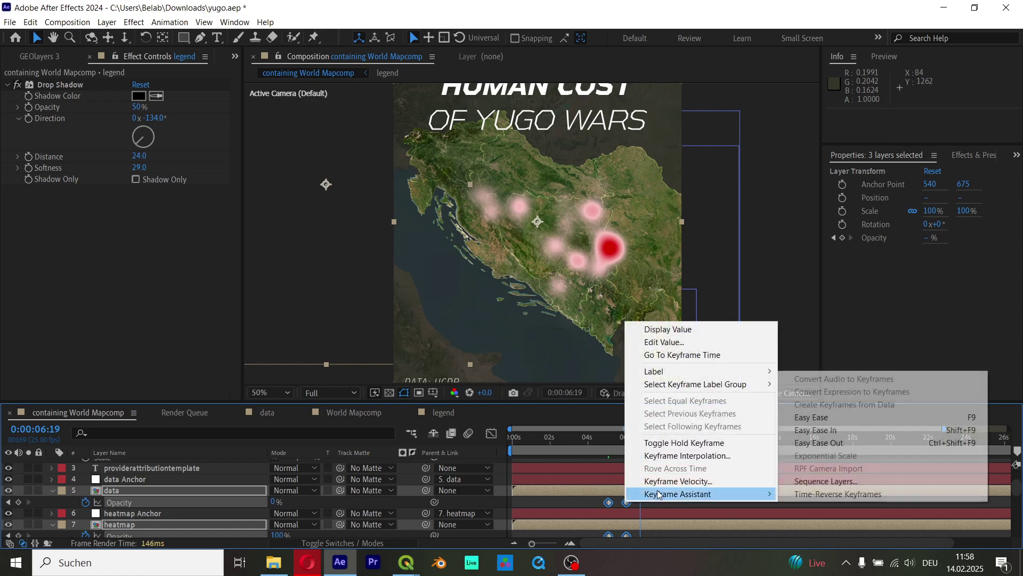
pyautogui.click(857, 416)
pyautogui.hotkey('ctrl', 's')
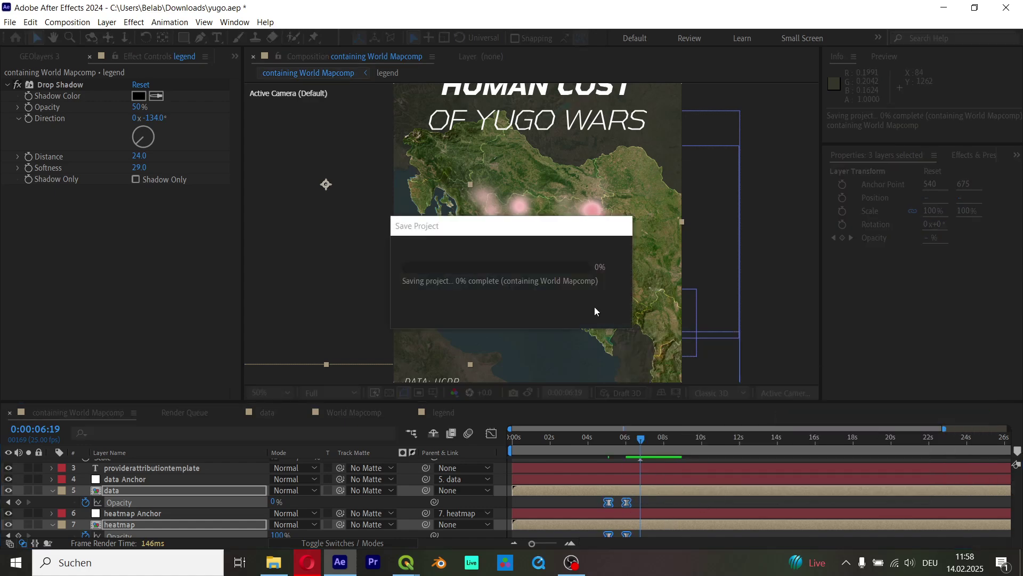
# Preview the whole composition from the beginning, return to 0:00:05:02 and deselect the layers.
pyautogui.scroll(-1, 659, 376)
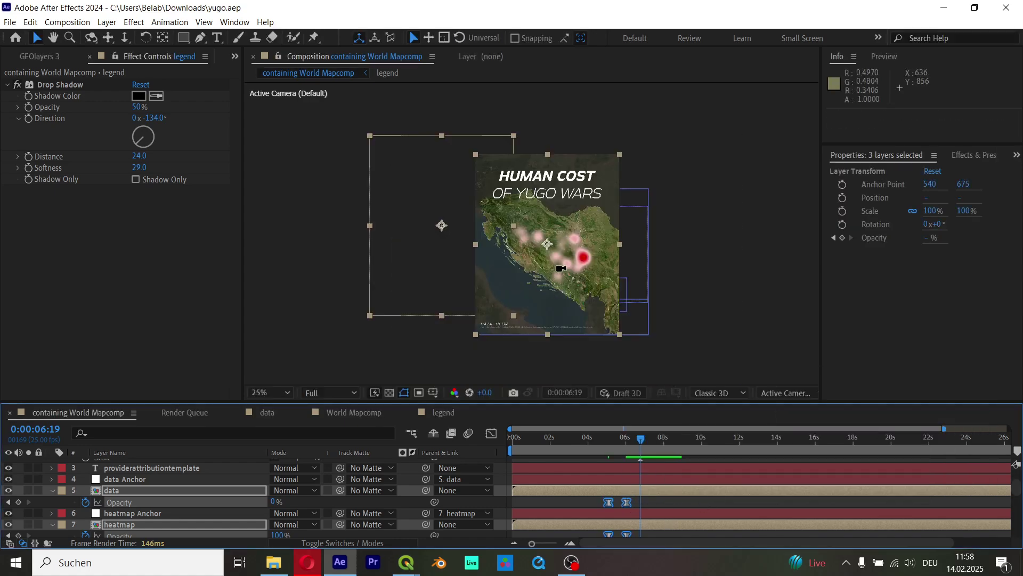
pyautogui.scroll(1, 586, 332)
pyautogui.press(',')
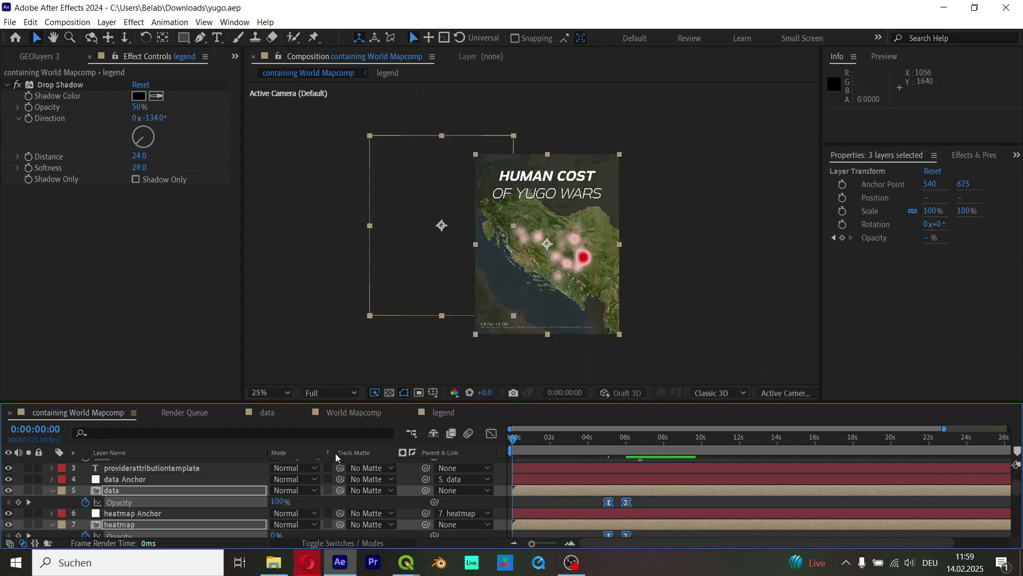
pyautogui.press('Home')
pyautogui.press('space')
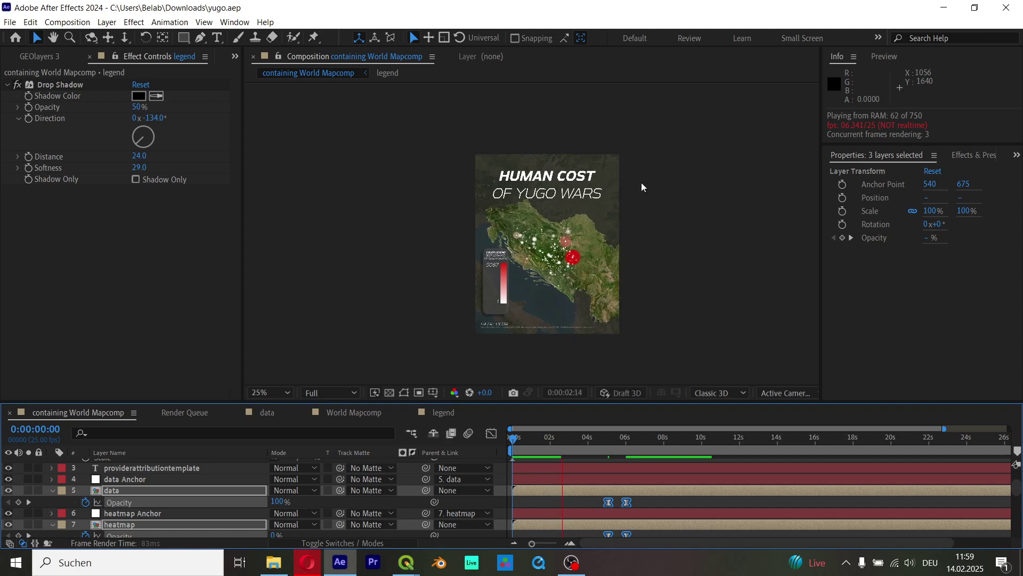
pyautogui.press('space')
pyautogui.moveTo(566, 443); pyautogui.dragTo(613, 471)
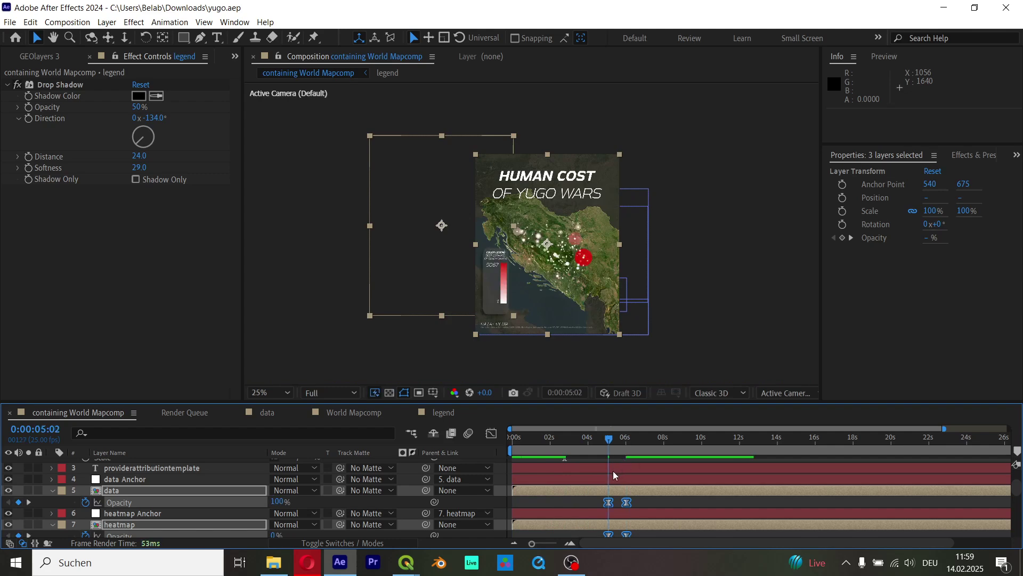
pyautogui.click(564, 500)
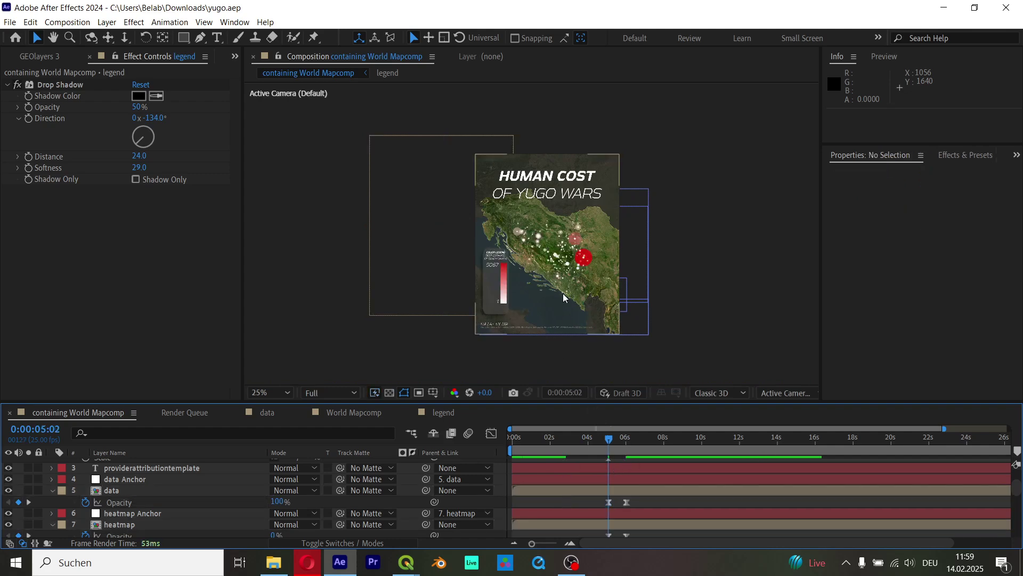
pyautogui.click(184, 570)
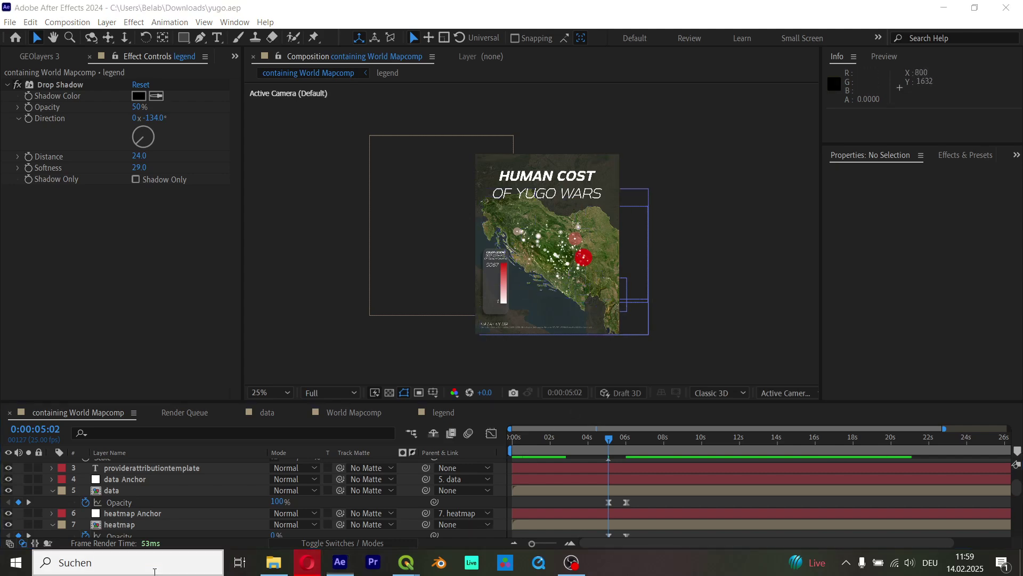
pyautogui.write('safety')
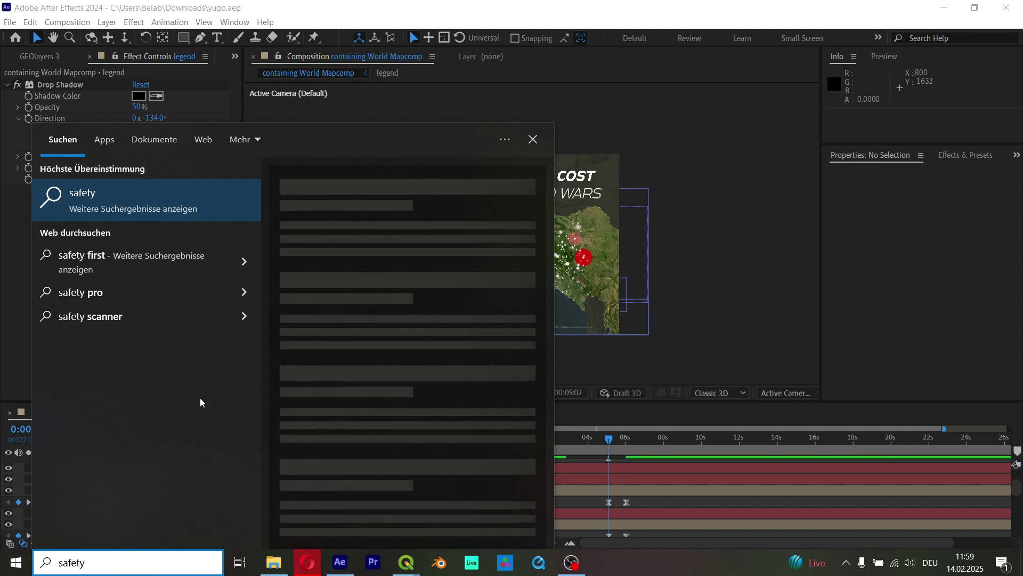
pyautogui.write('sa')
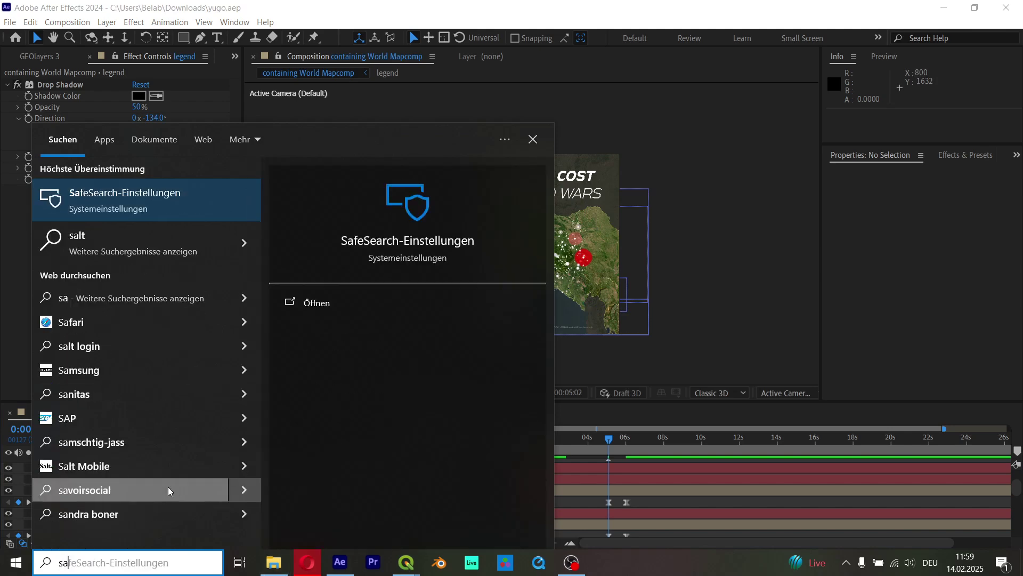
pyautogui.write('fe')
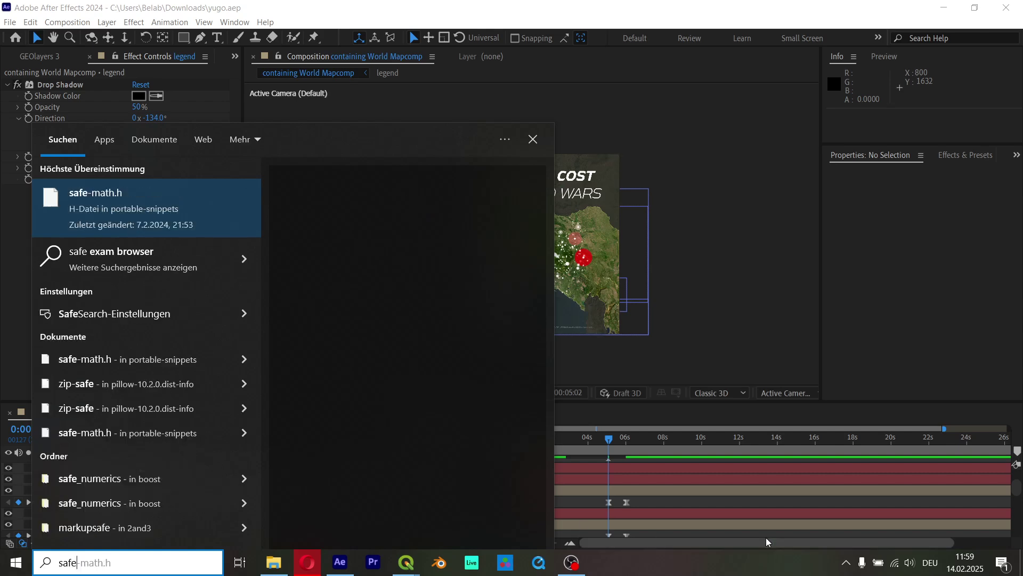
pyautogui.click(680, 492)
# Highlight the Points feature folder in GEOlayers and examine how the data points are distributed across the Balkans map.
pyautogui.scroll(1, 476, 208)
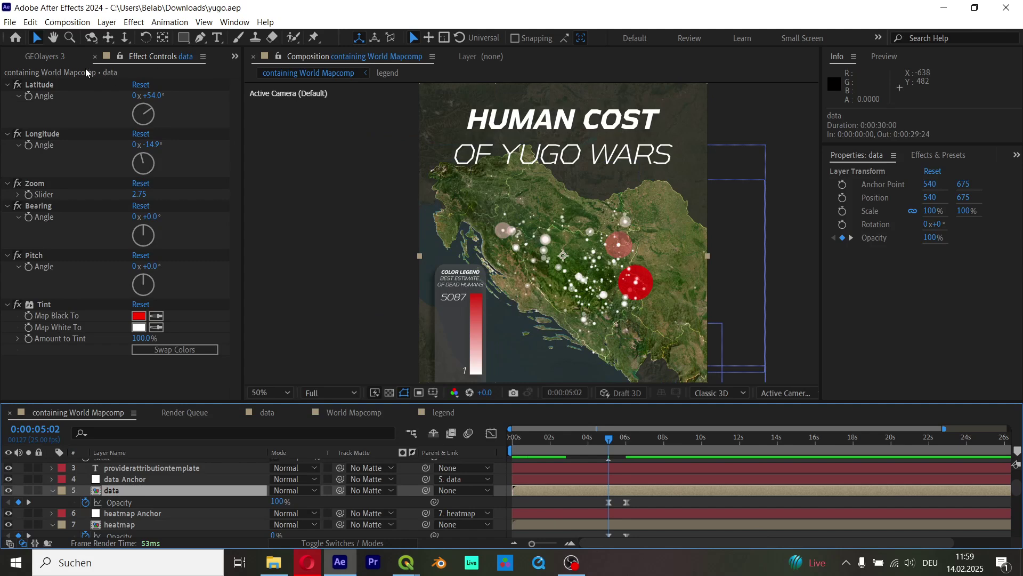
pyautogui.click(47, 56)
pyautogui.scroll(3, 60, 333)
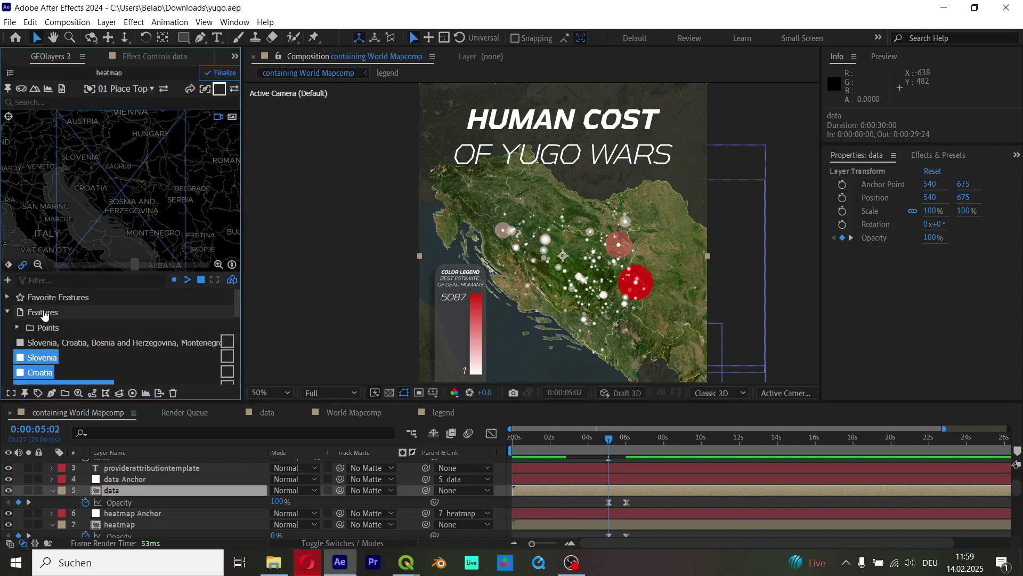
pyautogui.click(42, 329)
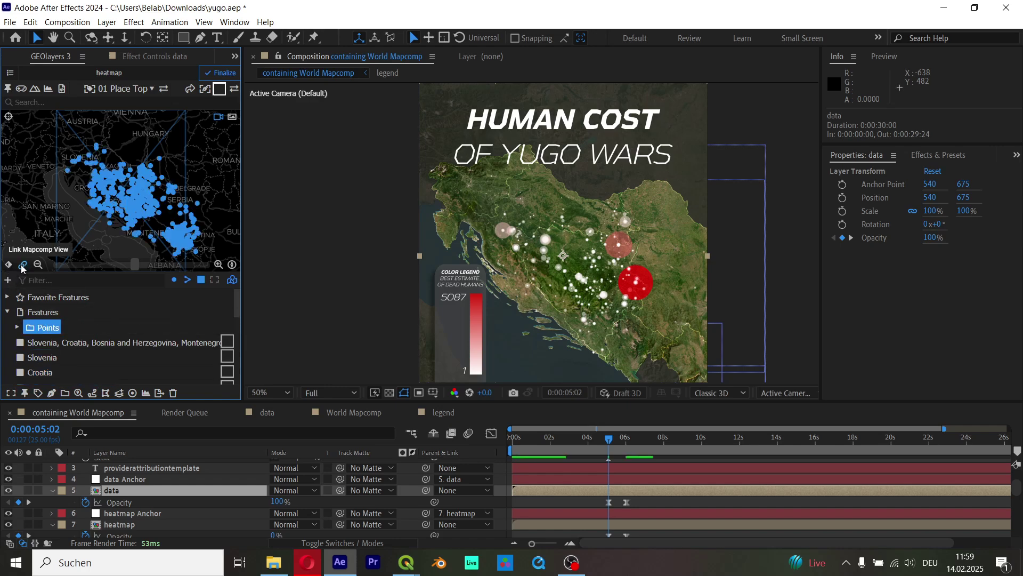
pyautogui.scroll(5, 151, 201)
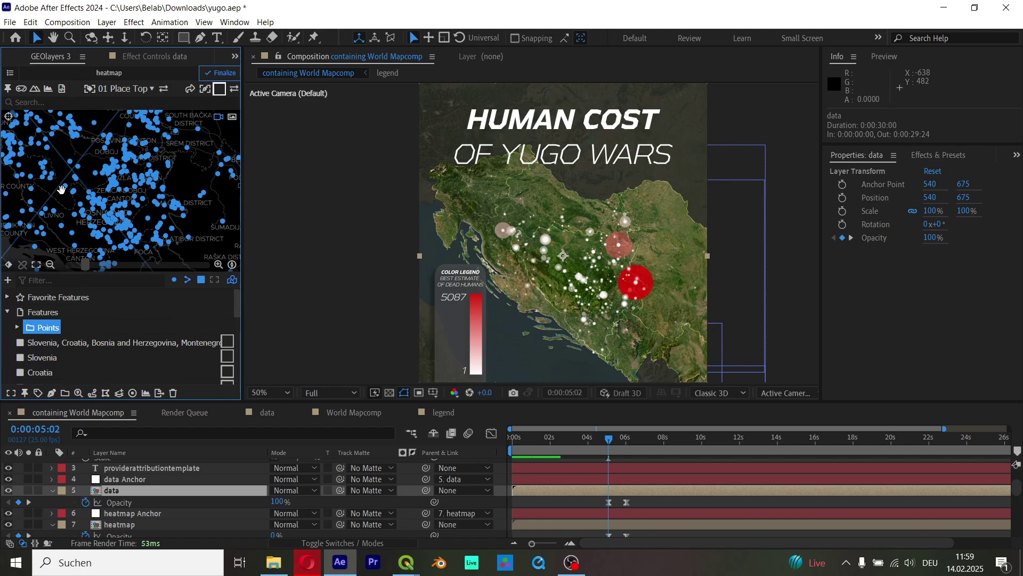
pyautogui.scroll(-4, 68, 192)
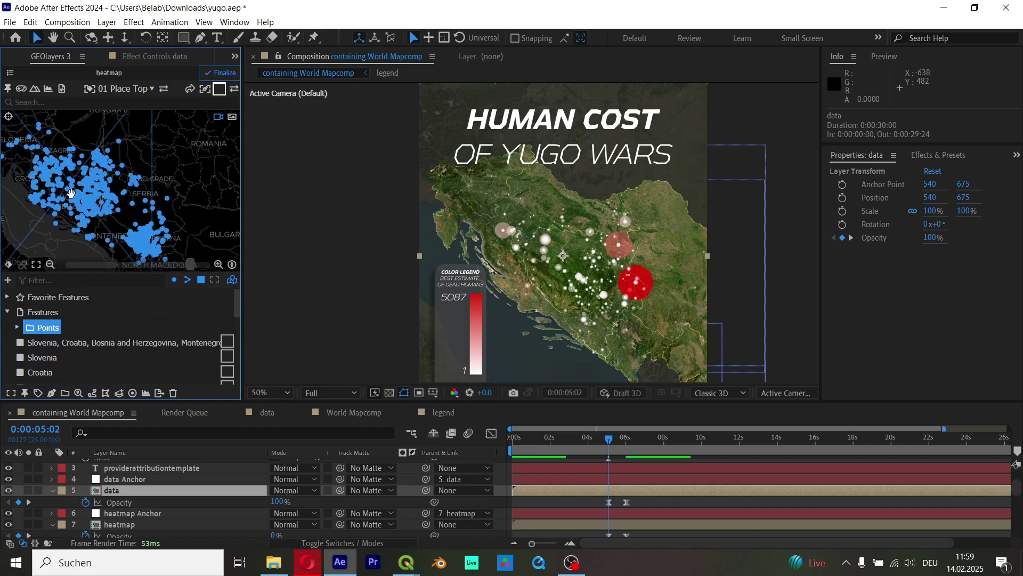
# Deselect the data layer, inspect the data points up close in the composition and preview the animation from the first frame.
pyautogui.click(642, 497)
pyautogui.scroll(-1, 564, 251)
pyautogui.scroll(3, 587, 261)
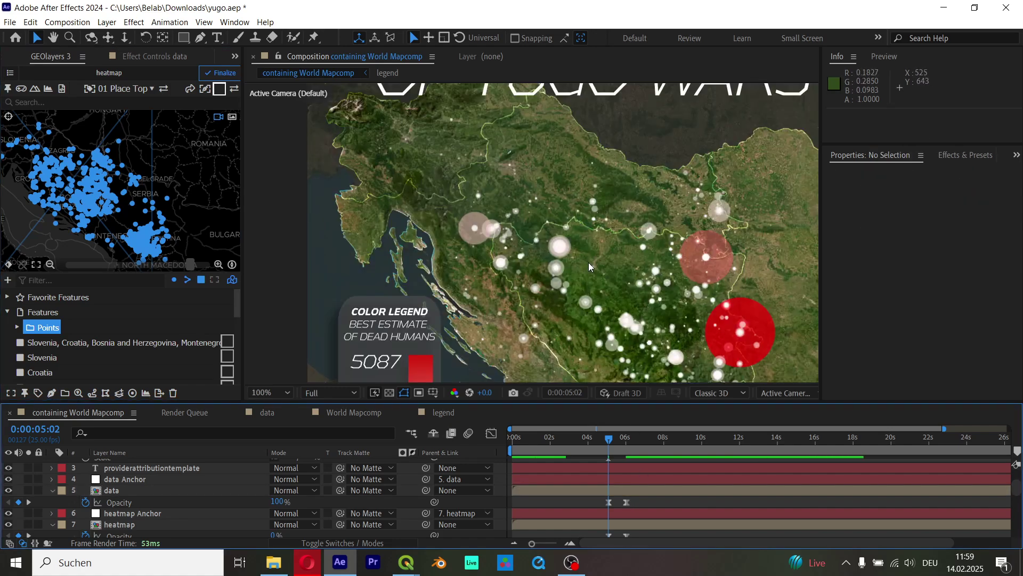
pyautogui.scroll(-2, 421, 189)
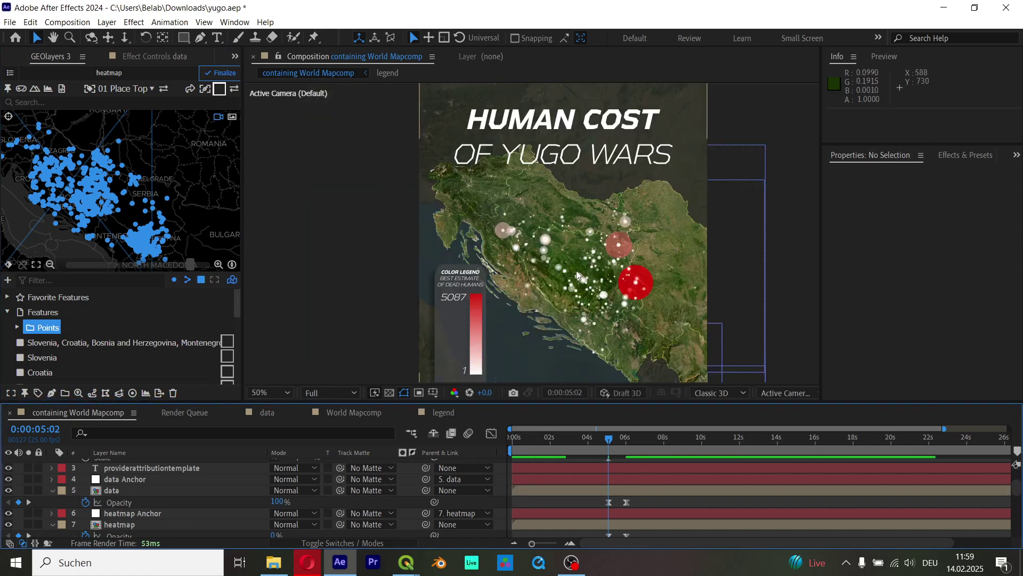
pyautogui.scroll(-1, 664, 328)
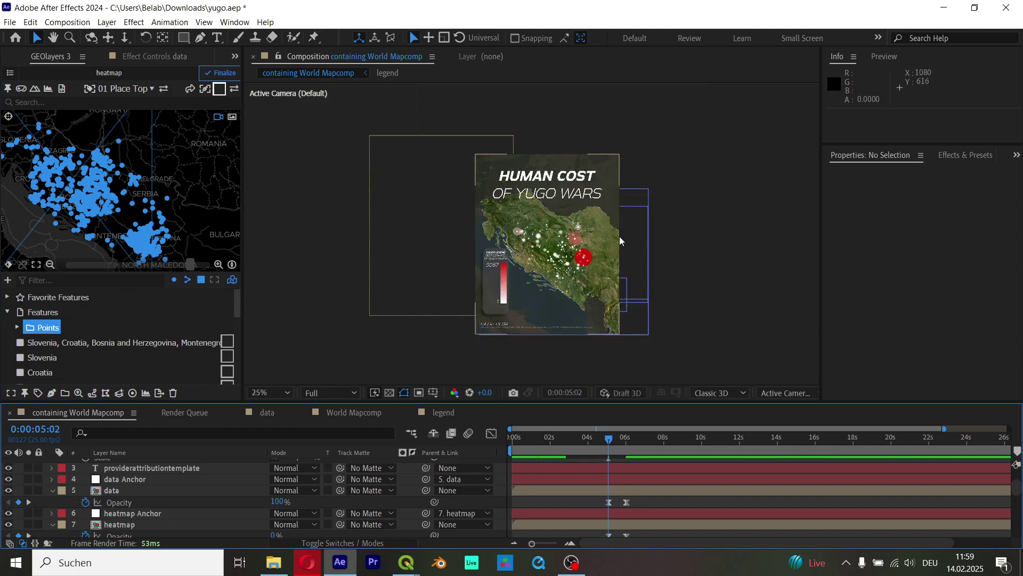
pyautogui.scroll(1, 615, 232)
pyautogui.scroll(-1, 629, 222)
pyautogui.press('space')
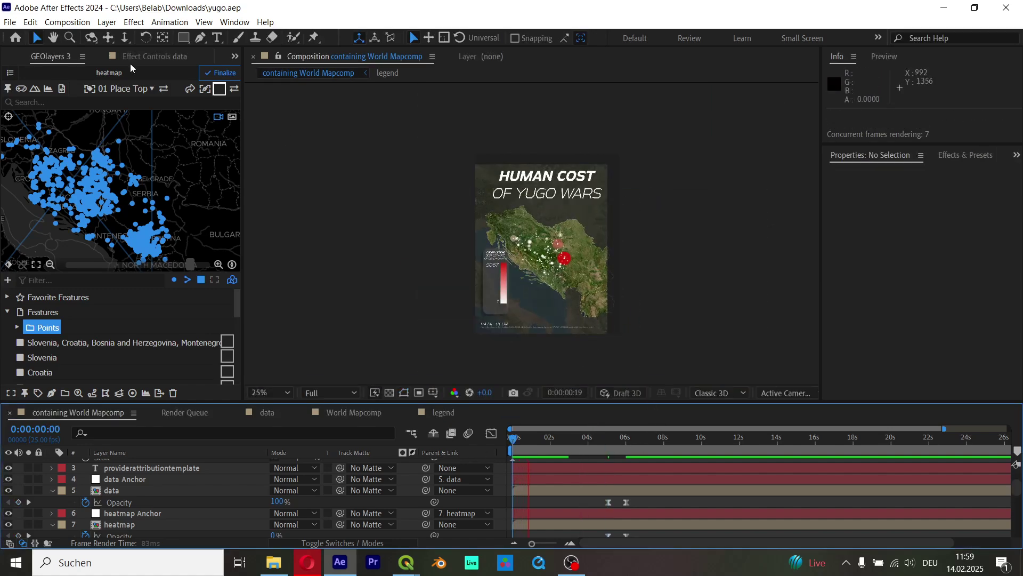
# Finalize the World Mapcomp in GEOlayers, including its borders, data and heatmap comps.
pyautogui.click(218, 73)
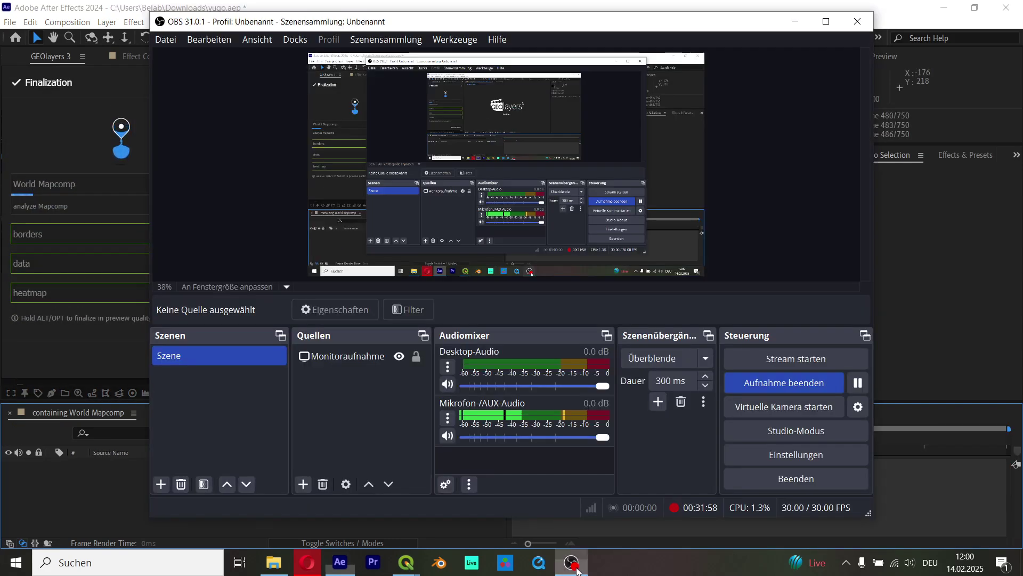
pyautogui.click(572, 562)
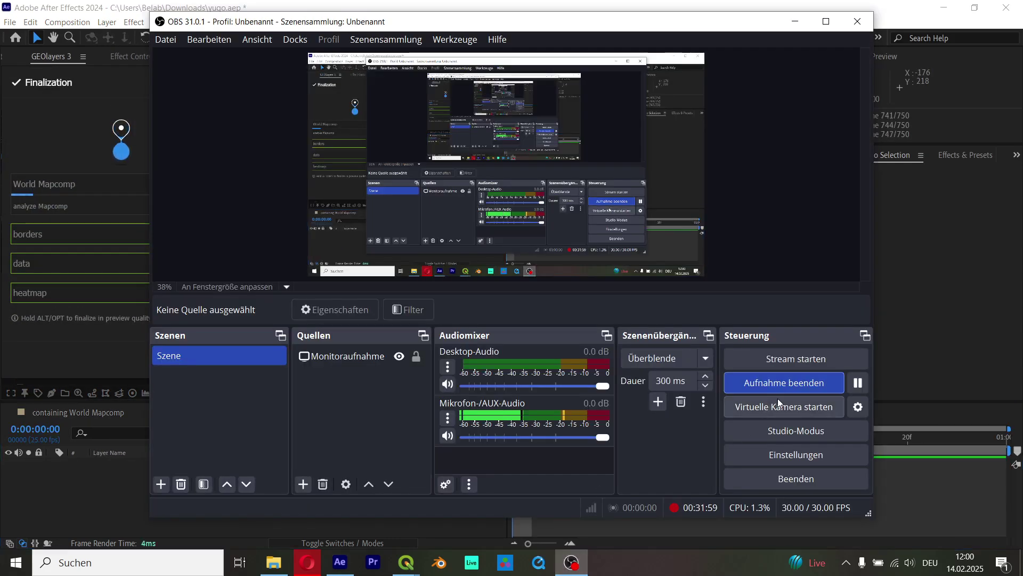